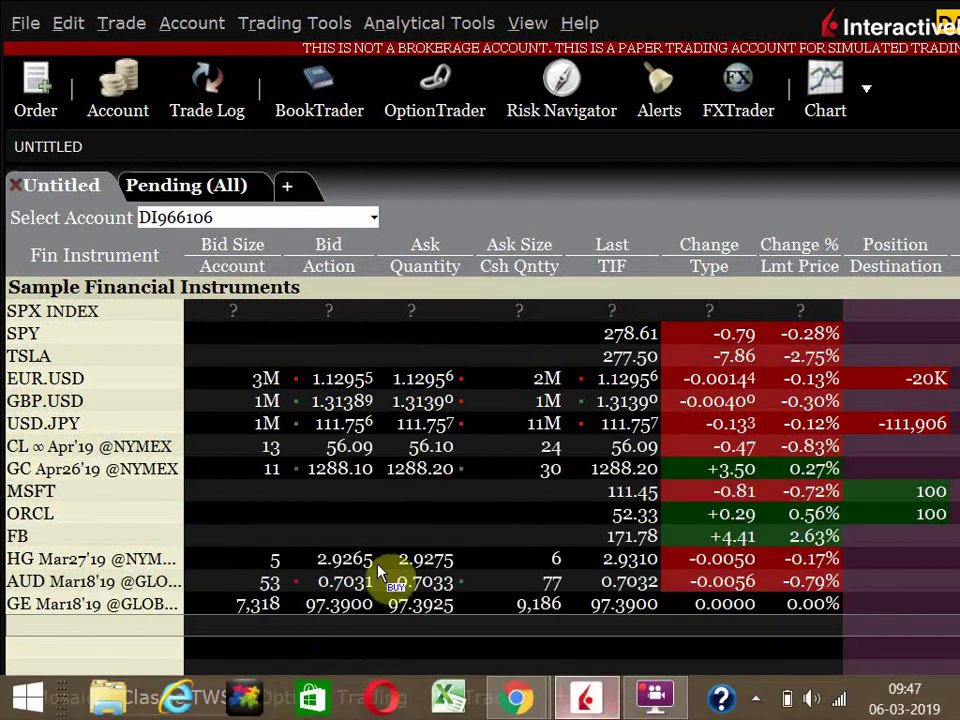
{"action": "right_click", "coordinate": [414, 452]}
{"action": "mouse_move", "coordinate": [463, 492]}
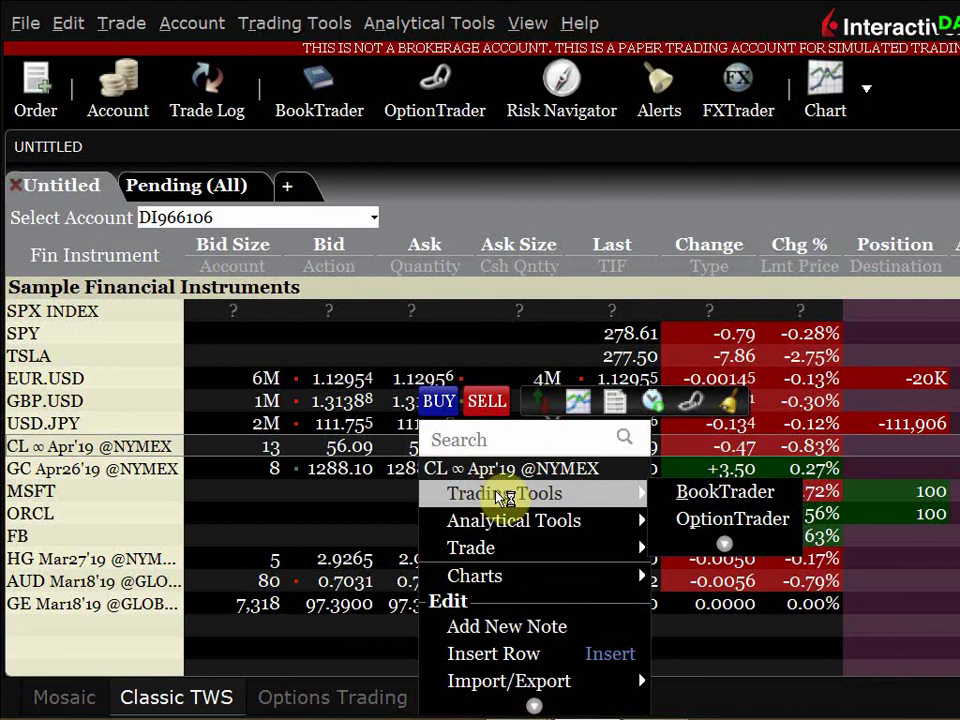
{"action": "left_click", "coordinate": [345, 512]}
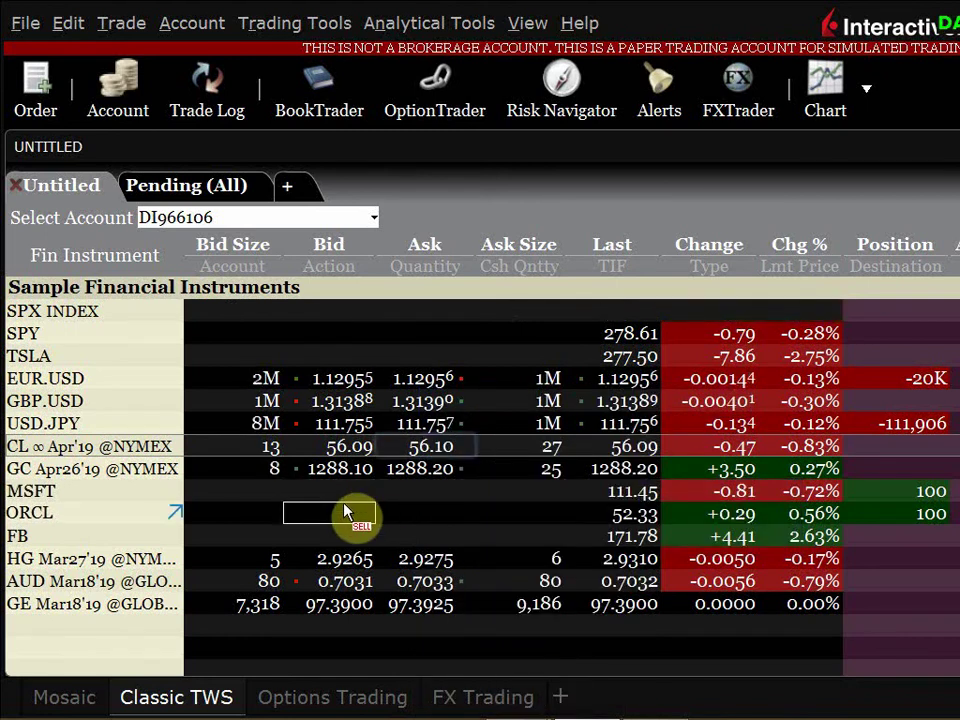
{"action": "right_click", "coordinate": [422, 474]}
{"action": "mouse_move", "coordinate": [530, 503]}
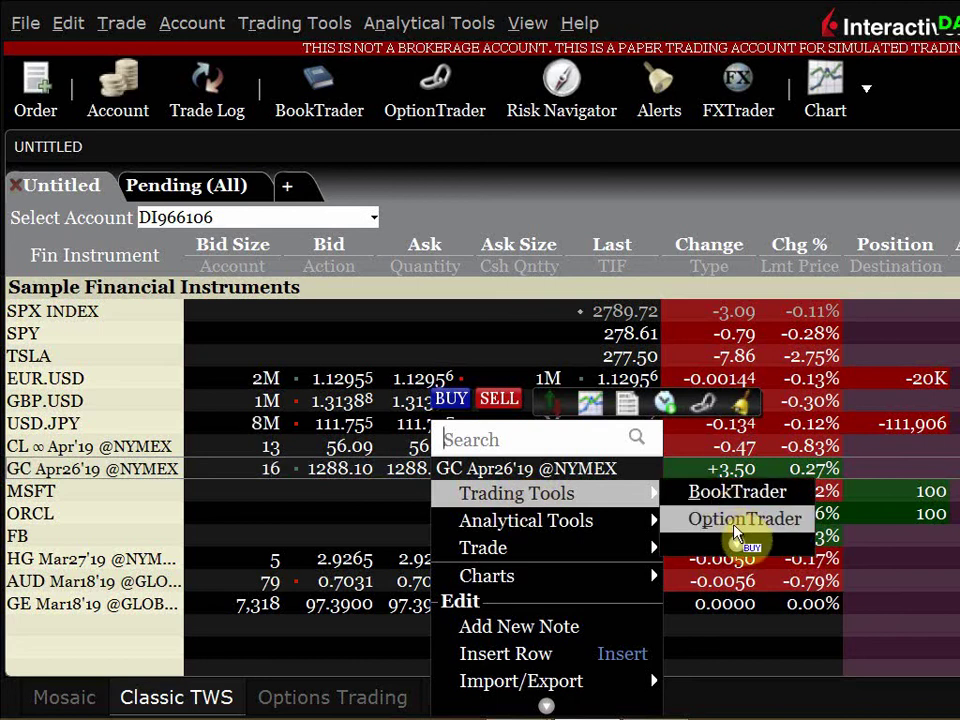
{"action": "left_click", "coordinate": [737, 531]}
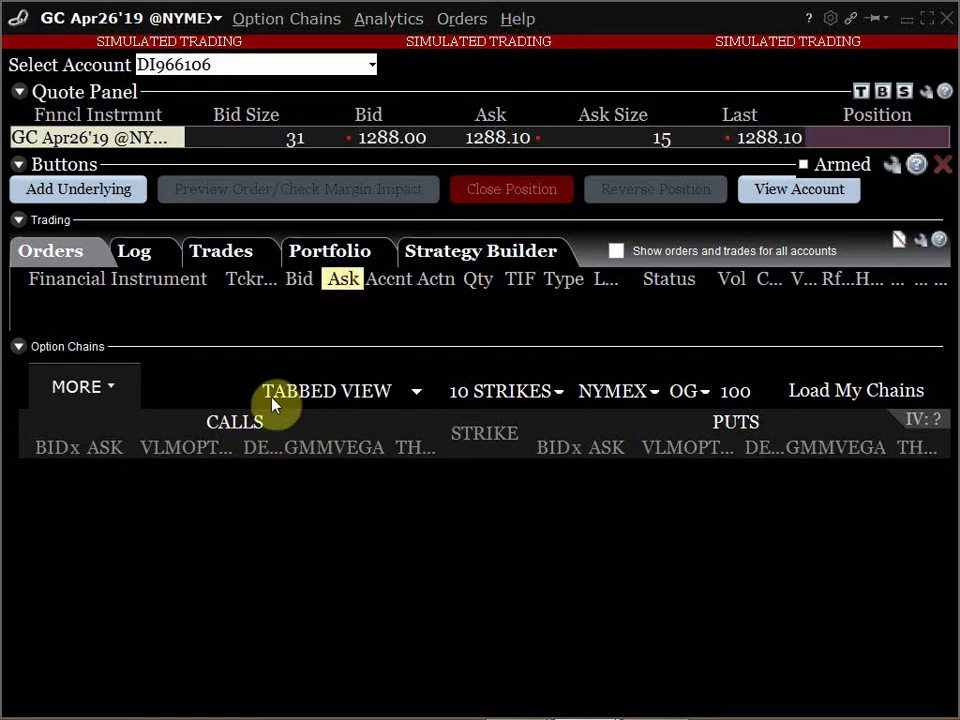
Step: Load the GC MAR/APR option chain strikes 1270–1310, then return to Classic TWS
{"action": "left_click", "coordinate": [118, 392]}
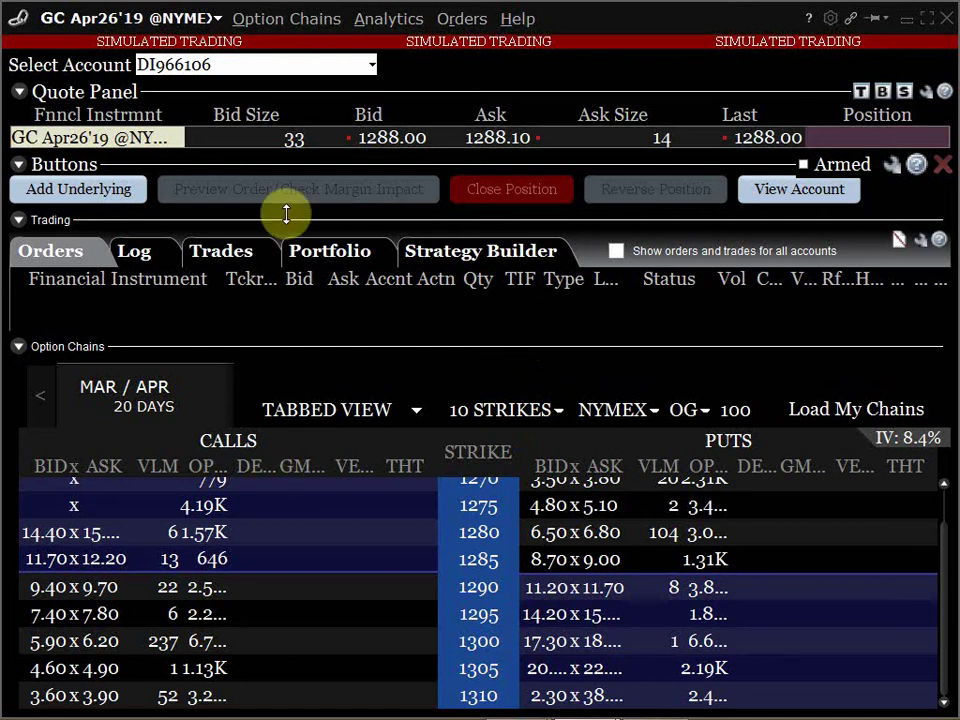
{"action": "key", "text": "alt+Tab"}
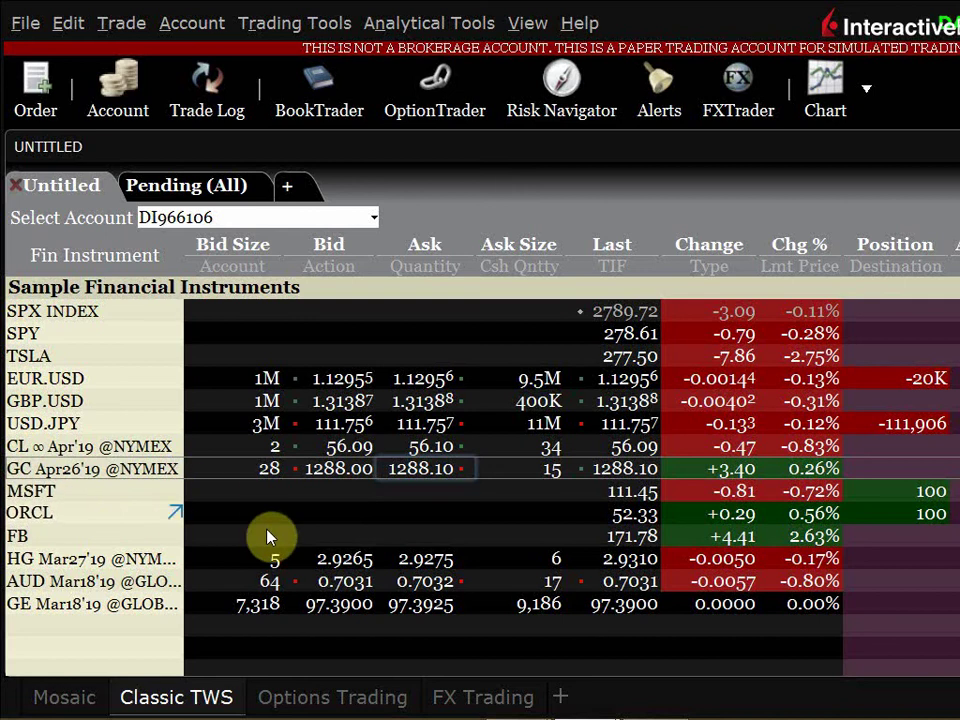
Step: Cycle between the OptionTrader, TWS and Chrome windows, ending on the browser
{"action": "key", "text": "alt+Tab"}
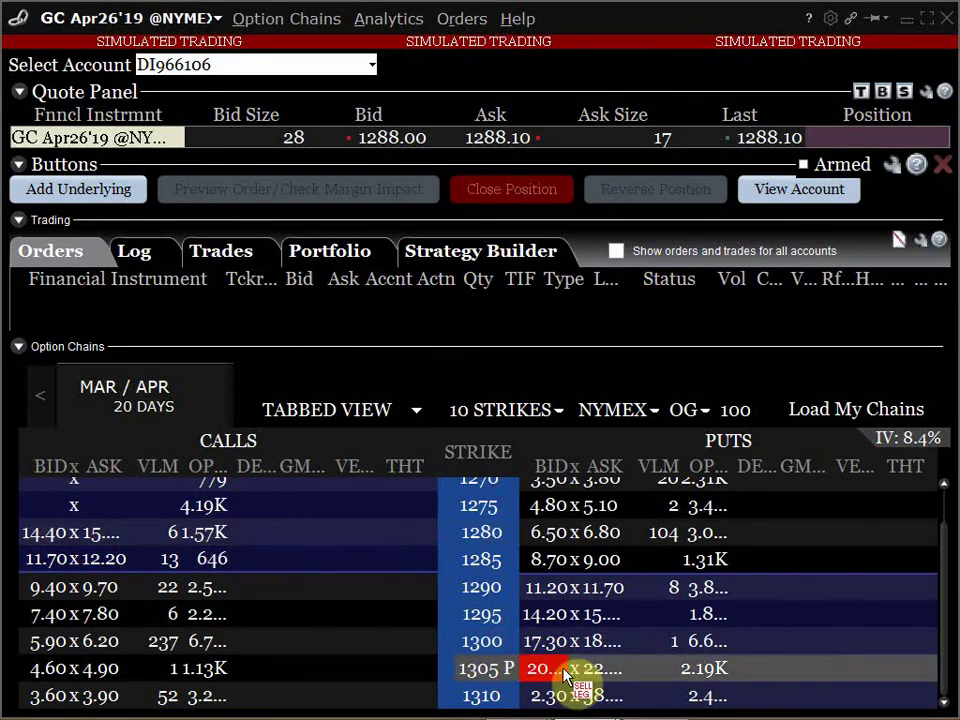
{"action": "key", "text": "alt+Tab"}
{"action": "key", "text": "alt+Tab"}
{"action": "key", "text": "alt+Tab"}
{"action": "key", "text": "alt+Tab"}
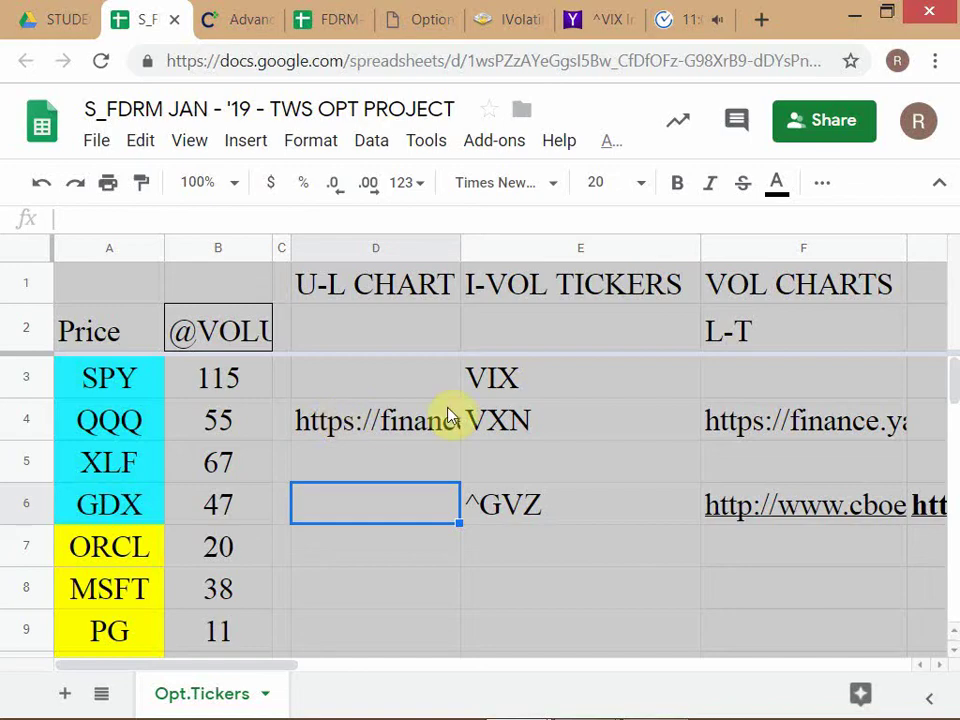
{"action": "key", "text": "alt+Tab"}
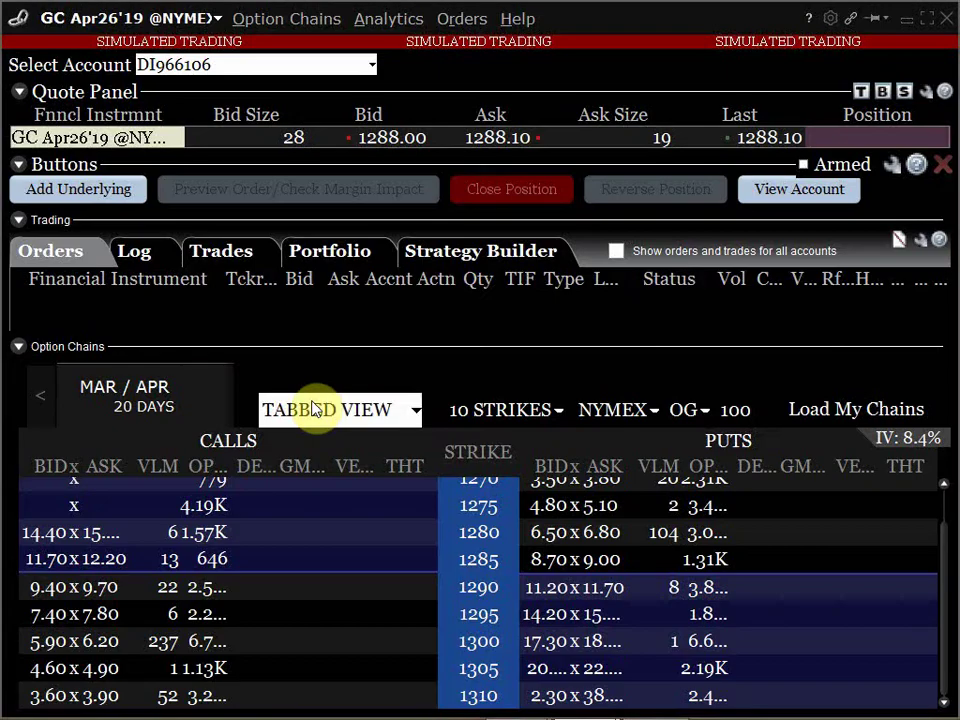
{"action": "key", "text": "alt+Tab"}
{"action": "key", "text": "alt+Tab"}
{"action": "key", "text": "alt+Tab"}
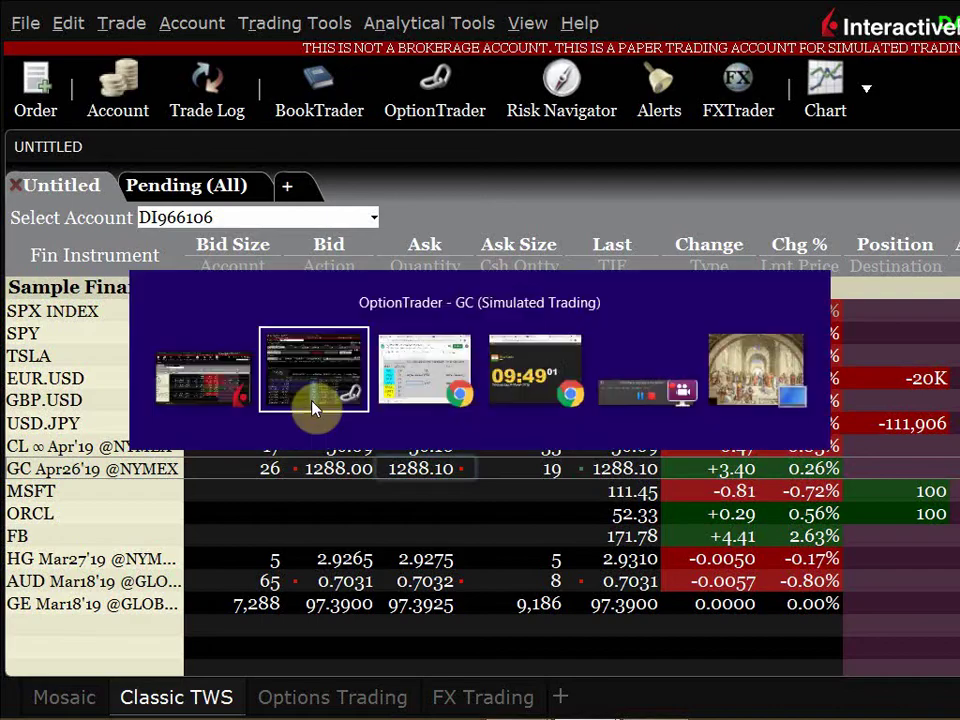
{"action": "key", "text": "alt+Tab"}
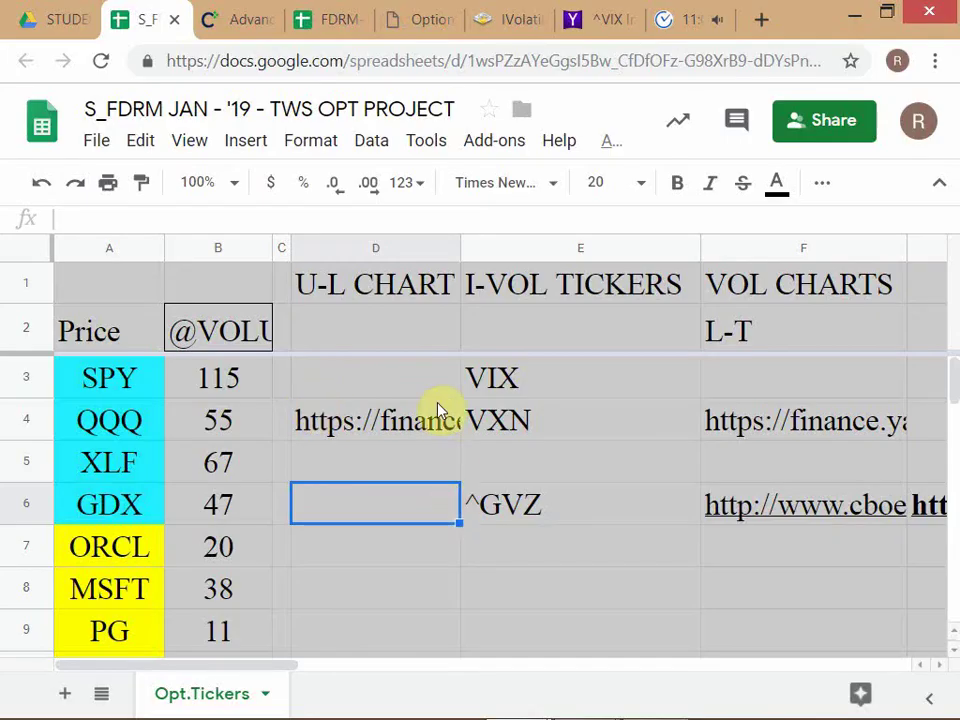
Step: Close the FDRM-JAN-19_SESSION COVERAGE_PLANNED tab and bring the New Delhi world clock forward
{"action": "left_click", "coordinate": [349, 30]}
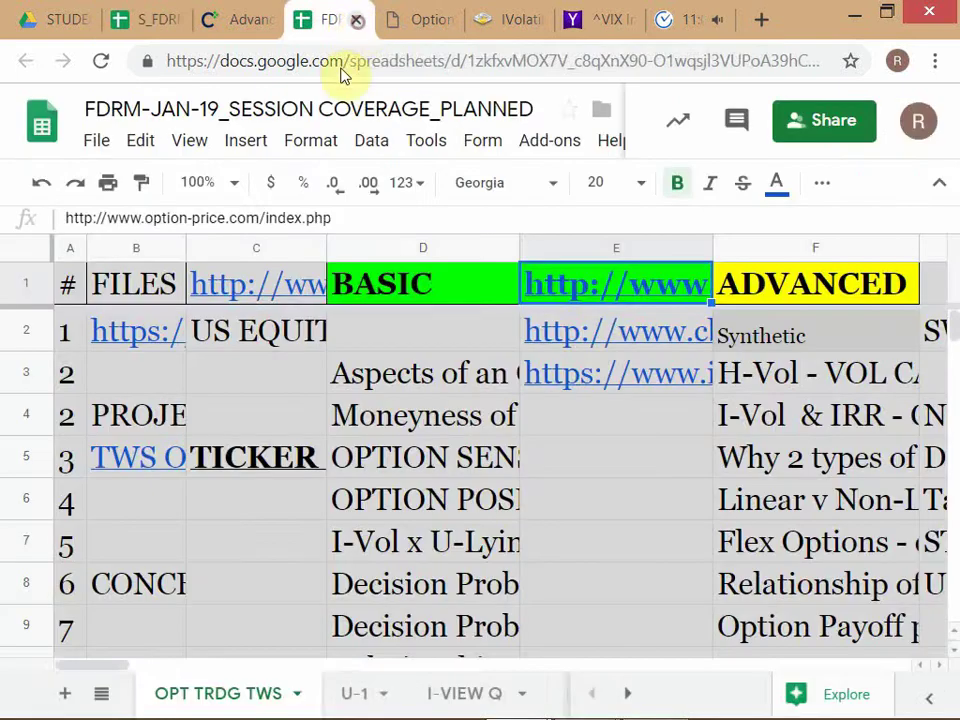
{"action": "key", "text": "ctrl+w"}
{"action": "key", "text": "alt+Tab"}
{"action": "key", "text": "alt+Tab"}
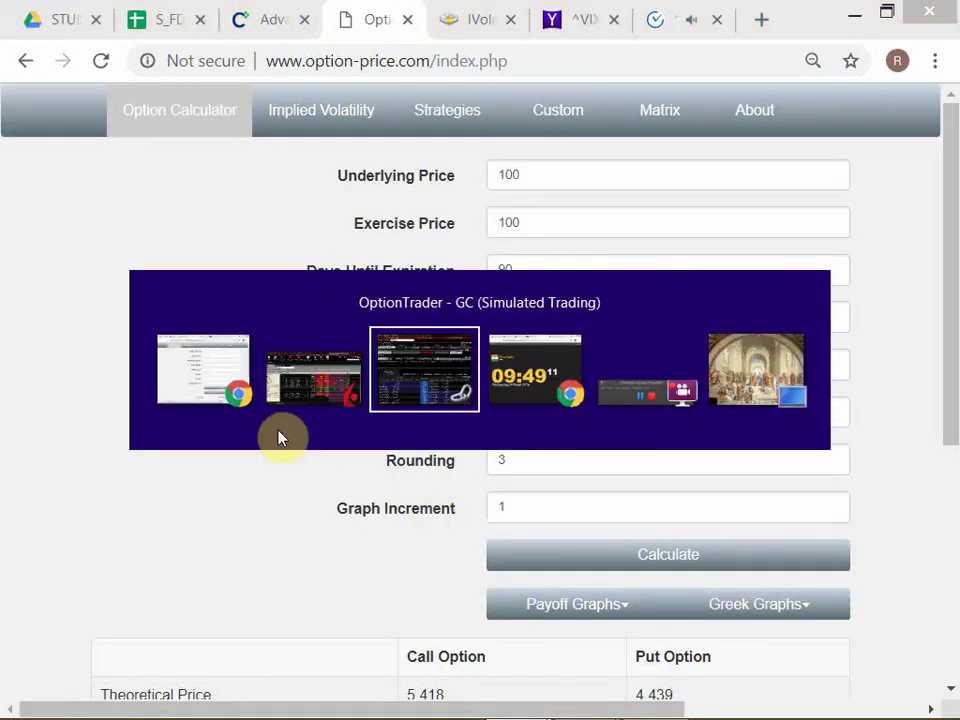
{"action": "key", "text": "alt+Tab"}
{"action": "key", "text": "alt+Tab"}
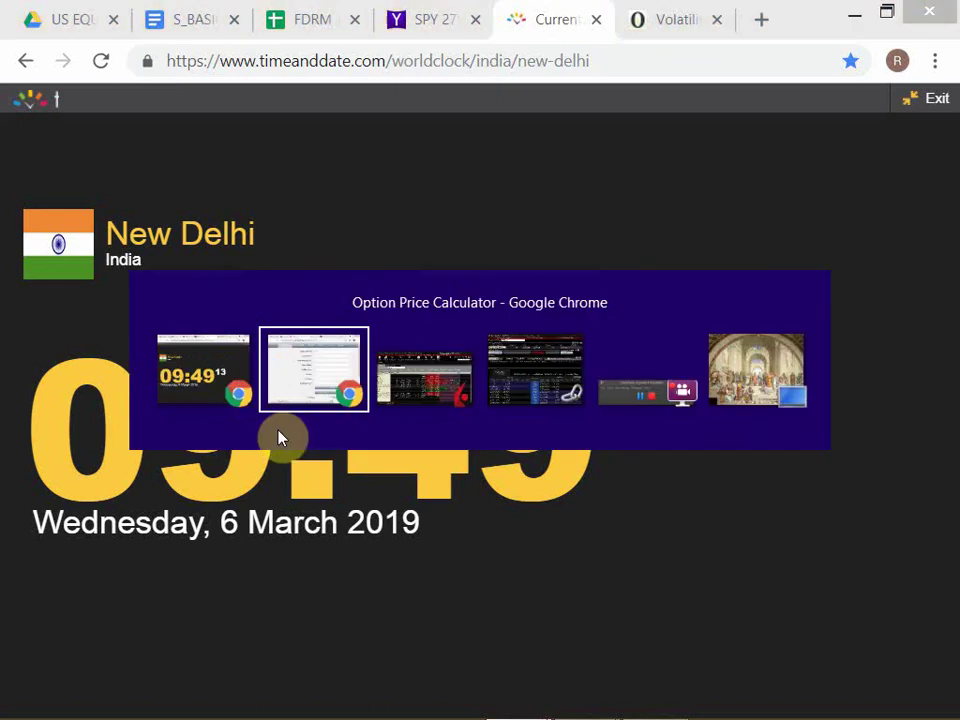
{"action": "key", "text": "alt+Tab"}
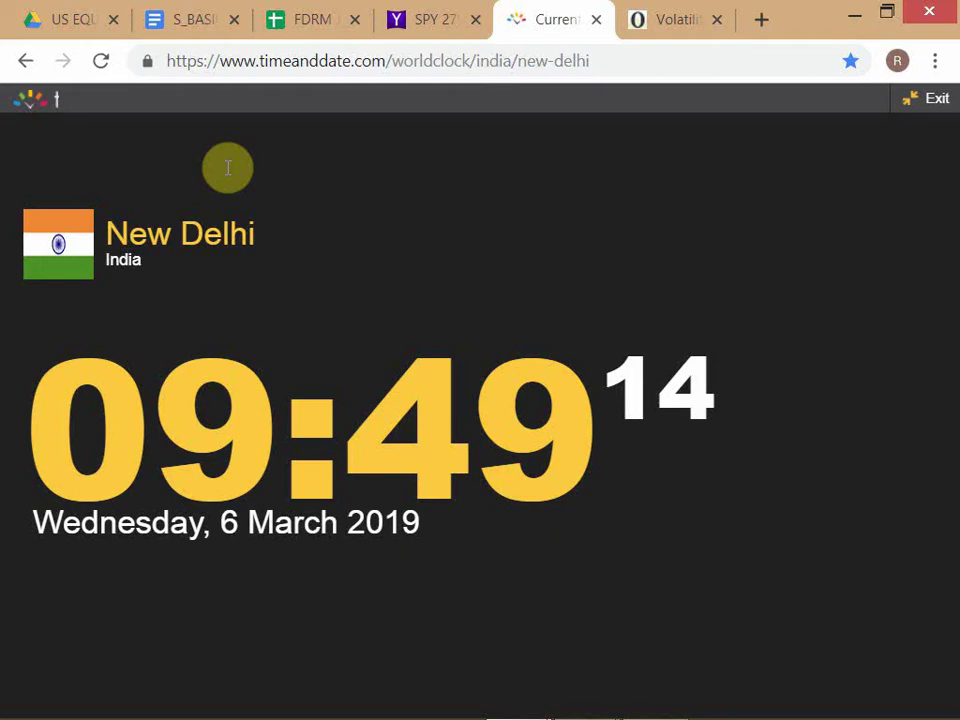
Step: Open the FDRM JAN 2019_CALC spreadsheet on its OPT sheet
{"action": "left_click", "coordinate": [297, 30]}
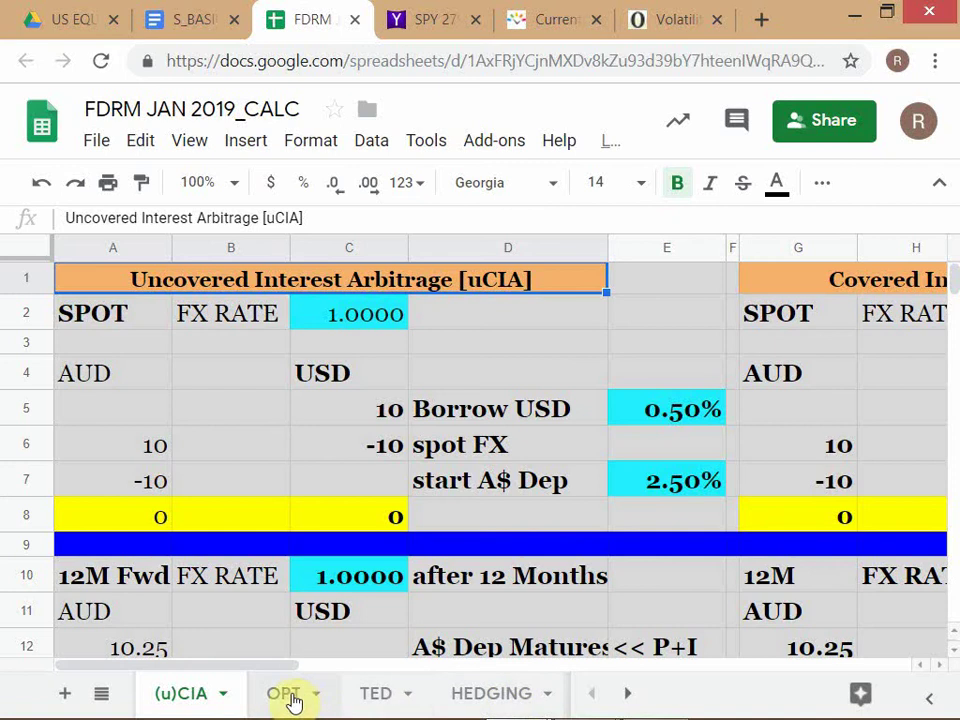
{"action": "left_click", "coordinate": [290, 697]}
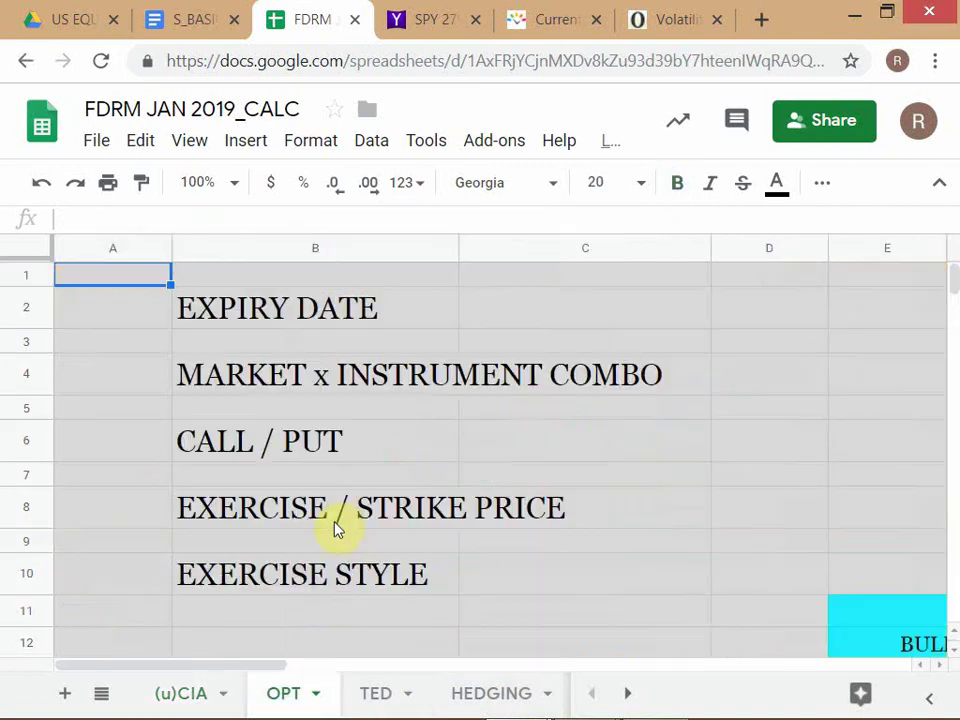
{"action": "left_click", "coordinate": [565, 413]}
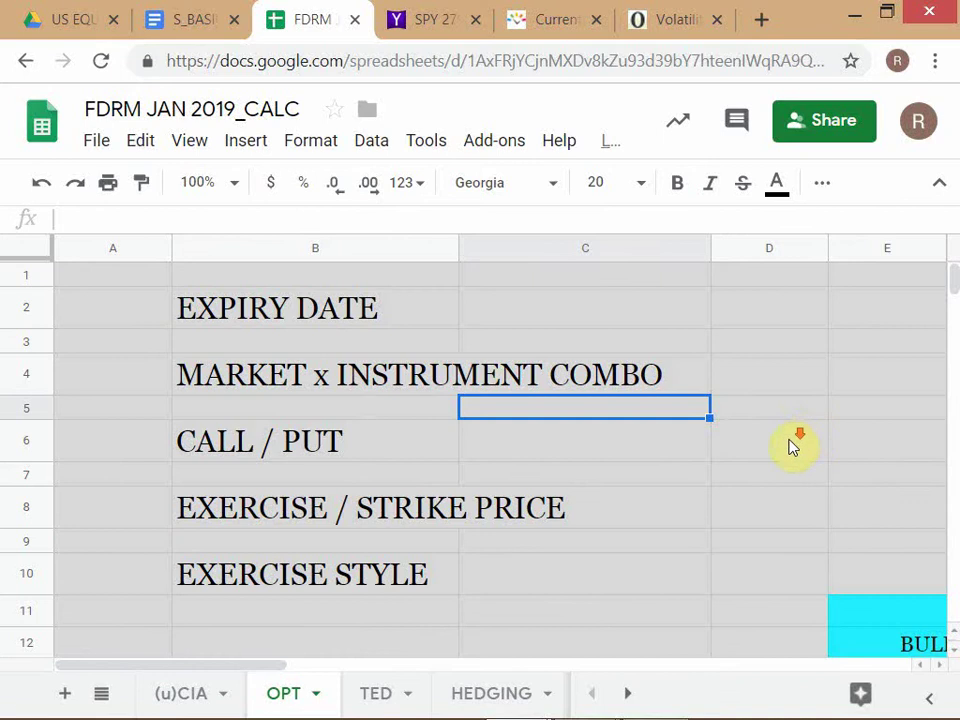
{"action": "scroll", "coordinate": [789, 448], "scroll_direction": "down", "scroll_amount": 1}
{"action": "scroll", "coordinate": [790, 449], "scroll_direction": "up", "scroll_amount": 1}
Step: Browse from D3 along row 3 and down the OPT sheet toward the matrix
{"action": "left_click", "coordinate": [822, 347]}
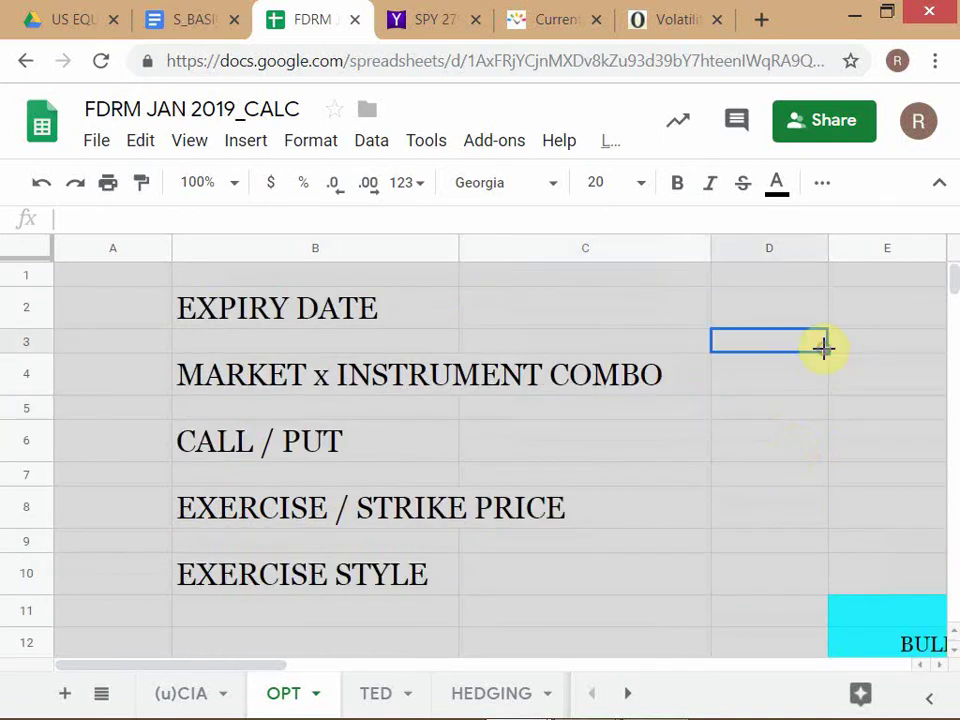
{"action": "key", "text": "Right"}
{"action": "key", "text": "Right"}
{"action": "key", "text": "Right"}
{"action": "key", "text": "Right"}
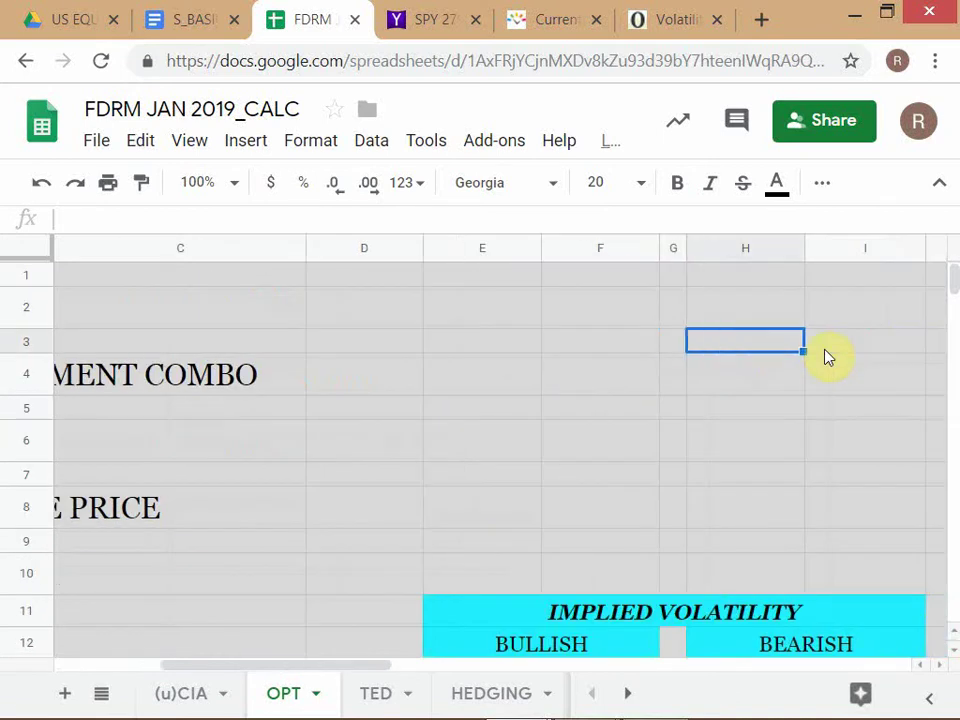
{"action": "scroll", "coordinate": [828, 356], "scroll_direction": "down", "scroll_amount": 1}
{"action": "scroll", "coordinate": [828, 352], "scroll_direction": "down", "scroll_amount": 2}
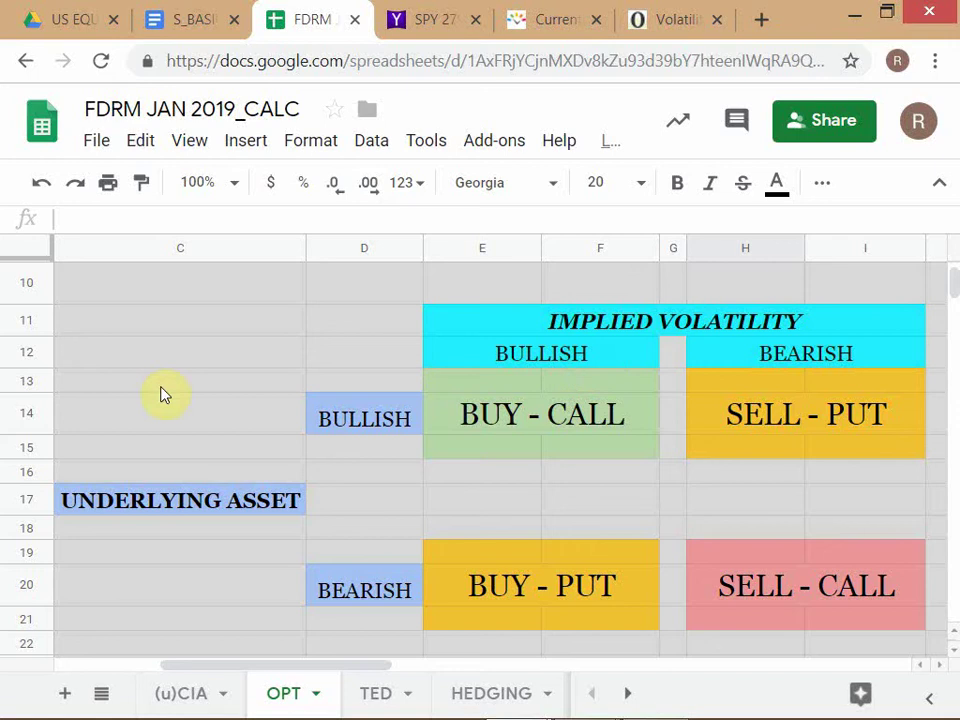
{"action": "scroll", "coordinate": [195, 388], "scroll_direction": "down", "scroll_amount": 1}
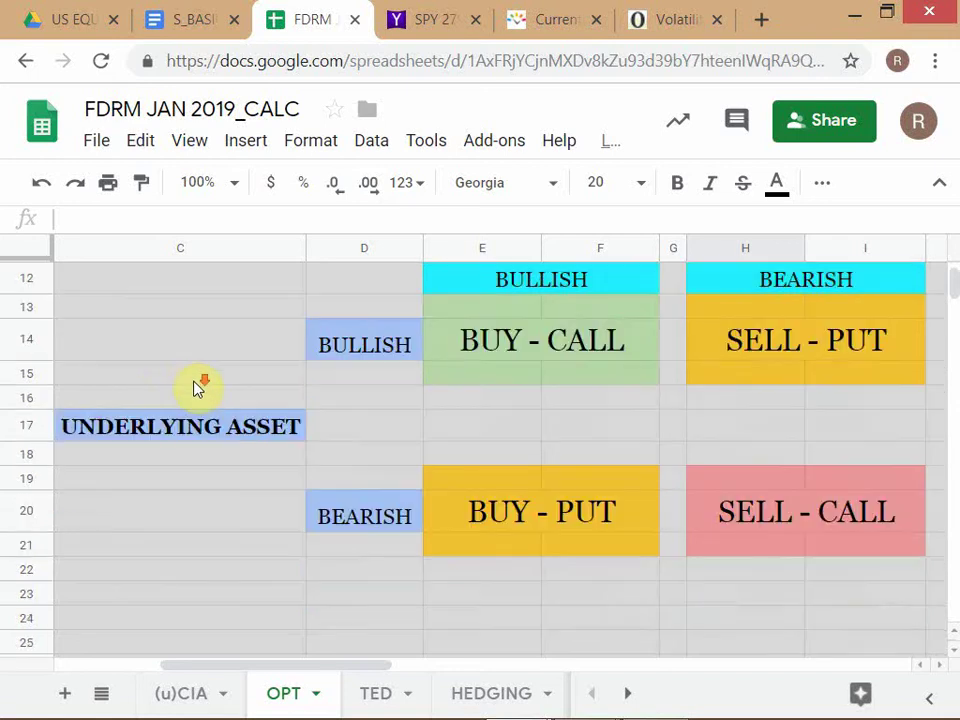
{"action": "scroll", "coordinate": [178, 484], "scroll_direction": "down", "scroll_amount": 3}
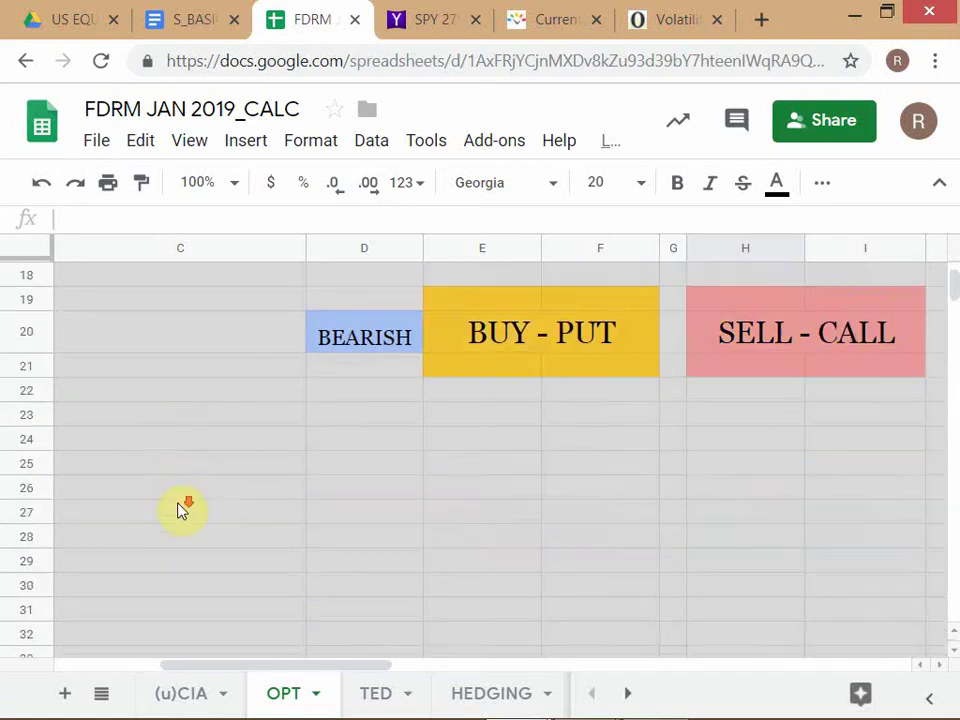
{"action": "scroll", "coordinate": [178, 456], "scroll_direction": "up", "scroll_amount": 1}
Step: Move from row 24 up to the IMPLIED VOLATILITY heading of the call/put matrix
{"action": "left_click", "coordinate": [141, 446]}
{"action": "key", "text": "Left"}
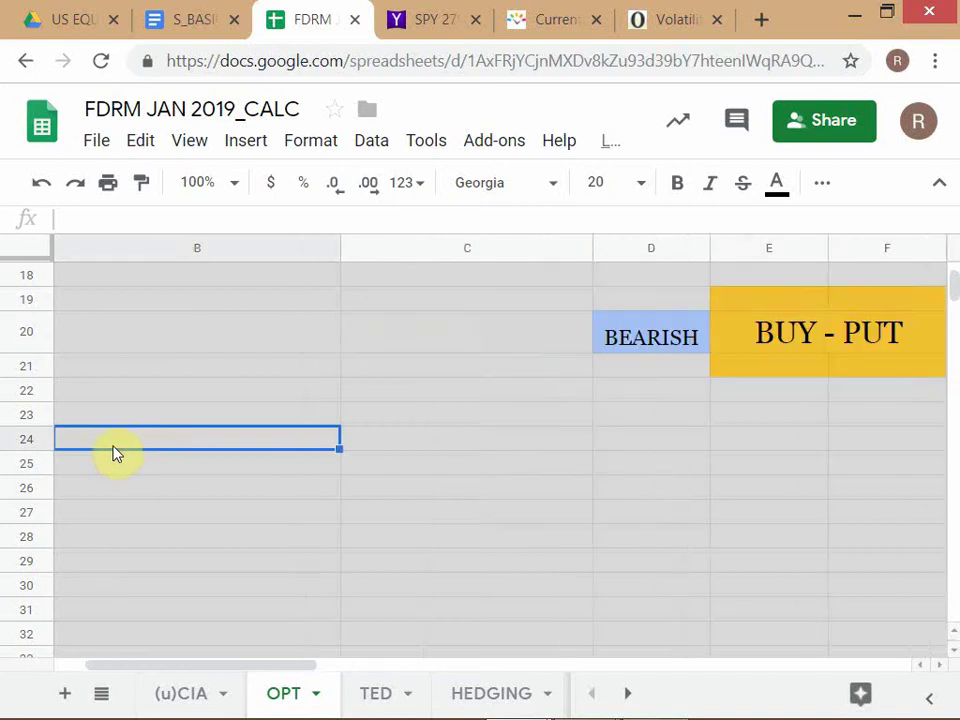
{"action": "key", "text": "Right"}
{"action": "key", "text": "Right"}
{"action": "key", "text": "Right"}
{"action": "key", "text": "Right"}
{"action": "key", "text": "Right"}
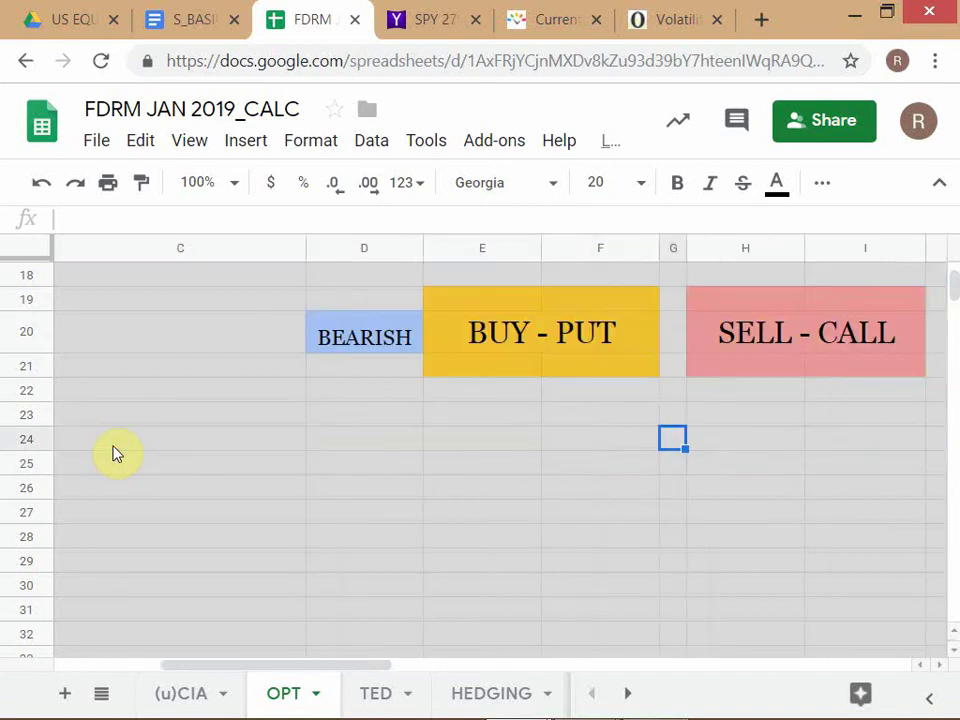
{"action": "key", "text": "Up"}
{"action": "key", "text": "Up"}
{"action": "key", "text": "Up"}
{"action": "key", "text": "Up"}
{"action": "key", "text": "Up"}
{"action": "key", "text": "Up"}
{"action": "key", "text": "Up"}
{"action": "key", "text": "Up"}
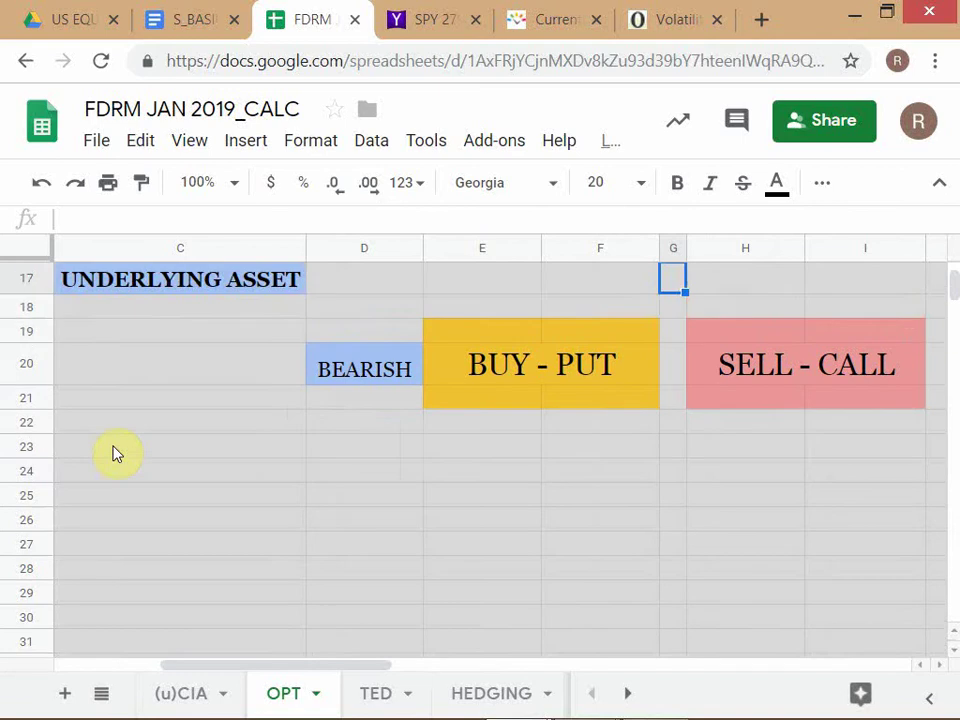
{"action": "key", "text": "Up"}
{"action": "key", "text": "Up"}
{"action": "key", "text": "Up"}
{"action": "key", "text": "Up"}
{"action": "key", "text": "Up"}
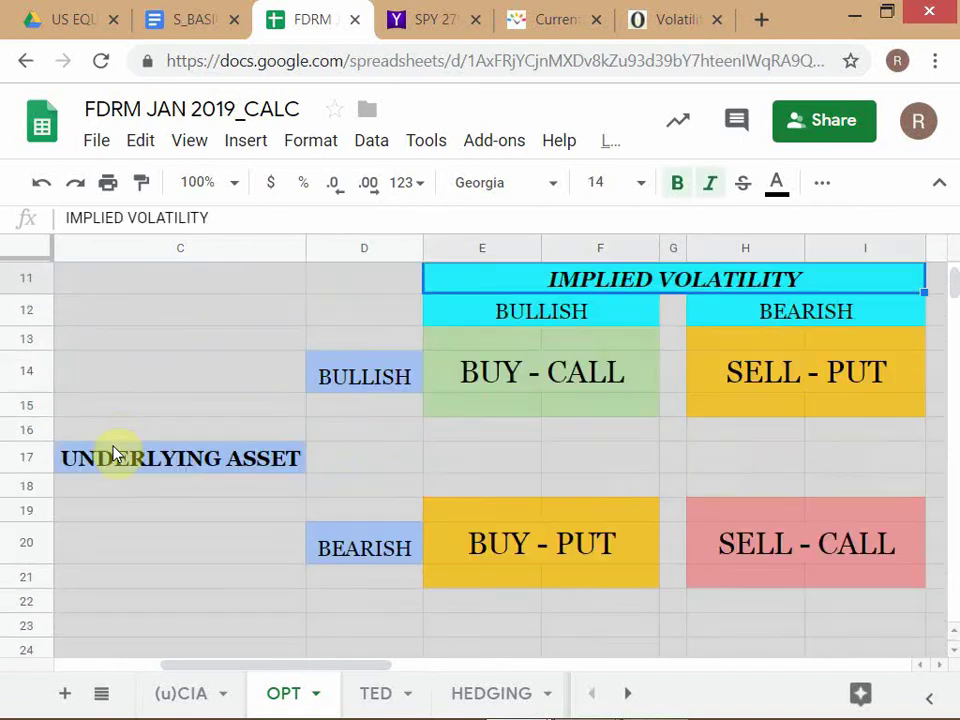
{"action": "scroll", "coordinate": [117, 446], "scroll_direction": "down", "scroll_amount": 1}
{"action": "scroll", "coordinate": [121, 440], "scroll_direction": "up", "scroll_amount": 1}
Step: Enter the label OPT TRADING in cell C19
{"action": "left_click", "coordinate": [86, 512]}
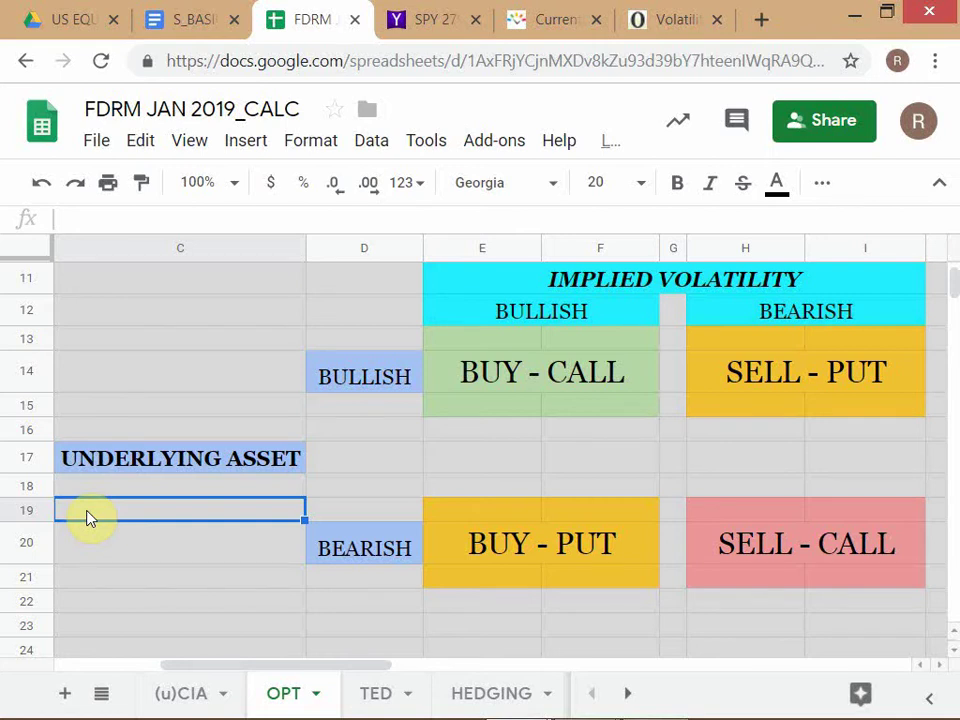
{"action": "type", "text": "ASSEY"}
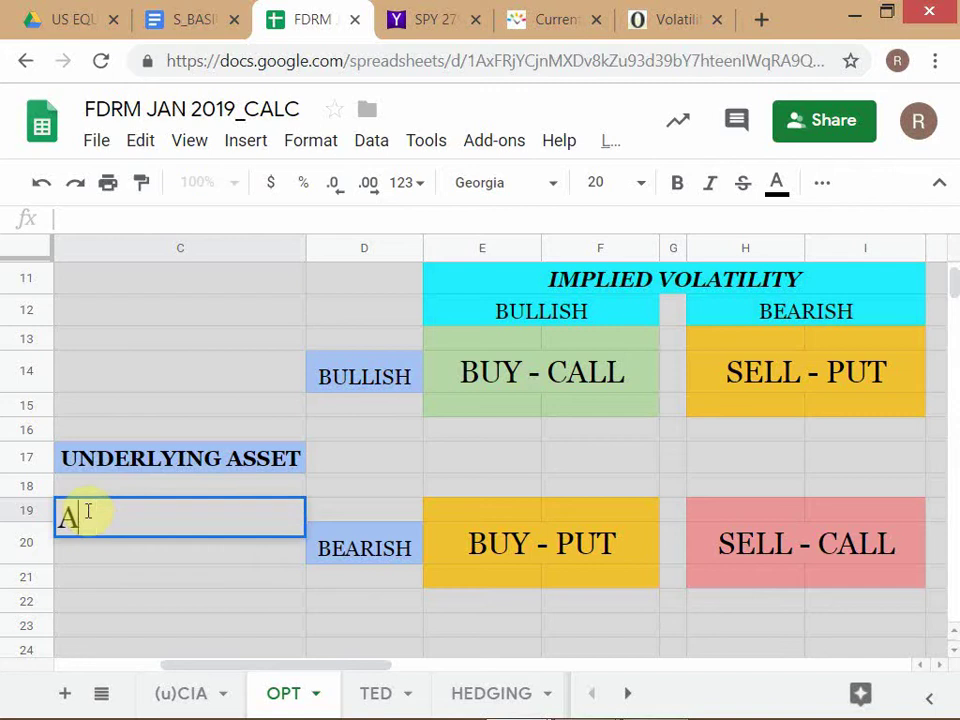
{"action": "key", "text": "BackSpace"}
{"action": "key", "text": "BackSpace"}
{"action": "key", "text": "BackSpace"}
{"action": "key", "text": "BackSpace"}
{"action": "key", "text": "BackSpace"}
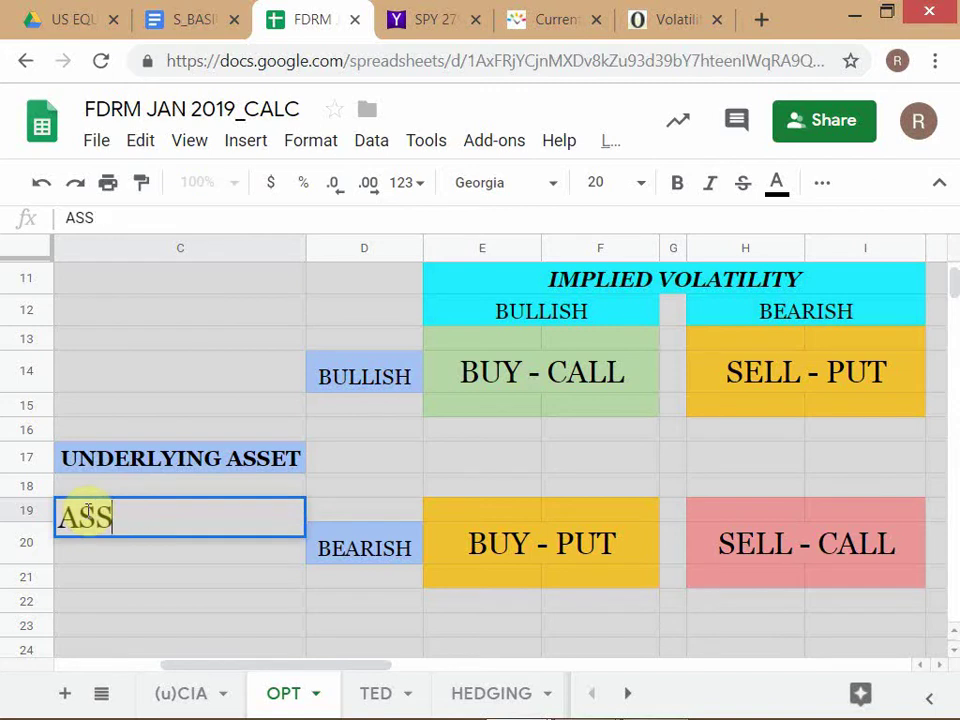
{"action": "type", "text": "OPT"}
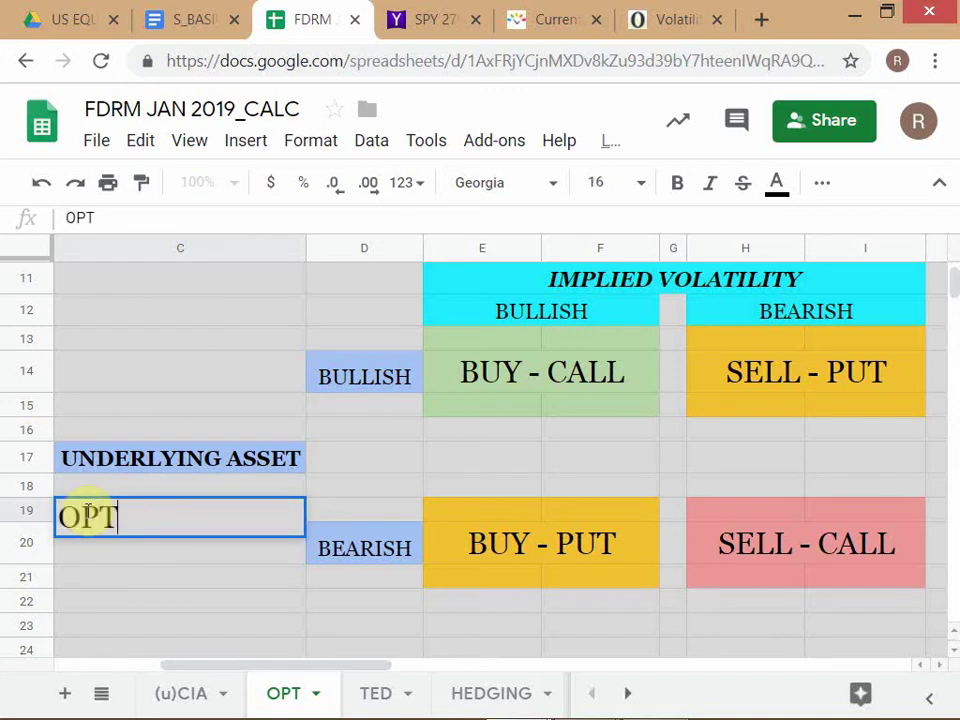
{"action": "type", "text": " TRADING"}
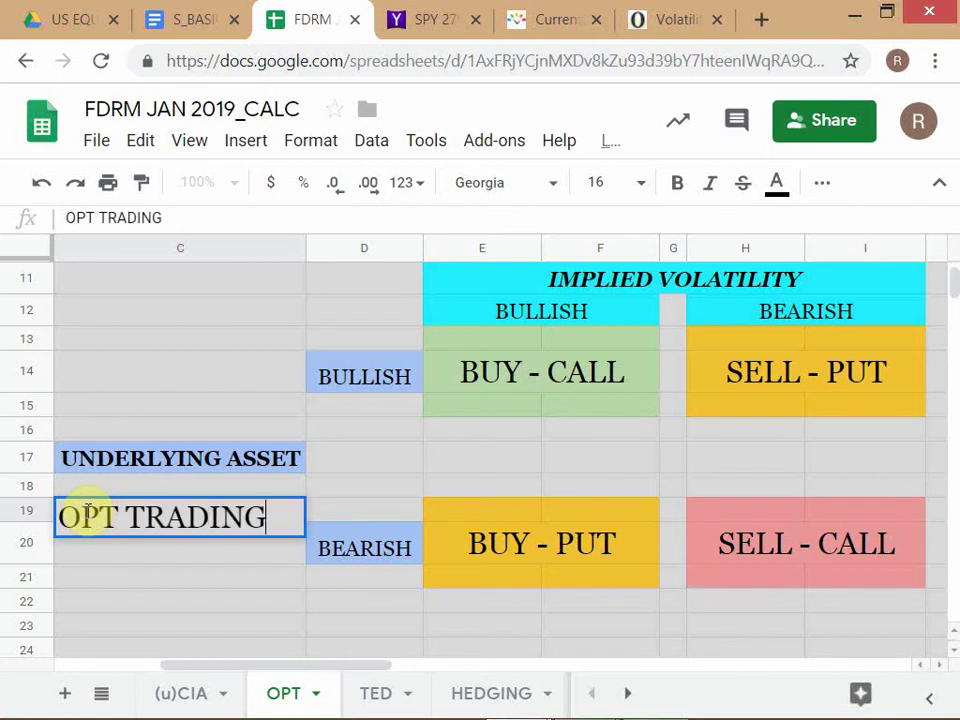
{"action": "key", "text": "Return"}
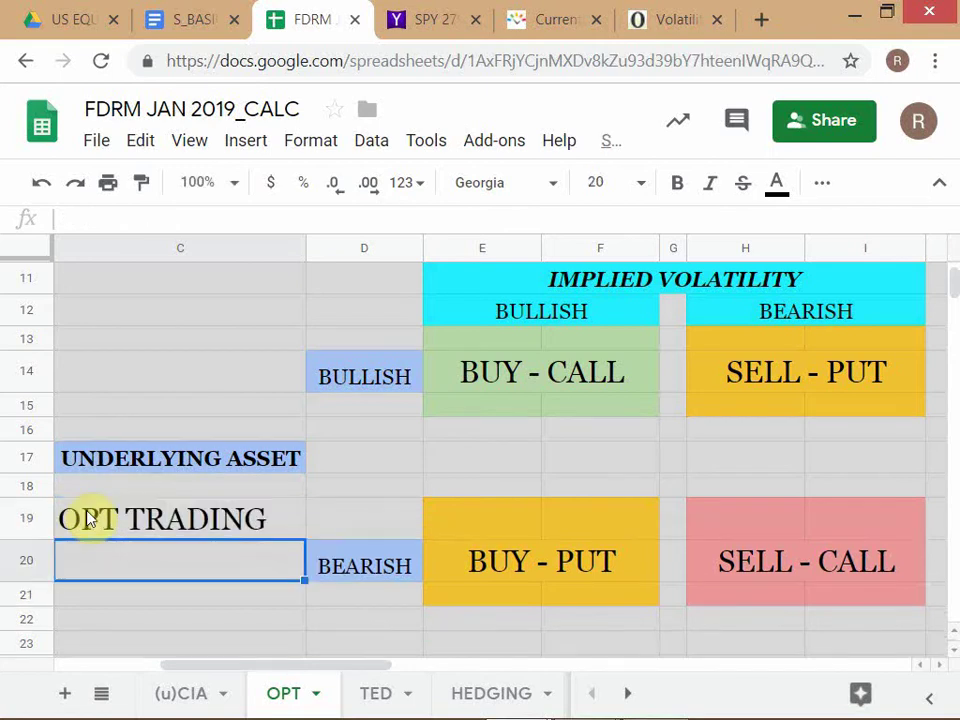
Step: Shorten C19 to read OPT TRDG - DPs, then move down to C20
{"action": "left_click", "coordinate": [88, 517]}
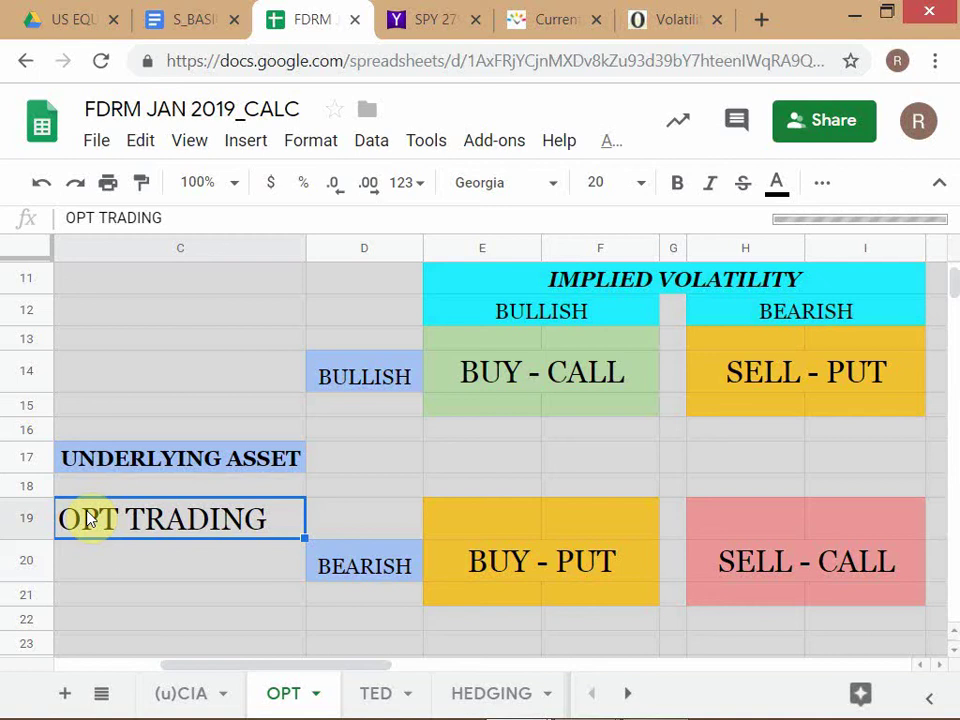
{"action": "double_click", "coordinate": [88, 515]}
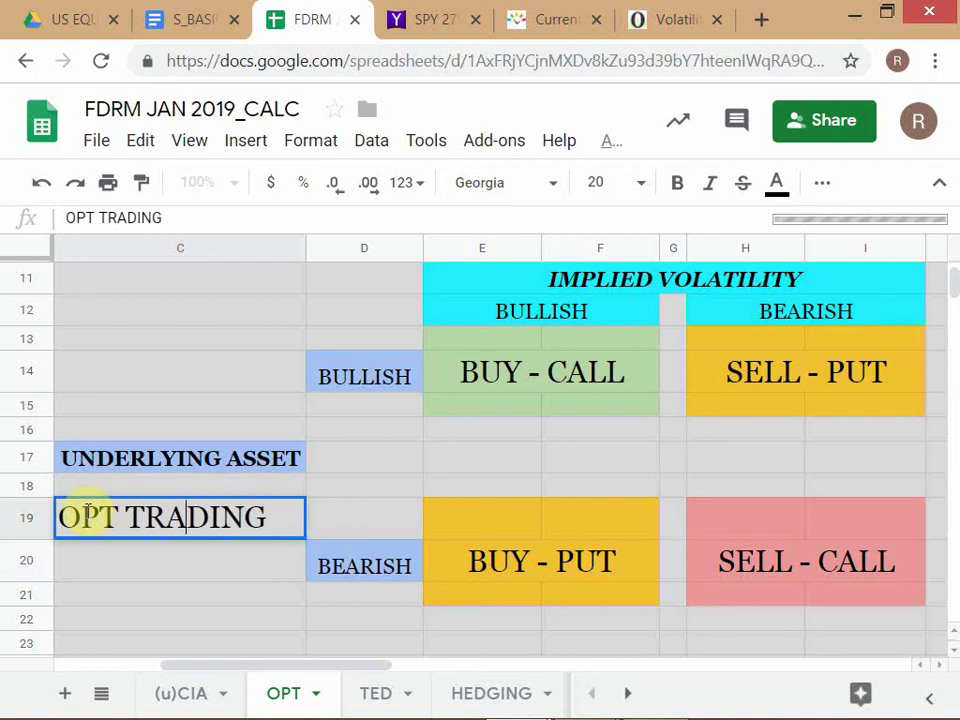
{"action": "key", "text": "BackSpace"}
{"action": "key", "text": "shift+Right"}
{"action": "key", "text": "shift+Right"}
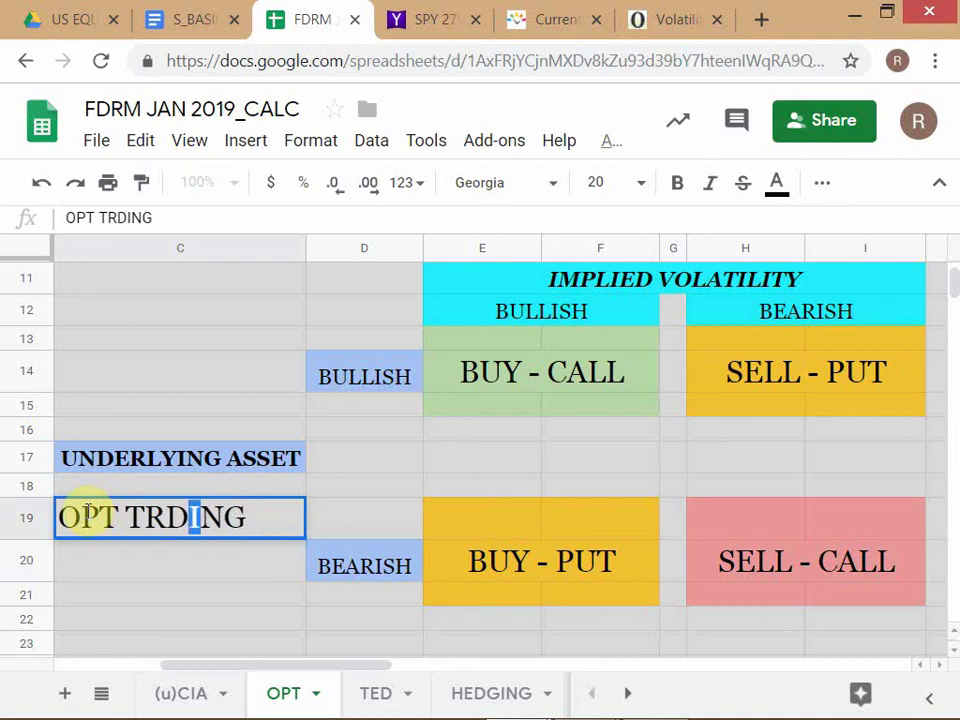
{"action": "key", "text": "BackSpace"}
{"action": "type", "text": "- "}
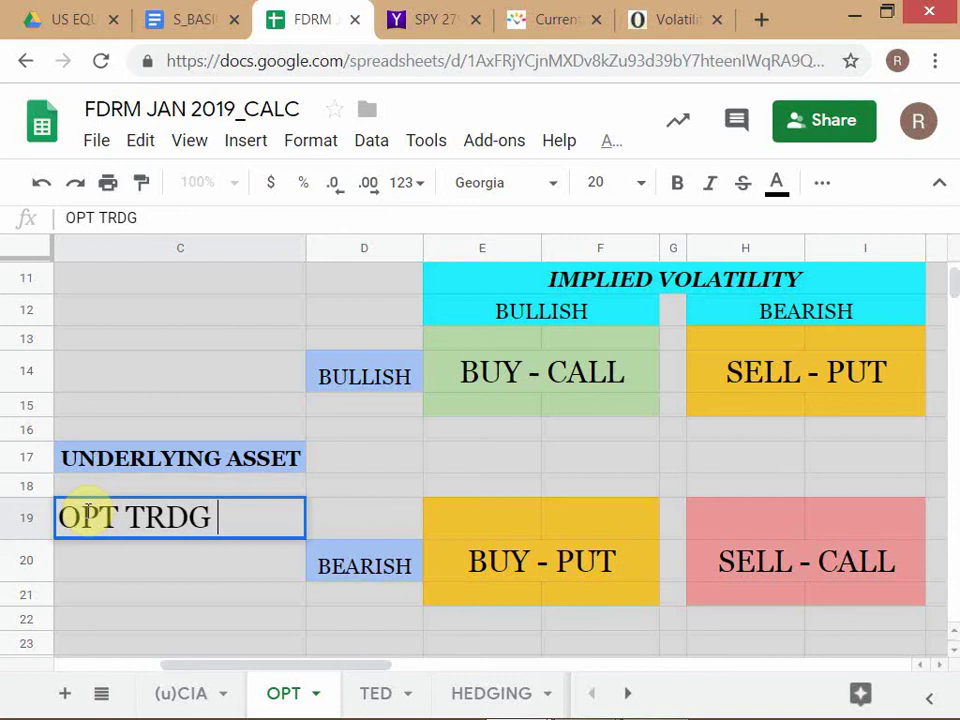
{"action": "type", "text": "DPs"}
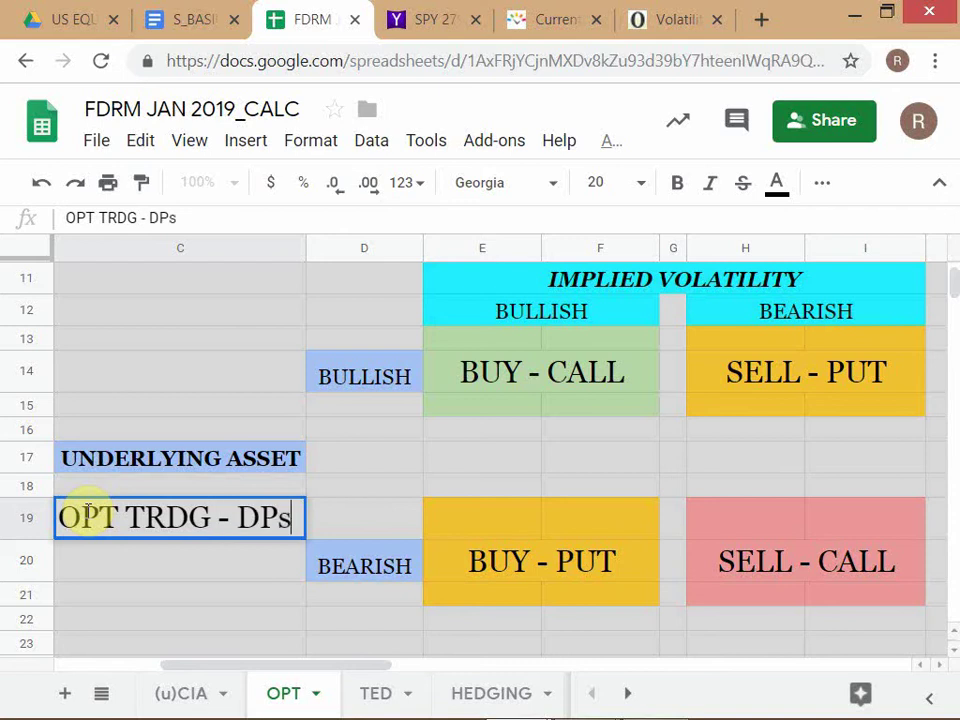
{"action": "key", "text": "Return"}
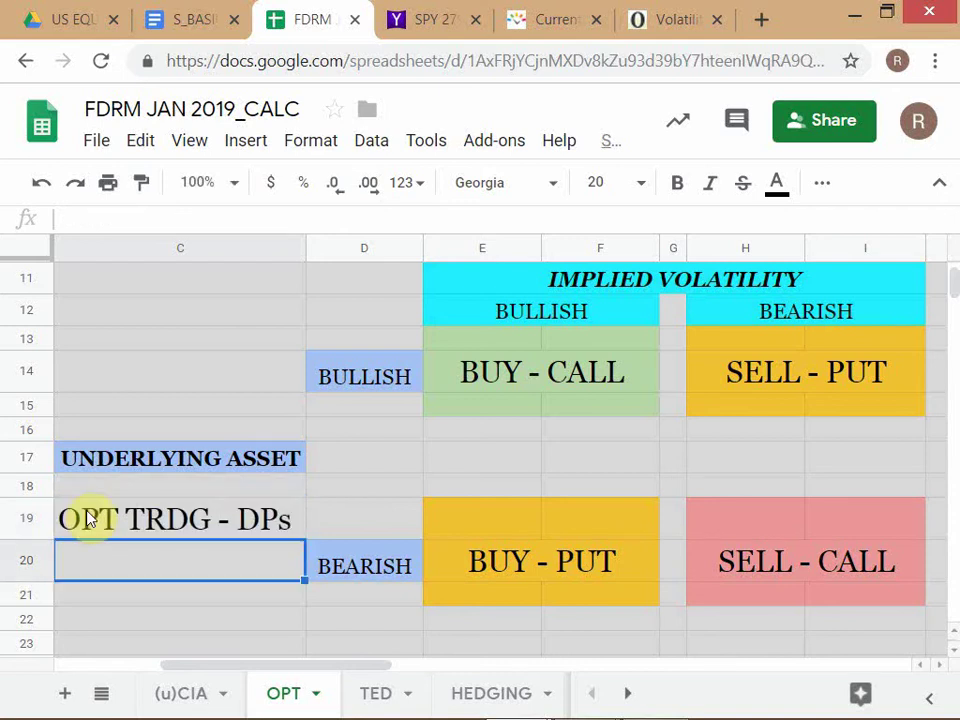
{"action": "left_click", "coordinate": [88, 520]}
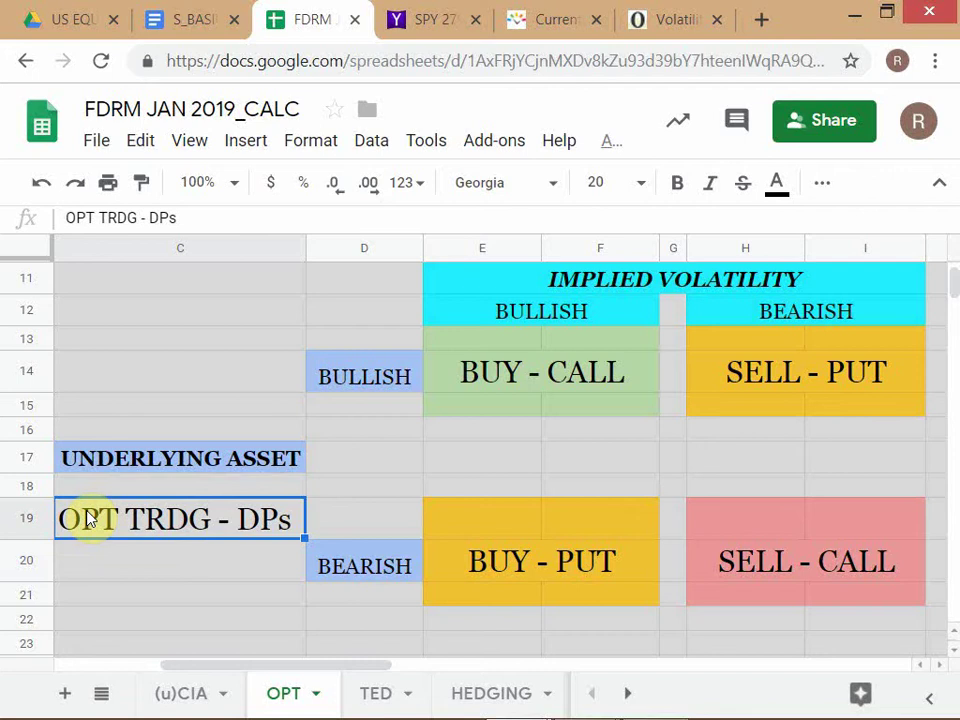
{"action": "key", "text": "Down"}
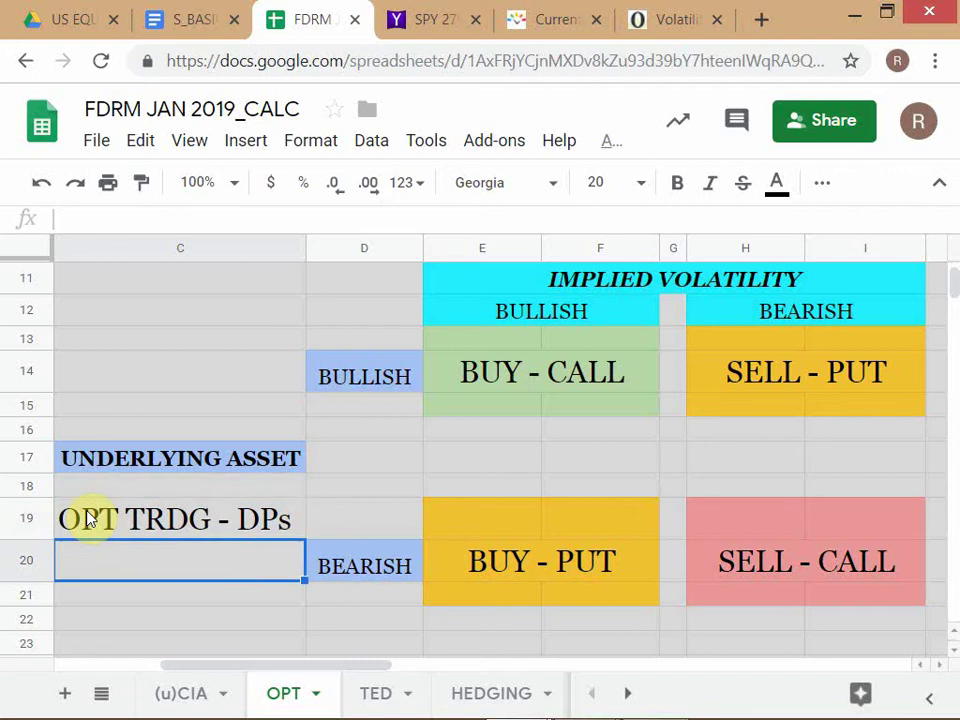
Step: Type ASSETCLASS into cell C20, replacing the garbled entry
{"action": "scroll", "coordinate": [90, 517], "scroll_direction": "down", "scroll_amount": 1}
{"action": "scroll", "coordinate": [90, 517], "scroll_direction": "down", "scroll_amount": 1}
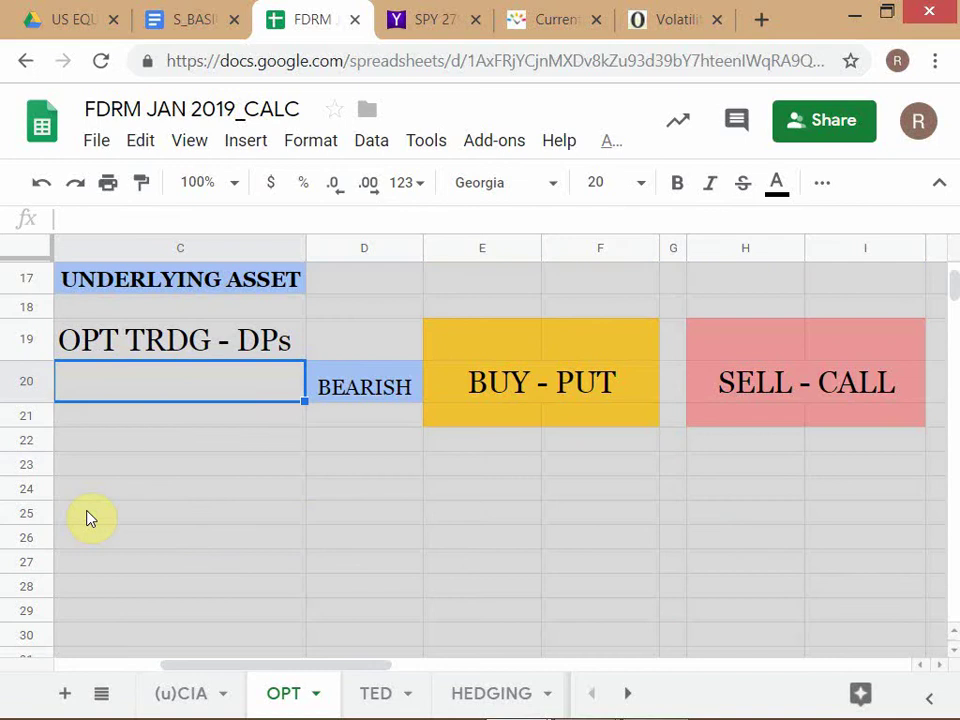
{"action": "type", "text": "ass\\"}
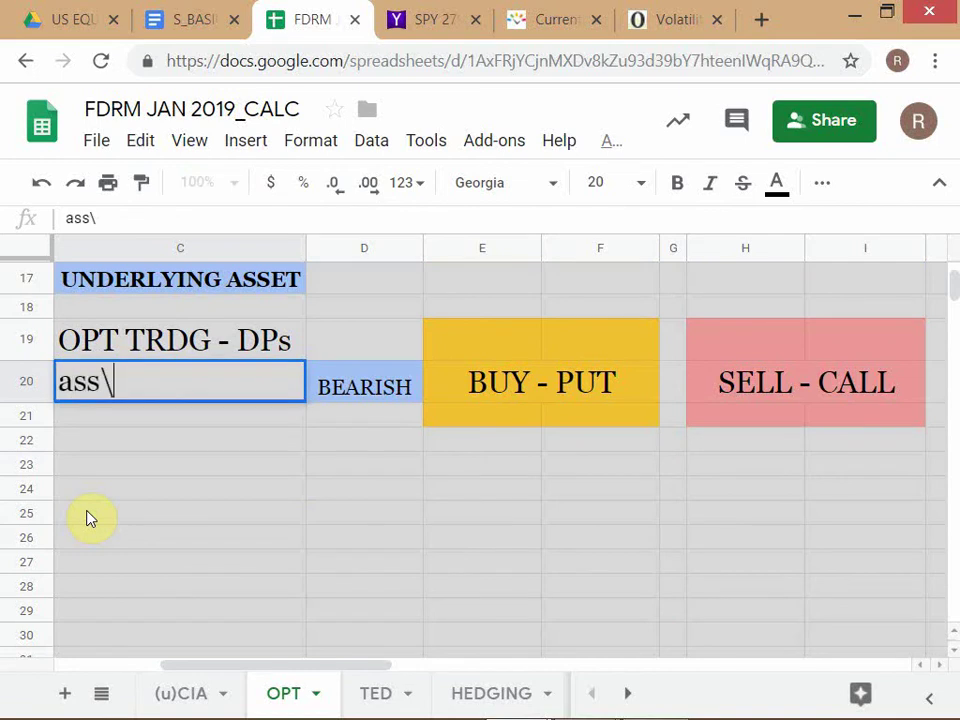
{"action": "type", "text": "\\\\"}
{"action": "key", "text": "BackSpace"}
{"action": "key", "text": "BackSpace"}
{"action": "key", "text": "BackSpace"}
{"action": "key", "text": "BackSpace"}
{"action": "key", "text": "BackSpace"}
{"action": "key", "text": "BackSpace"}
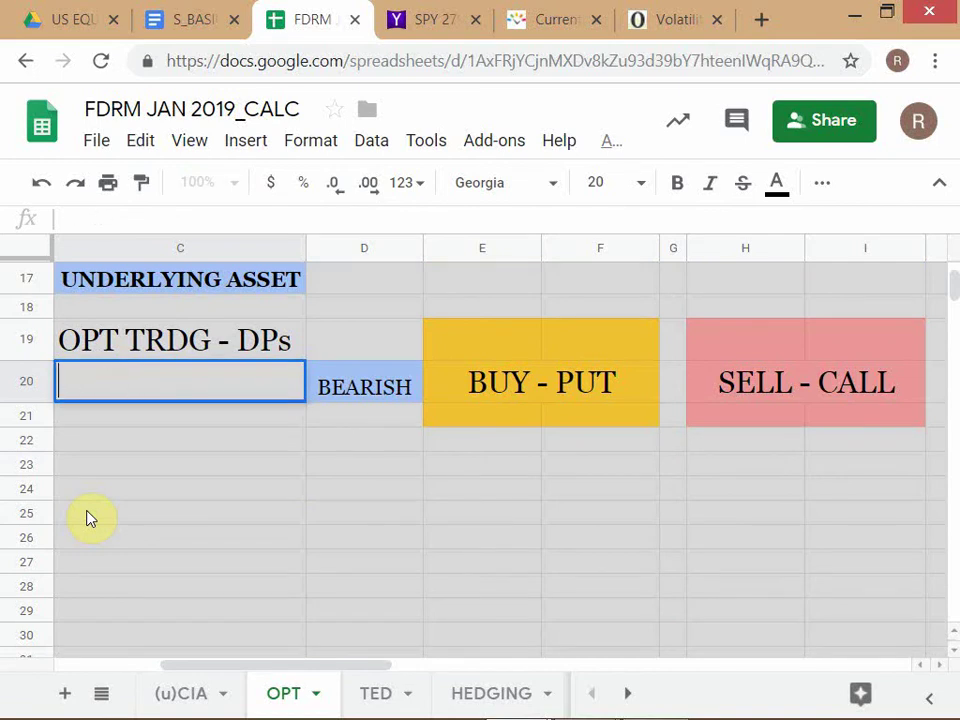
{"action": "type", "text": "ASSET"}
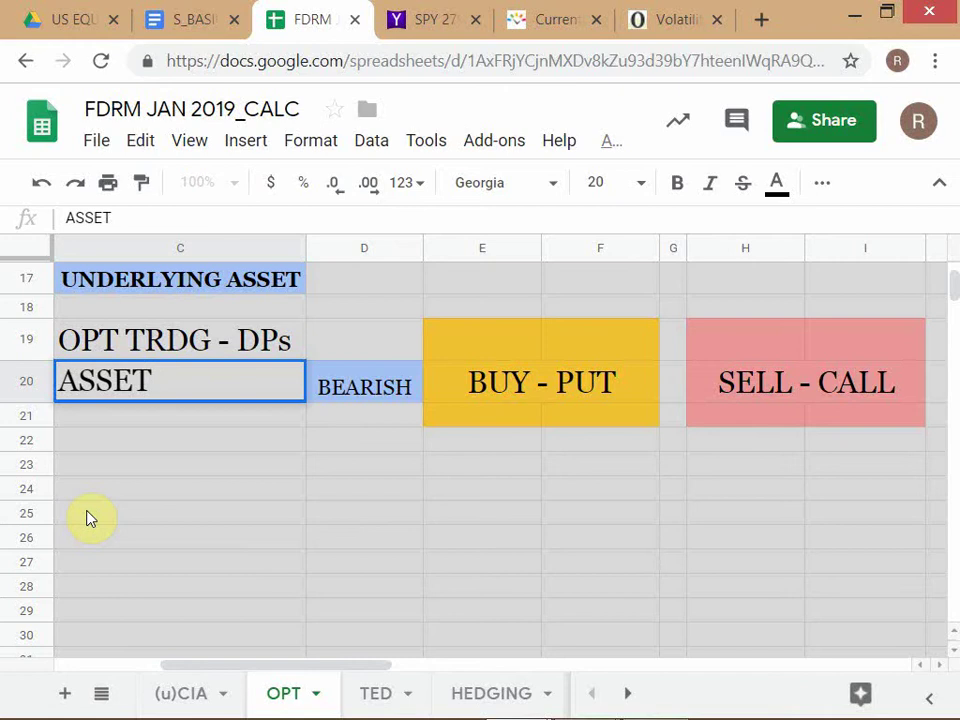
{"action": "type", "text": "CLAS"}
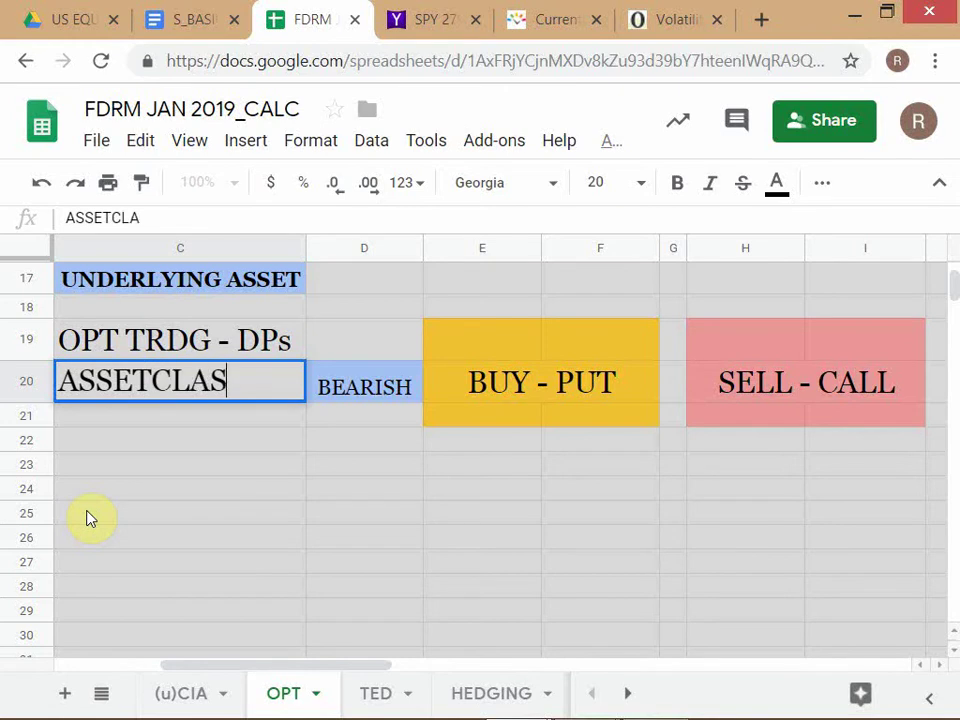
{"action": "type", "text": "S"}
{"action": "key", "text": "shift+Tab"}
{"action": "key", "text": "shift+Tab"}
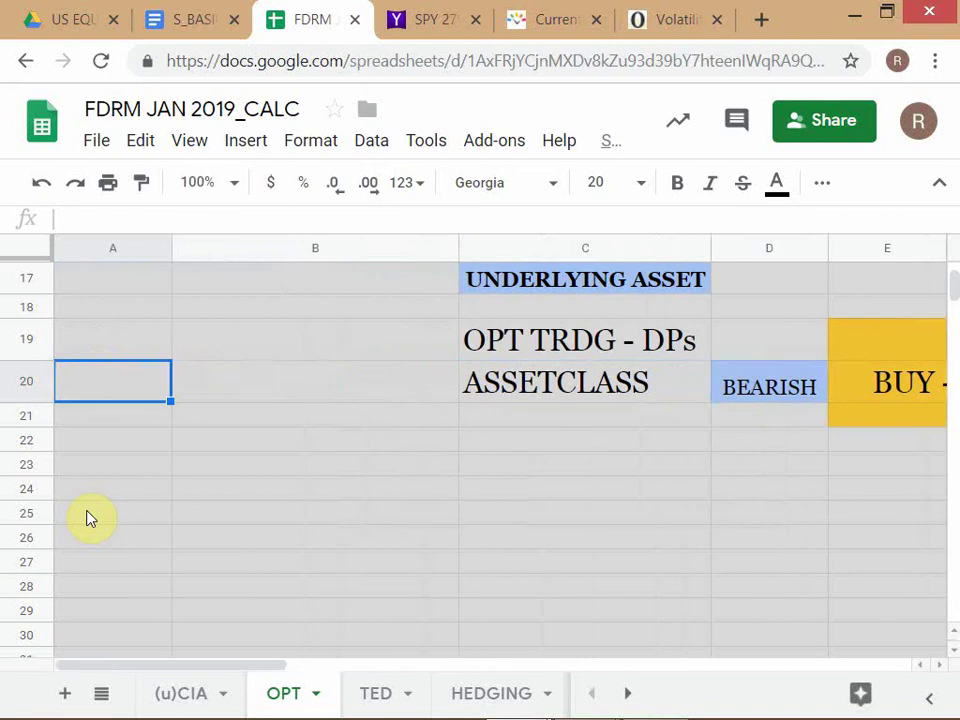
Step: Insert a hyphen so C20 reads ASSET-CLASS
{"action": "key", "text": "Tab"}
{"action": "key", "text": "Tab"}
{"action": "key", "text": "Tab"}
{"action": "key", "text": "Tab"}
{"action": "key", "text": "Tab"}
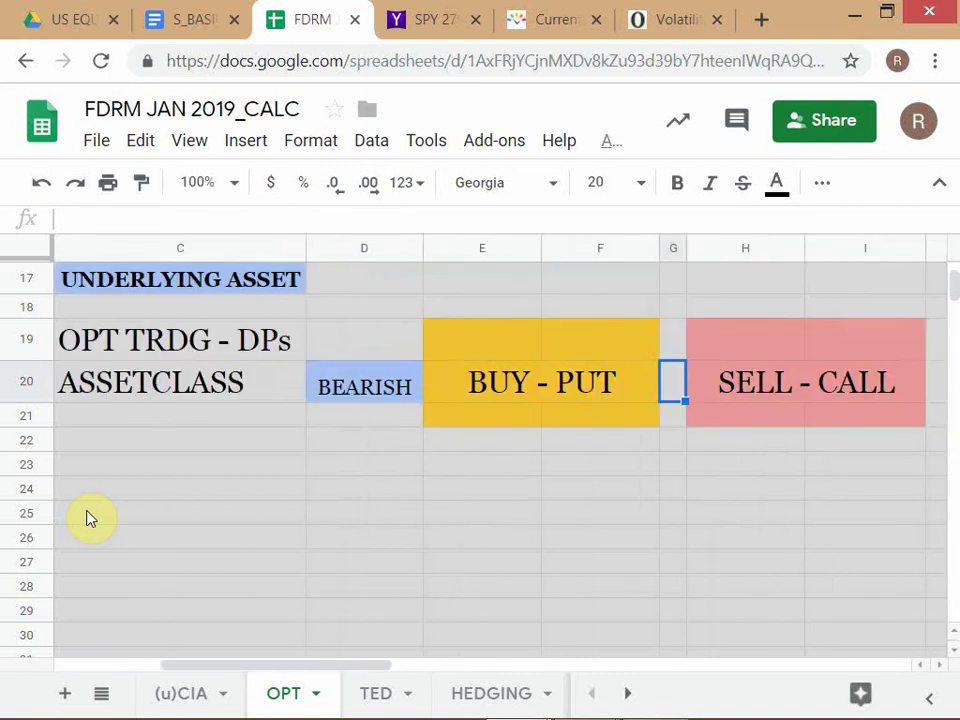
{"action": "key", "text": "shift+Tab"}
{"action": "key", "text": "shift+Tab"}
{"action": "key", "text": "shift+Tab"}
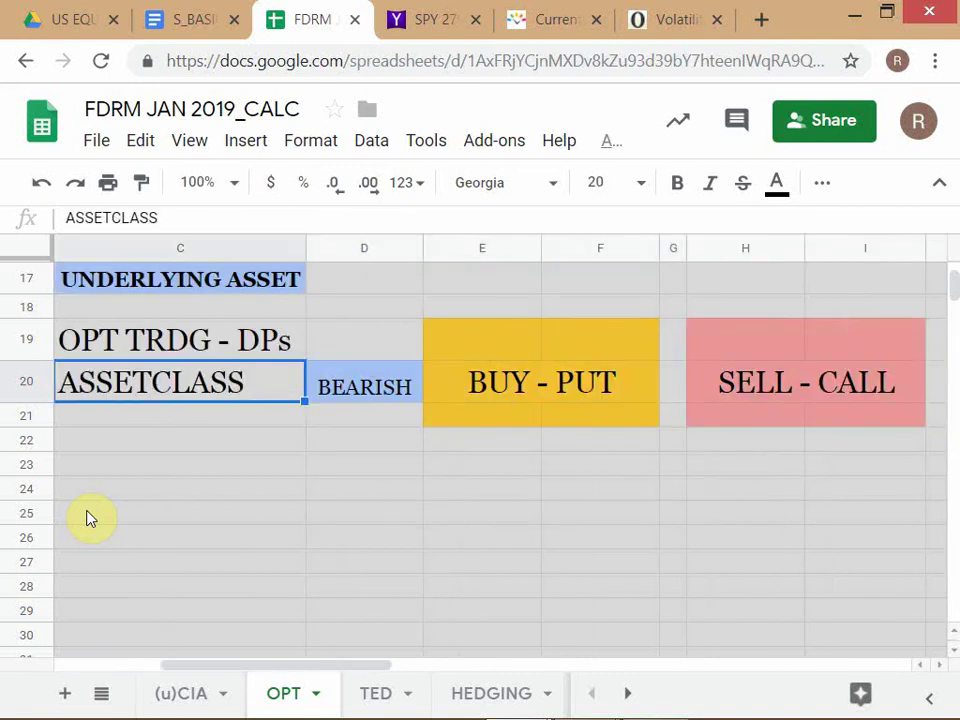
{"action": "key", "text": "Return"}
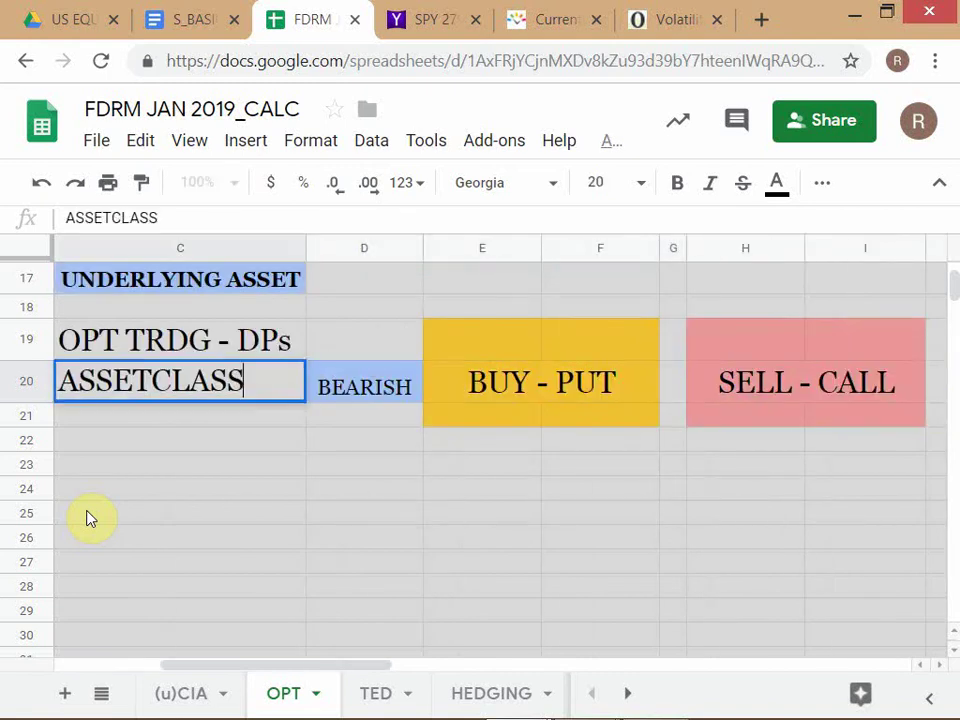
{"action": "left_click", "coordinate": [151, 381]}
{"action": "type", "text": "-"}
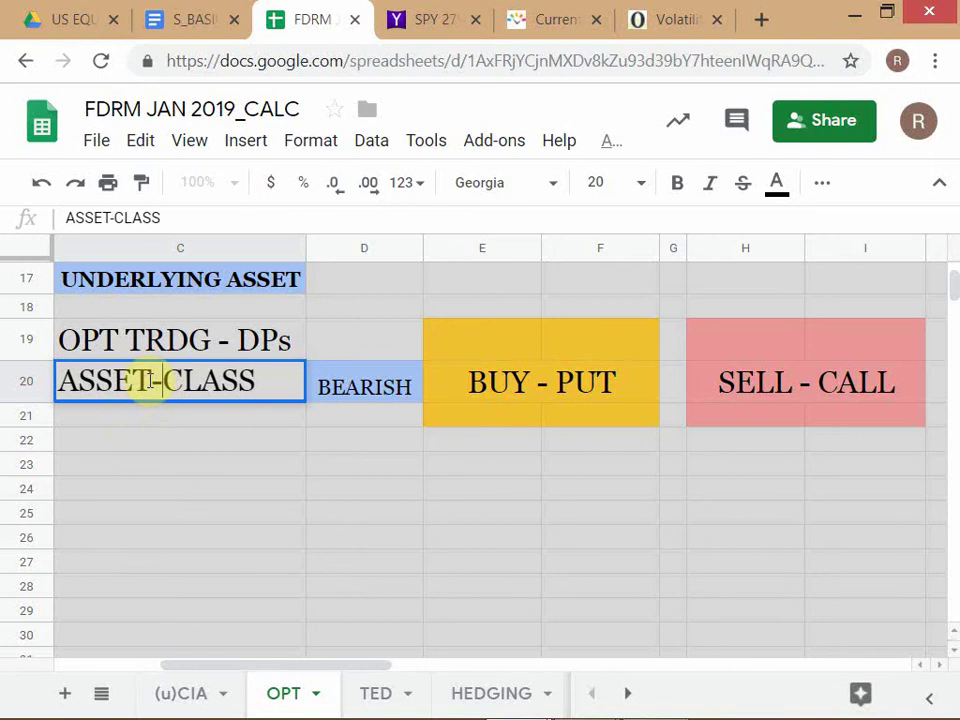
{"action": "key", "text": "Return"}
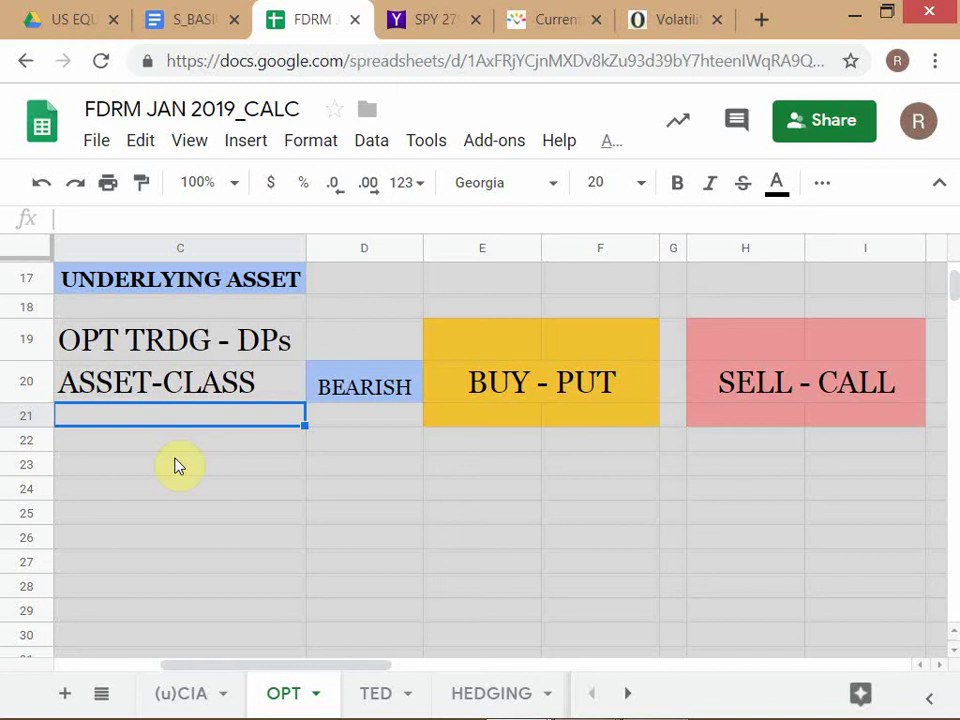
Step: Enter MARKET/COUNTRY+TICKER in C21, fixing the typo, and step back up to C20
{"action": "type", "text": "M"}
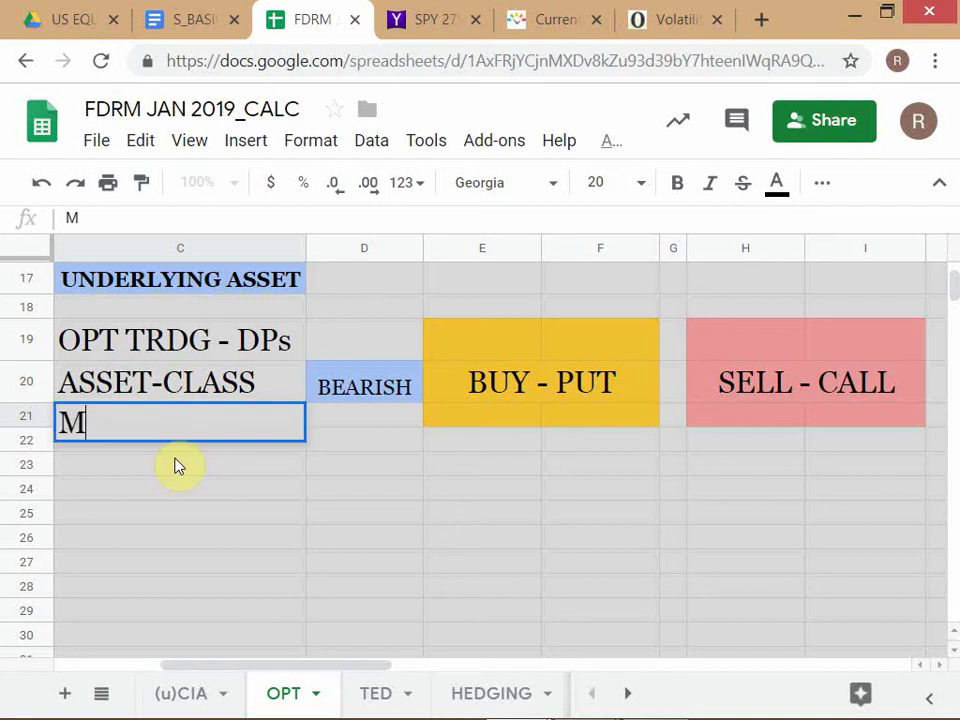
{"action": "type", "text": "ARKET"}
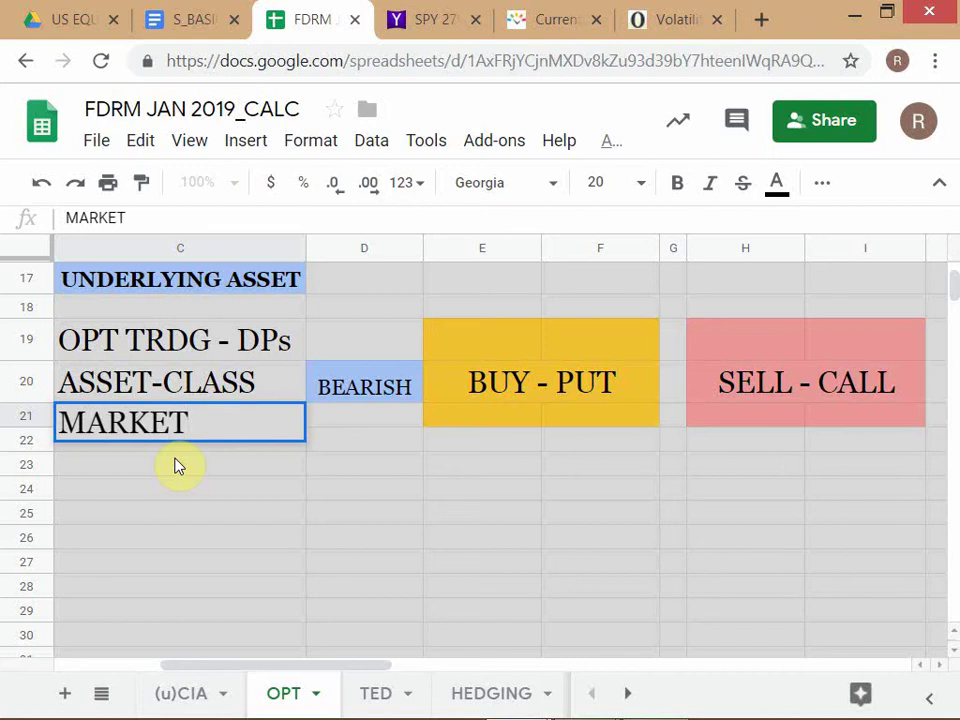
{"action": "type", "text": "/COUNTRY"}
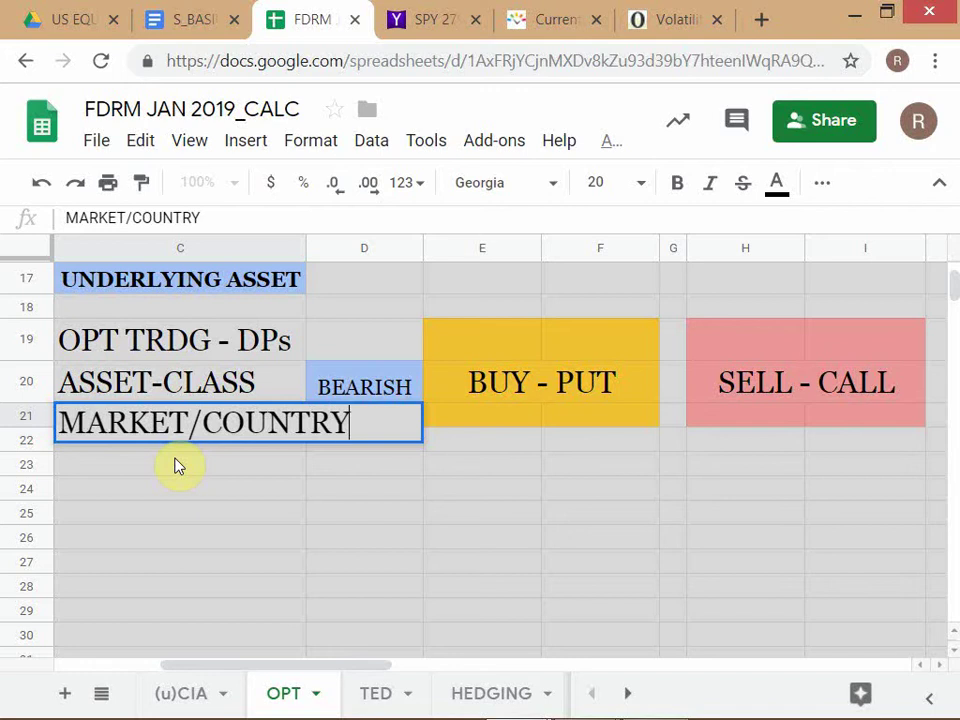
{"action": "type", "text": "+T"}
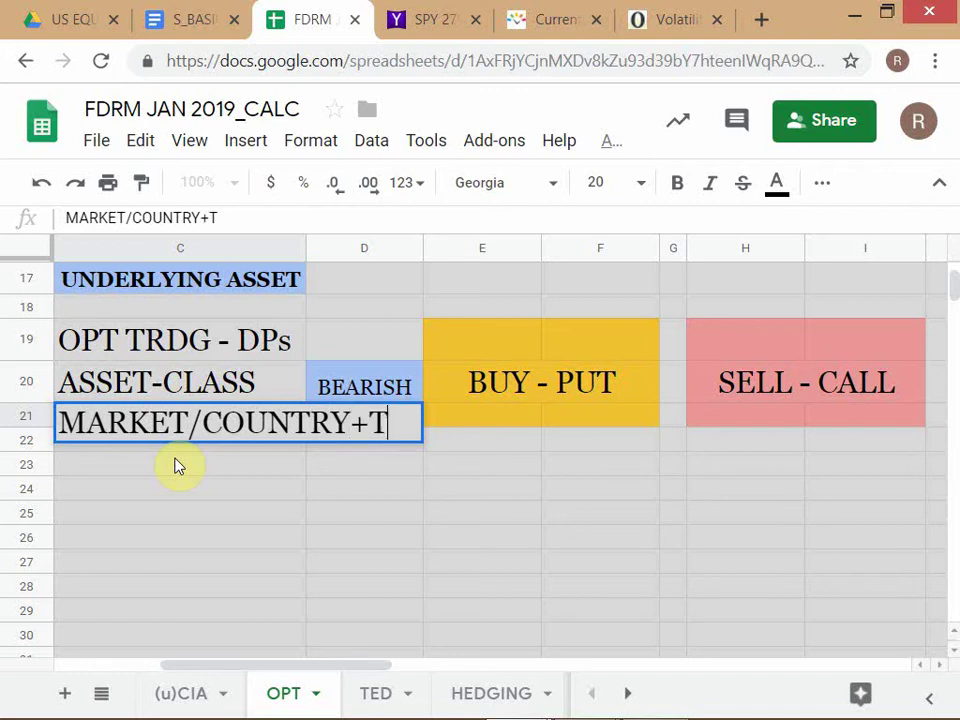
{"action": "type", "text": "ICK"}
{"action": "key", "text": "BackSpace"}
{"action": "type", "text": "CKER"}
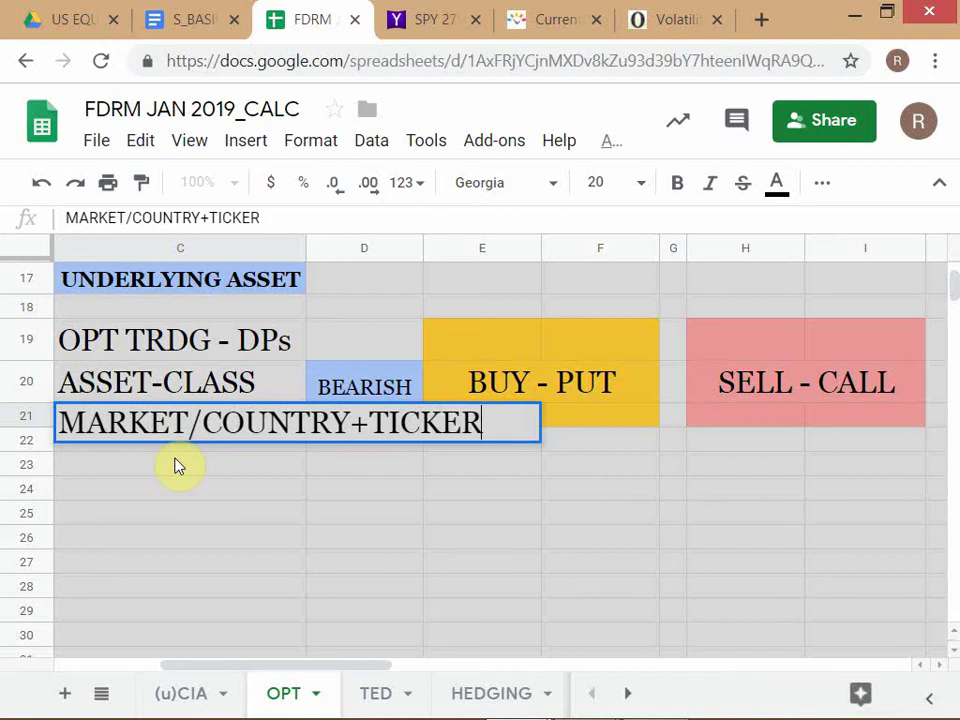
{"action": "key", "text": "Return"}
{"action": "key", "text": "Up"}
{"action": "key", "text": "Up"}
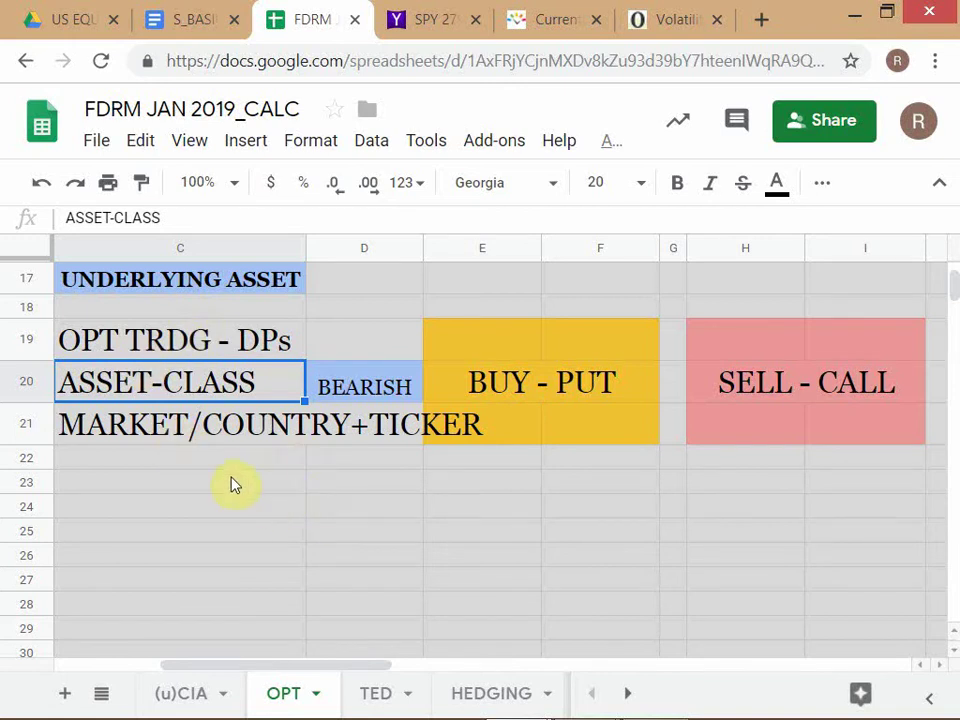
Step: Select C21, then switch to the Yahoo Finance SPY chart showing 279.02
{"action": "left_click", "coordinate": [156, 436]}
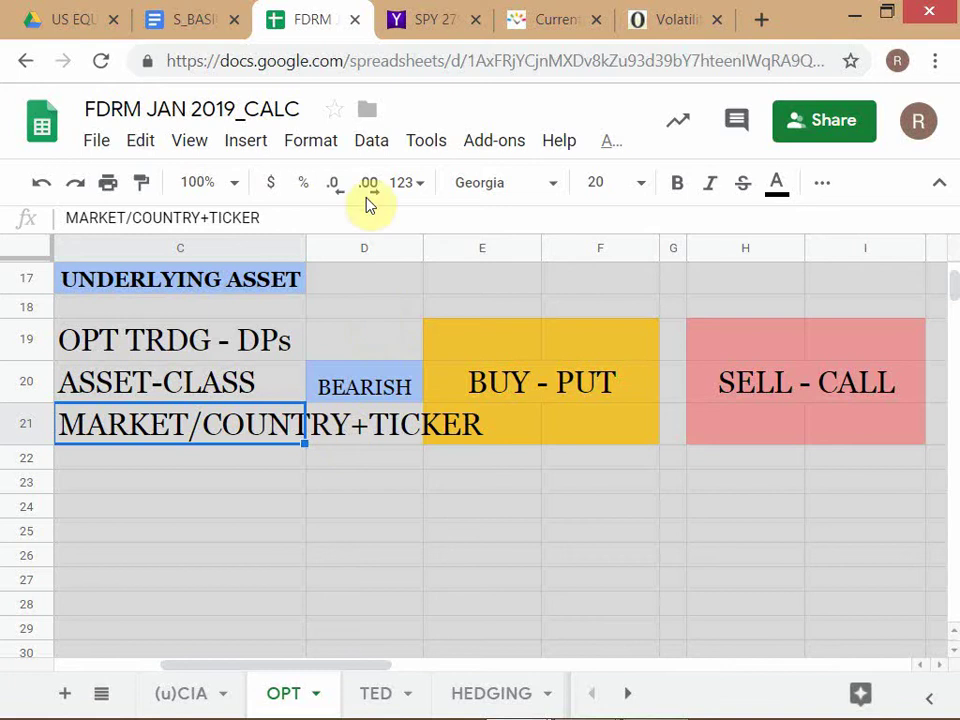
{"action": "left_click", "coordinate": [429, 26]}
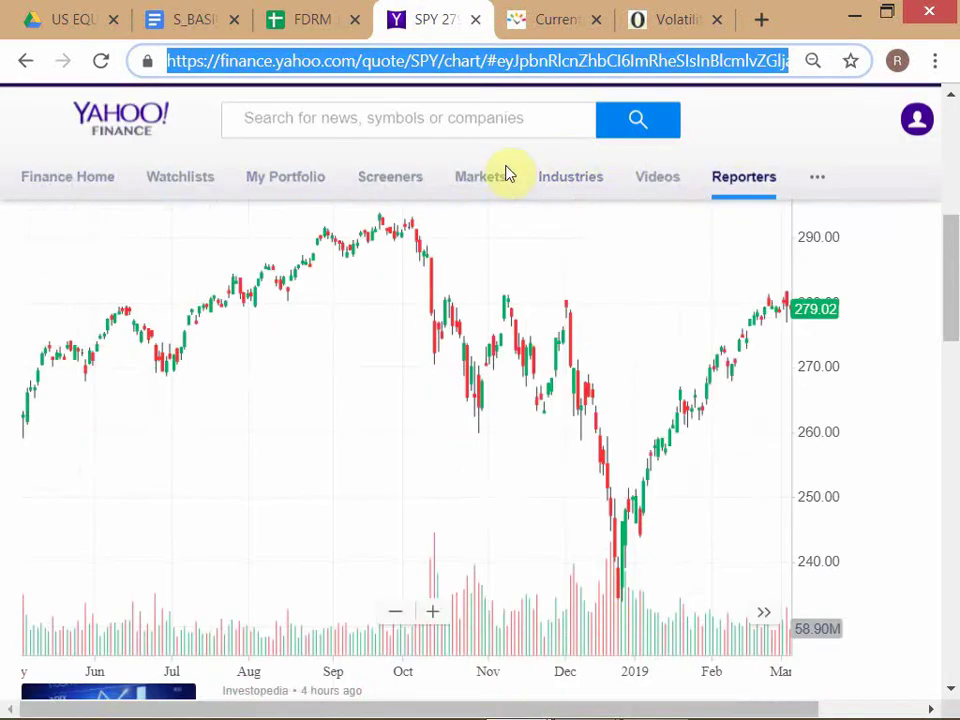
Step: Search Yahoo Finance for ORCL and open the Oracle Corporation quote
{"action": "left_click", "coordinate": [317, 118]}
{"action": "type", "text": "ORCL"}
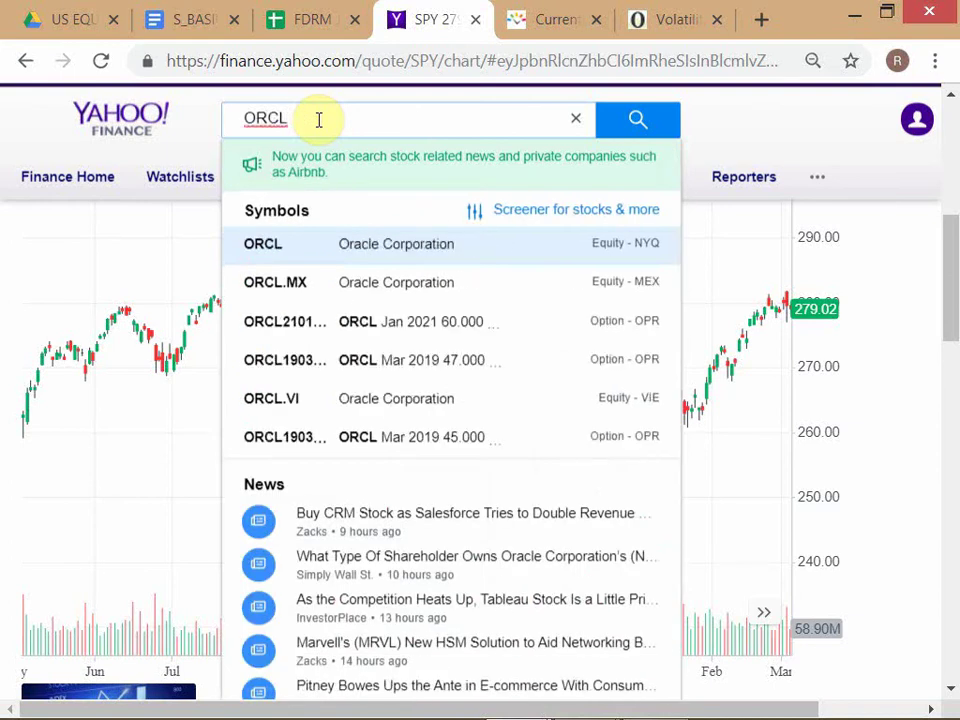
{"action": "left_click", "coordinate": [521, 255]}
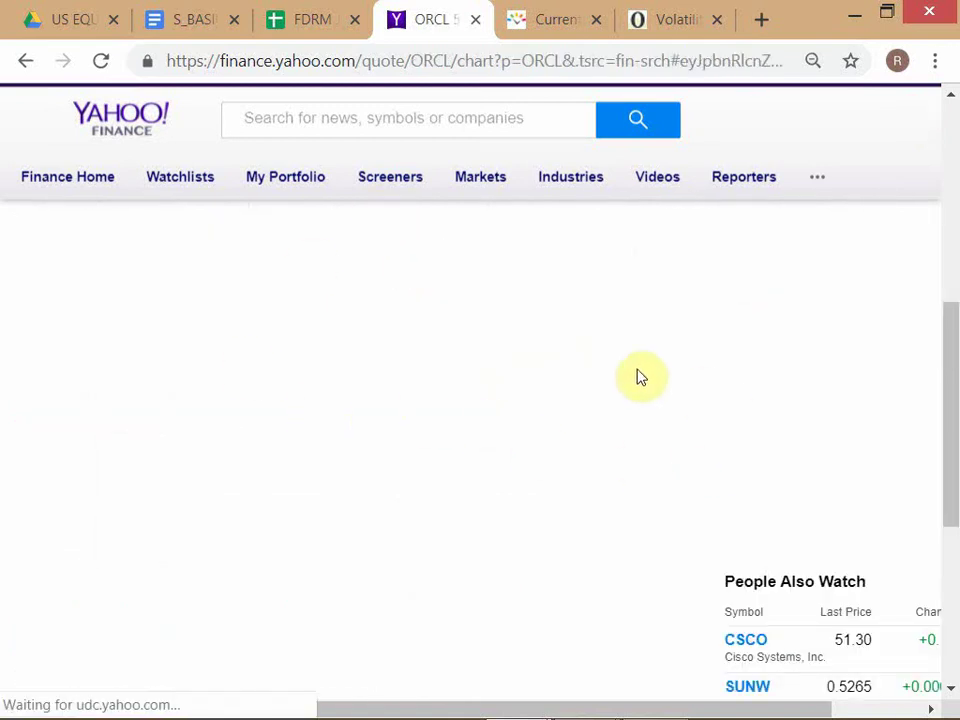
Step: Zoom the page out to 75% to view the whole ORCL chart
{"action": "scroll", "coordinate": [619, 392], "scroll_direction": "up", "scroll_amount": 2}
{"action": "scroll", "coordinate": [619, 392], "scroll_direction": "up", "scroll_amount": 3}
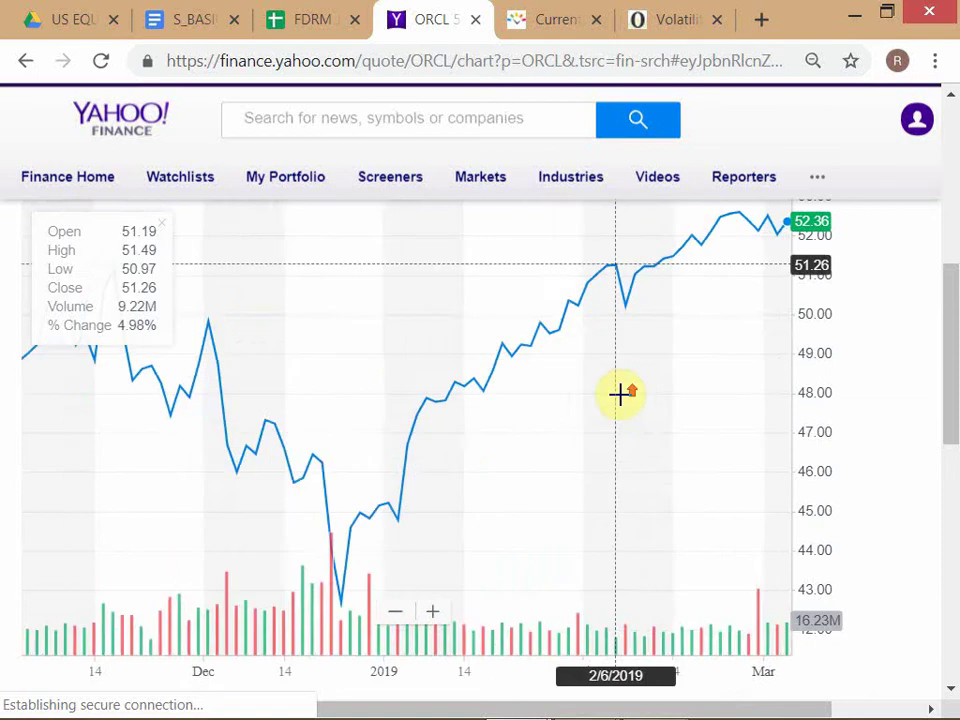
{"action": "scroll", "coordinate": [619, 392], "scroll_direction": "down", "scroll_amount": 5}
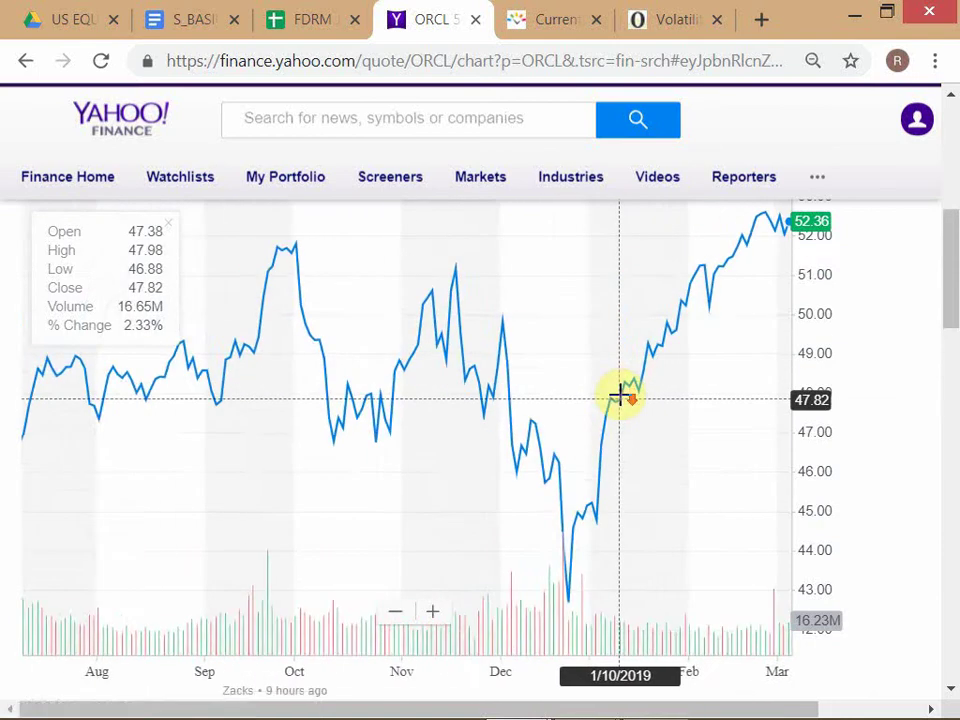
{"action": "scroll", "coordinate": [619, 392], "scroll_direction": "down", "scroll_amount": 3}
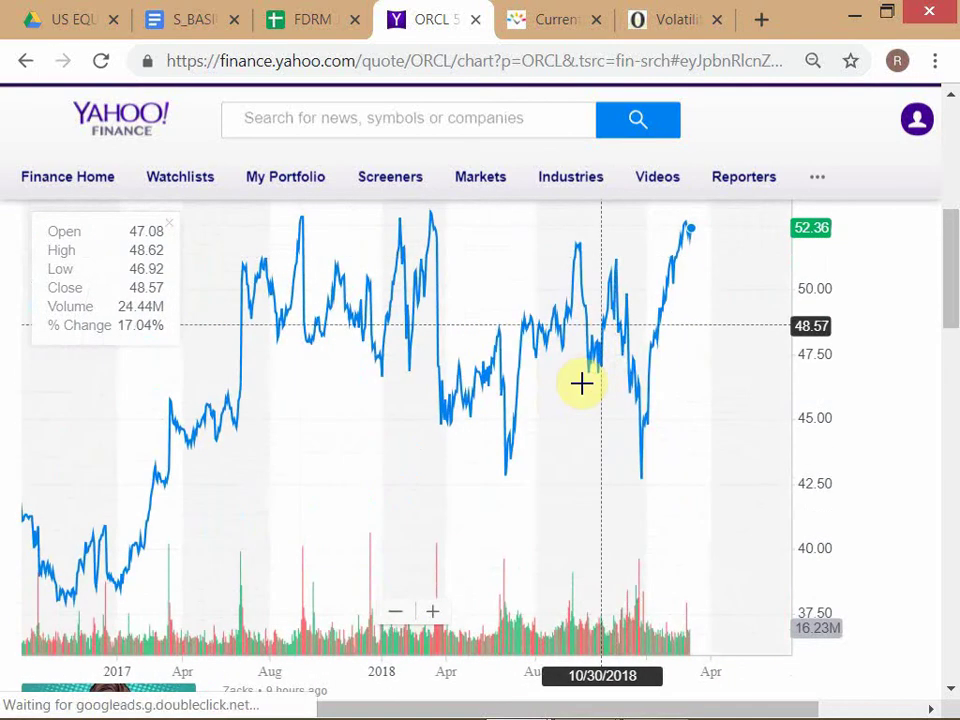
{"action": "key", "text": "ctrl+minus"}
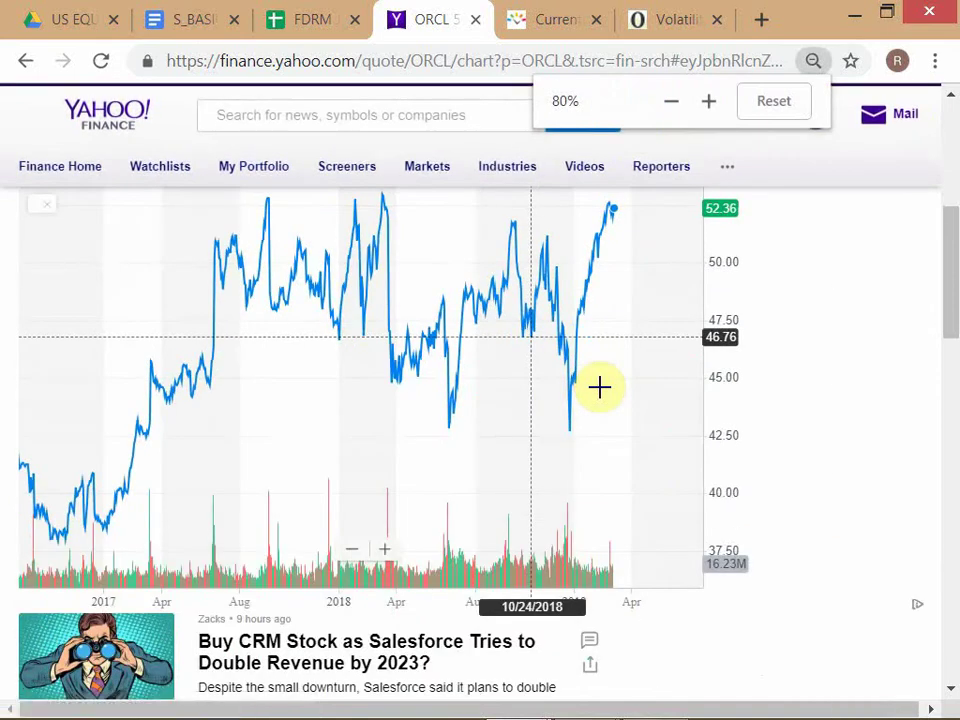
{"action": "key", "text": "ctrl+minus"}
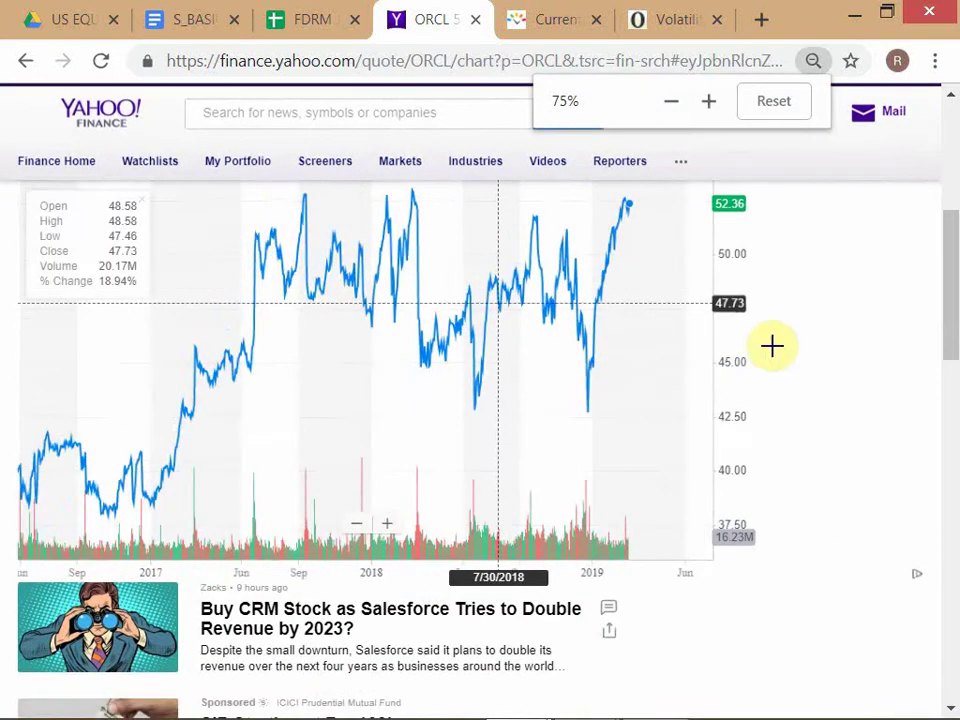
{"action": "scroll", "coordinate": [752, 435], "scroll_direction": "up", "scroll_amount": 5}
{"action": "scroll", "coordinate": [752, 435], "scroll_direction": "down", "scroll_amount": 5}
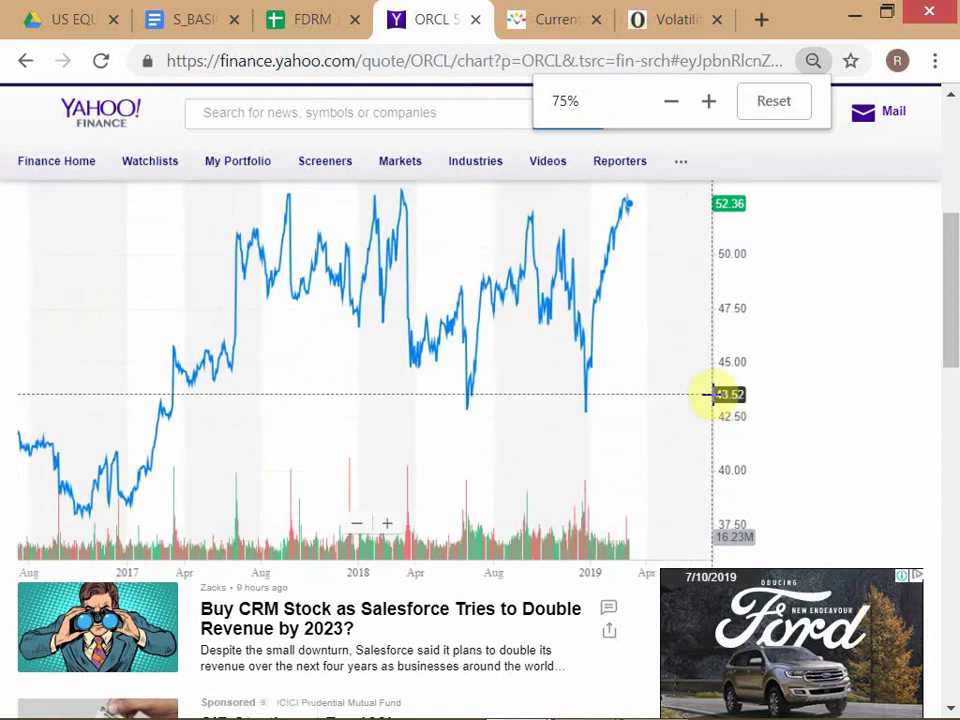
Step: Examine the 2016–2019 ORCL price line, then set page zoom to 80%
{"action": "mouse_move", "coordinate": [681, 167]}
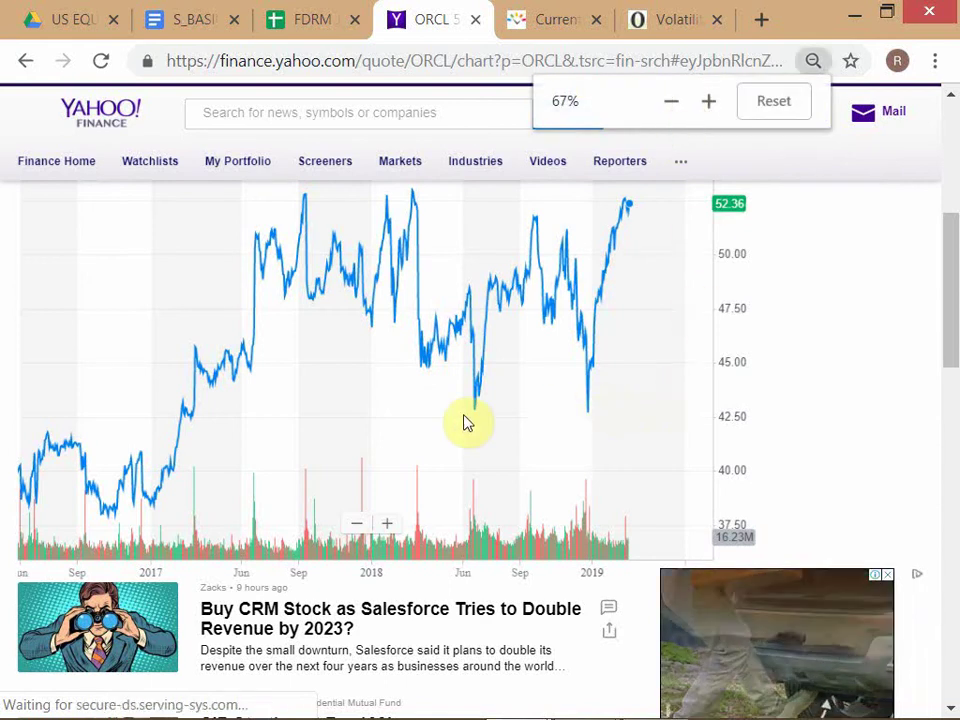
{"action": "scroll", "coordinate": [420, 416], "scroll_direction": "up", "scroll_amount": 3}
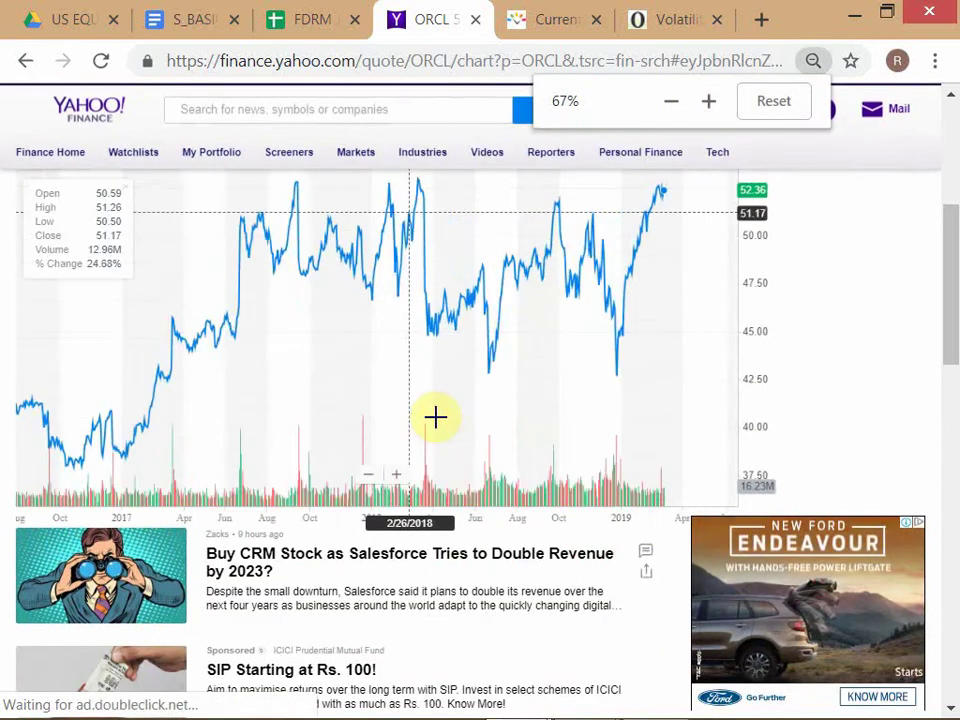
{"action": "scroll", "coordinate": [593, 384], "scroll_direction": "down", "scroll_amount": 3}
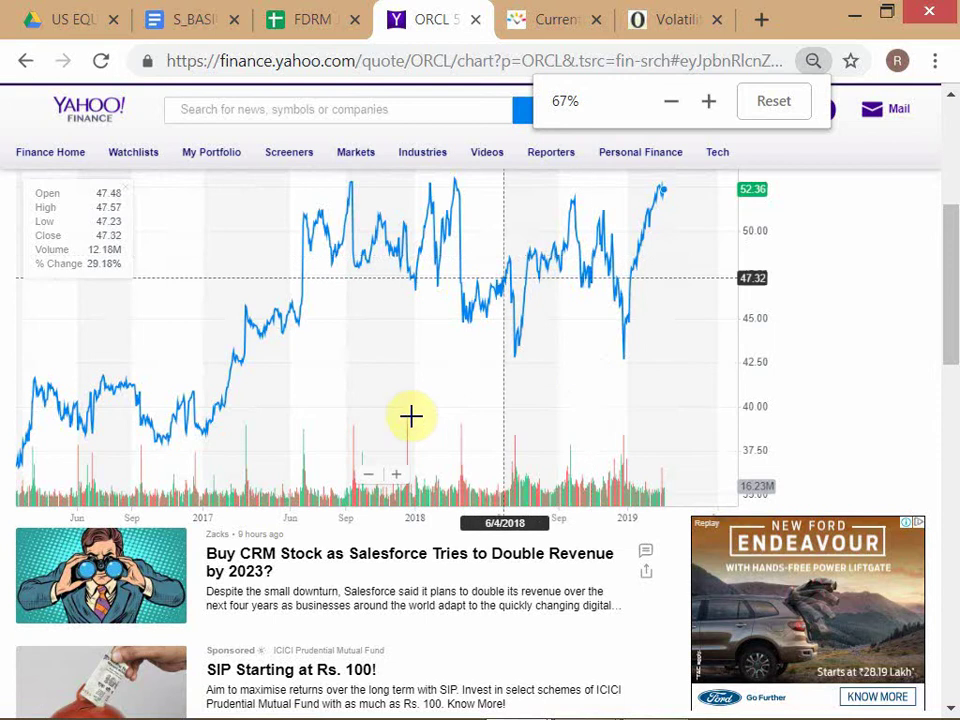
{"action": "scroll", "coordinate": [733, 405], "scroll_direction": "up", "scroll_amount": 5}
{"action": "scroll", "coordinate": [566, 379], "scroll_direction": "down", "scroll_amount": 4}
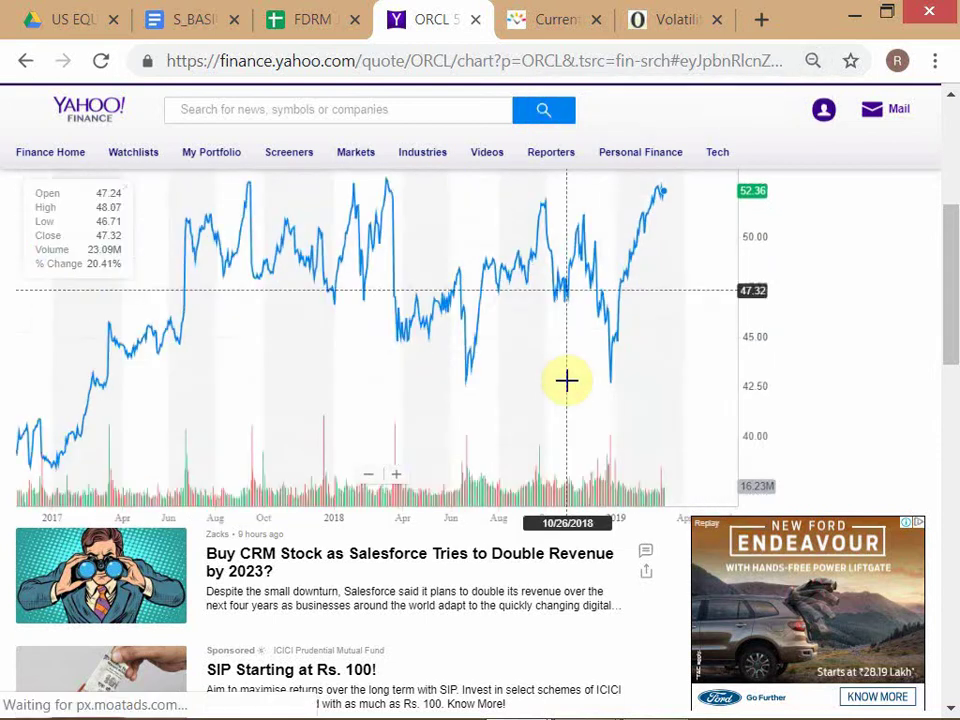
{"action": "left_click_drag", "start_coordinate": [948, 311], "coordinate": [948, 268]}
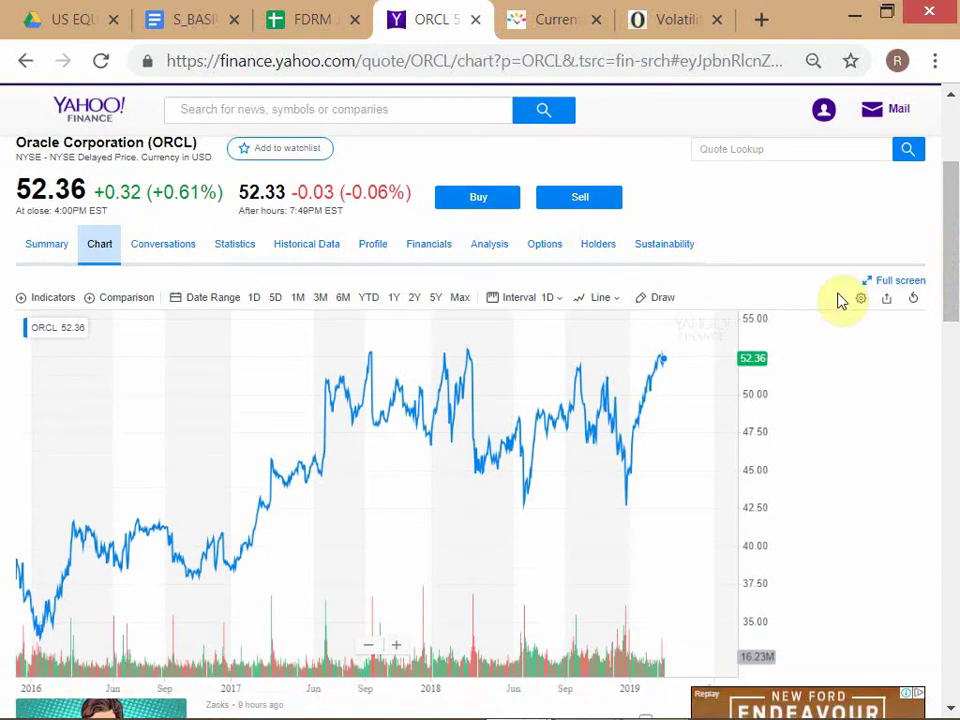
{"action": "key", "text": "ctrl+minus"}
{"action": "key", "text": "ctrl+plus"}
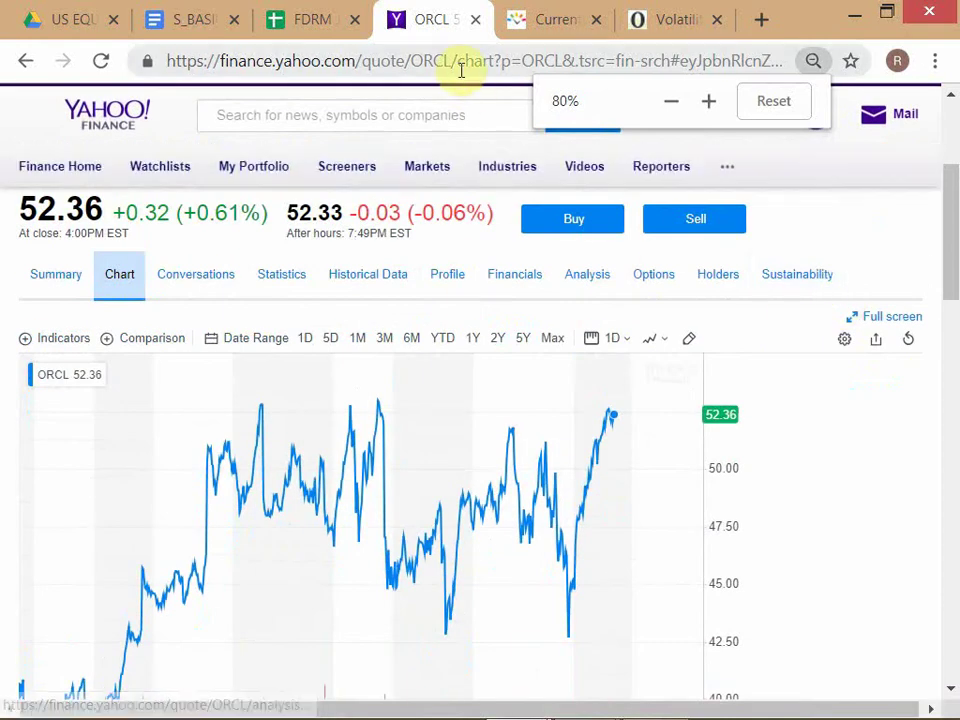
Step: Back in the OPT sheet, enter BUY/SELL in cell C22
{"action": "left_click", "coordinate": [300, 26]}
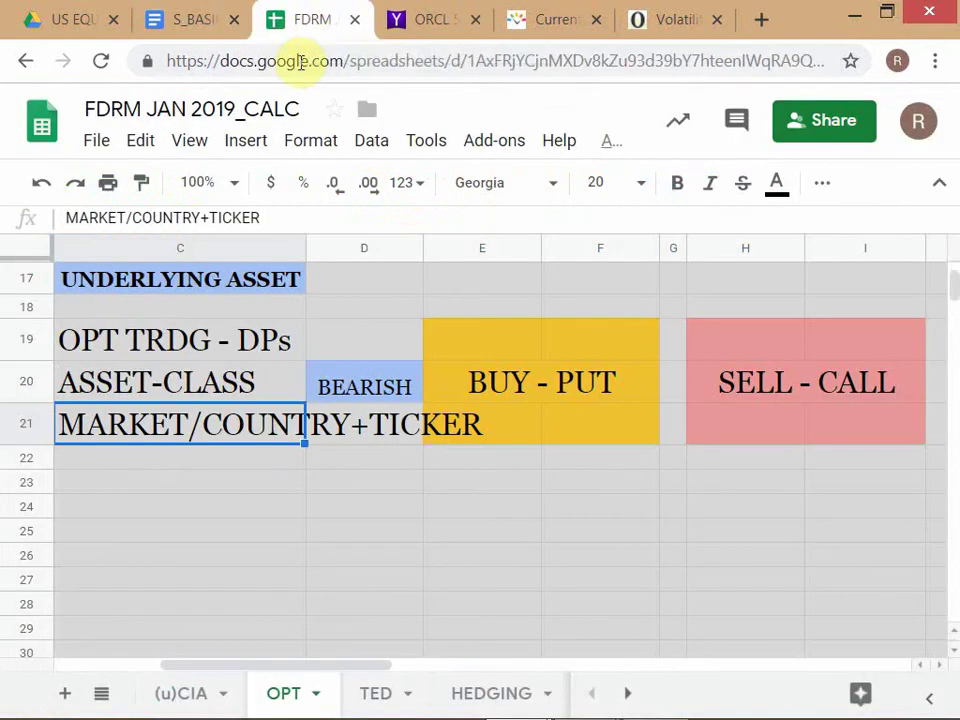
{"action": "left_click", "coordinate": [140, 486]}
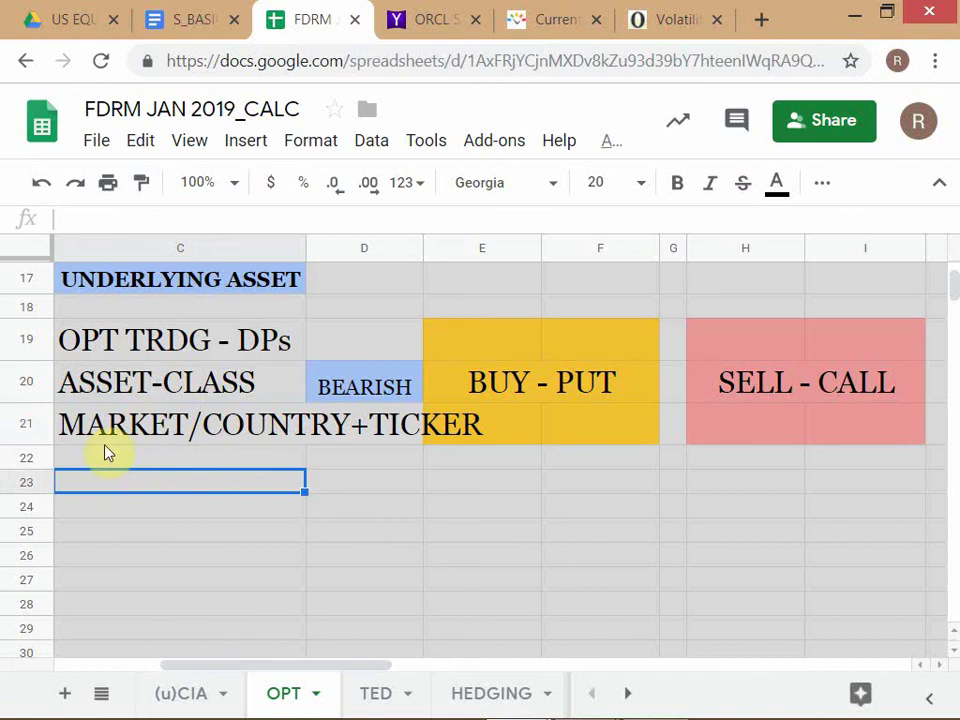
{"action": "left_click", "coordinate": [103, 441]}
{"action": "left_click", "coordinate": [103, 456]}
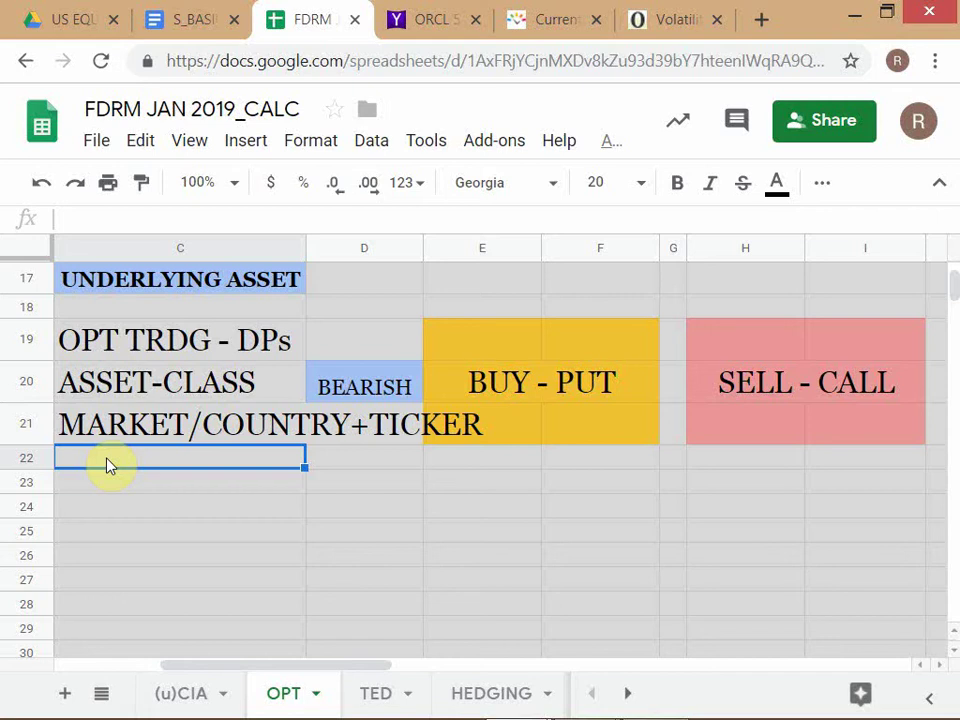
{"action": "type", "text": "BUY"}
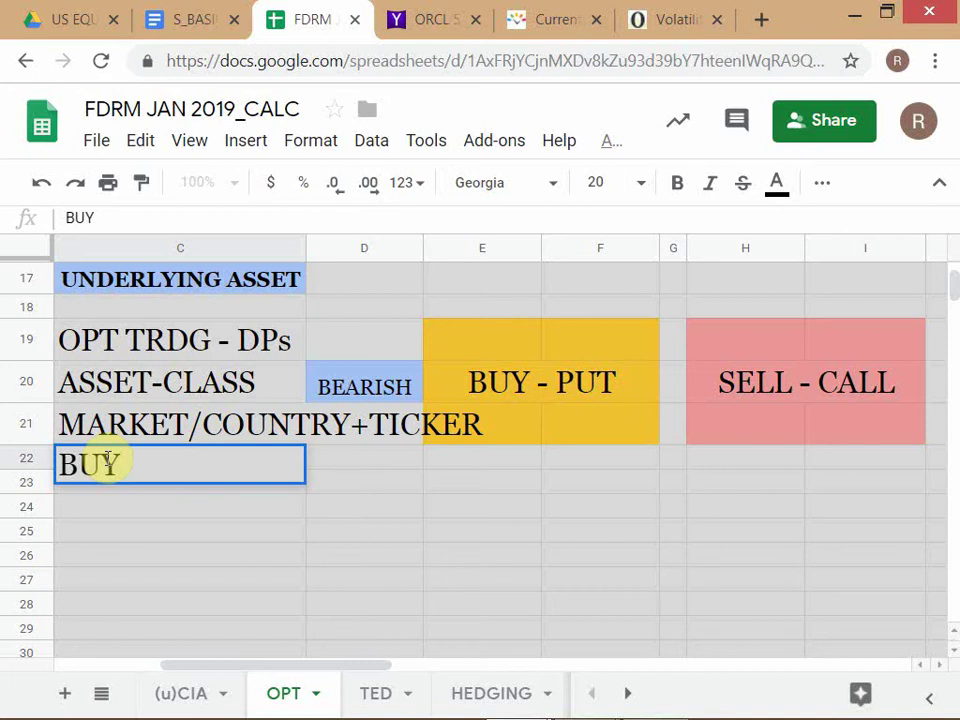
{"action": "type", "text": "/SELL"}
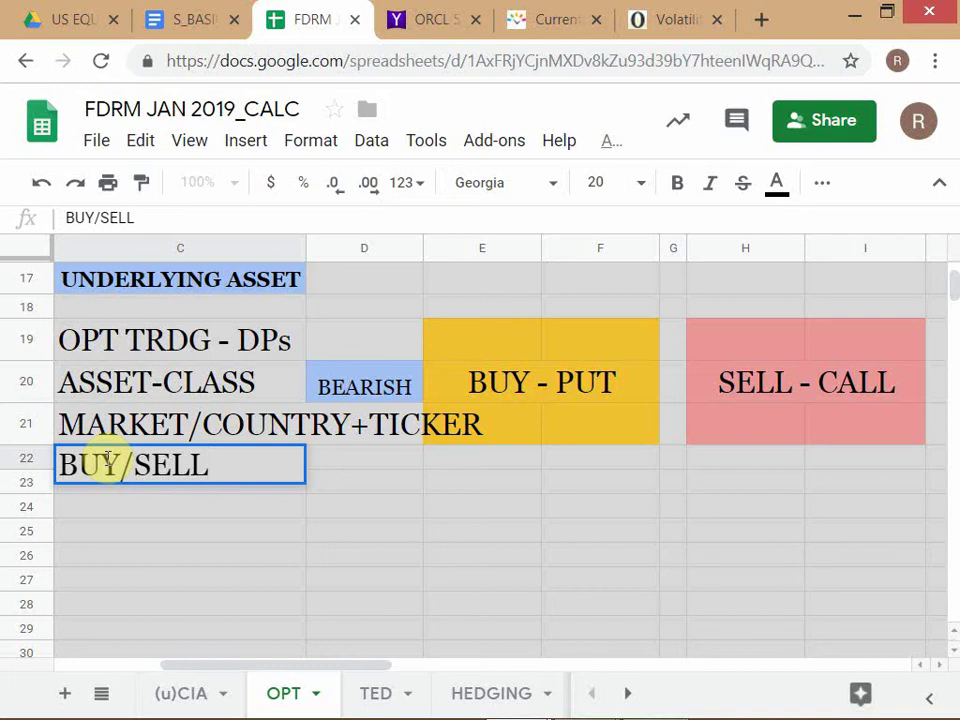
{"action": "key", "text": "Return"}
Step: Extend C22 to read BUY/SELL > I-VOL and move back up column C
{"action": "left_click", "coordinate": [108, 462]}
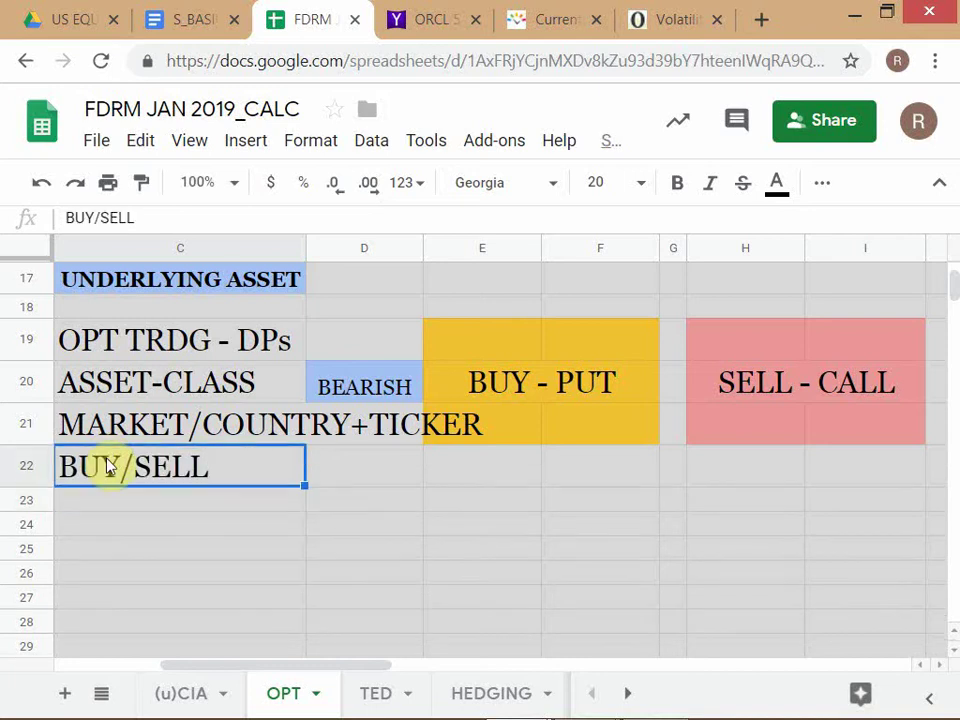
{"action": "key", "text": "Up"}
{"action": "key", "text": "Up"}
{"action": "key", "text": "Up"}
{"action": "key", "text": "Up"}
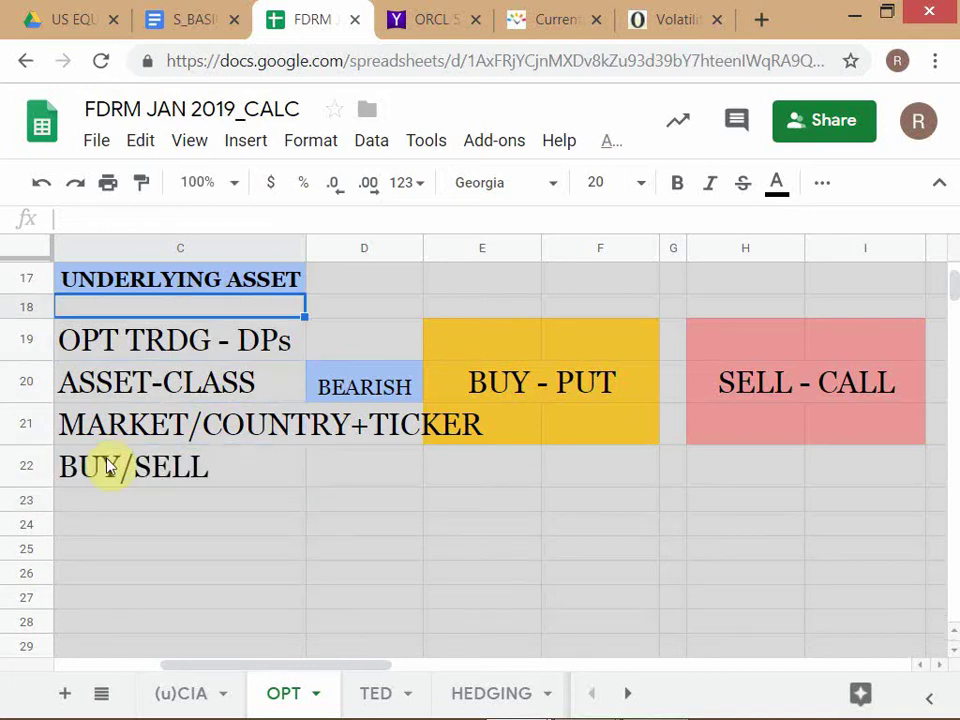
{"action": "key", "text": "Down"}
{"action": "key", "text": "Down"}
{"action": "key", "text": "Down"}
{"action": "key", "text": "Down"}
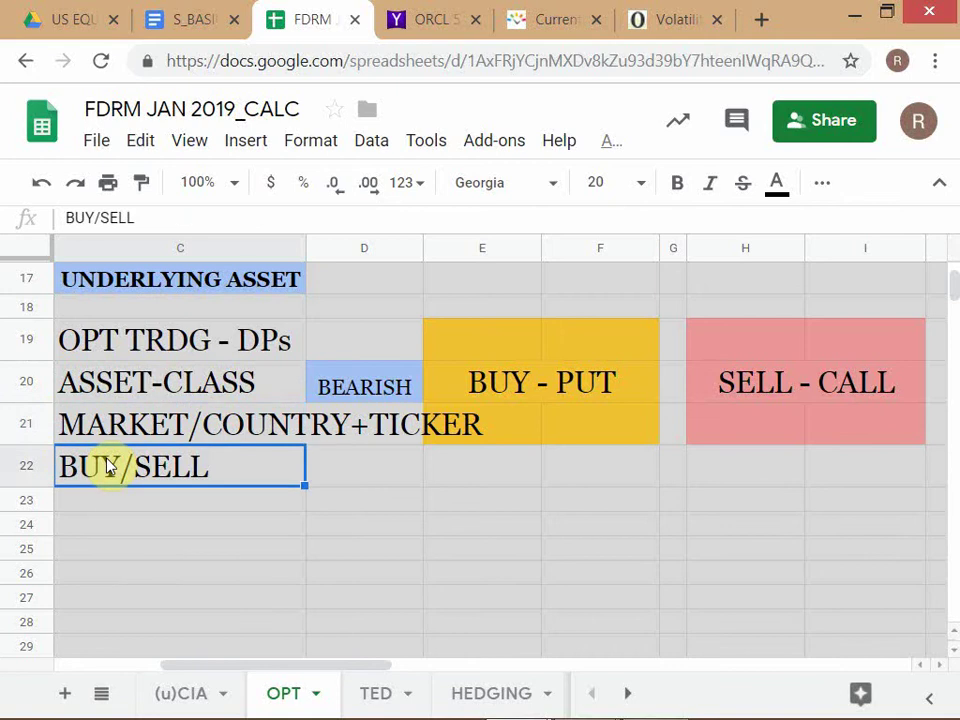
{"action": "double_click", "coordinate": [110, 468]}
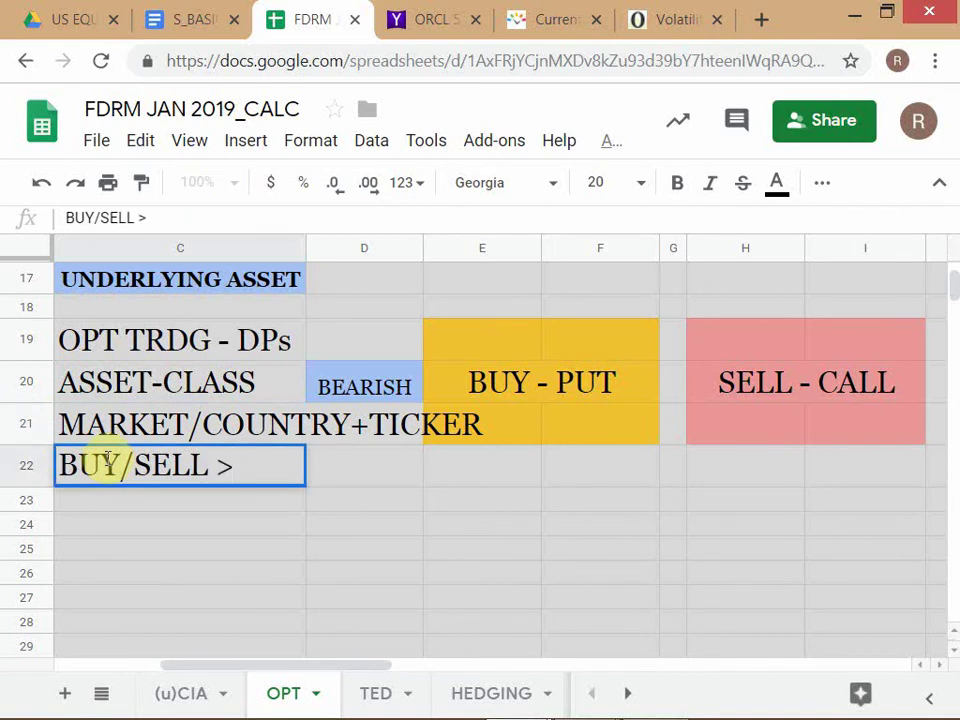
{"action": "type", "text": "> I-VOL"}
{"action": "key", "text": "Return"}
{"action": "key", "text": "Up"}
{"action": "key", "text": "Up"}
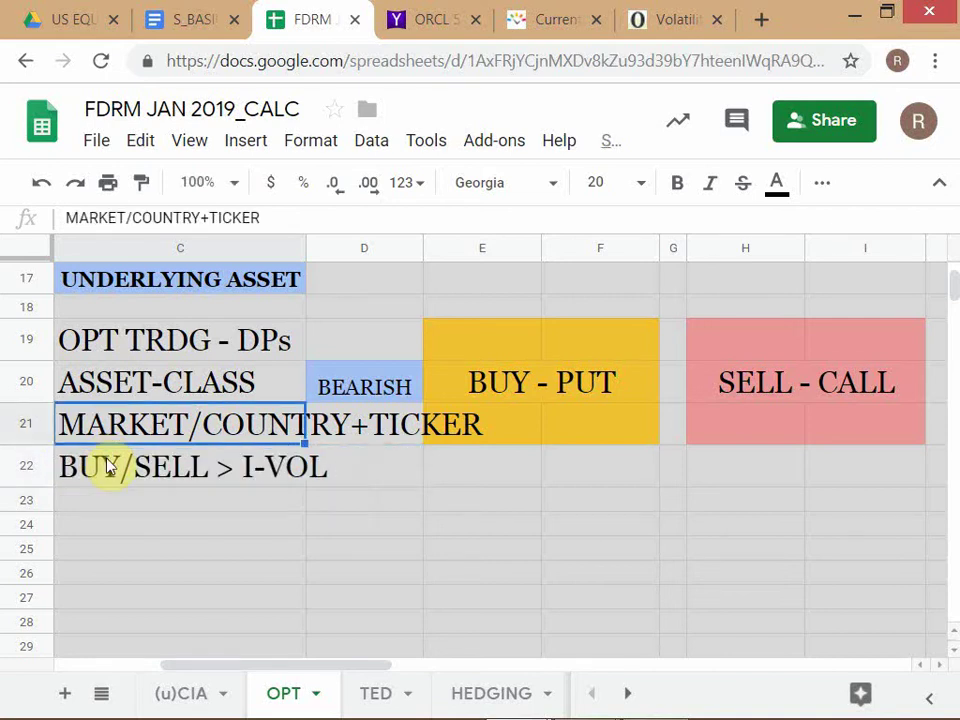
{"action": "key", "text": "Up"}
{"action": "key", "text": "Up"}
{"action": "key", "text": "Up"}
{"action": "key", "text": "Up"}
{"action": "key", "text": "Up"}
{"action": "key", "text": "Up"}
{"action": "key", "text": "Up"}
{"action": "key", "text": "Up"}
{"action": "key", "text": "Up"}
{"action": "key", "text": "Up"}
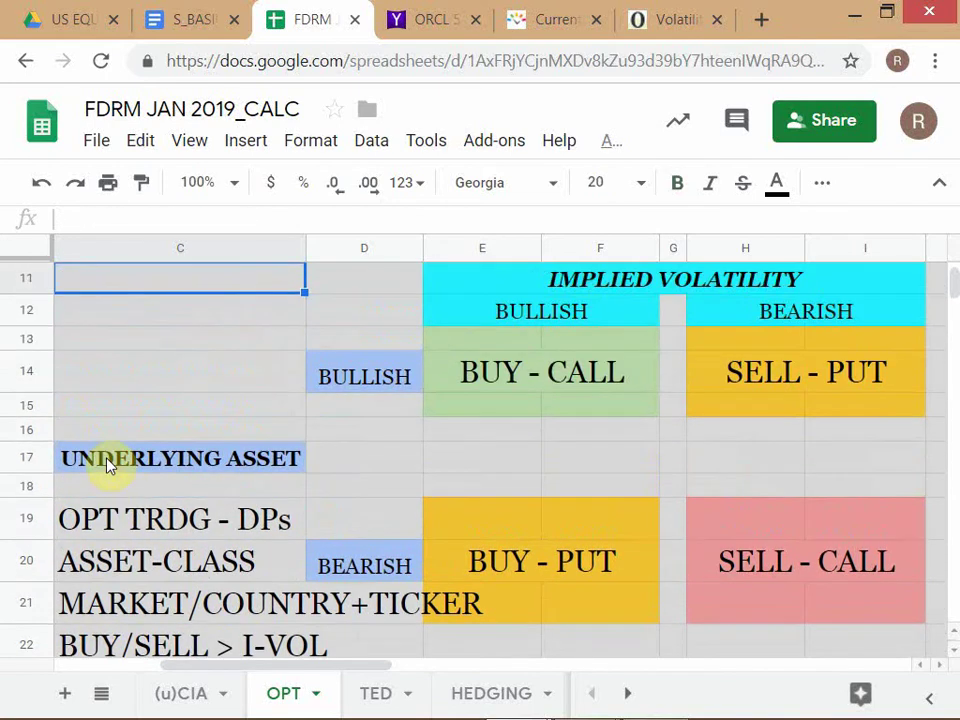
Step: Move the four decision-point lines from C19:C22 down to C24:C27, then return toward row 10
{"action": "key", "text": "Up"}
{"action": "scroll", "coordinate": [90, 470], "scroll_direction": "down", "scroll_amount": 3}
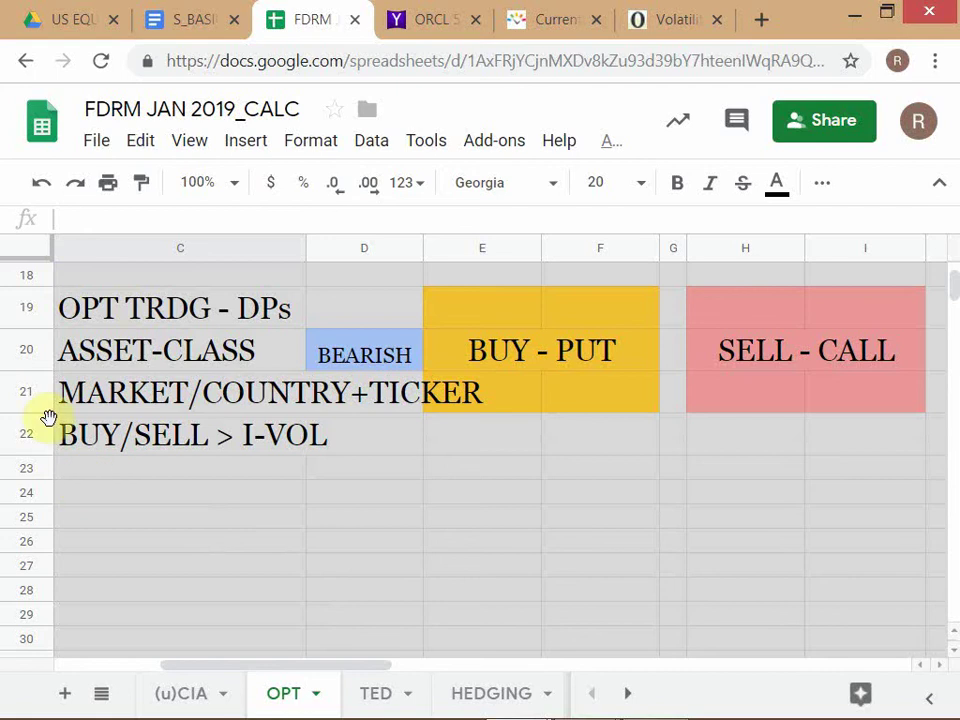
{"action": "left_click", "coordinate": [97, 320]}
{"action": "left_click", "coordinate": [300, 438], "text": "shift"}
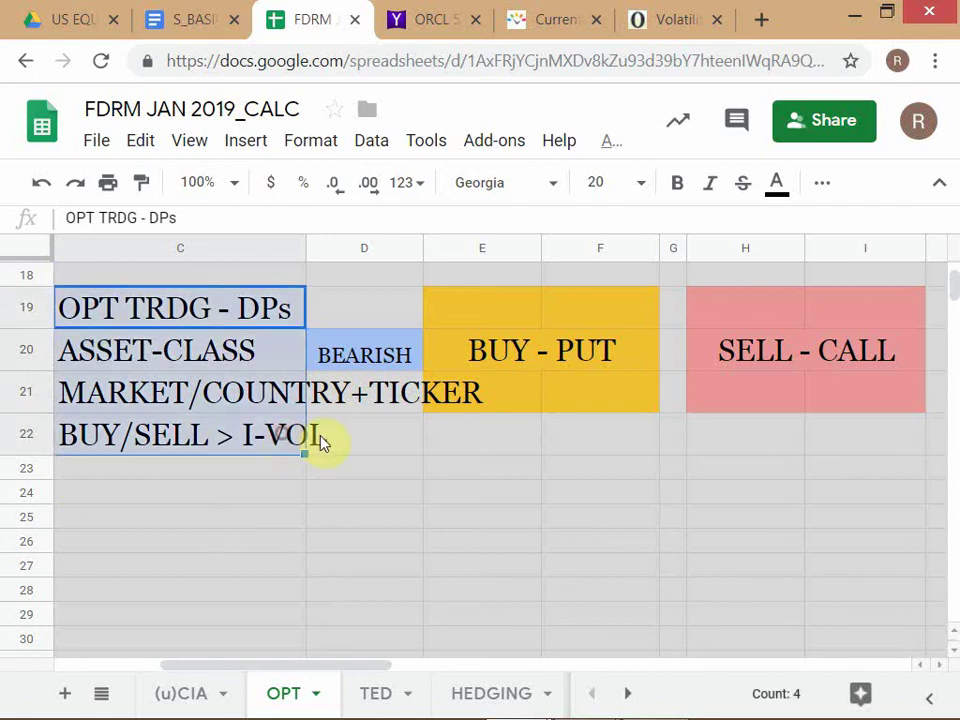
{"action": "key", "text": "ctrl+c"}
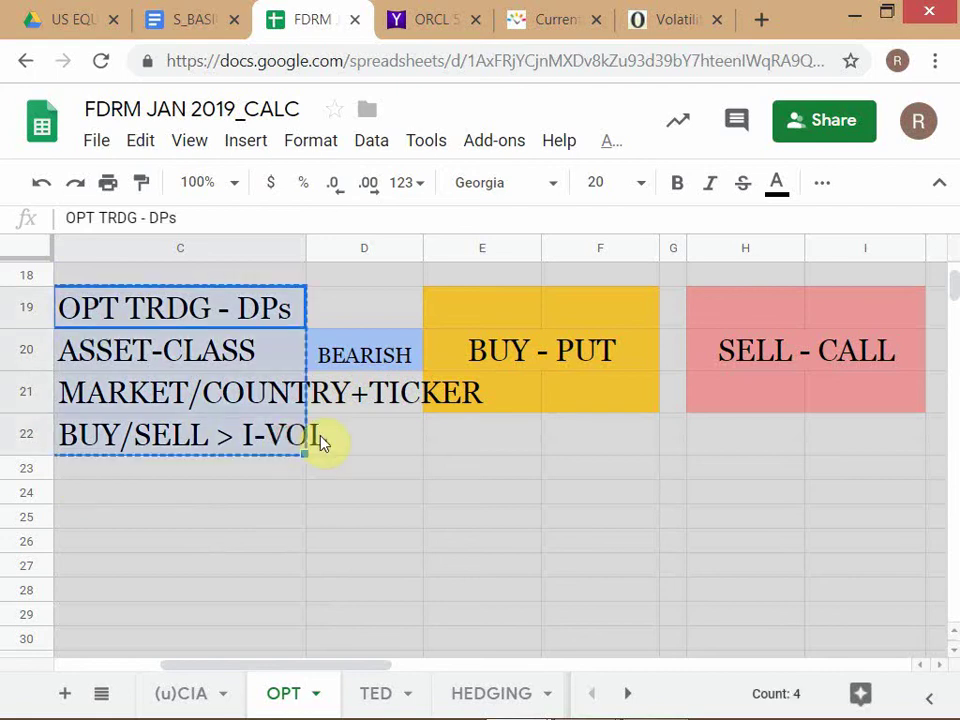
{"action": "key", "text": "Delete"}
{"action": "key", "text": "Down"}
{"action": "key", "text": "Down"}
{"action": "key", "text": "Down"}
{"action": "key", "text": "Down"}
{"action": "key", "text": "Down"}
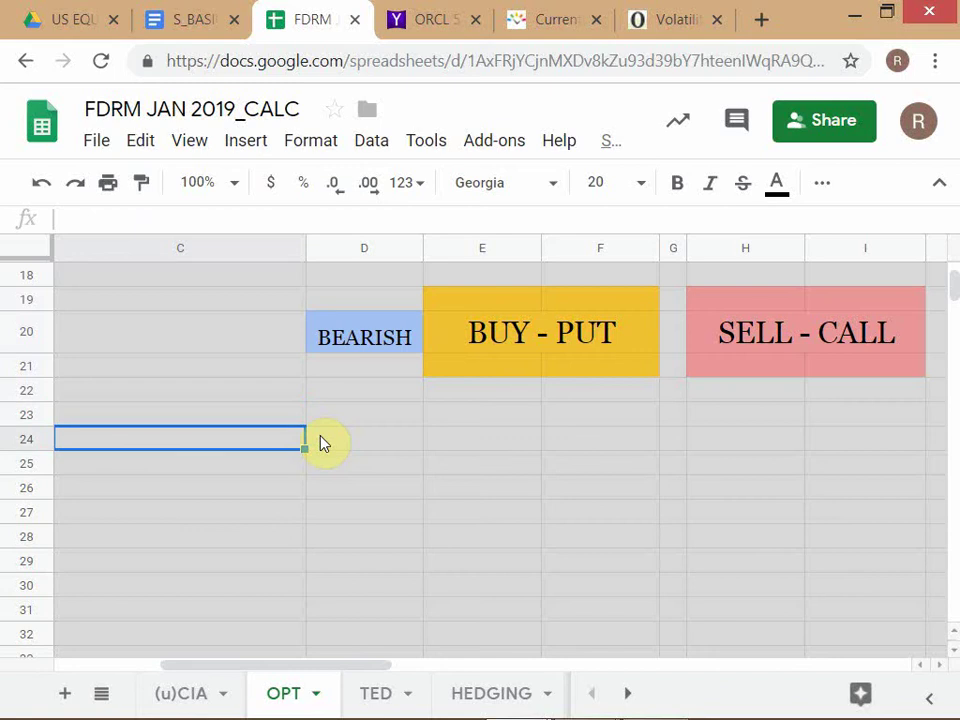
{"action": "key", "text": "ctrl+v"}
{"action": "key", "text": "Up"}
{"action": "key", "text": "Up"}
{"action": "key", "text": "Up"}
{"action": "key", "text": "Up"}
{"action": "key", "text": "Up"}
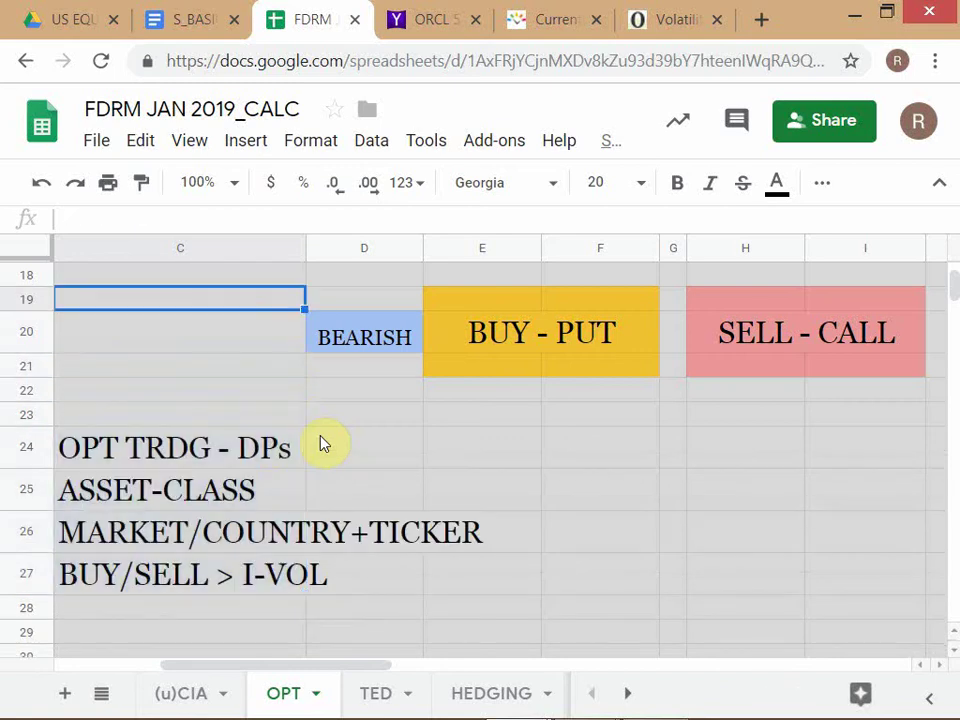
{"action": "key", "text": "Up"}
{"action": "key", "text": "Up"}
{"action": "key", "text": "Up"}
{"action": "key", "text": "Up"}
{"action": "key", "text": "Up"}
{"action": "key", "text": "Up"}
{"action": "key", "text": "Up"}
{"action": "key", "text": "Up"}
{"action": "key", "text": "Up"}
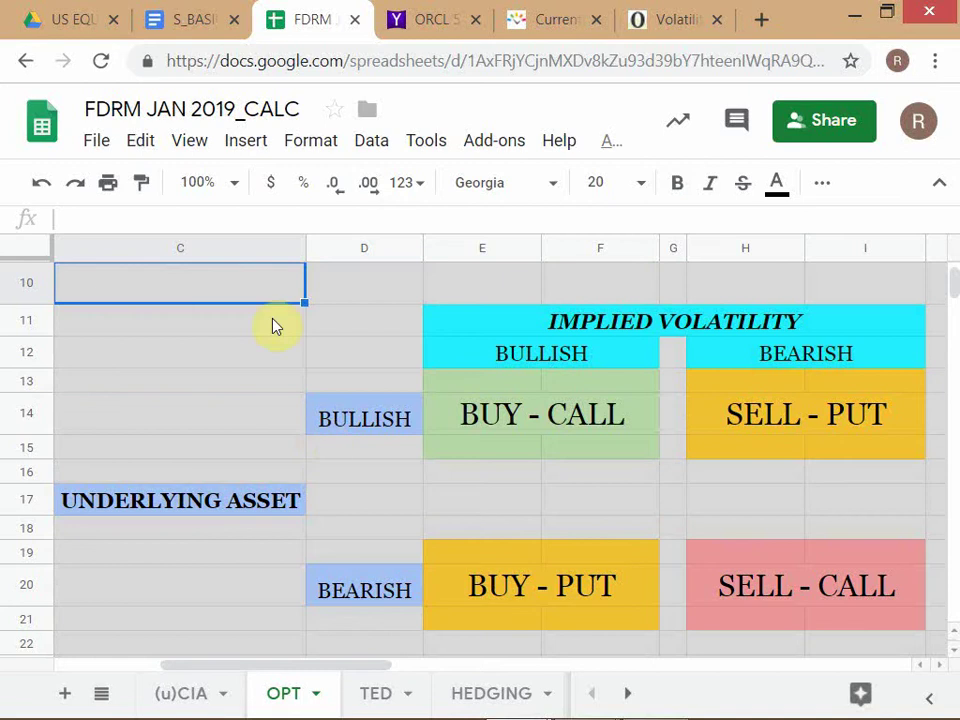
Step: Bring up the Yahoo Finance ^VIX chart in the browser and hide the Recently Viewed list
{"action": "key", "text": "alt+Tab"}
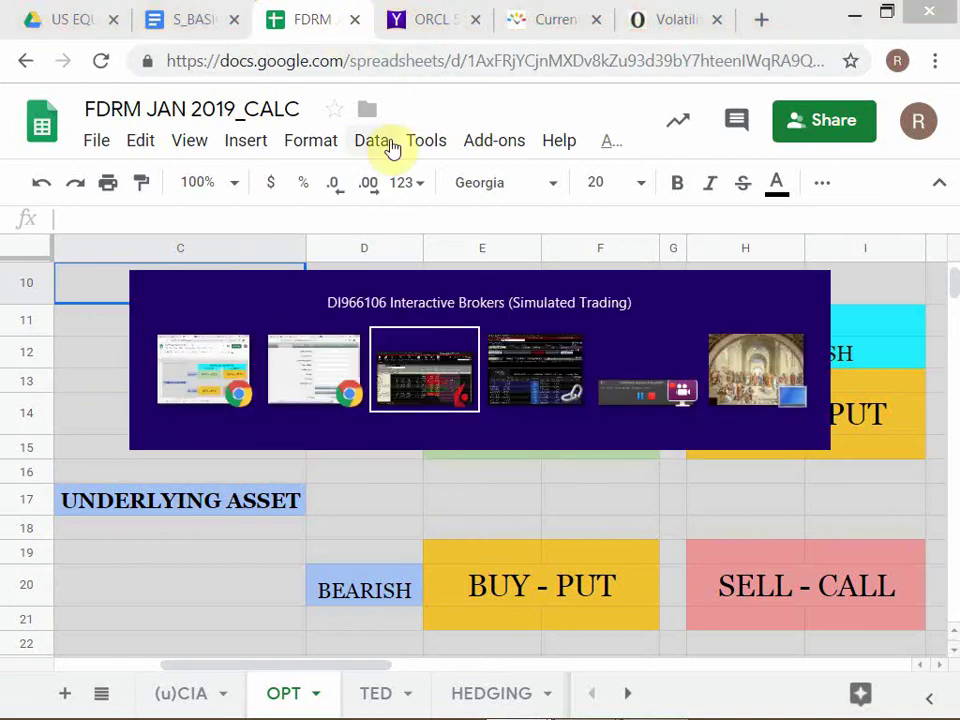
{"action": "key", "text": "alt+Tab"}
{"action": "key", "text": "Tab"}
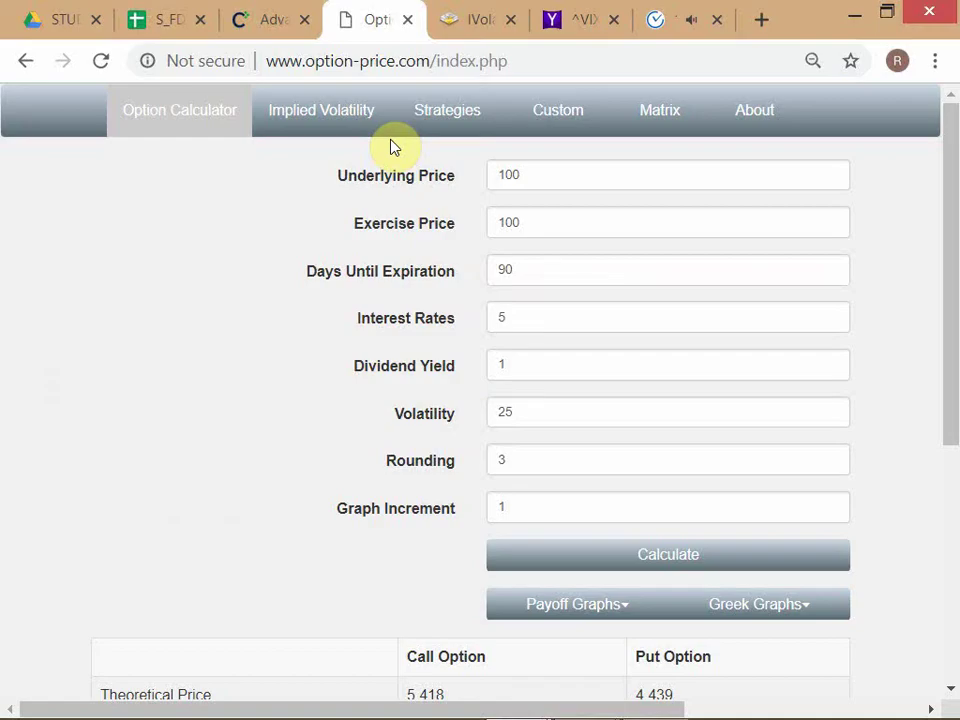
{"action": "key", "text": "alt+Tab"}
{"action": "key", "text": "alt+Tab"}
{"action": "key", "text": "Tab"}
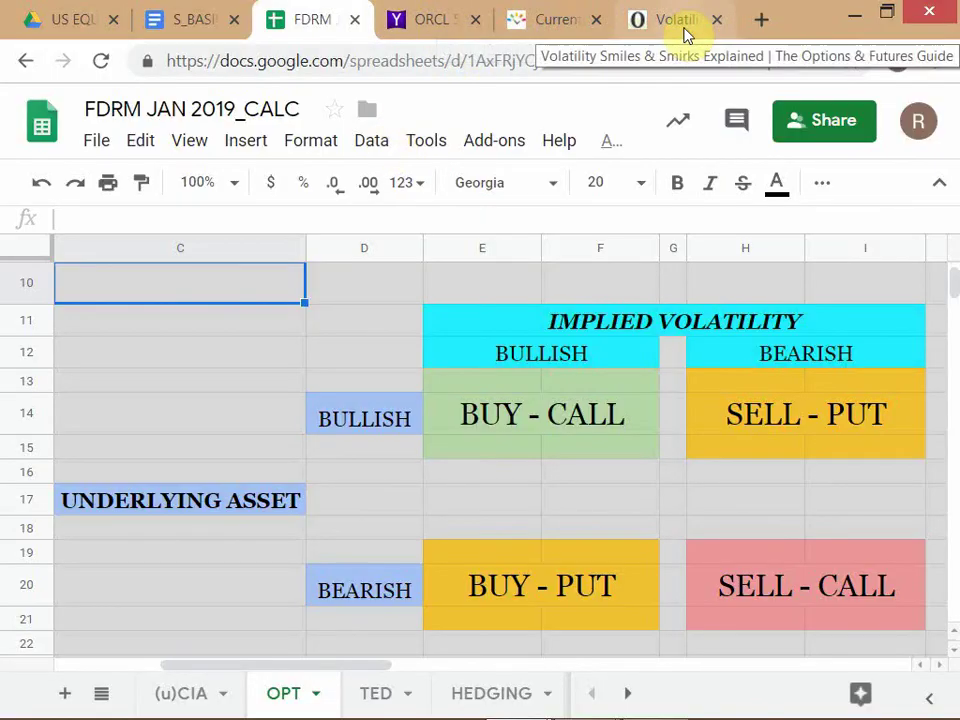
{"action": "key", "text": "alt+Tab"}
{"action": "key", "text": "Tab"}
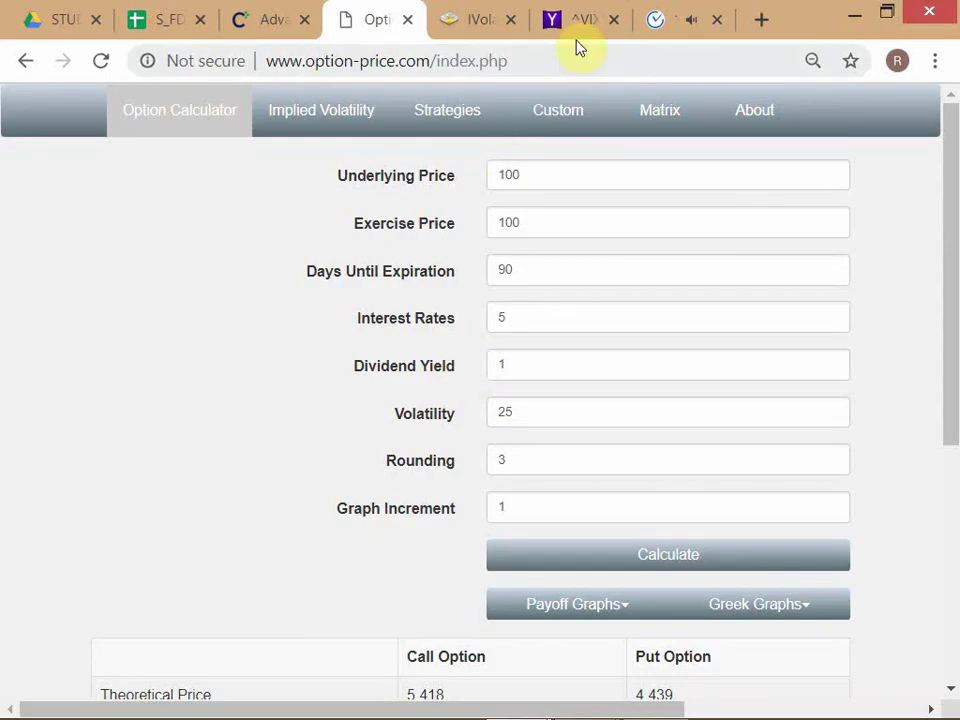
{"action": "left_click", "coordinate": [574, 24]}
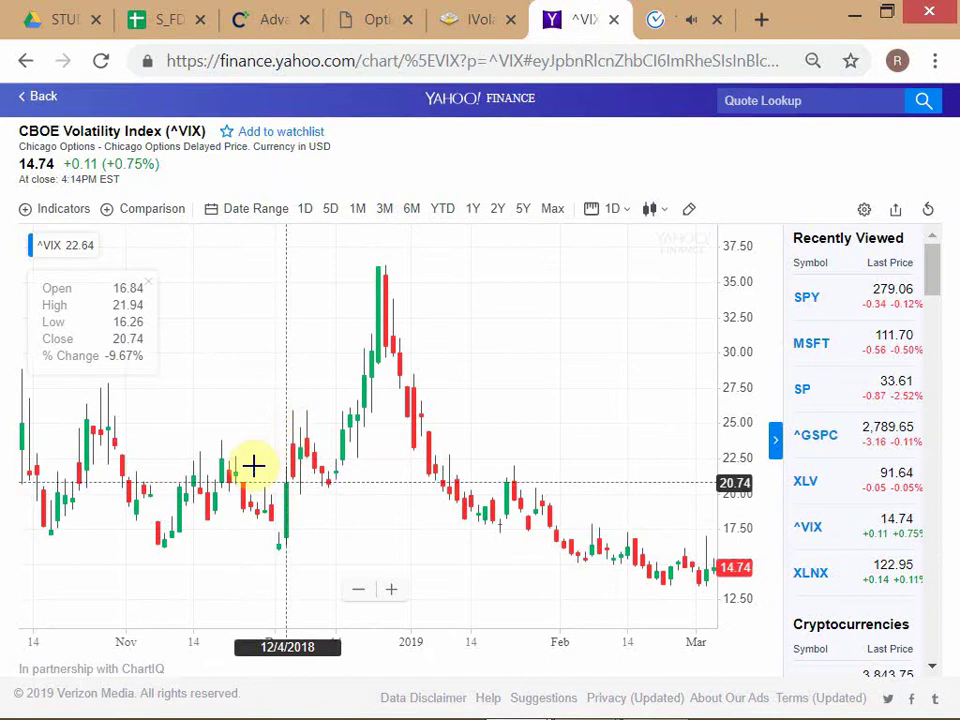
{"action": "left_click", "coordinate": [775, 450]}
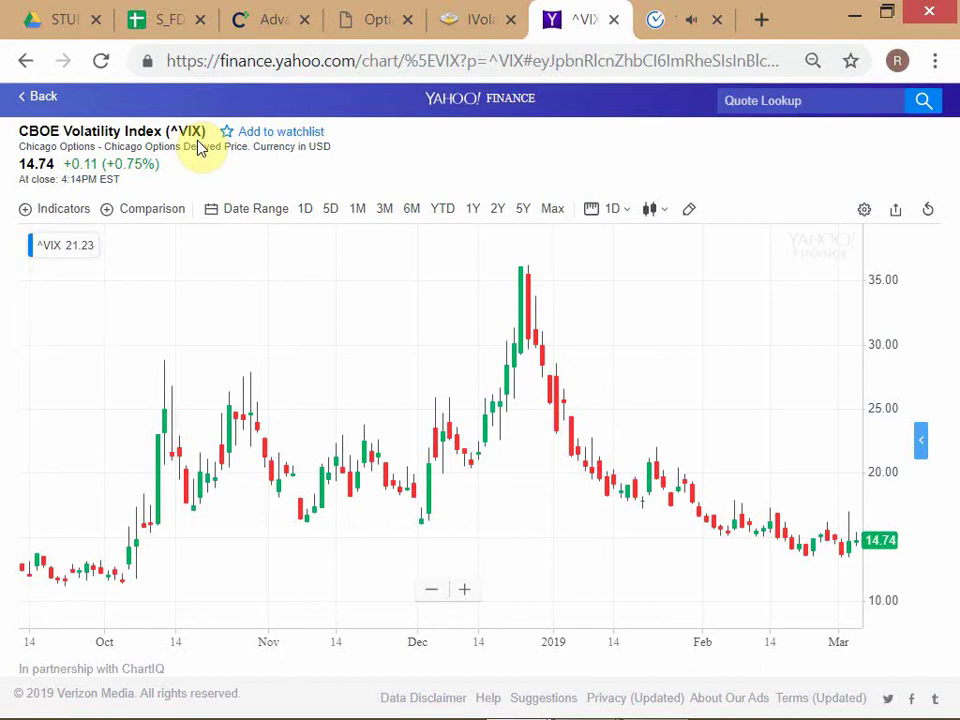
Step: On the ORCL tab, search for SPY and open its quote page
{"action": "key", "text": "alt+Tab"}
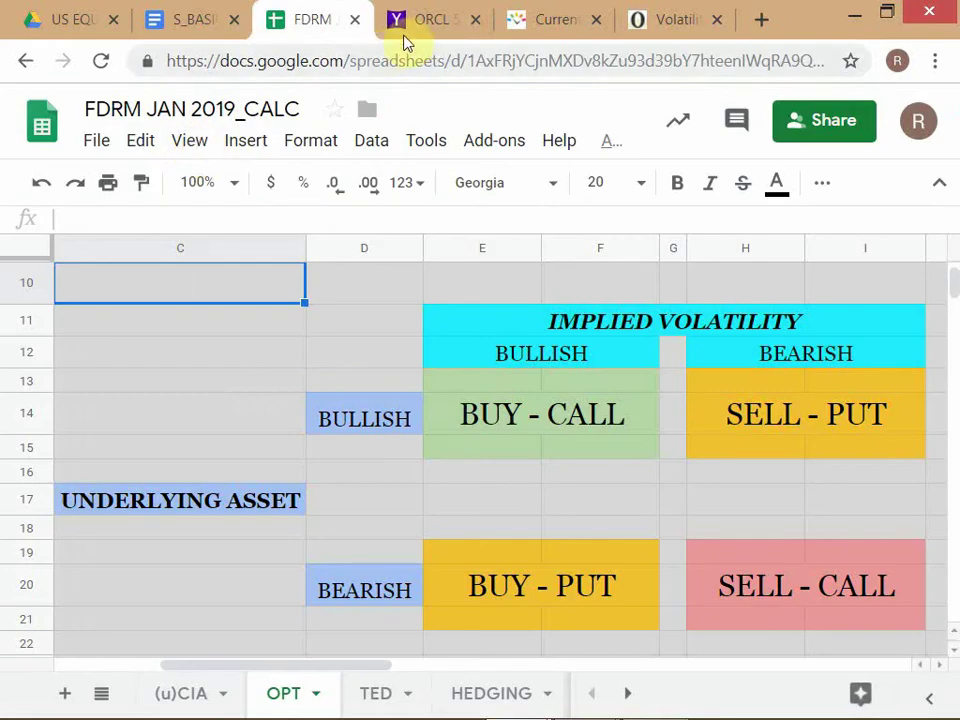
{"action": "left_click", "coordinate": [422, 30]}
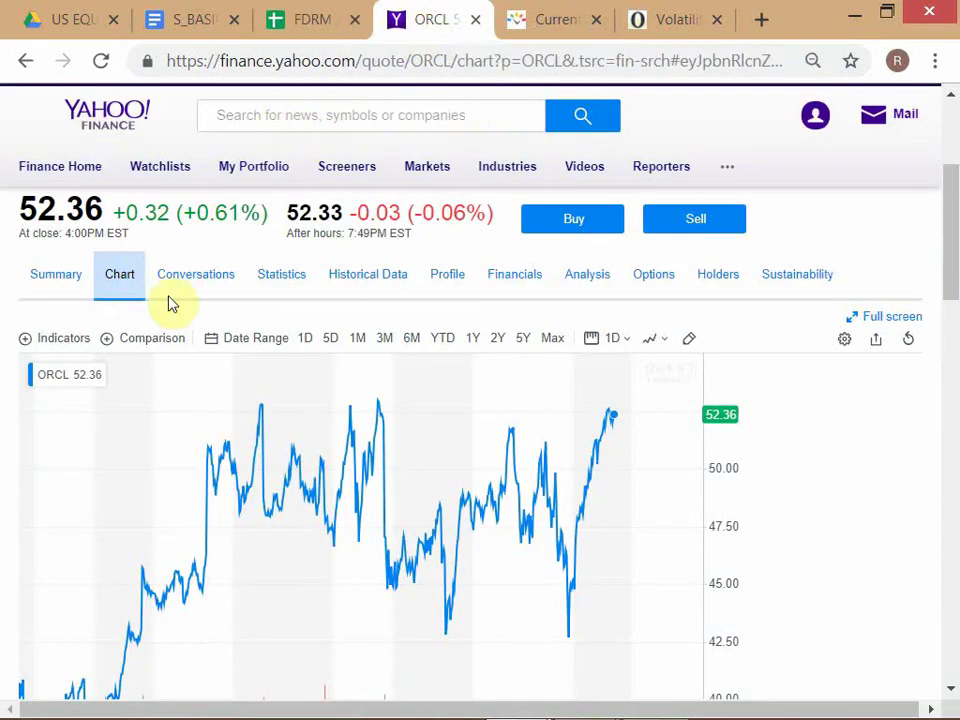
{"action": "left_click", "coordinate": [282, 116]}
{"action": "type", "text": "SPY"}
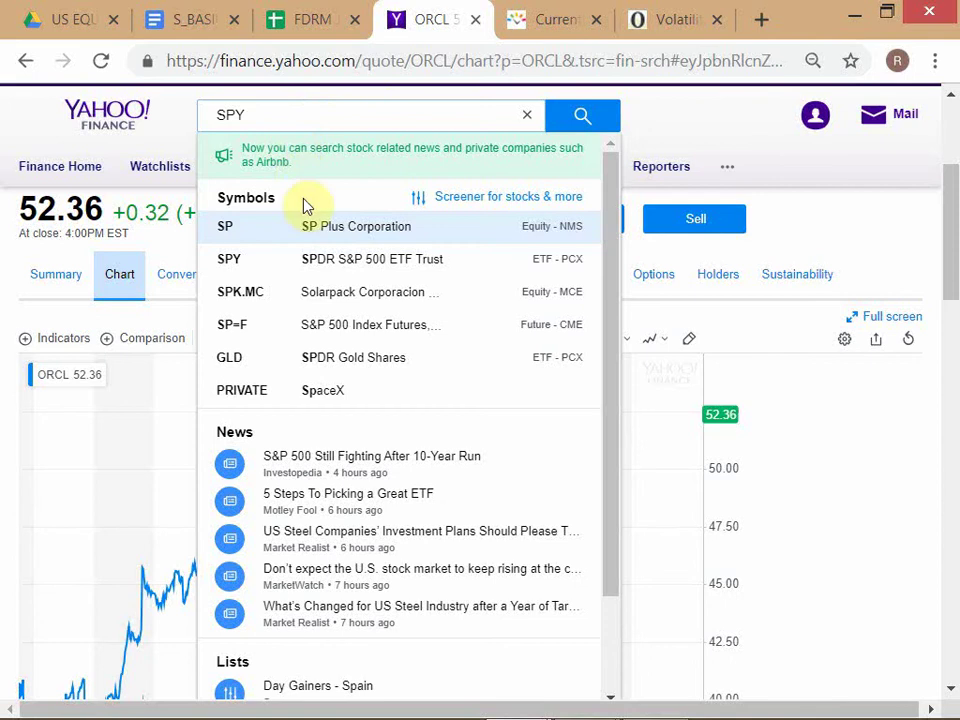
{"action": "left_click", "coordinate": [329, 263]}
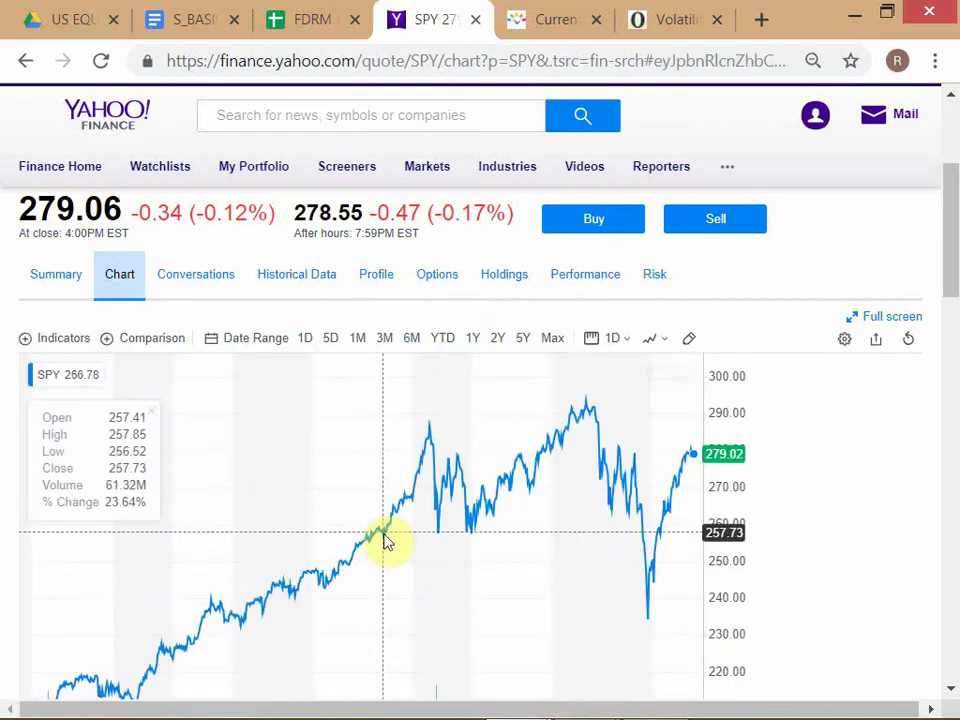
Step: Switch the SPY chart to candlesticks and reset it
{"action": "scroll", "coordinate": [690, 521], "scroll_direction": "up", "scroll_amount": 3}
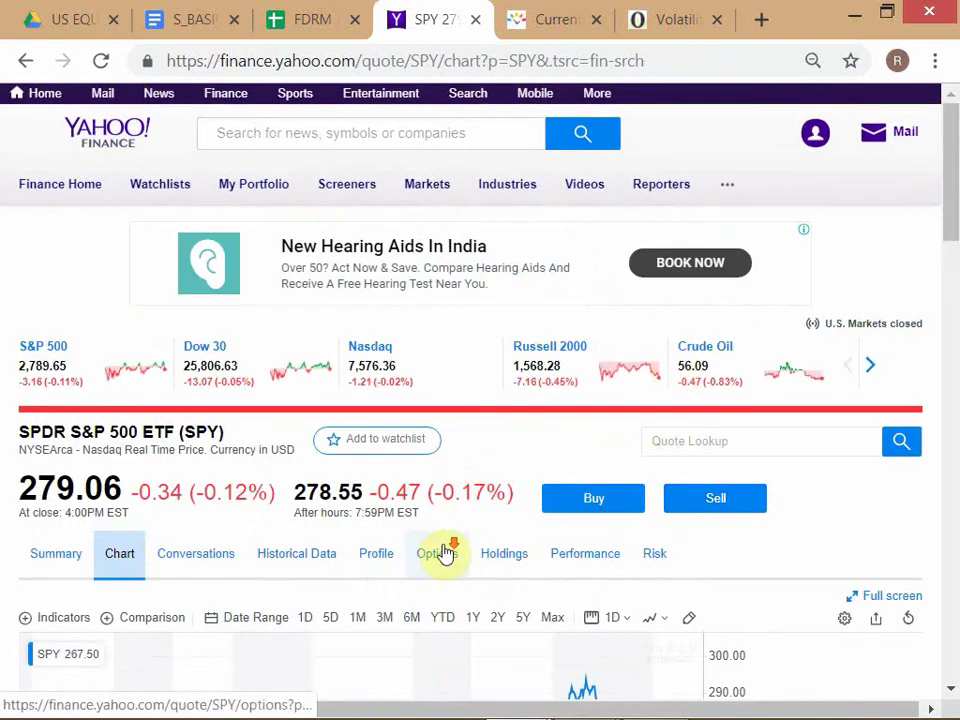
{"action": "scroll", "coordinate": [643, 401], "scroll_direction": "down", "scroll_amount": 3}
{"action": "left_click", "coordinate": [653, 389]}
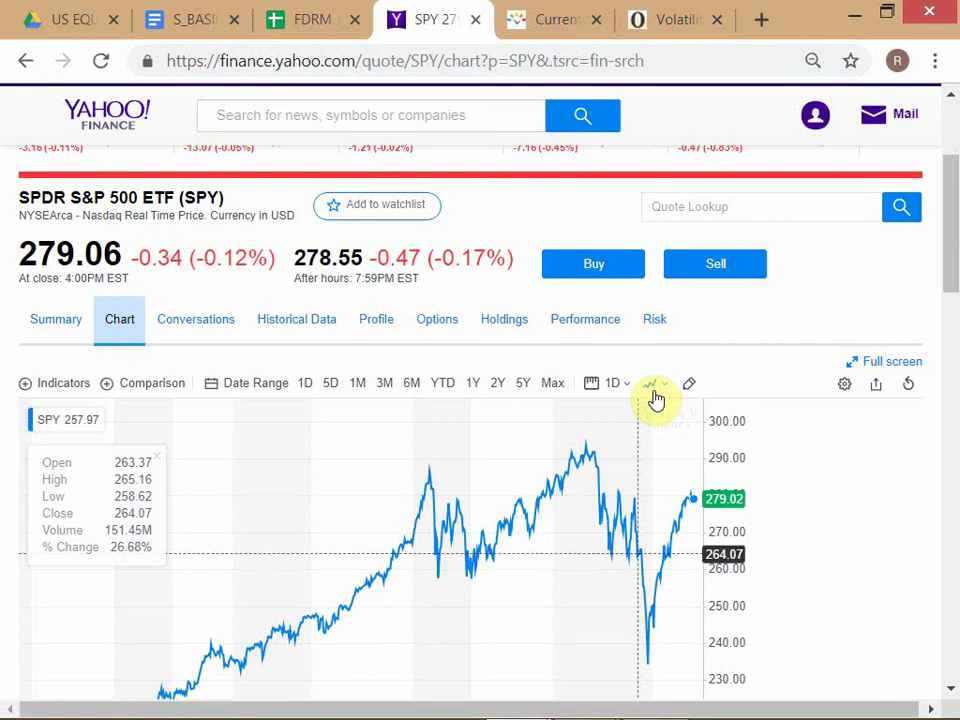
{"action": "left_click", "coordinate": [690, 497]}
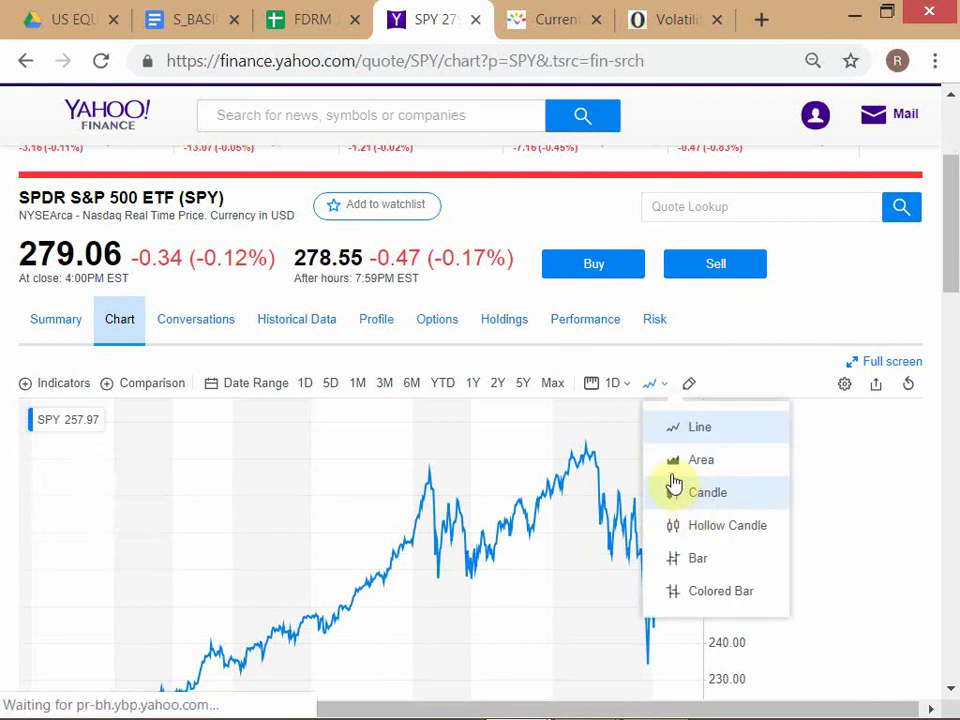
{"action": "left_click", "coordinate": [910, 386]}
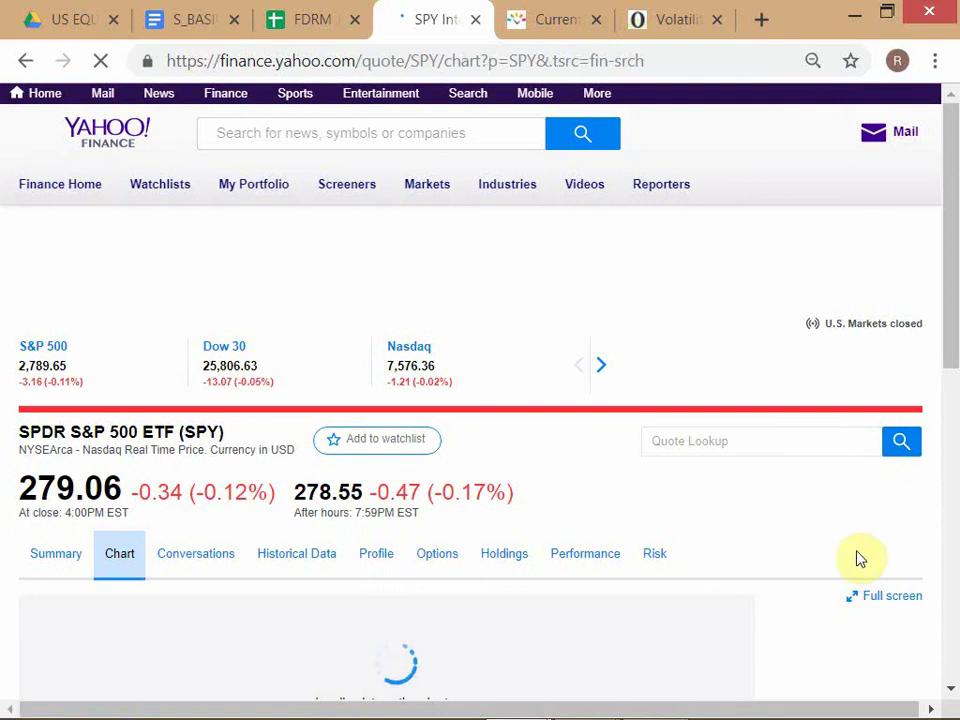
Step: Compare the SPY daily candlestick chart against the ^VIX spike around 12/24/2018
{"action": "left_click_drag", "start_coordinate": [952, 300], "coordinate": [956, 381]}
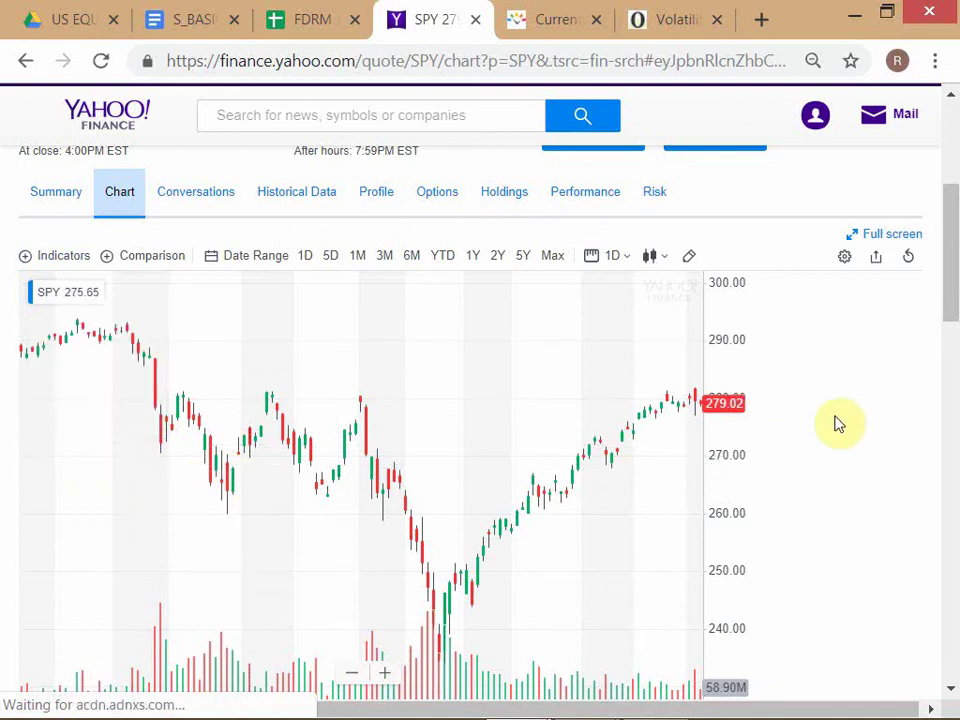
{"action": "key", "text": "alt+Tab"}
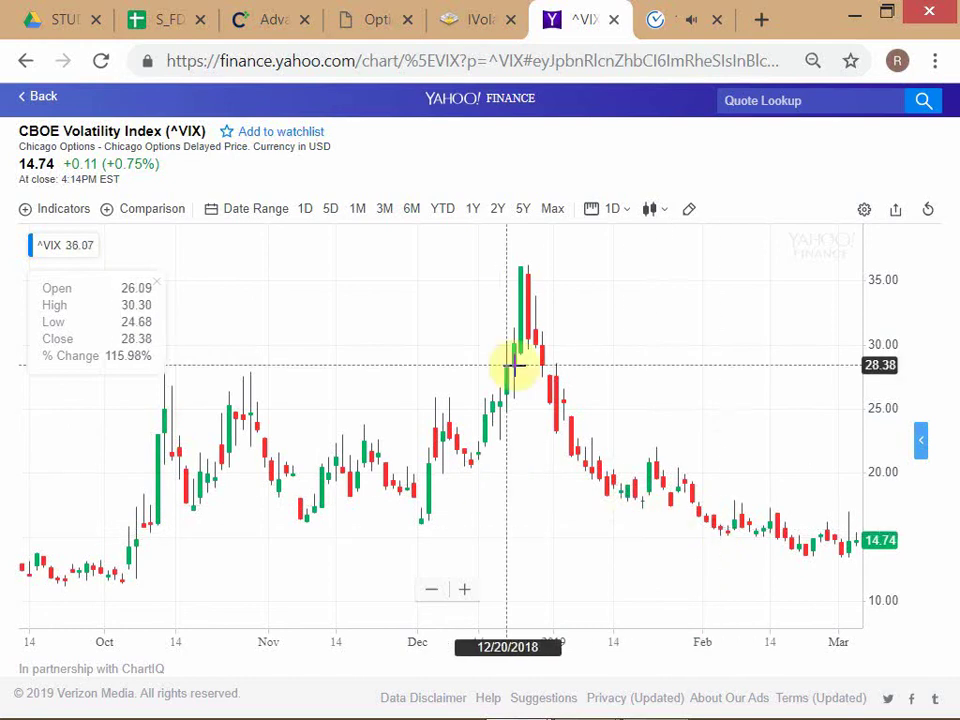
{"action": "key", "text": "alt+Tab"}
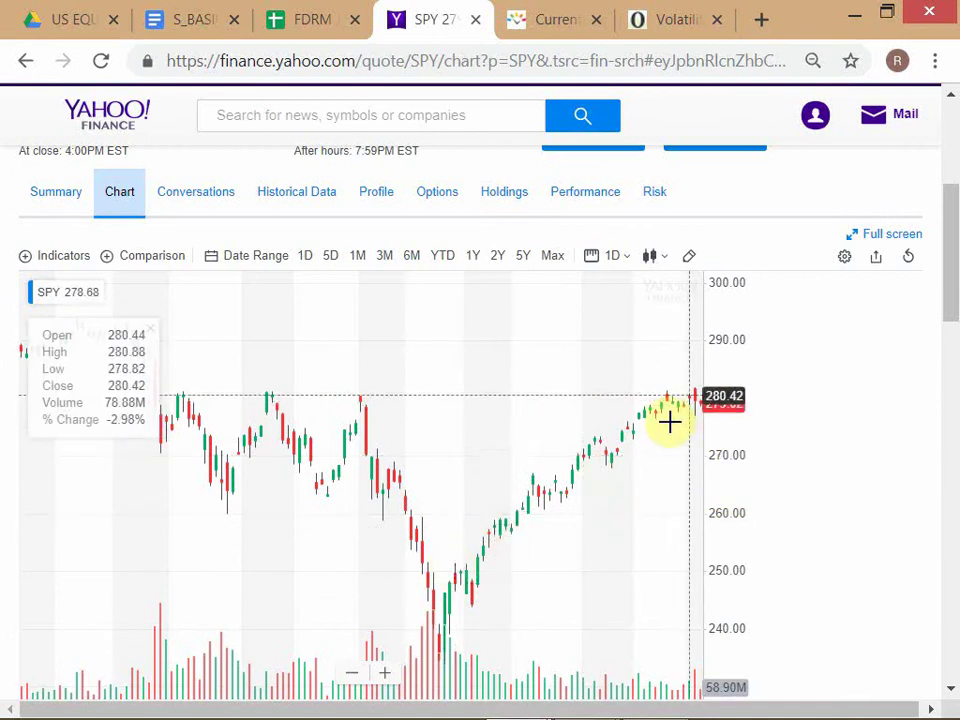
{"action": "key", "text": "alt+Tab"}
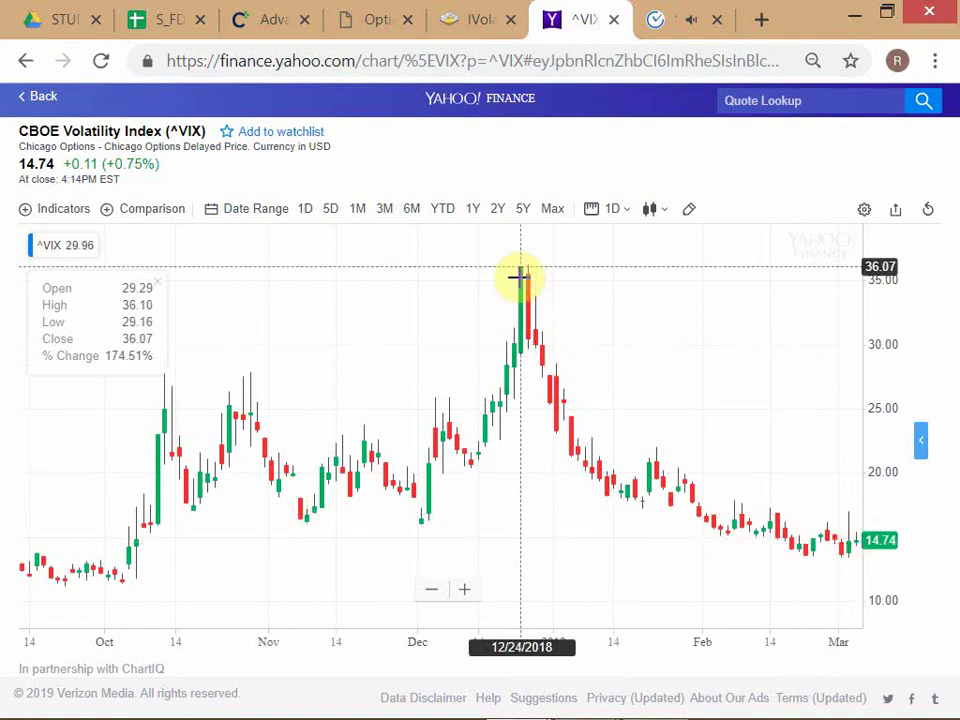
{"action": "key", "text": "alt+Tab"}
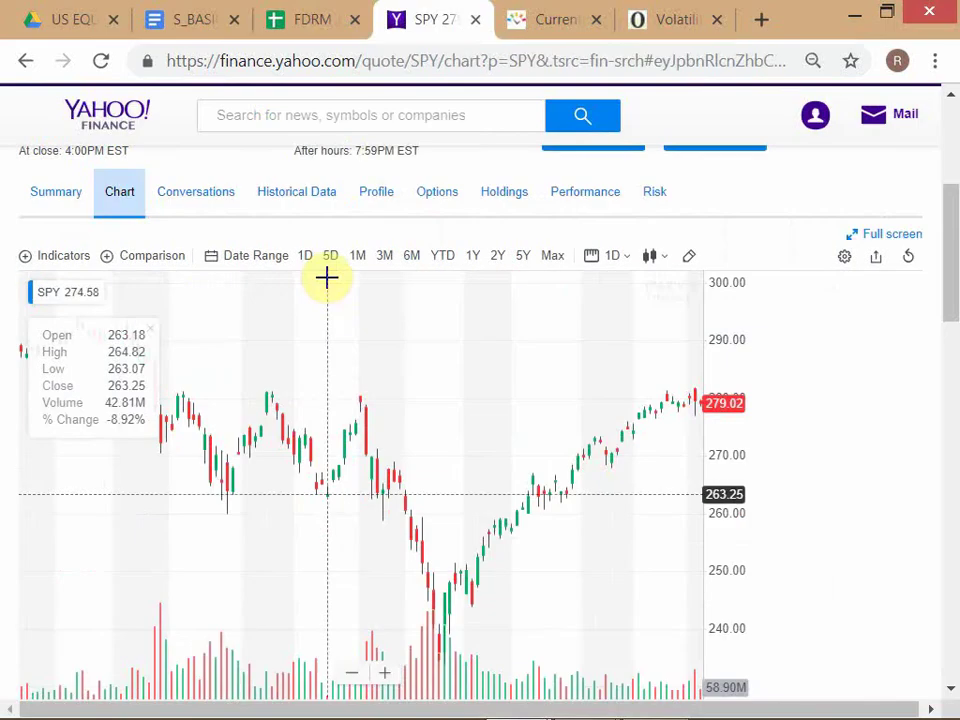
Step: Select the BUY/SELL > I-VOL line in C27, then bring the ^VIX chart forward
{"action": "left_click", "coordinate": [320, 20]}
{"action": "scroll", "coordinate": [230, 507], "scroll_direction": "down", "scroll_amount": 5}
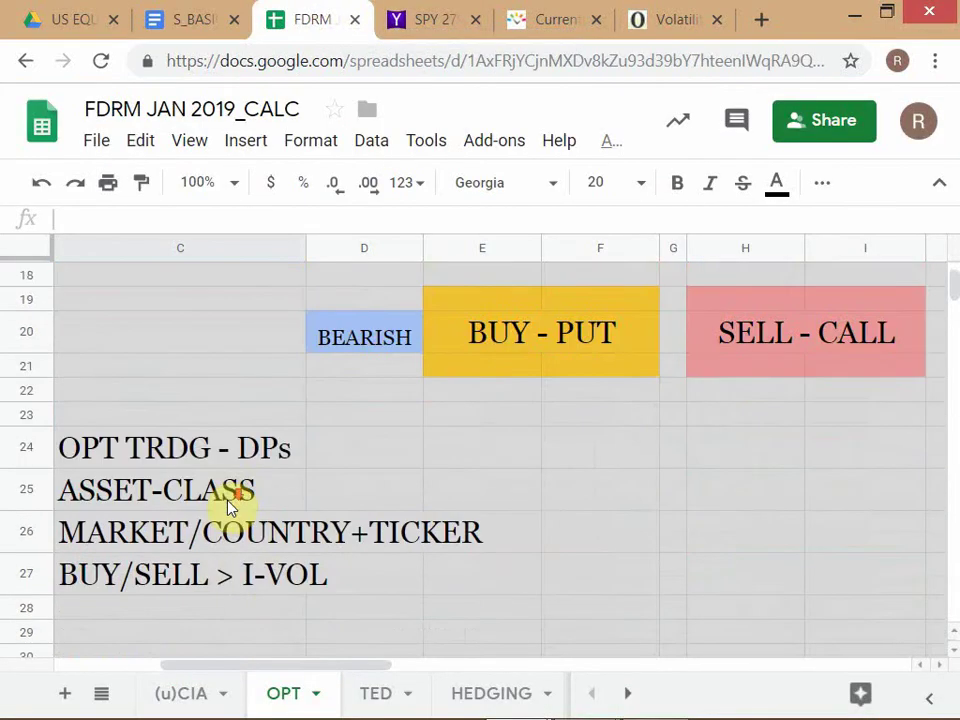
{"action": "left_click", "coordinate": [131, 499]}
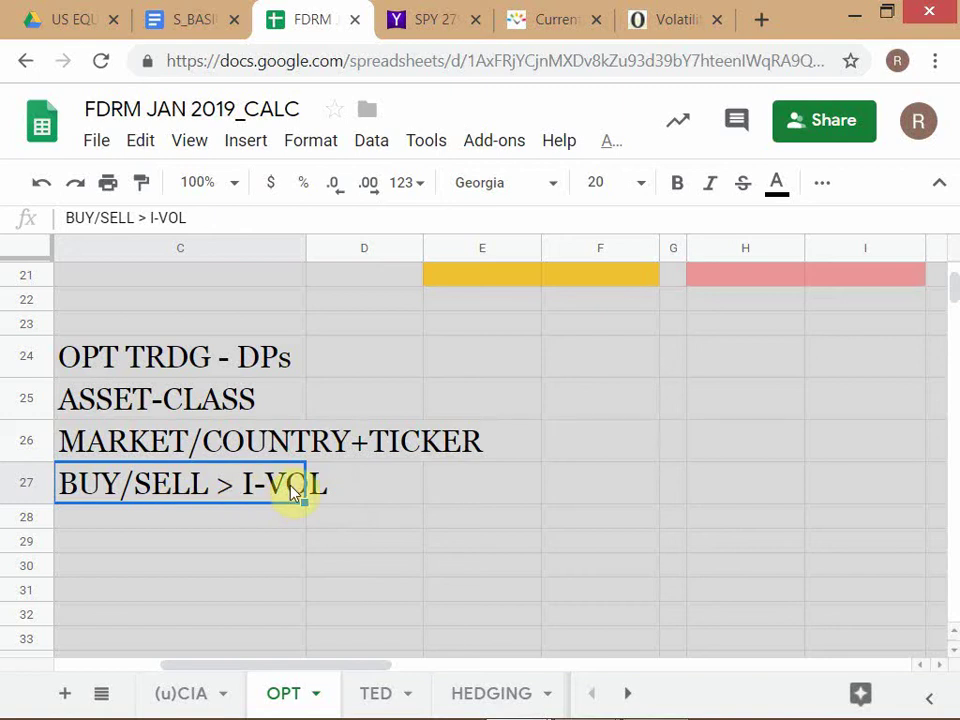
{"action": "key", "text": "alt+Tab"}
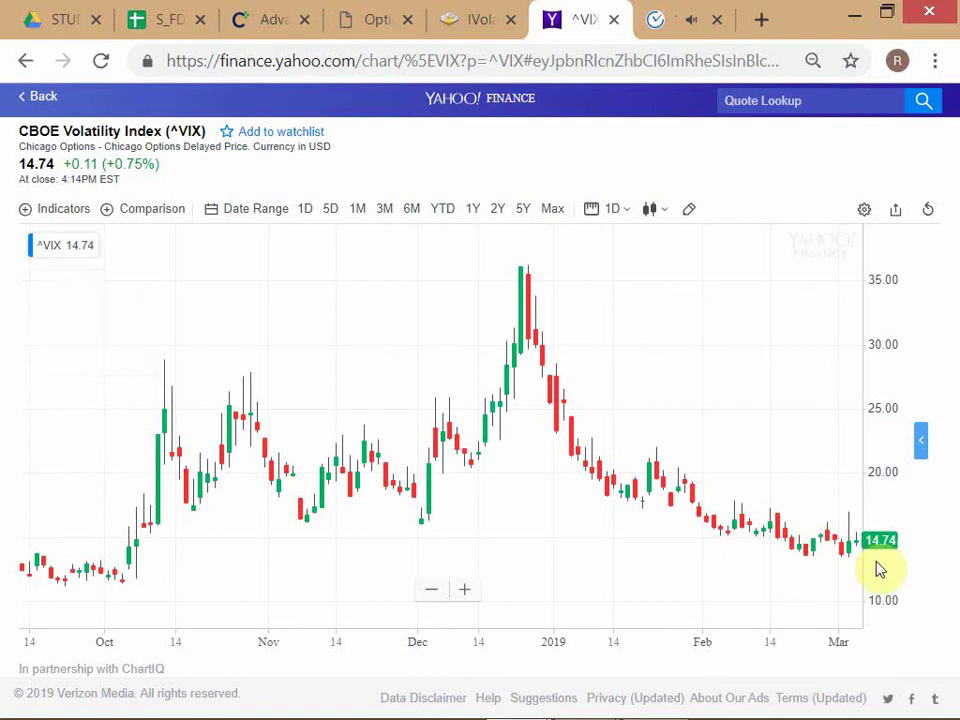
Step: Compare the ^VIX chart against the MARKET/COUNTRY+TICKER and BUY/SELL > I-VOL entries in C26 and C27
{"action": "key", "text": "alt+Tab"}
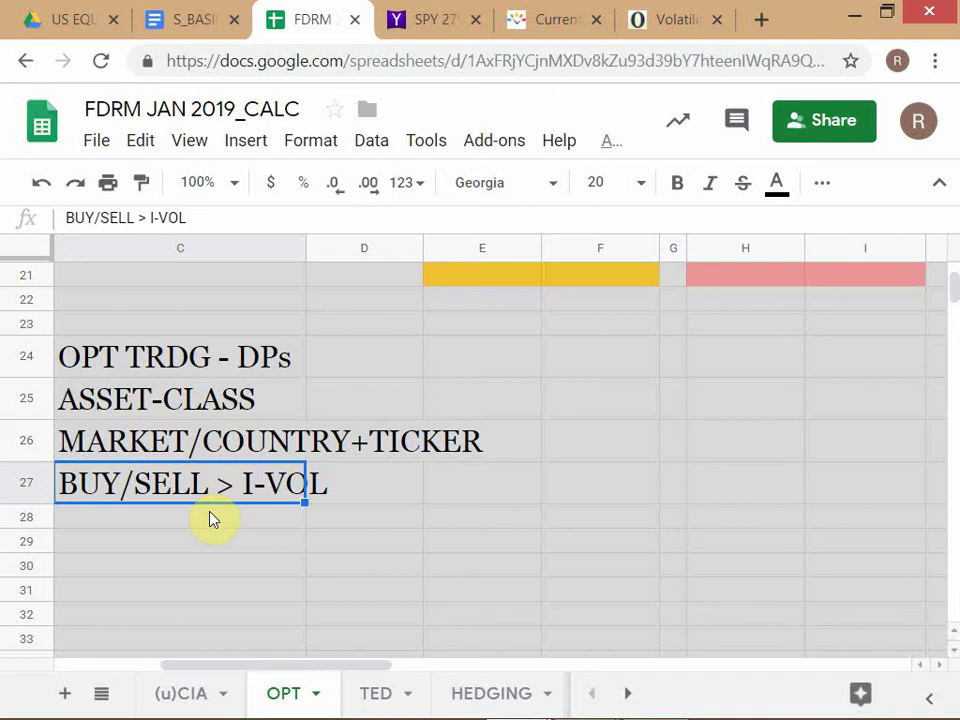
{"action": "left_click", "coordinate": [174, 447]}
{"action": "left_click", "coordinate": [157, 500]}
{"action": "left_click", "coordinate": [152, 455]}
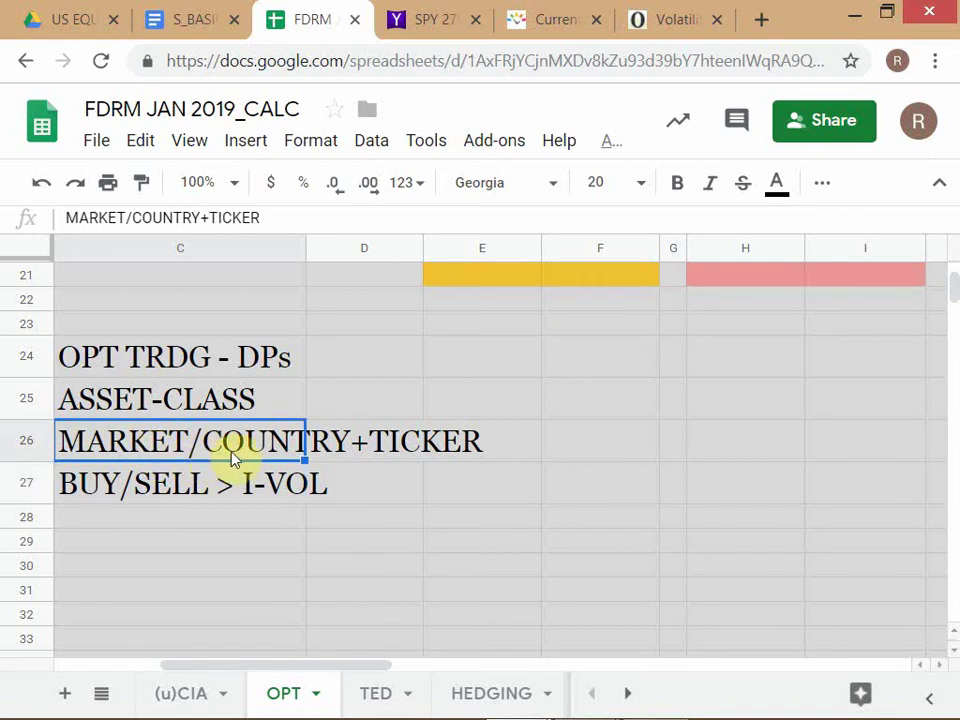
{"action": "key", "text": "alt+Tab"}
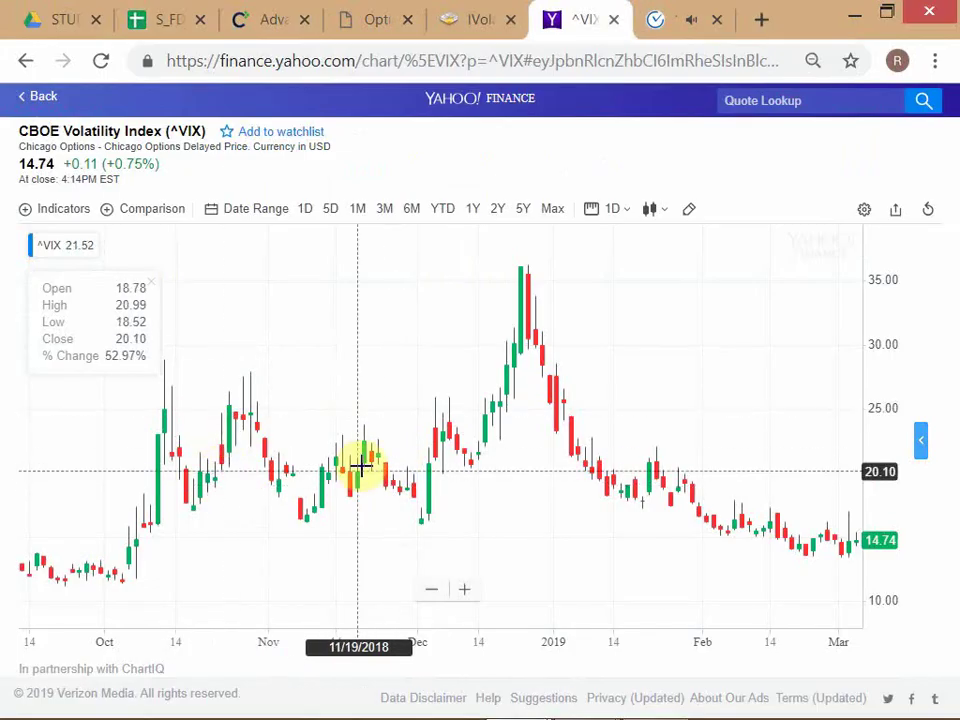
{"action": "key", "text": "alt+Tab"}
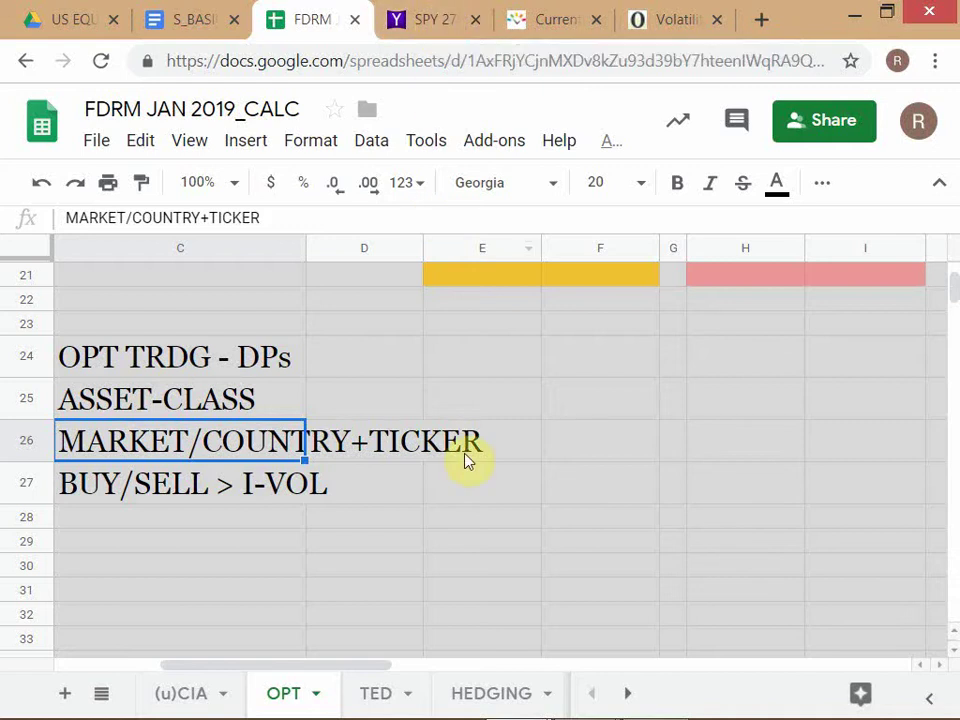
{"action": "key", "text": "alt+Tab"}
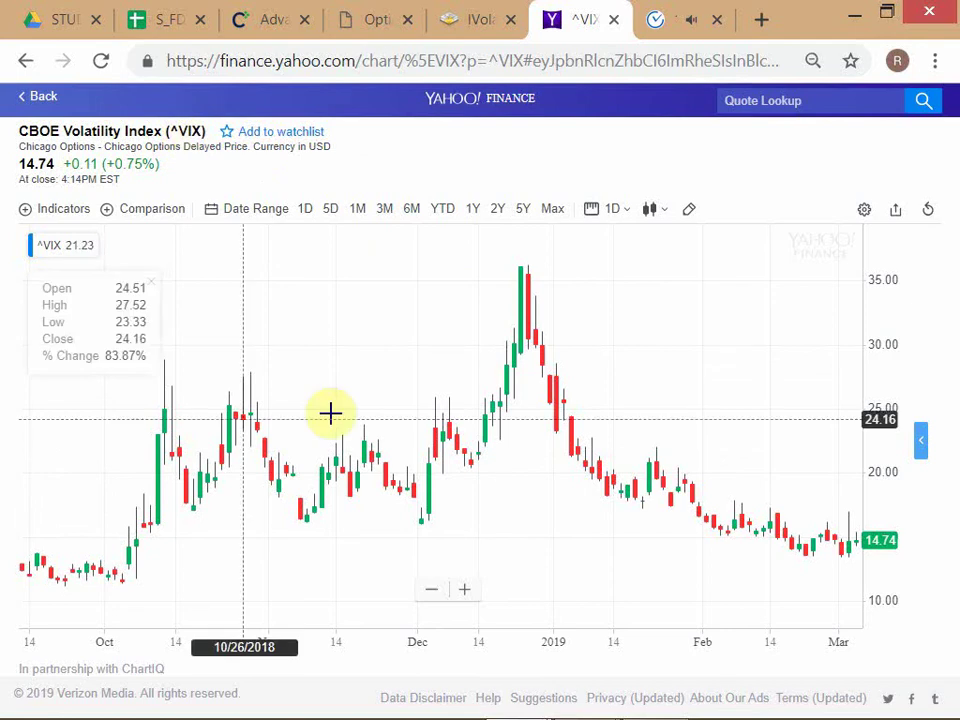
{"action": "key", "text": "alt+Tab"}
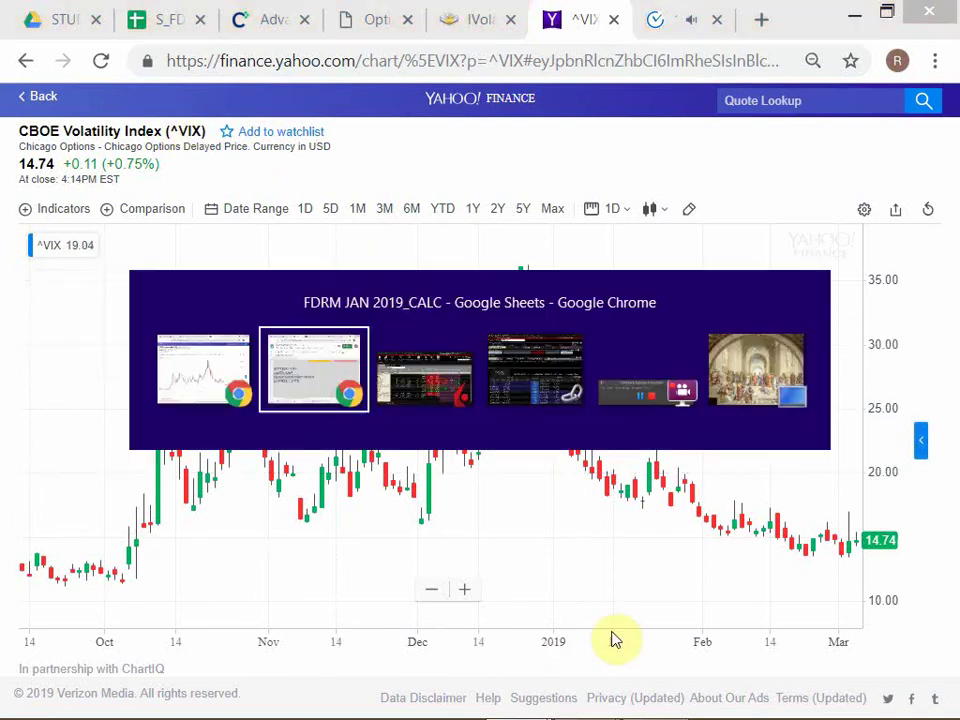
{"action": "left_click", "coordinate": [165, 500]}
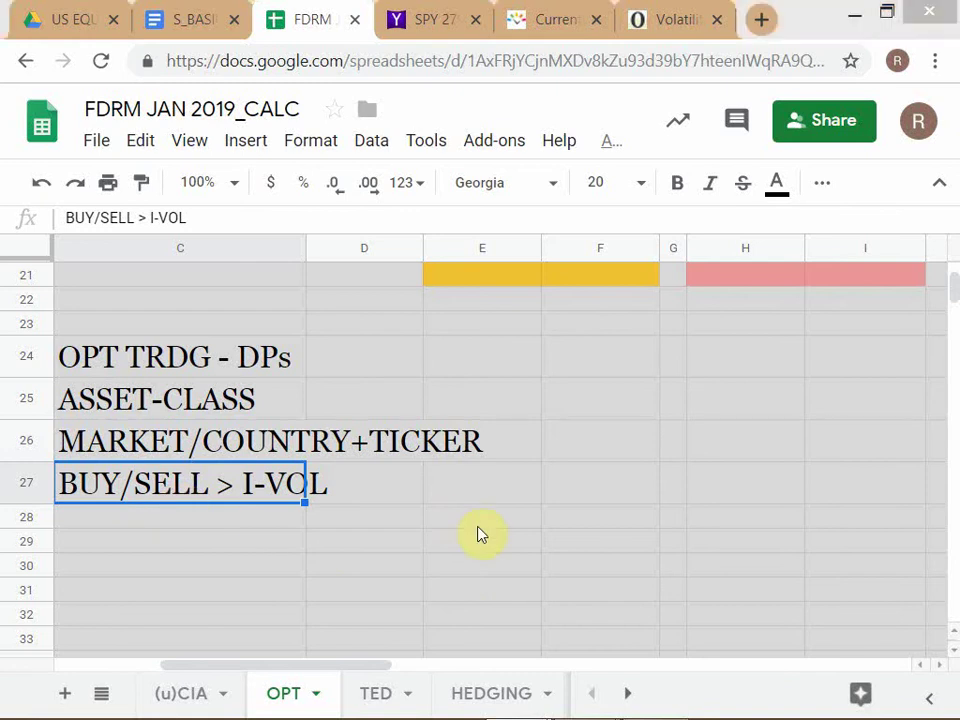
{"action": "key", "text": "alt+Tab"}
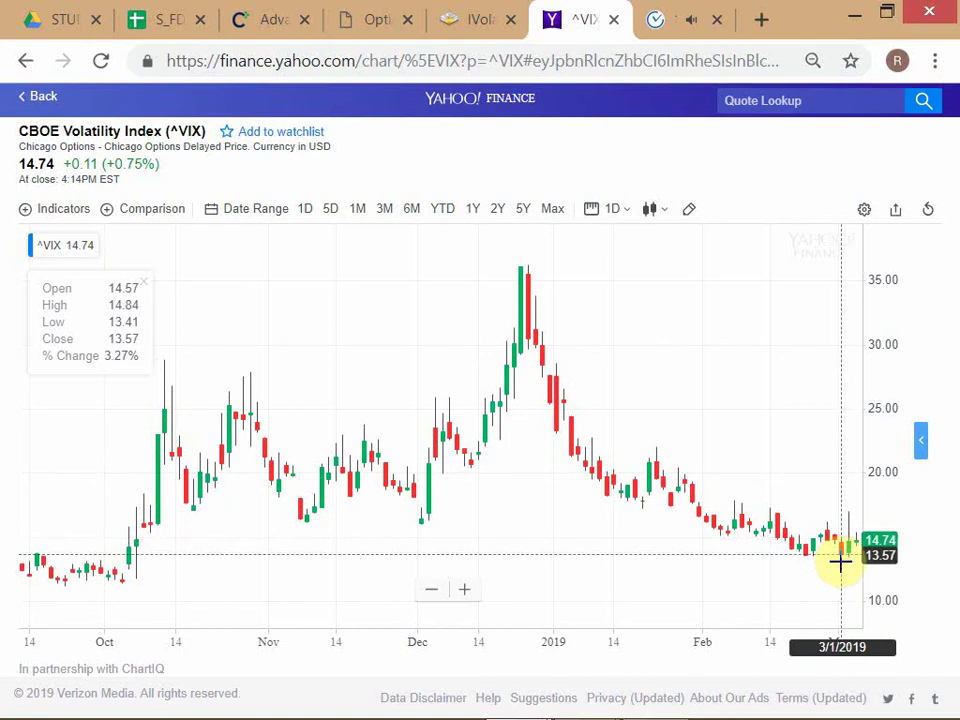
Step: Show five years of ^VIX history as weekly candles, then return to the spreadsheet
{"action": "left_click", "coordinate": [522, 210]}
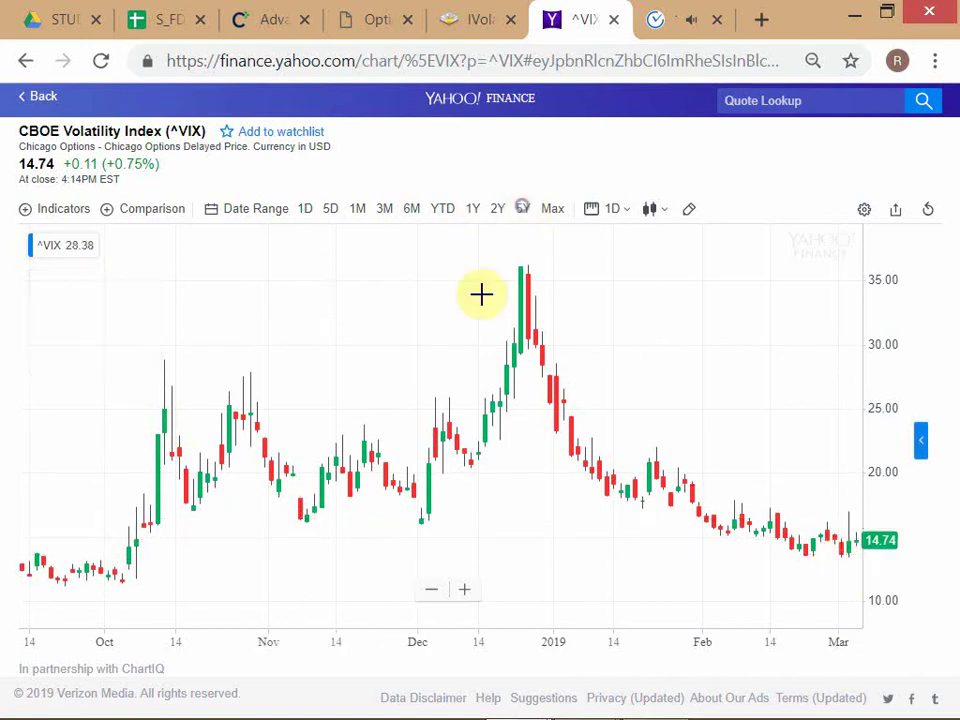
{"action": "left_click", "coordinate": [522, 210]}
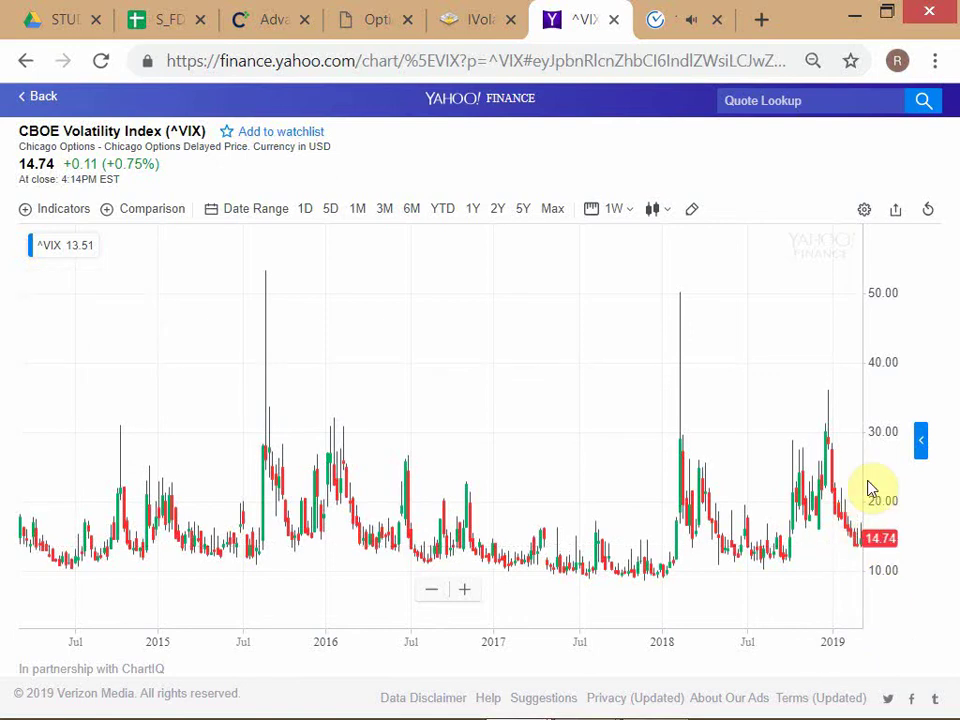
{"action": "key", "text": "alt+Tab"}
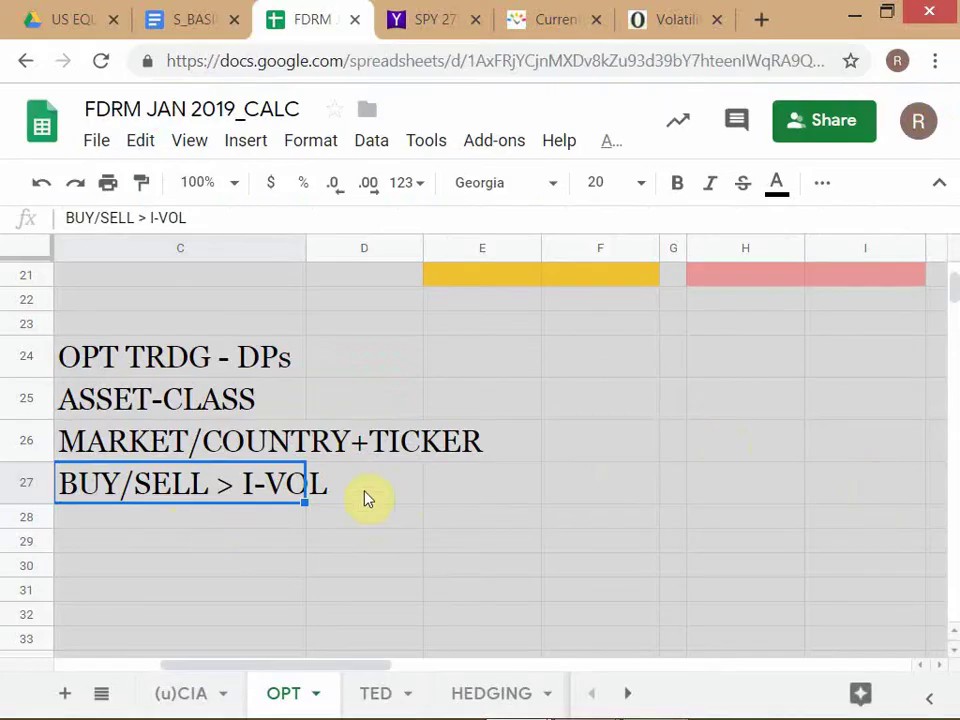
Step: Type BUY into E27 next to BUY/SELL > I-VOL and step back toward column C
{"action": "left_click", "coordinate": [429, 501]}
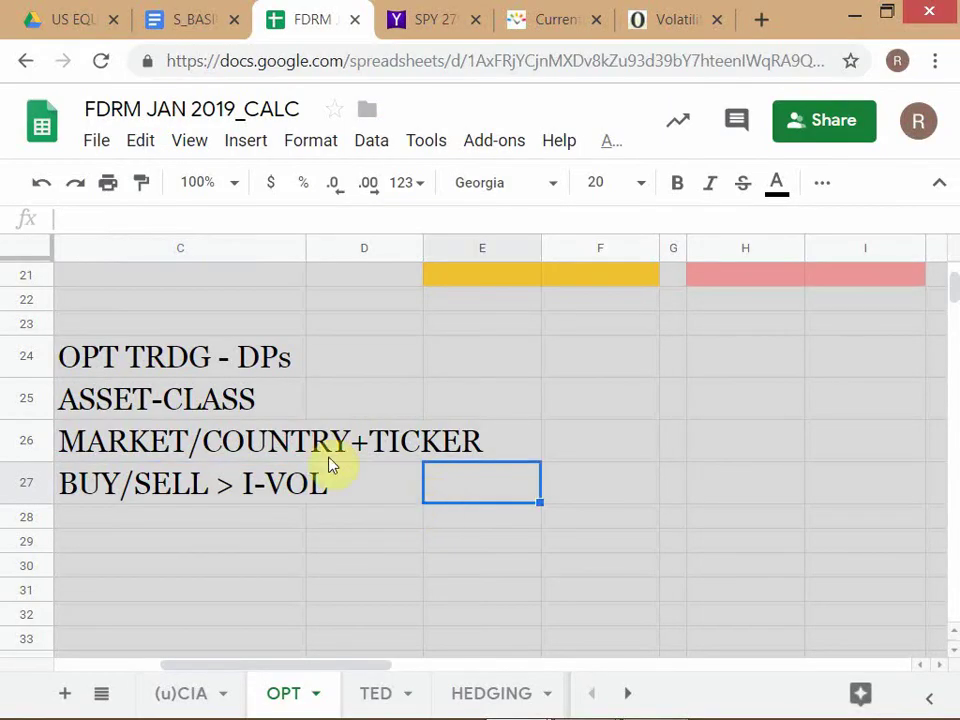
{"action": "type", "text": "BUY"}
{"action": "key", "text": "Return"}
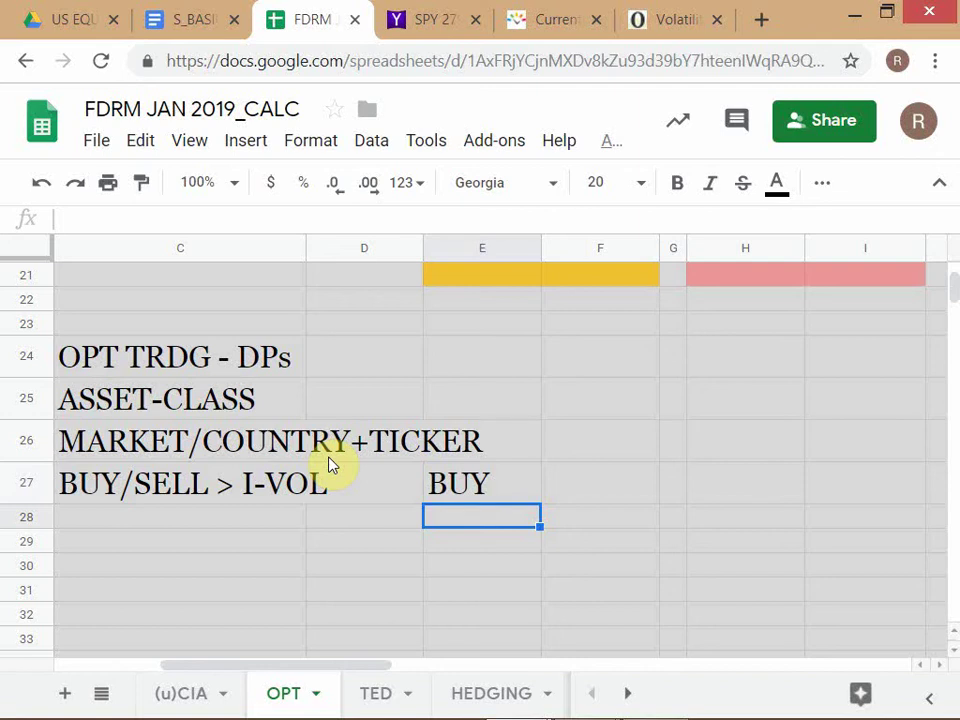
{"action": "key", "text": "Left"}
{"action": "key", "text": "Left"}
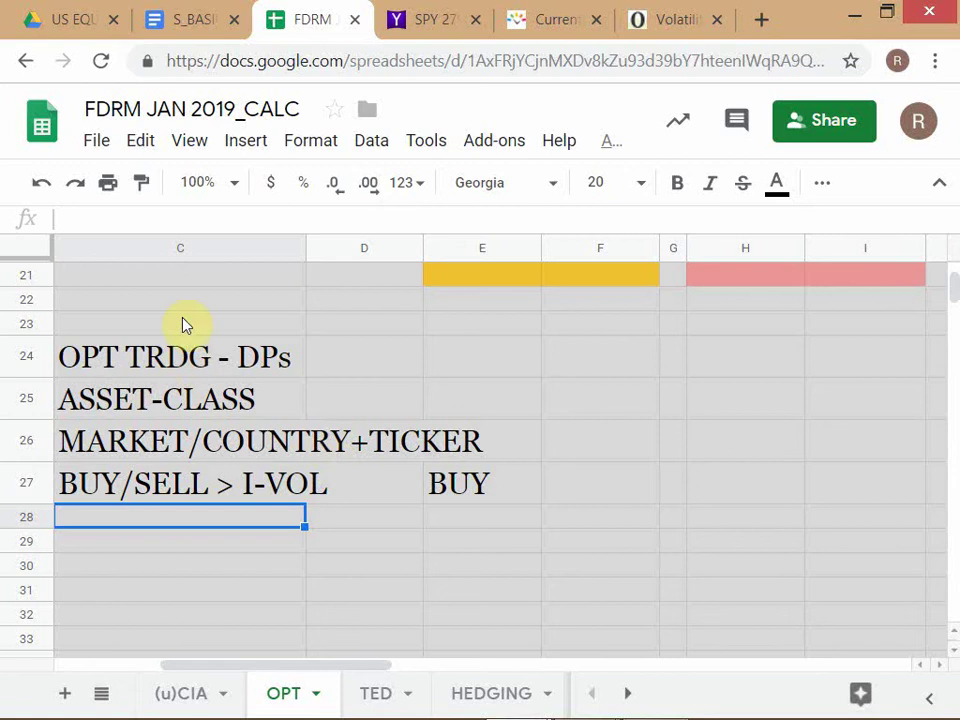
Step: Switch to the Yahoo Finance SPY weekly chart tab
{"action": "left_click", "coordinate": [422, 19]}
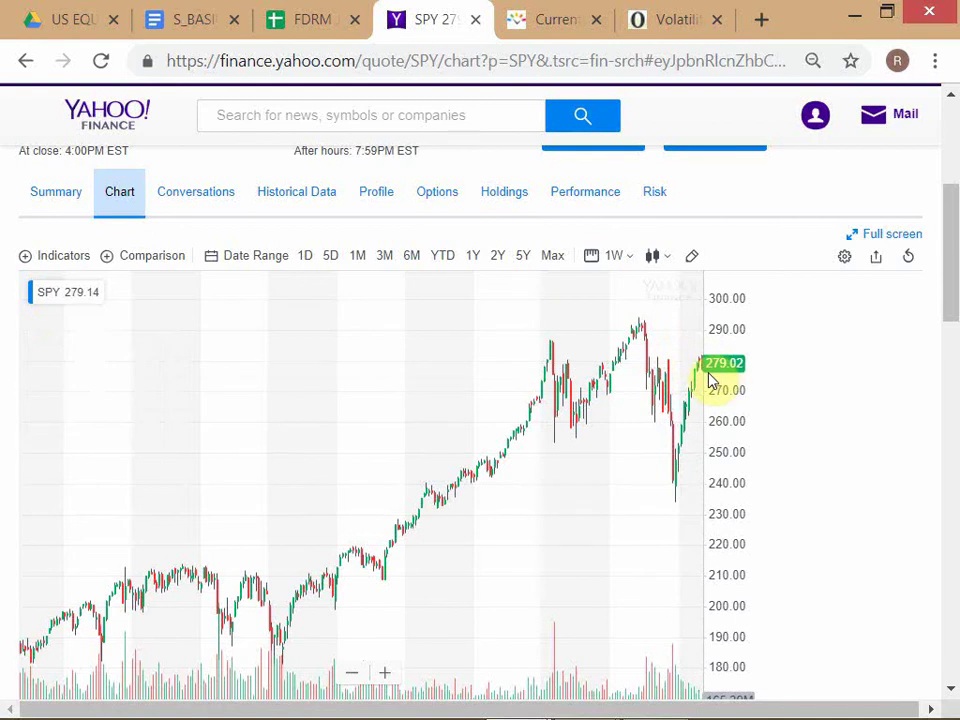
Step: Zoom the SPY weekly chart out to a longer history
{"action": "scroll", "coordinate": [639, 369], "scroll_direction": "up", "scroll_amount": 2}
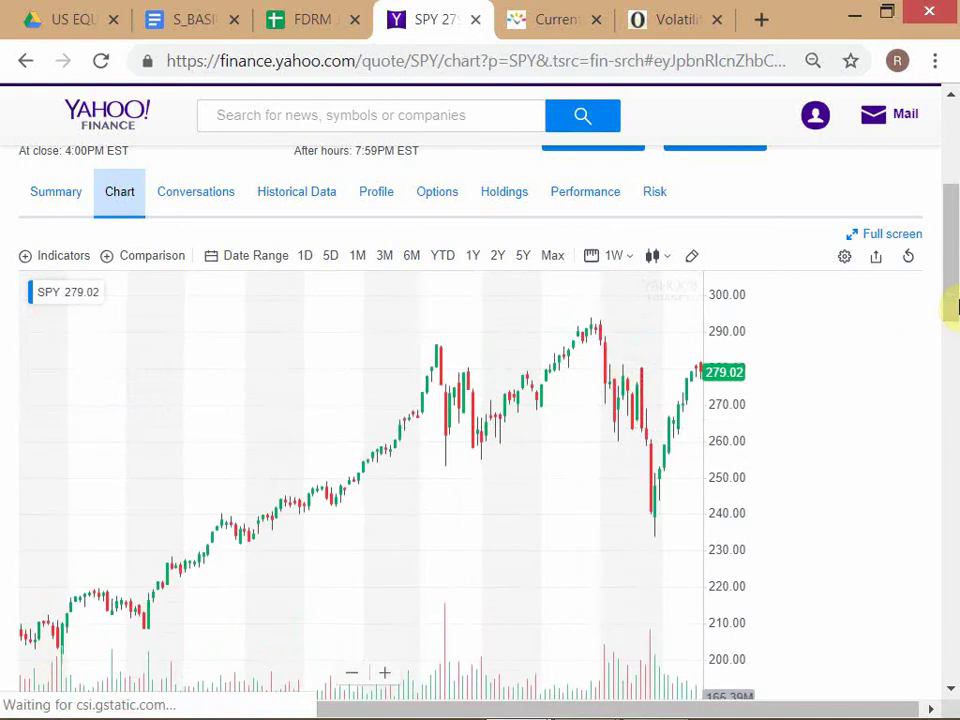
{"action": "mouse_move", "coordinate": [954, 296]}
{"action": "left_mouse_down"}
{"action": "mouse_move", "coordinate": [950, 273]}
{"action": "mouse_move", "coordinate": [949, 296]}
{"action": "left_mouse_up"}
{"action": "scroll", "coordinate": [859, 354], "scroll_direction": "down", "scroll_amount": 2}
{"action": "scroll", "coordinate": [857, 357], "scroll_direction": "up", "scroll_amount": 2}
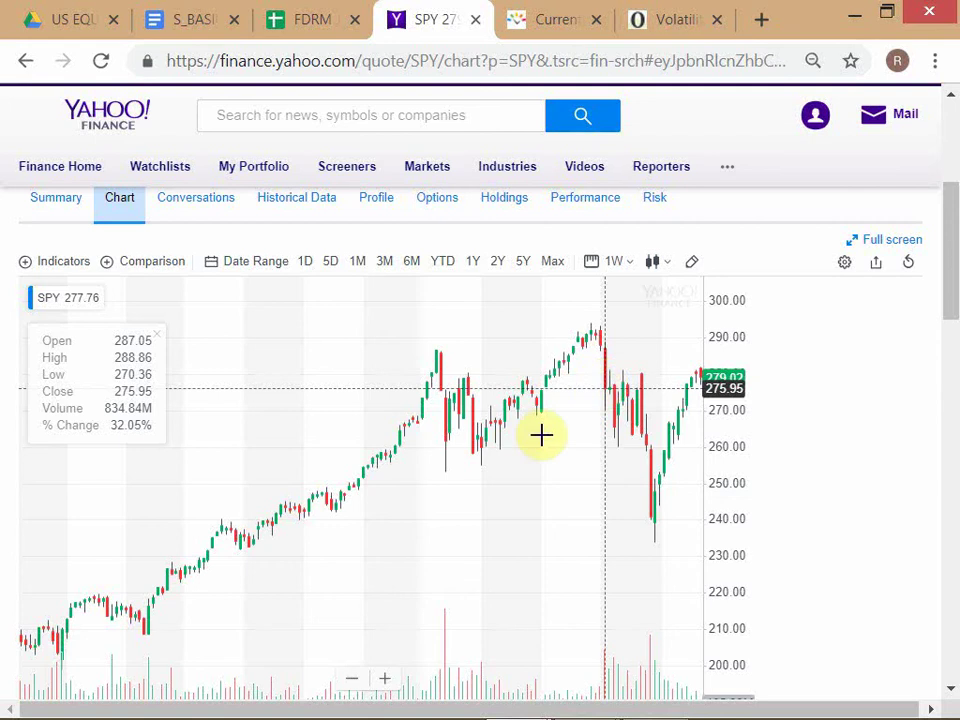
{"action": "left_click", "coordinate": [351, 679]}
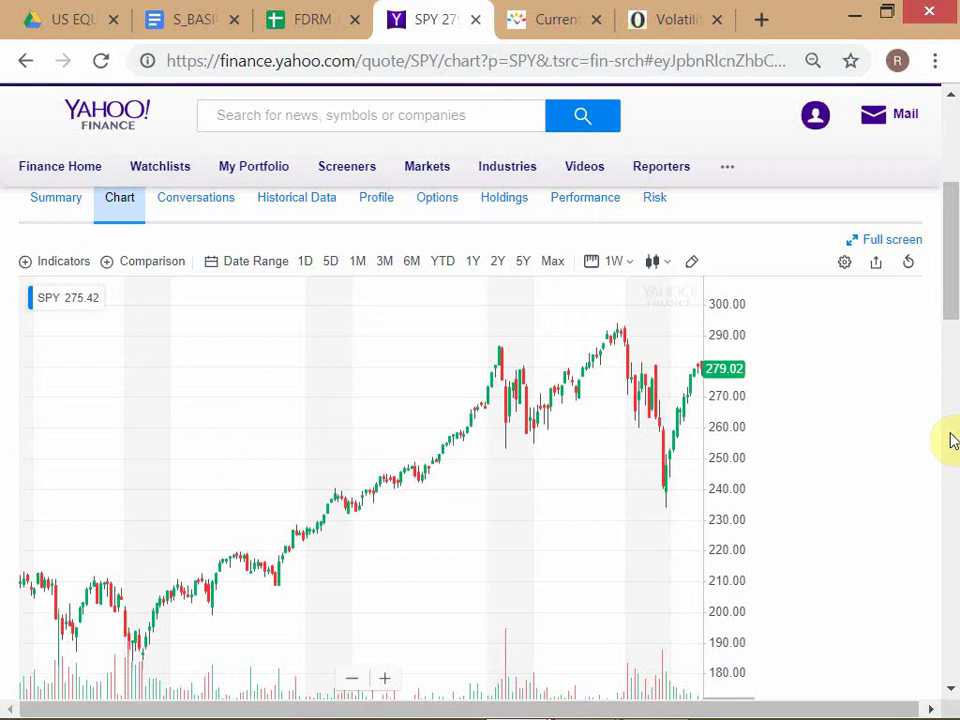
Step: Compare the SPY and VIX charts, then open the FDRM JAN 2019_CALC spreadsheet
{"action": "key", "text": "alt+Tab"}
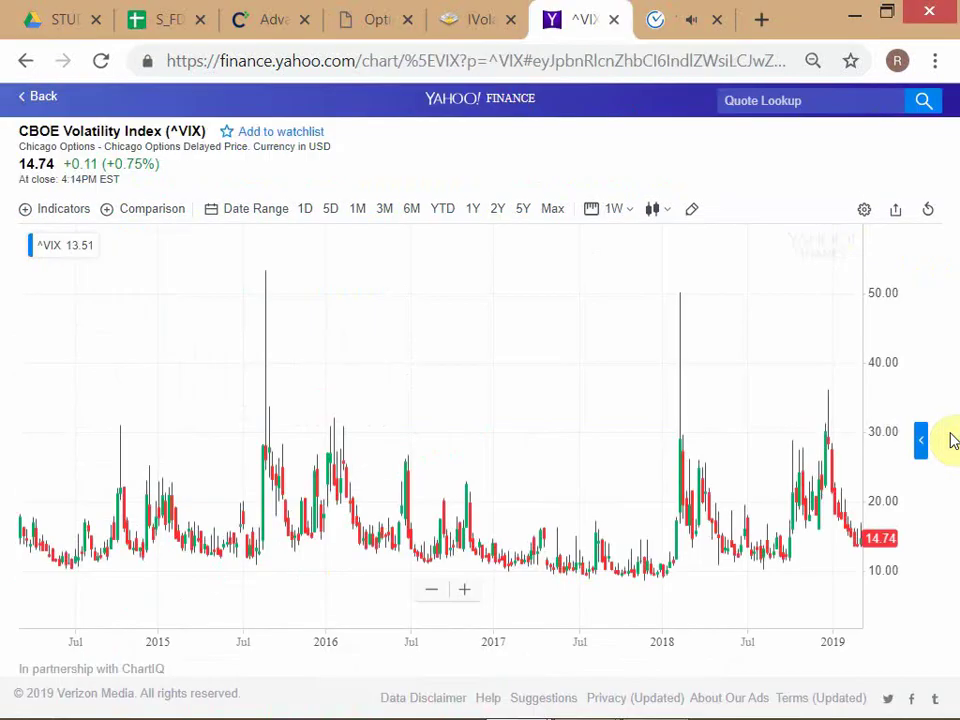
{"action": "key", "text": "alt+Tab"}
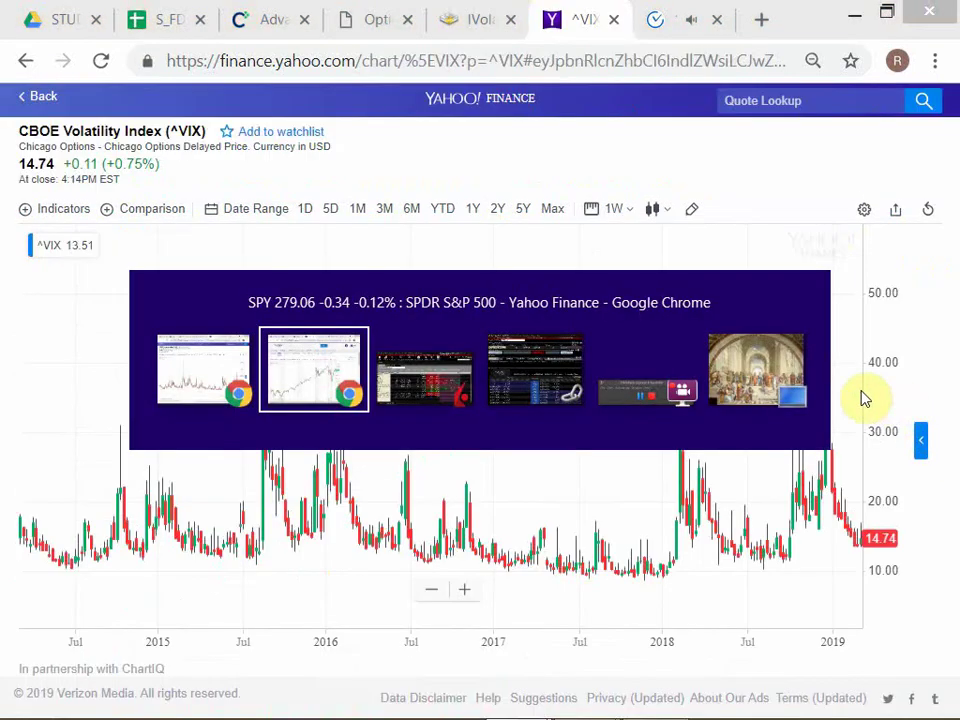
{"action": "key", "text": "alt+Tab"}
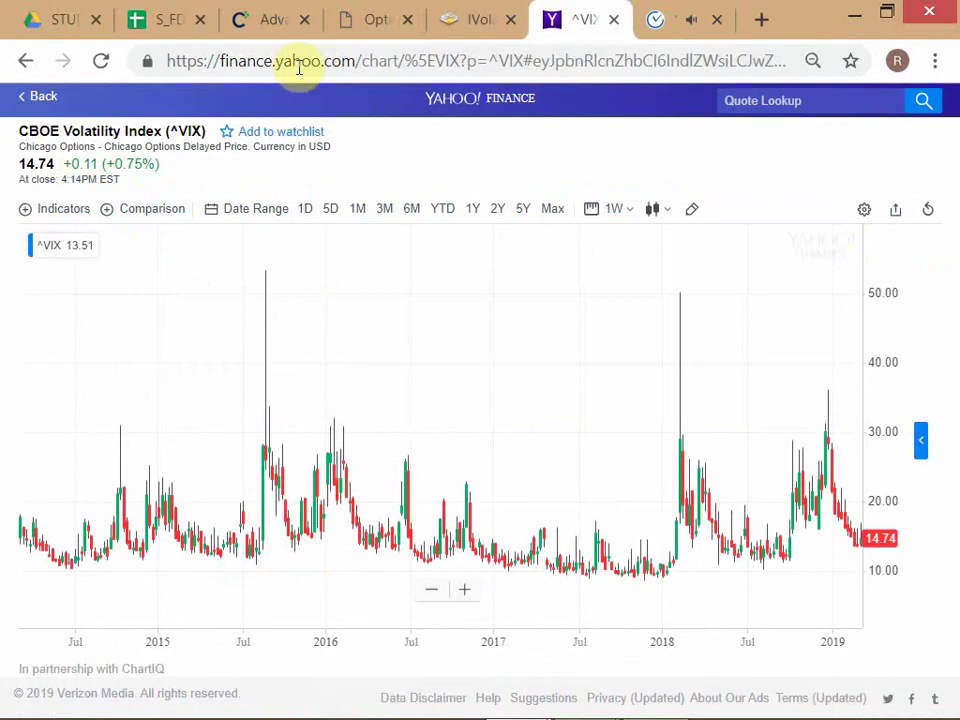
{"action": "left_click", "coordinate": [170, 20]}
{"action": "key", "text": "alt+Tab"}
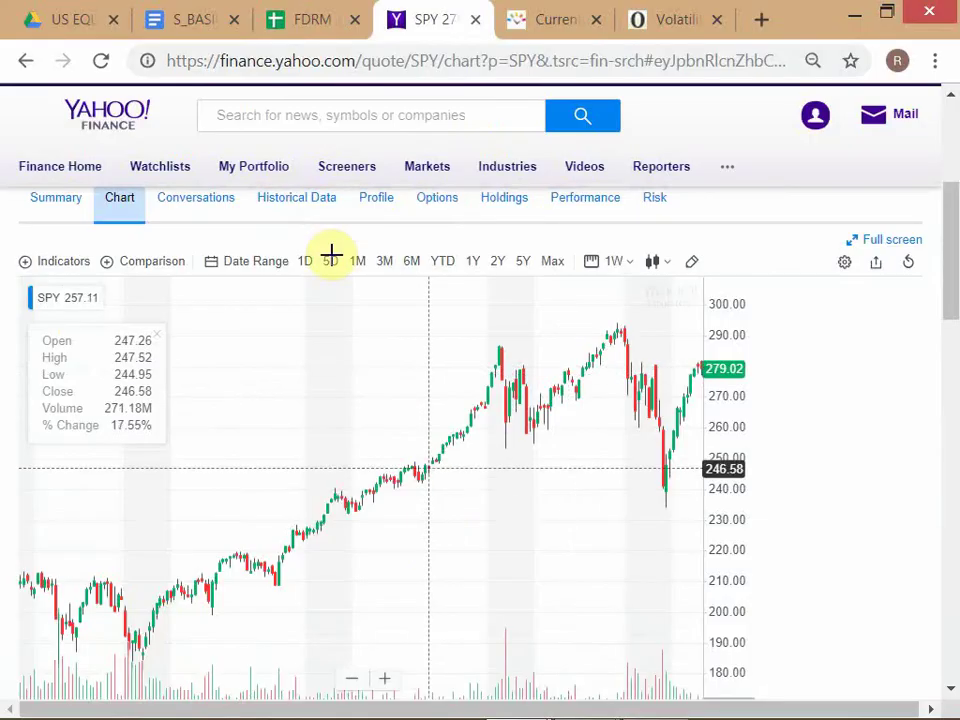
{"action": "left_click", "coordinate": [308, 22]}
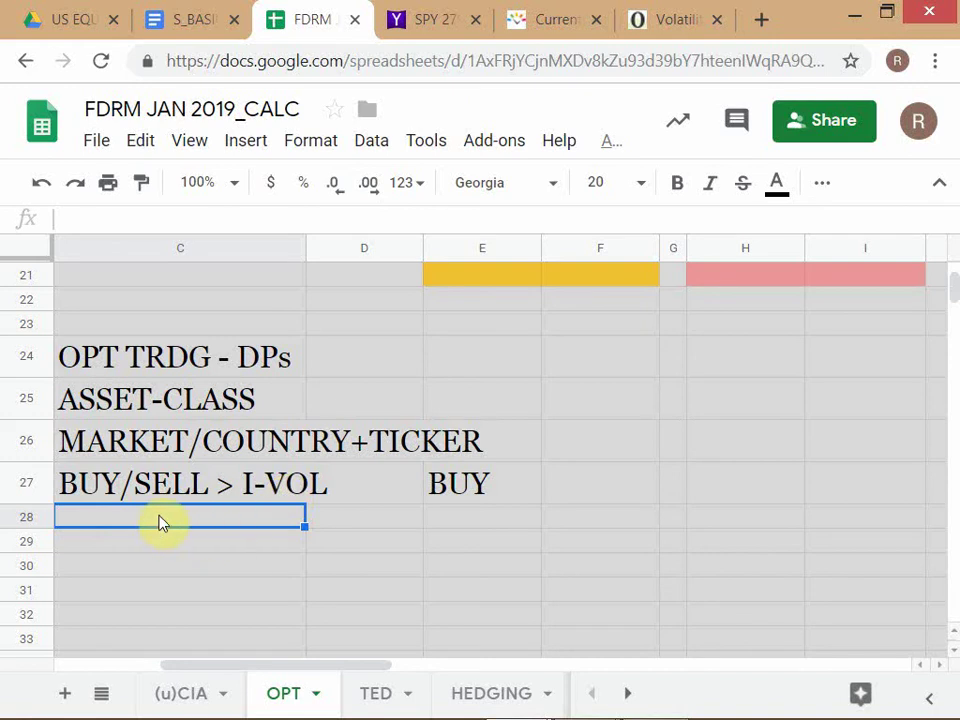
Step: Enter 'CALL/PUT > U-LYING' in cell C28 of the OPT sheet
{"action": "type", "text": "A"}
{"action": "key", "text": "BackSpace"}
{"action": "key", "text": "BackSpace"}
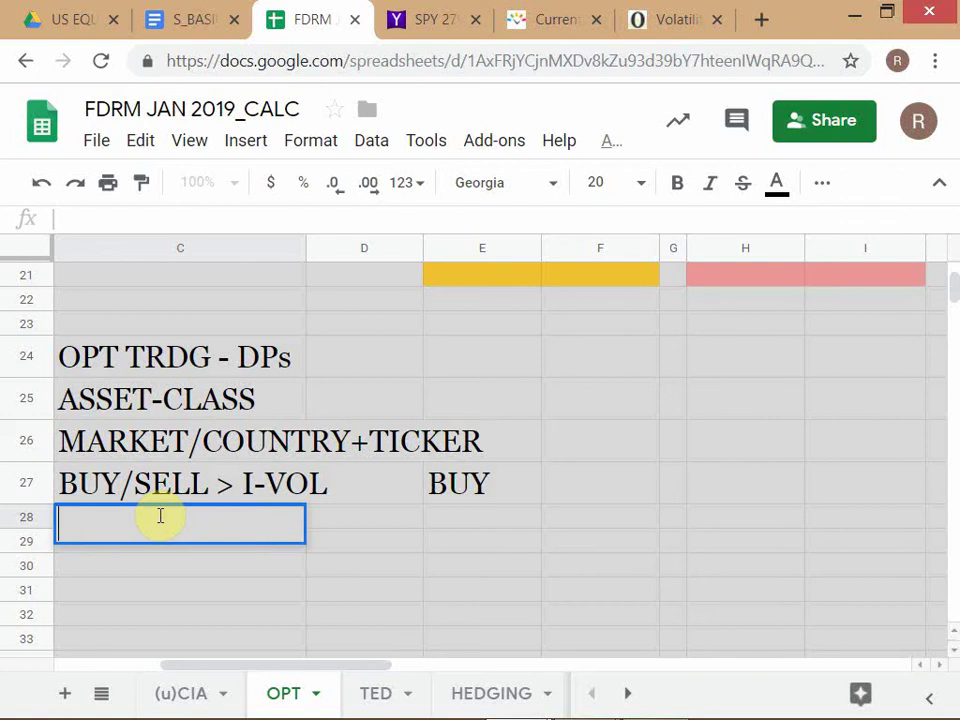
{"action": "type", "text": "CALL/P"}
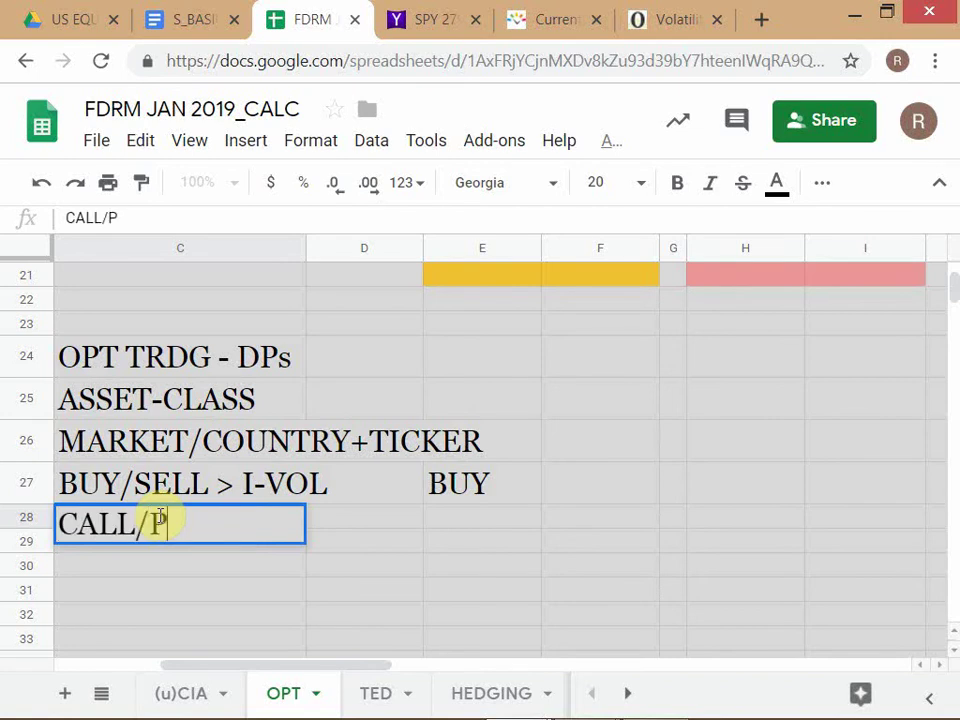
{"action": "type", "text": "UT <"}
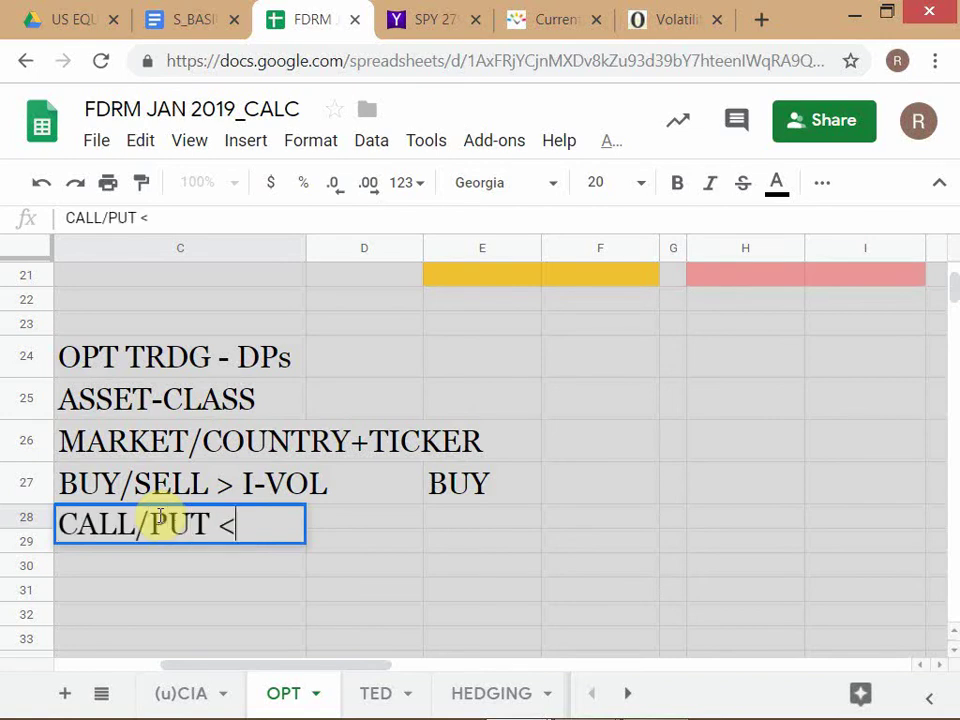
{"action": "key", "text": "BackSpace"}
{"action": "type", "text": "> U-"}
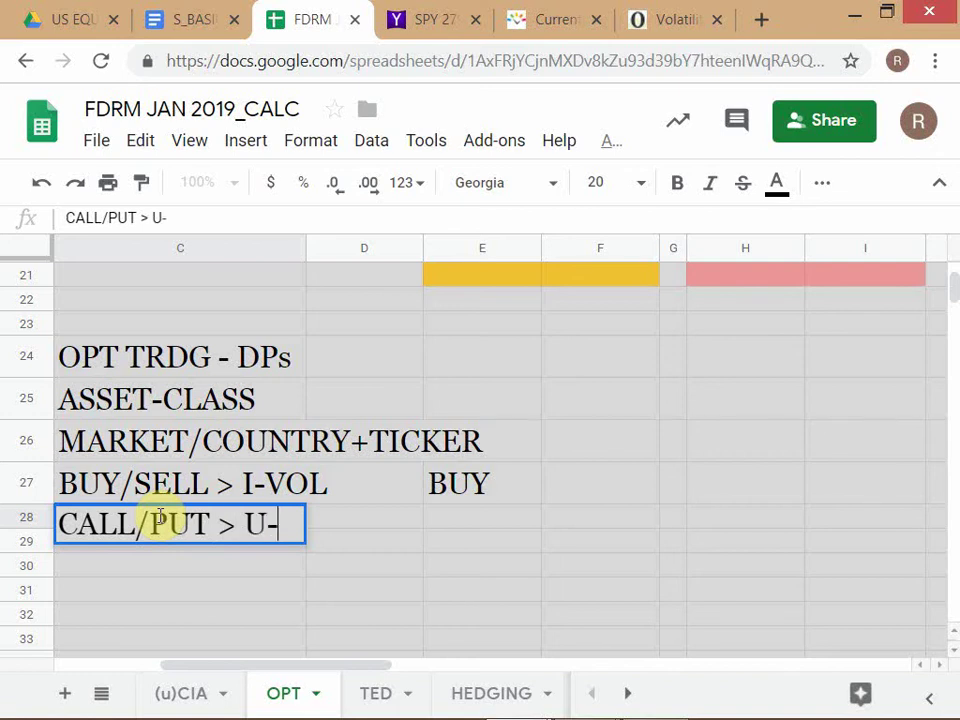
{"action": "type", "text": "LYING"}
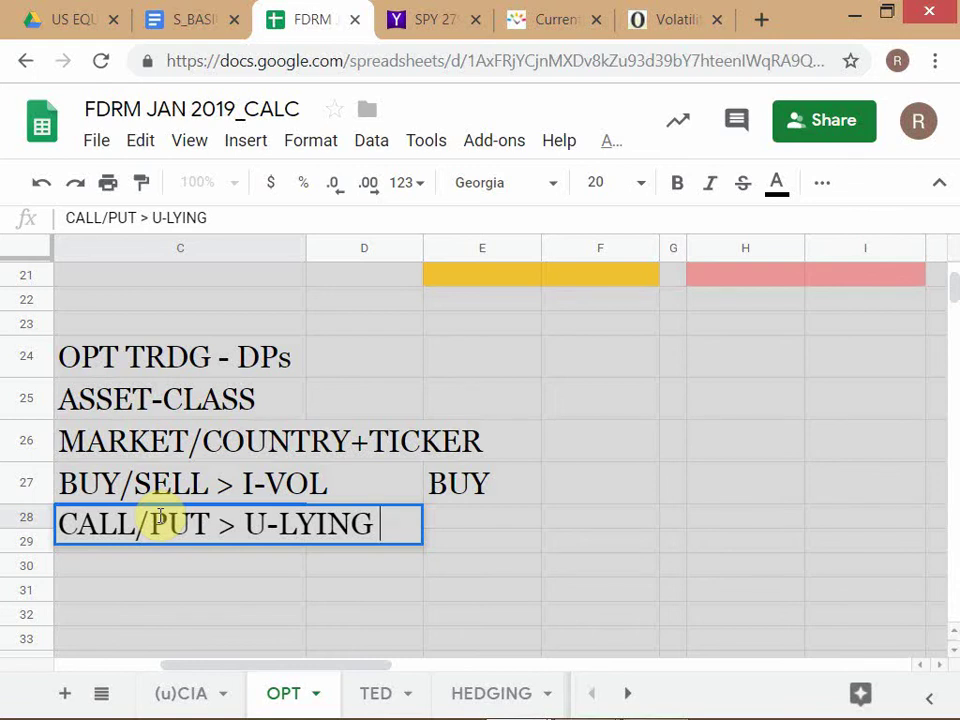
{"action": "left_click", "coordinate": [144, 399]}
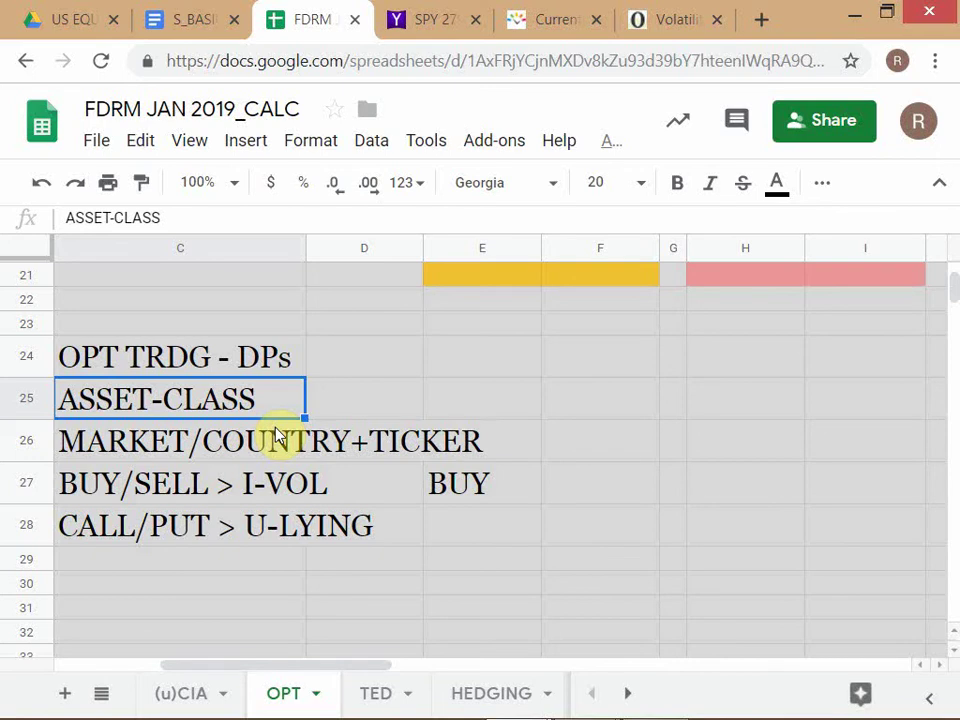
{"action": "left_click", "coordinate": [147, 491]}
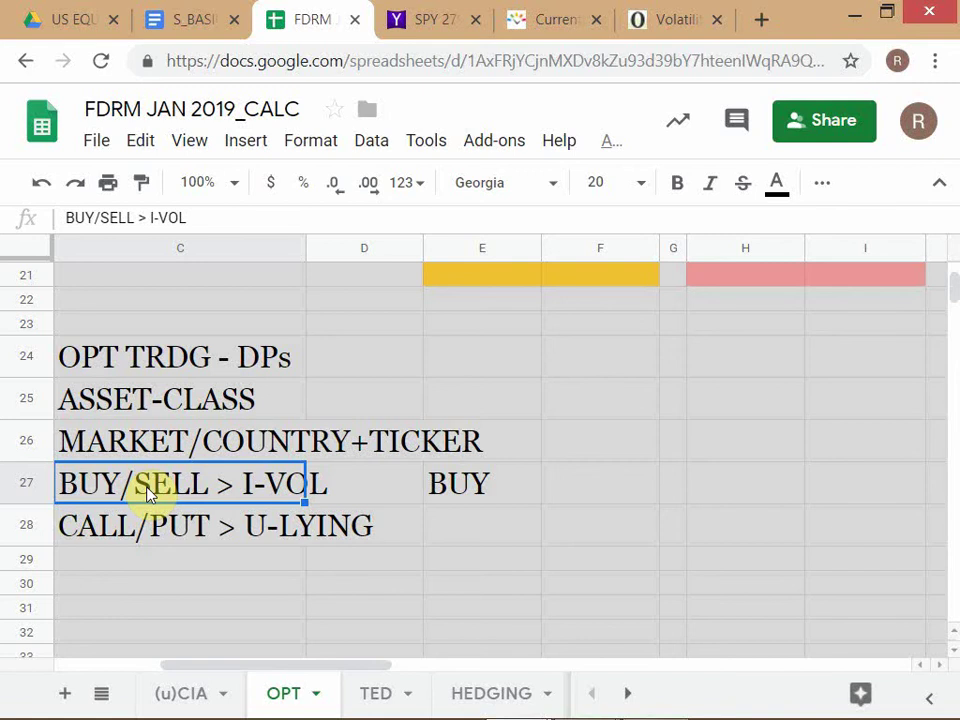
{"action": "left_click", "coordinate": [96, 541]}
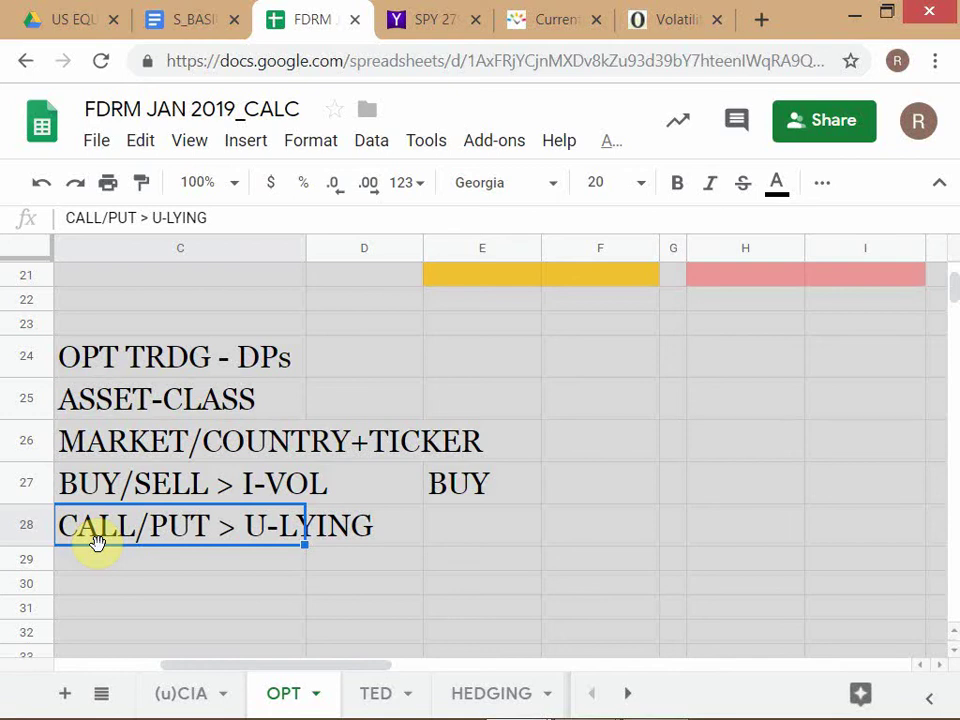
{"action": "left_click", "coordinate": [358, 487]}
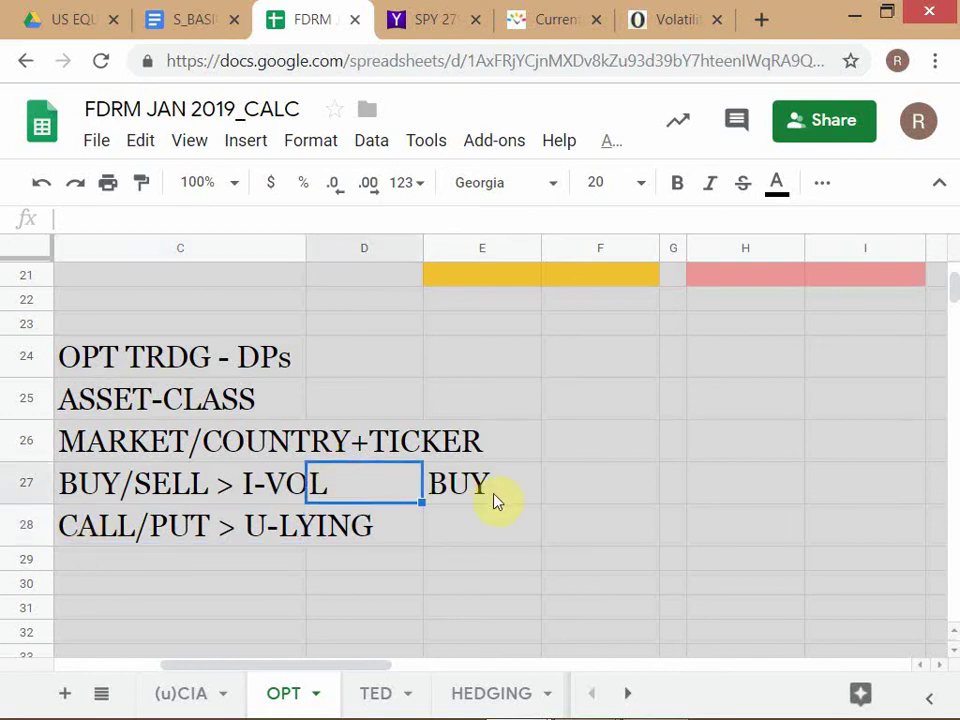
{"action": "left_click", "coordinate": [495, 499]}
{"action": "left_click", "coordinate": [148, 492]}
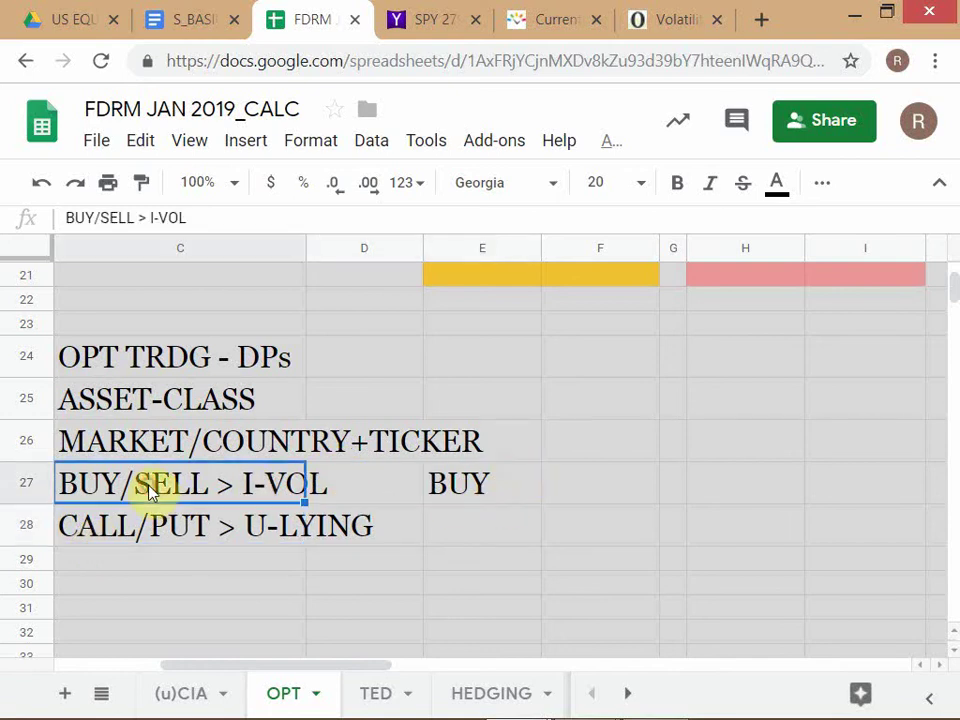
{"action": "left_click", "coordinate": [508, 490]}
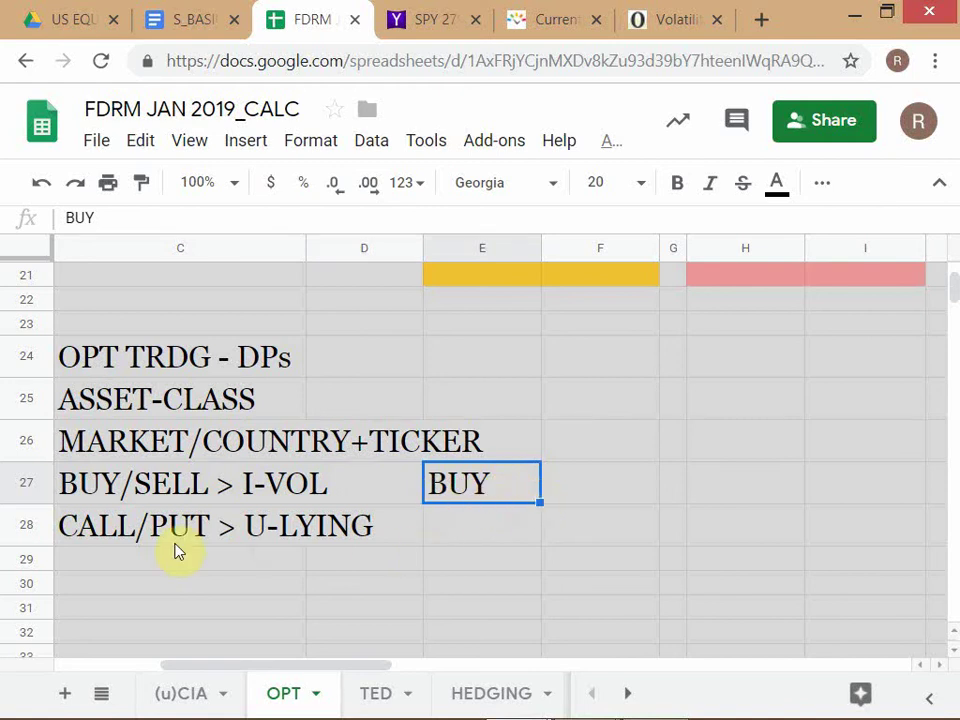
{"action": "left_click", "coordinate": [143, 544]}
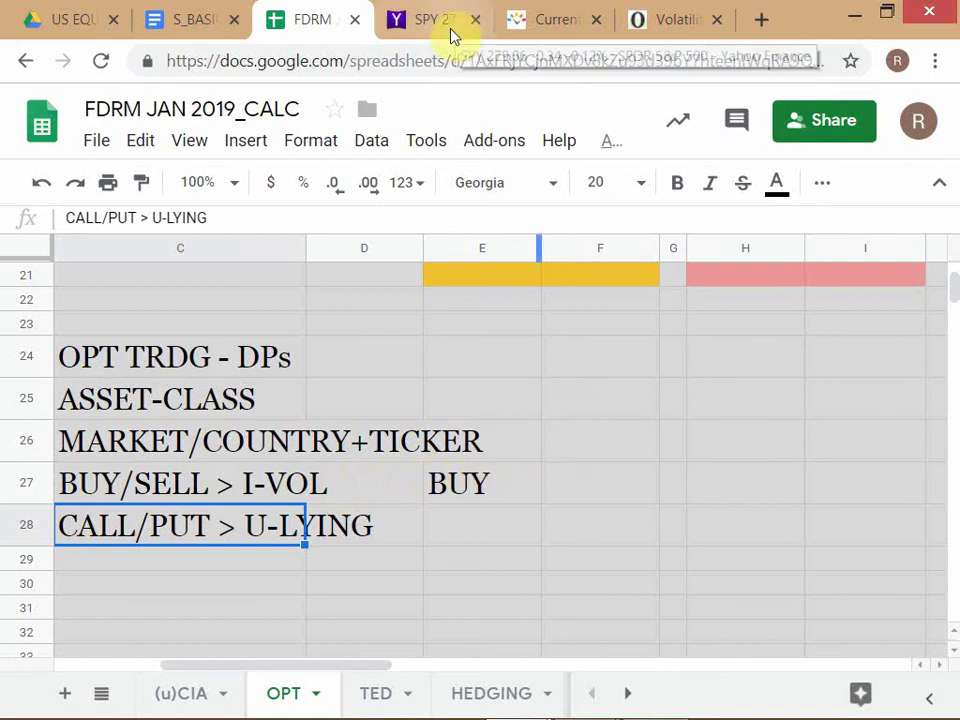
Step: Move through the Chrome windows past the ^VIX chart to the Yahoo Finance SPY chart
{"action": "key", "text": "alt+Tab"}
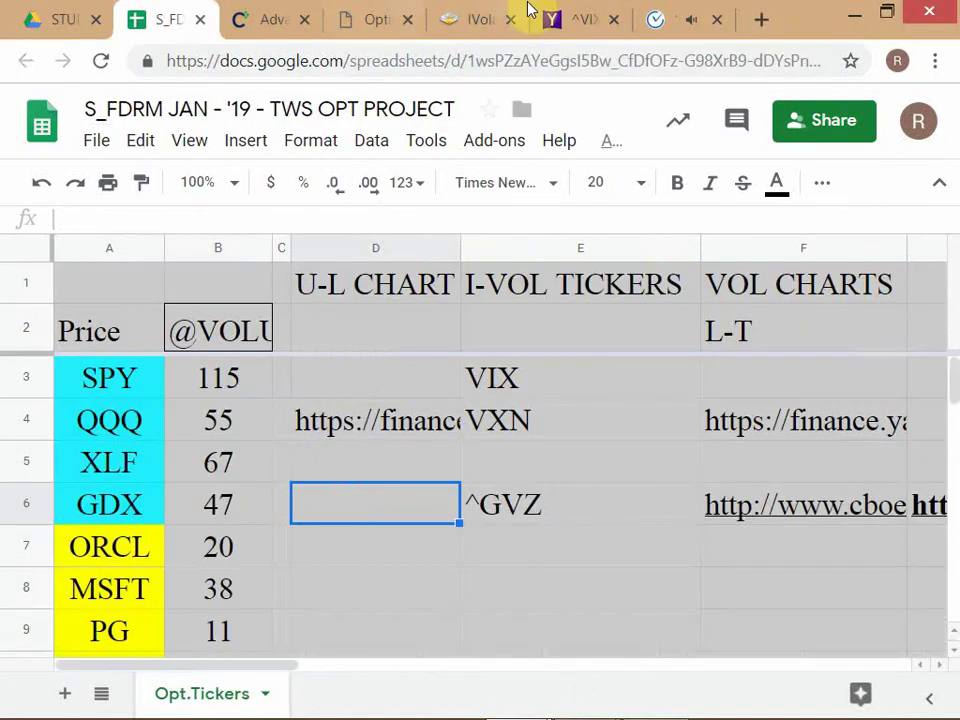
{"action": "left_click", "coordinate": [579, 22]}
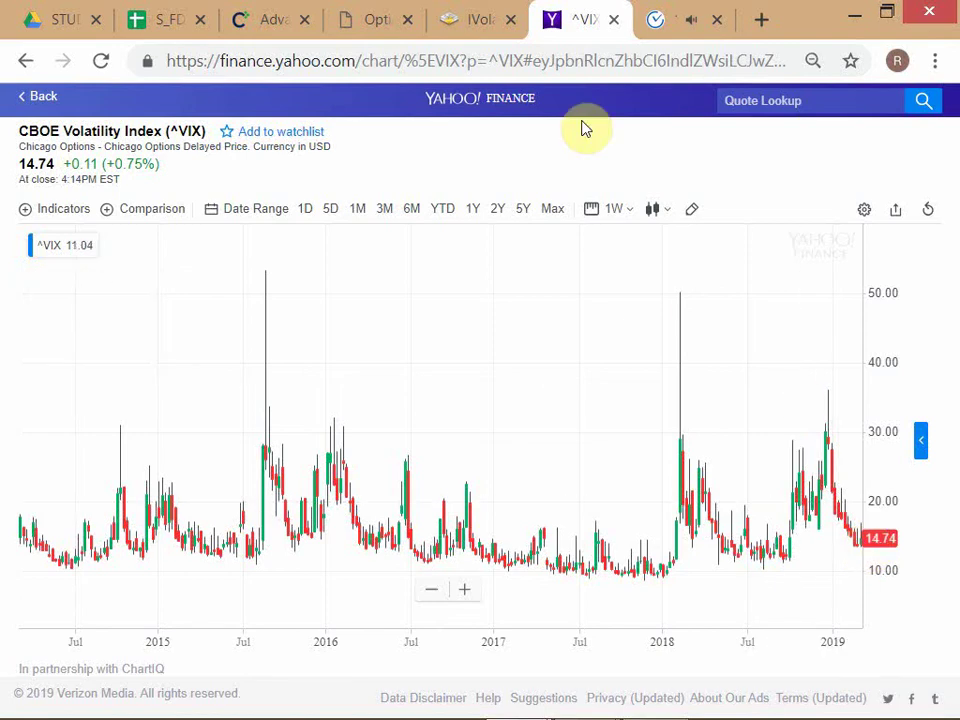
{"action": "key", "text": "alt+Tab"}
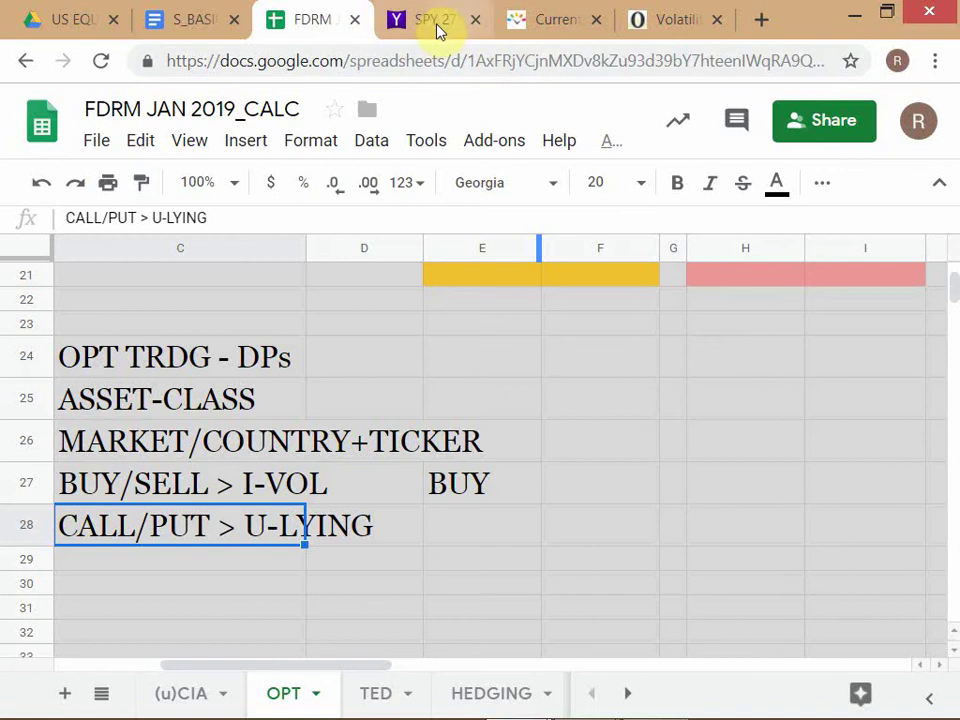
{"action": "left_click", "coordinate": [430, 30]}
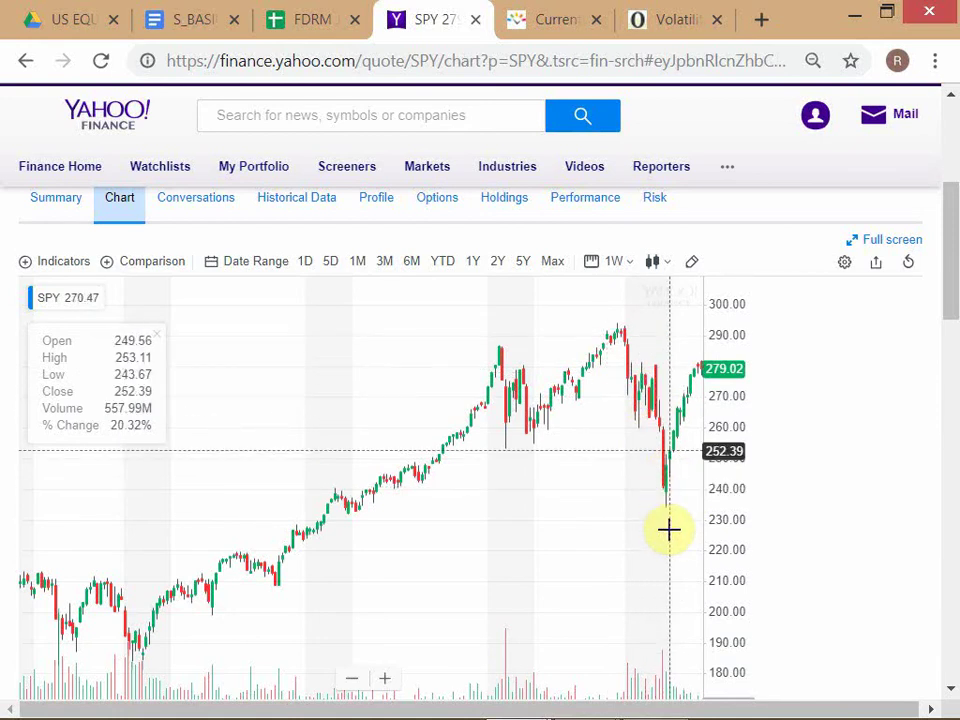
Step: Set the Yahoo Finance SPY chart to a six-month (6M) range
{"action": "key", "text": "alt+Tab"}
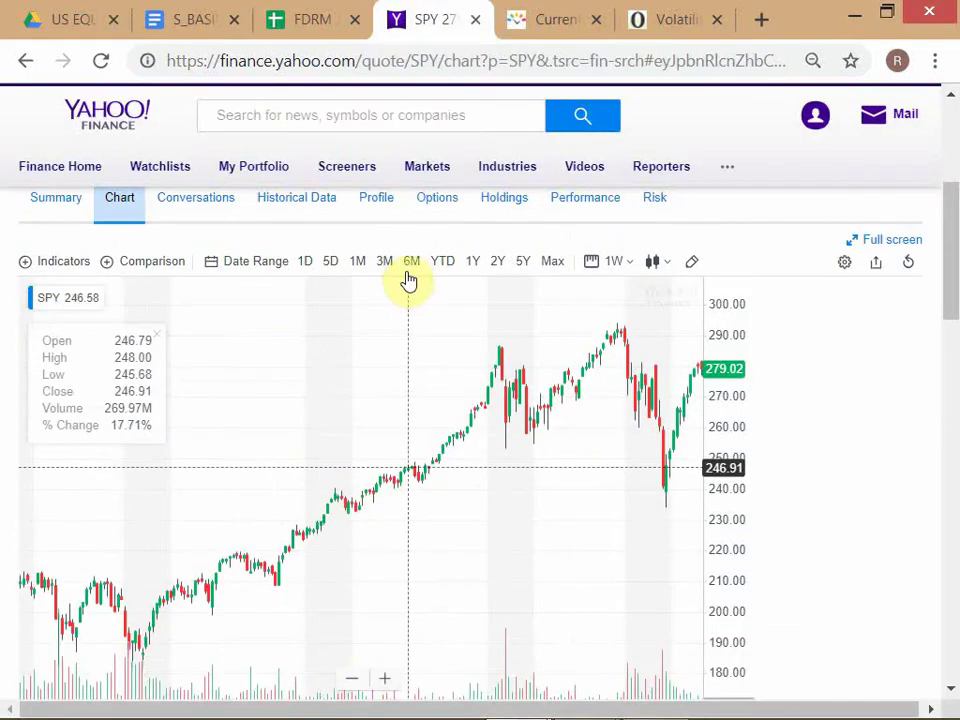
{"action": "left_click", "coordinate": [407, 263]}
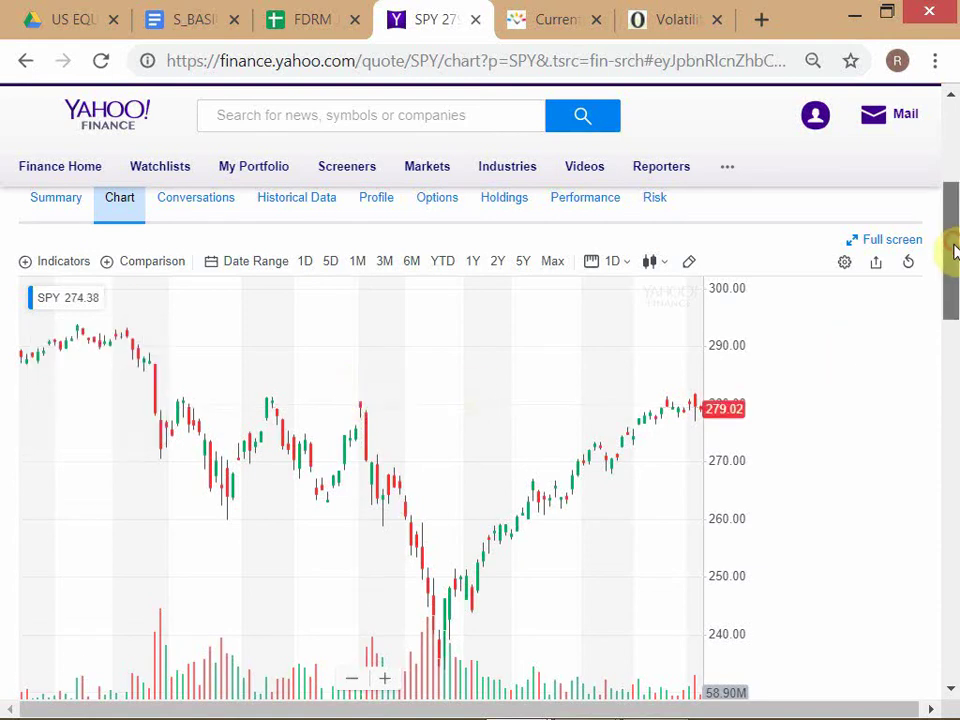
{"action": "left_click_drag", "start_coordinate": [953, 250], "coordinate": [955, 261]}
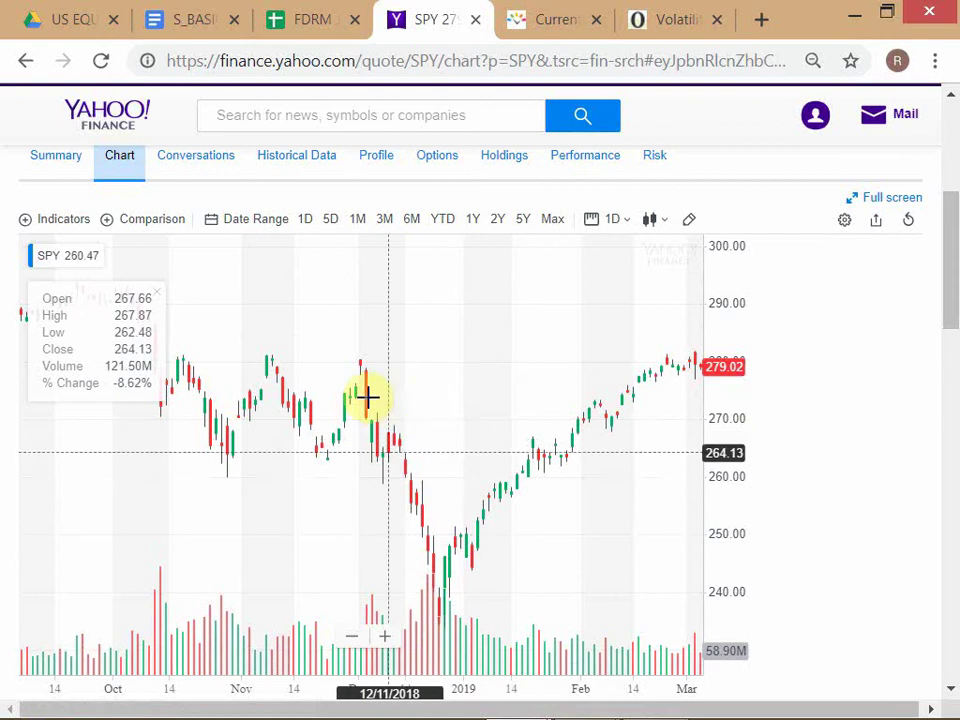
{"action": "left_click_drag", "start_coordinate": [950, 285], "coordinate": [952, 302]}
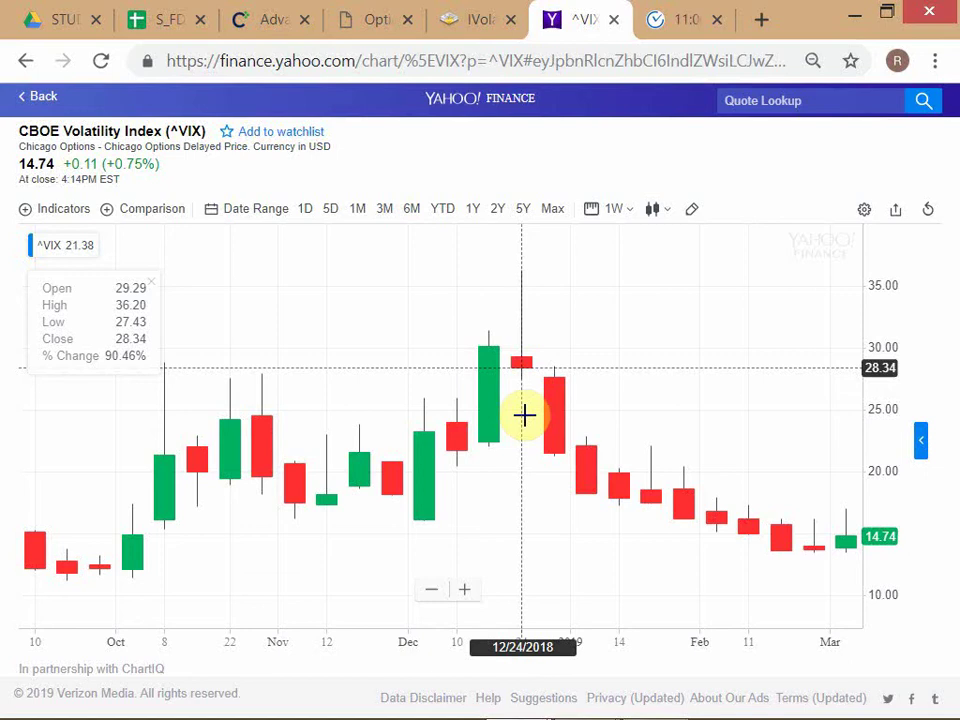
Step: Show the ^VIX chart as 1-day candles over a six-month range
{"action": "left_click", "coordinate": [409, 213]}
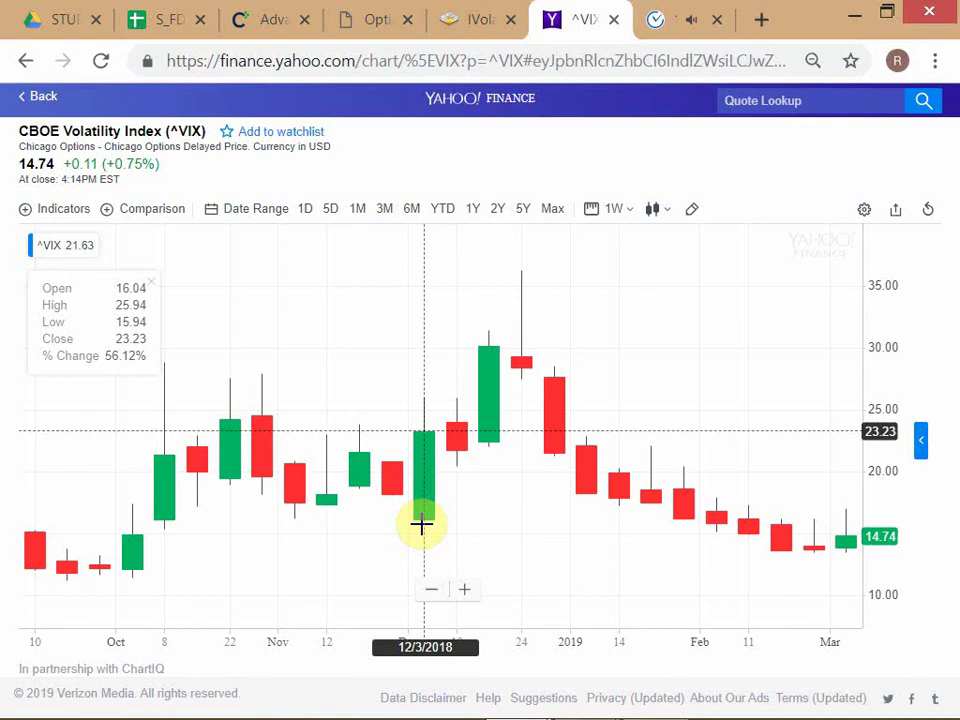
{"action": "key", "text": "alt+Tab"}
{"action": "key", "text": "alt+Tab"}
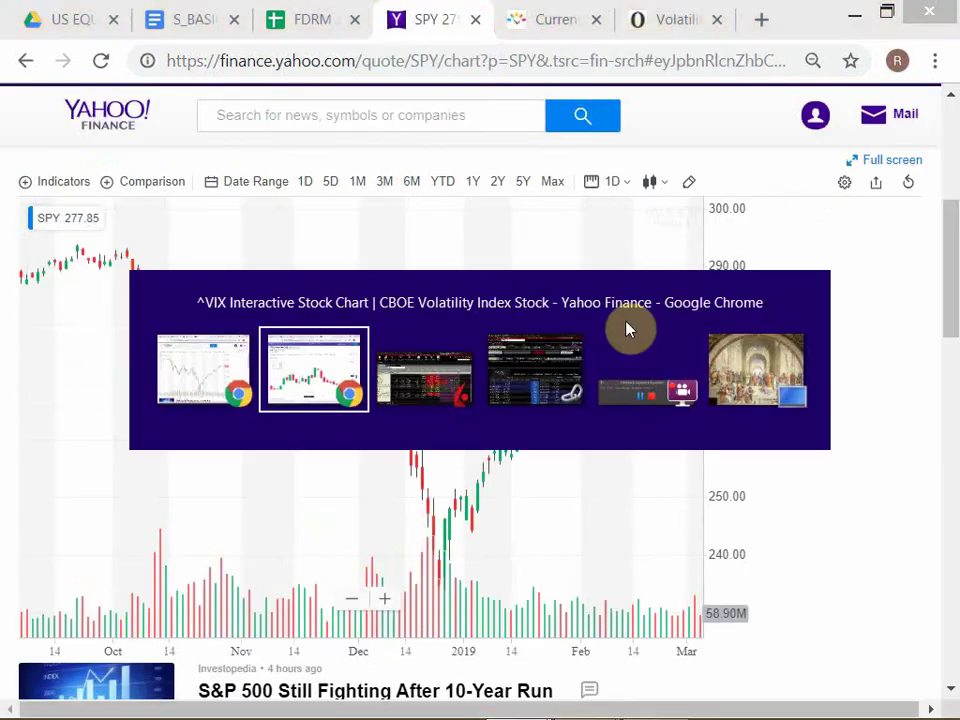
{"action": "left_click", "coordinate": [622, 212]}
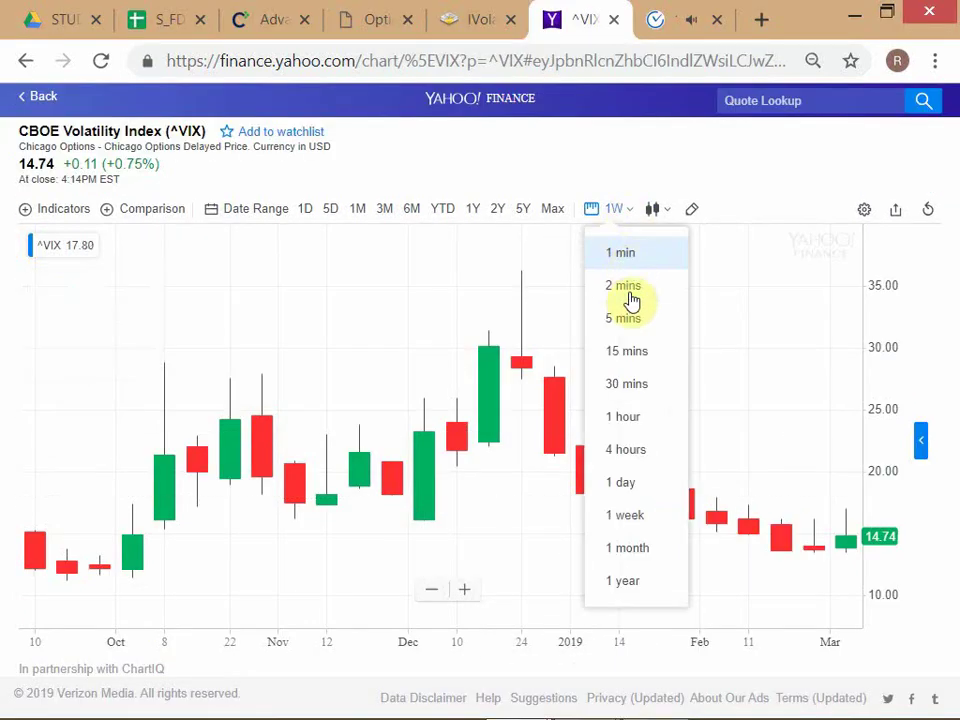
{"action": "left_click", "coordinate": [624, 486]}
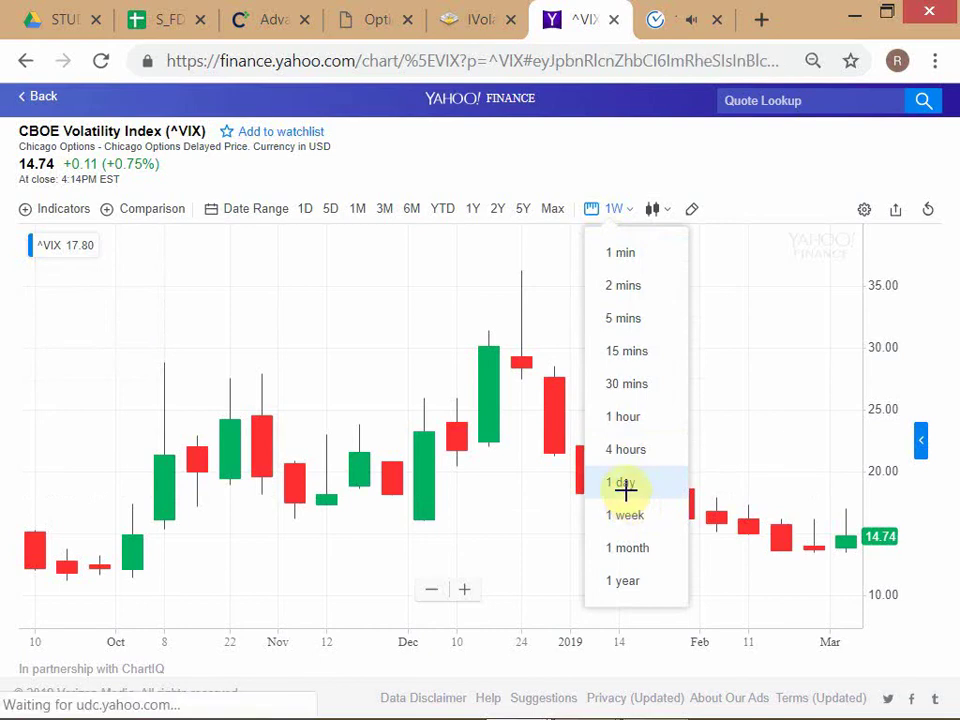
{"action": "left_click", "coordinate": [413, 212]}
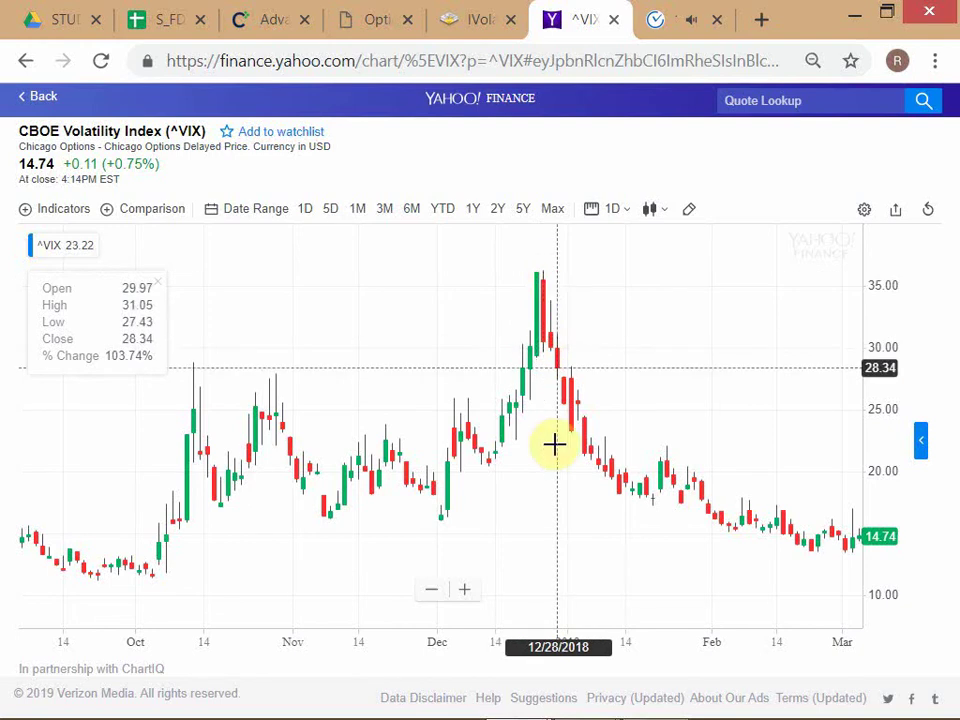
{"action": "key", "text": "alt+Tab"}
{"action": "key", "text": "Tab"}
{"action": "key", "text": "Tab"}
{"action": "key", "text": "Tab"}
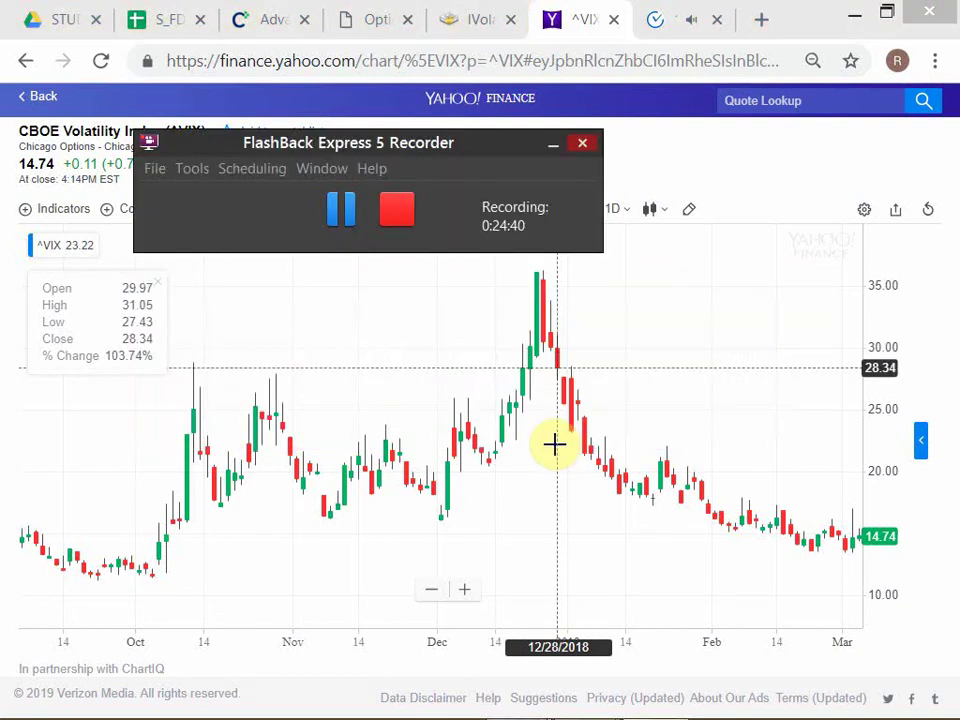
Step: Confirm the FlashBack recording is still running, then return to the SPY chart window
{"action": "key", "text": "alt+Tab"}
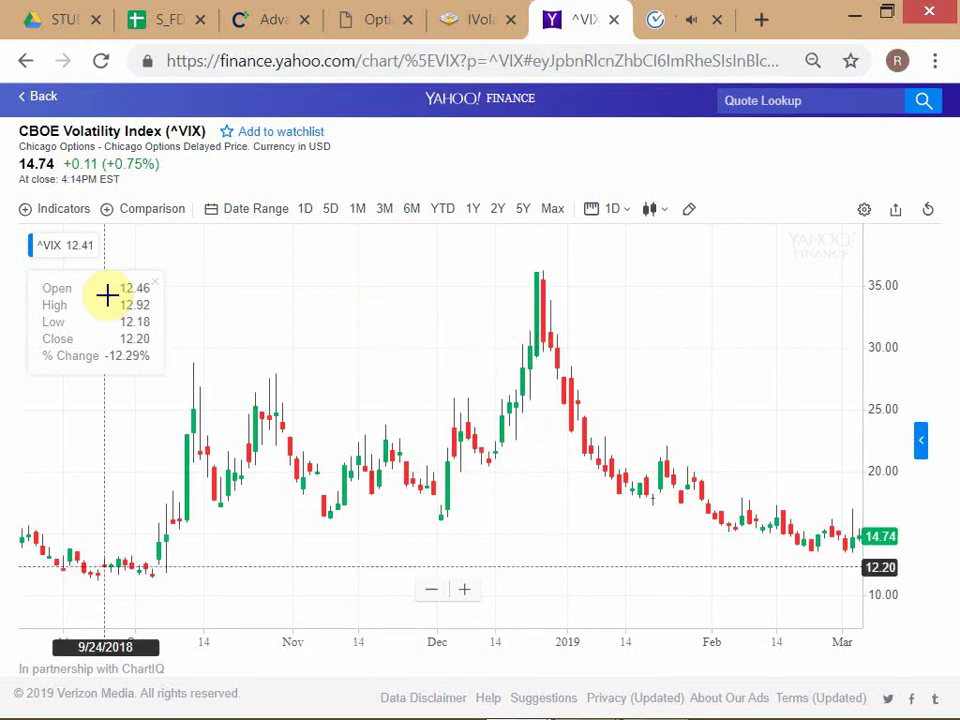
{"action": "key", "text": "alt+Tab"}
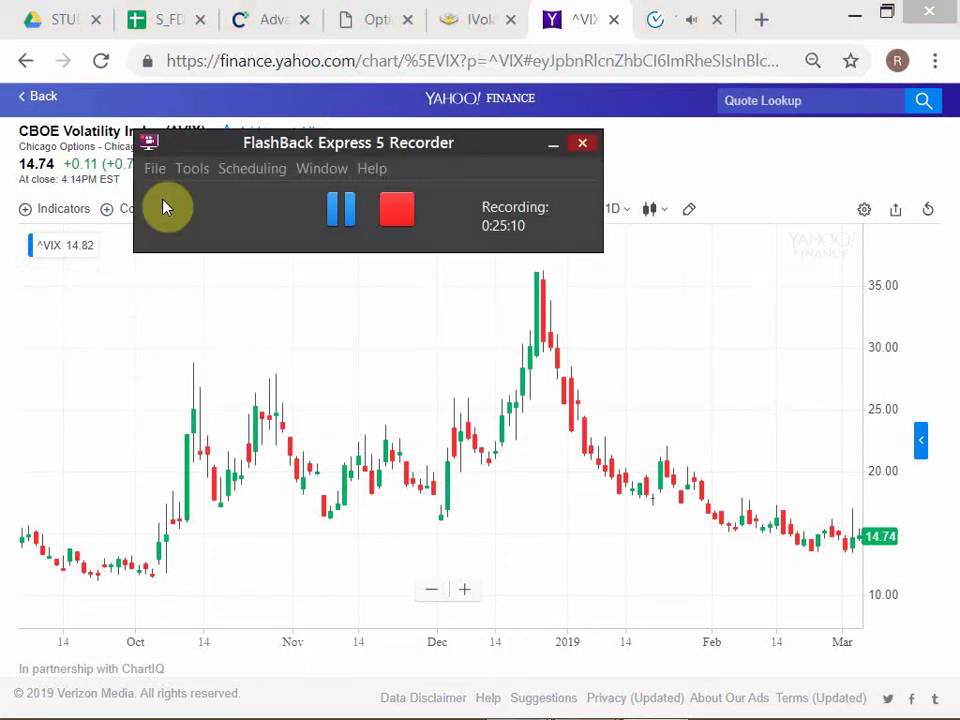
{"action": "key", "text": "alt+Tab"}
{"action": "key", "text": "alt+Tab"}
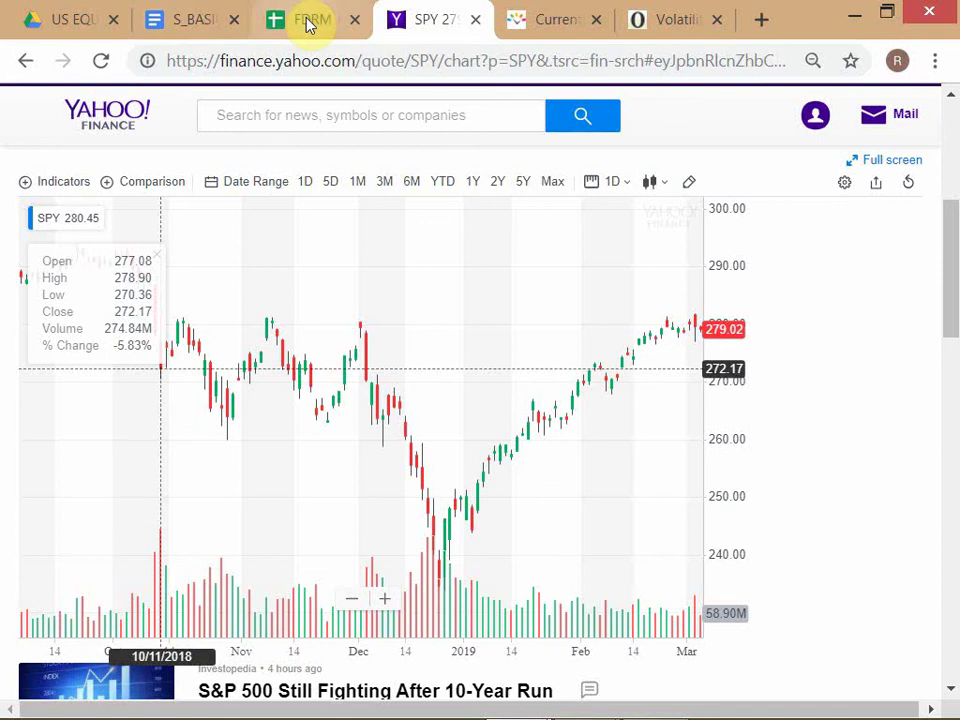
Step: Show two years of SPY price history on the Yahoo Finance chart
{"action": "left_click", "coordinate": [308, 24]}
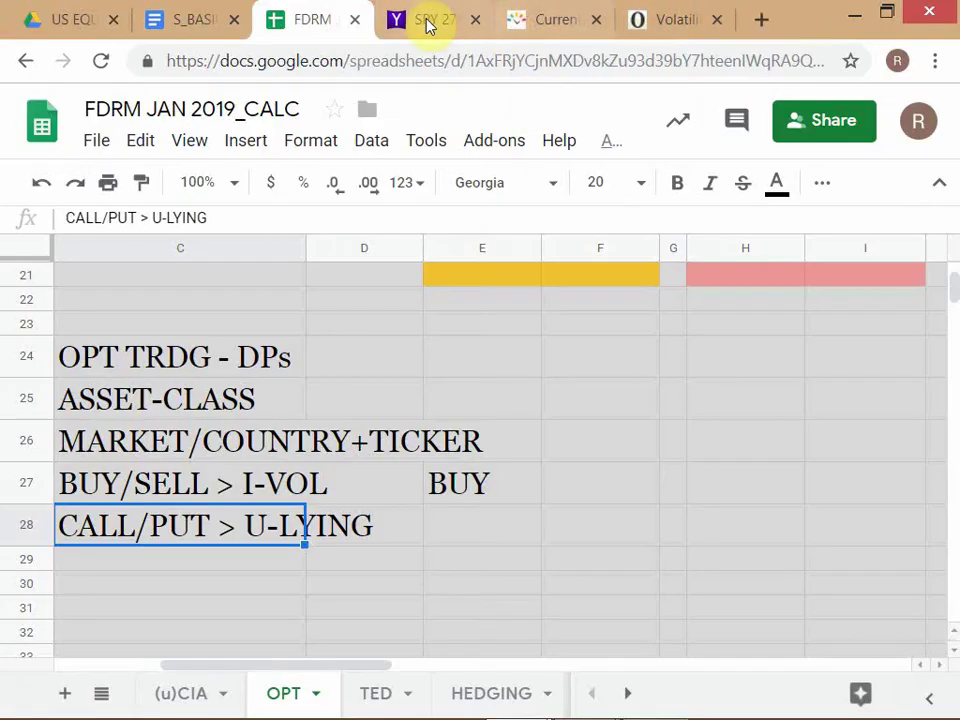
{"action": "left_click", "coordinate": [425, 22]}
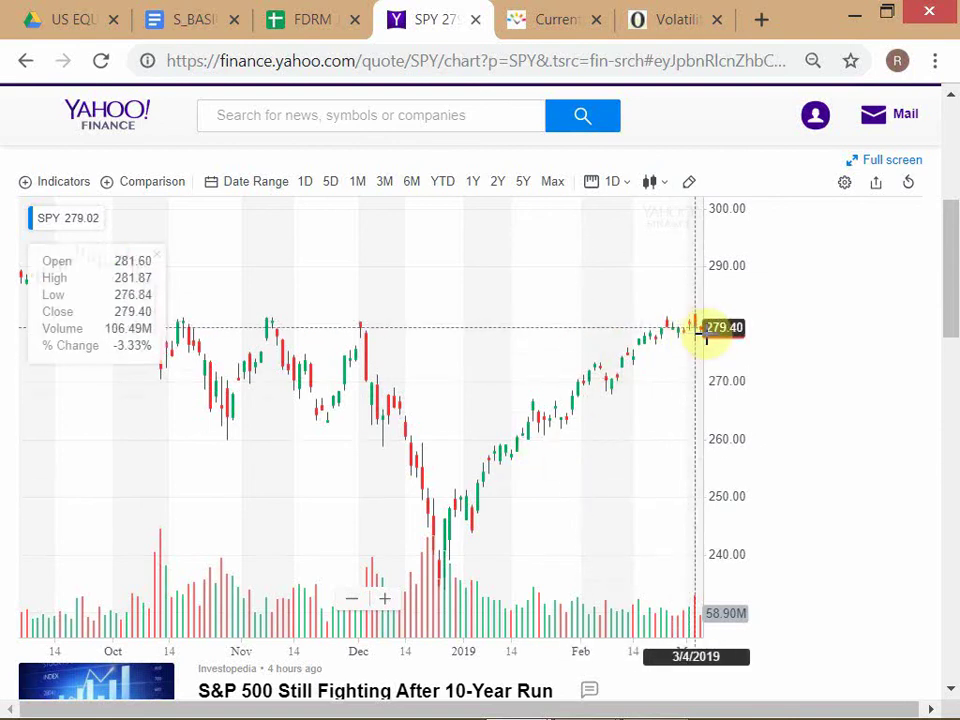
{"action": "left_click", "coordinate": [472, 186]}
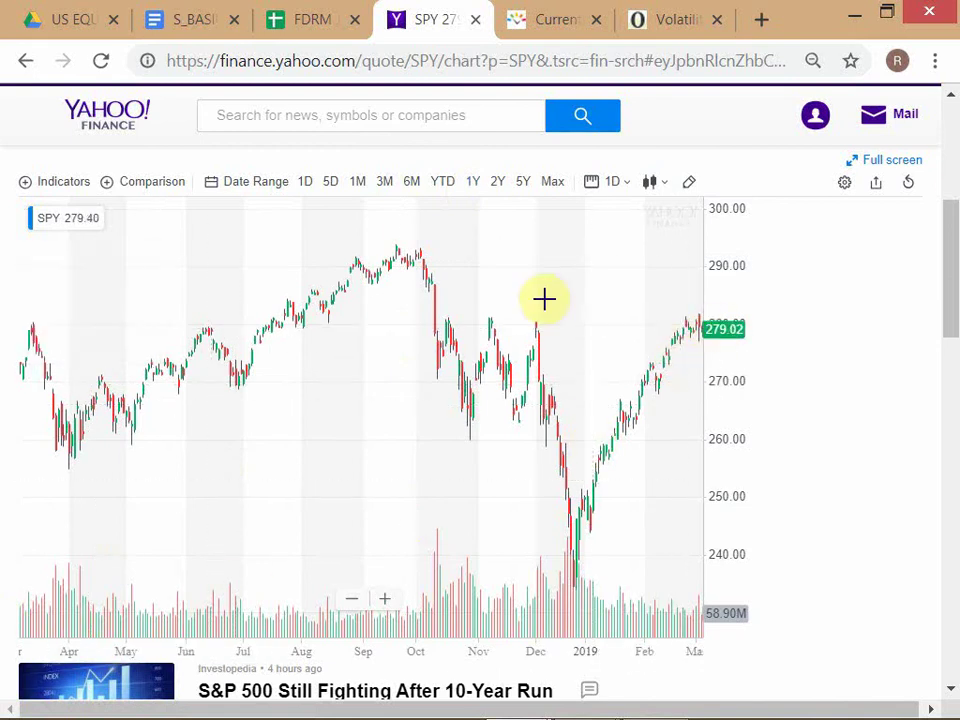
{"action": "left_click", "coordinate": [499, 190]}
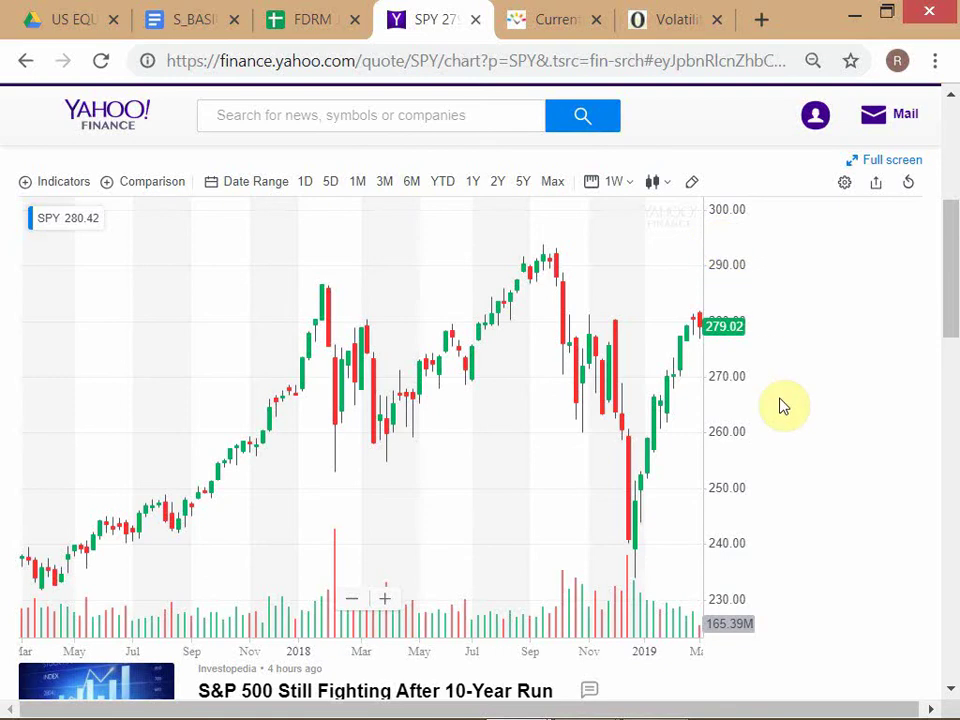
Step: Return to the FDRM JAN 2019_CALC spreadsheet's OPT sheet
{"action": "key", "text": "alt+Tab"}
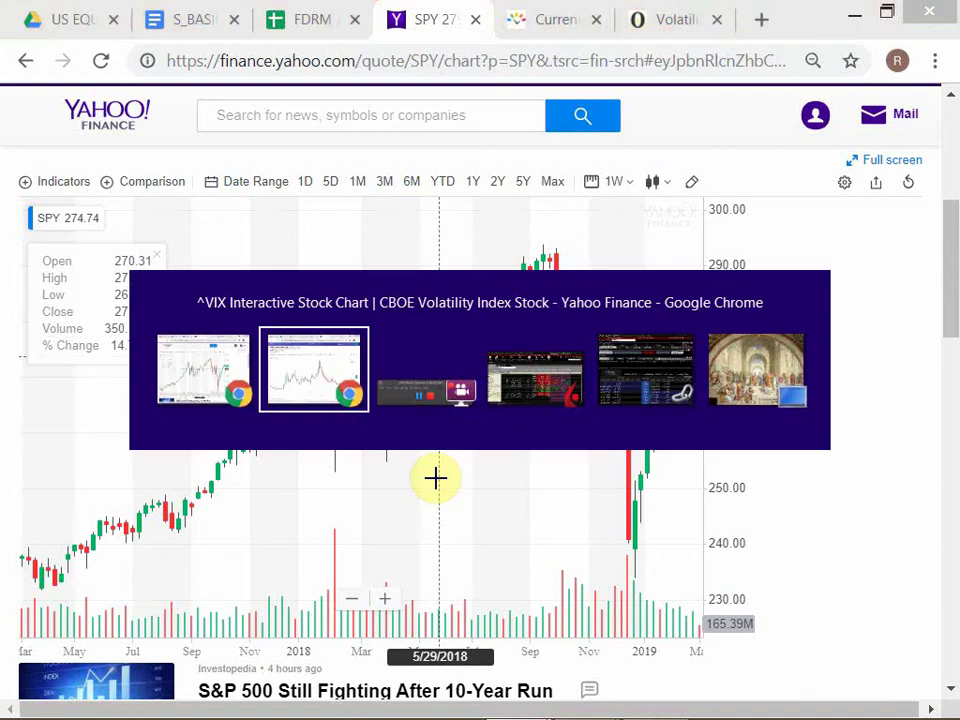
{"action": "key", "text": "alt+Tab"}
{"action": "left_click", "coordinate": [280, 26]}
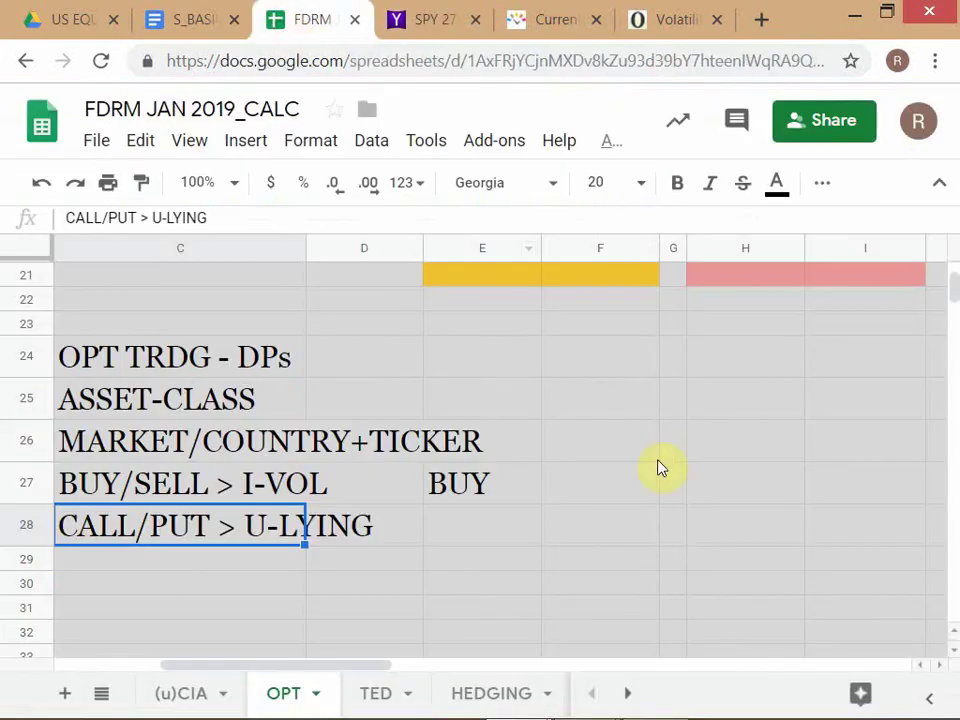
Step: Narrow column C so UNDERLYING ASSET sits next to the implied-volatility matrix
{"action": "scroll", "coordinate": [684, 503], "scroll_direction": "up", "scroll_amount": 5}
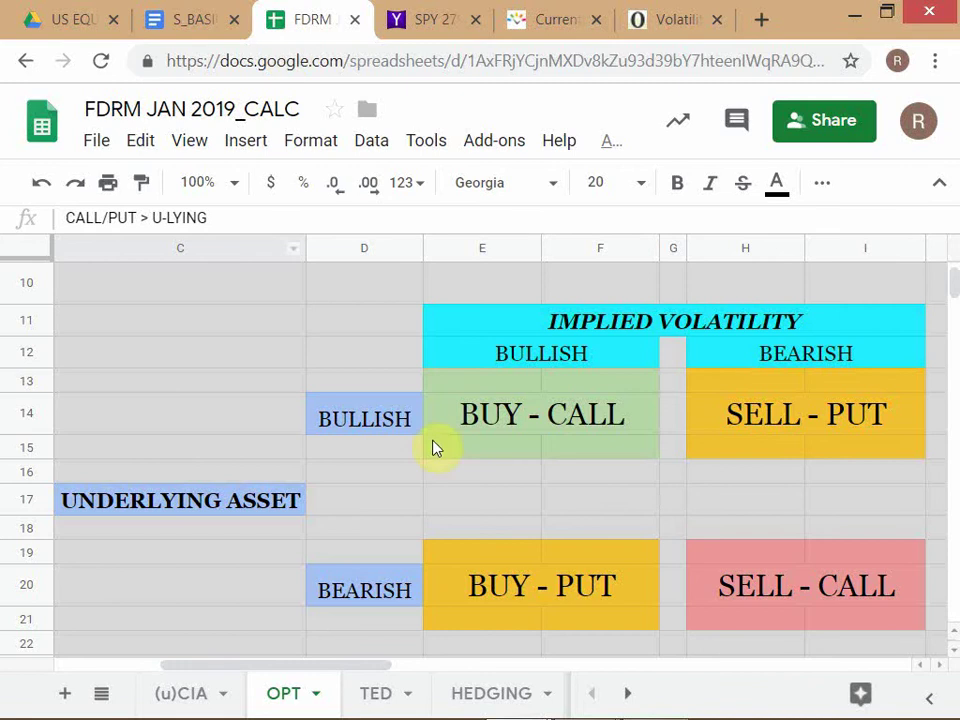
{"action": "left_click", "coordinate": [649, 496]}
{"action": "key", "text": "Right"}
{"action": "key", "text": "Right"}
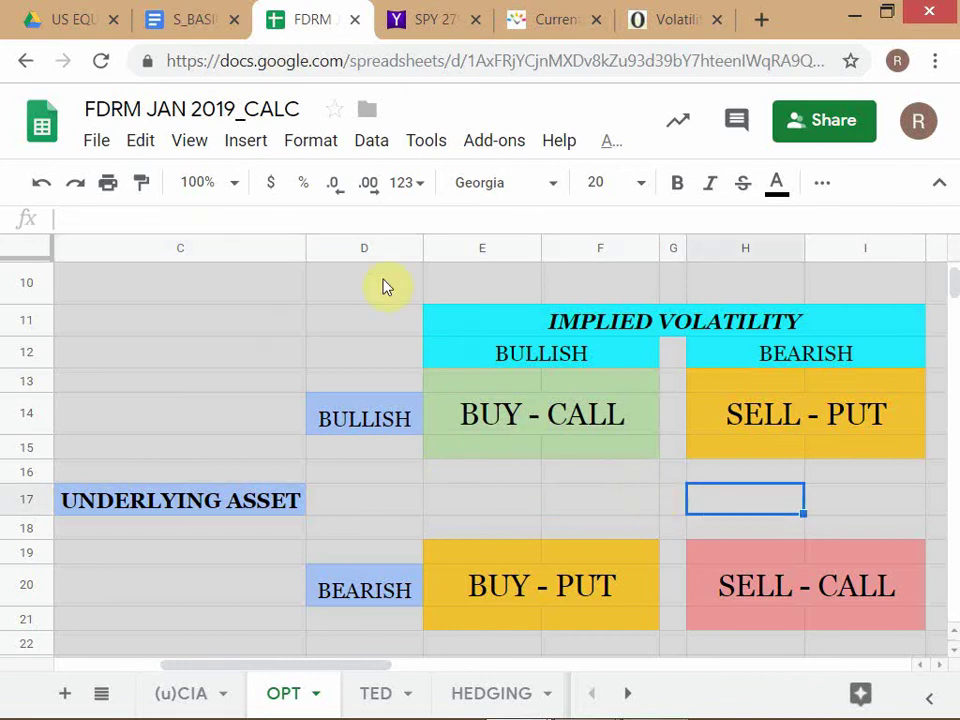
{"action": "left_click_drag", "start_coordinate": [305, 249], "coordinate": [208, 251]}
{"action": "left_click", "coordinate": [386, 514]}
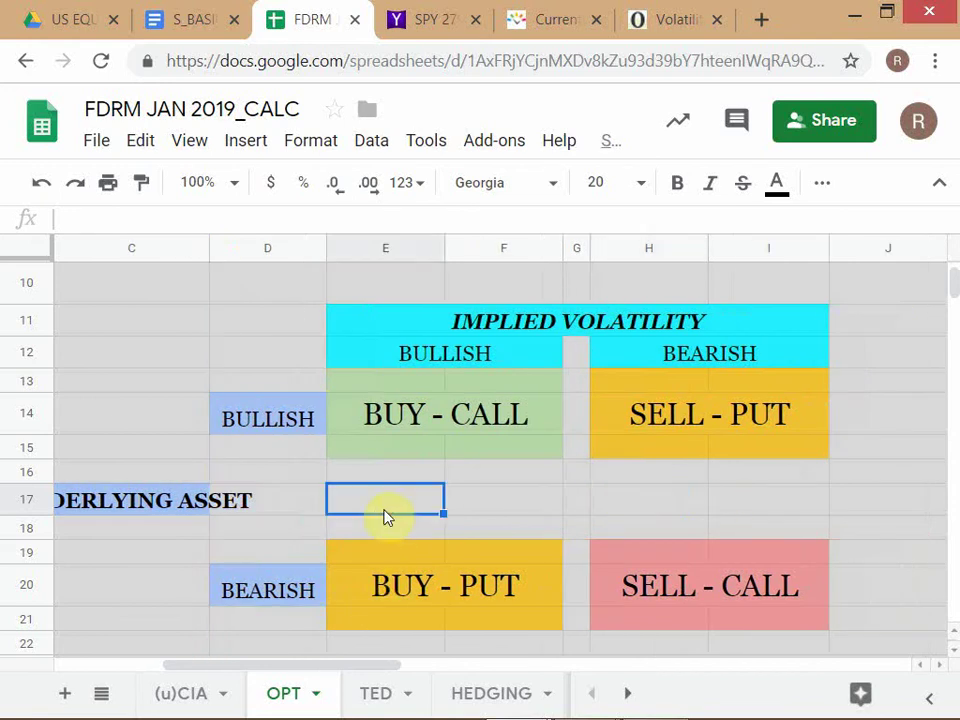
{"action": "key", "text": "Right"}
{"action": "key", "text": "Right"}
{"action": "key", "text": "Right"}
{"action": "key", "text": "Right"}
{"action": "key", "text": "Right"}
{"action": "key", "text": "Right"}
{"action": "key", "text": "Left"}
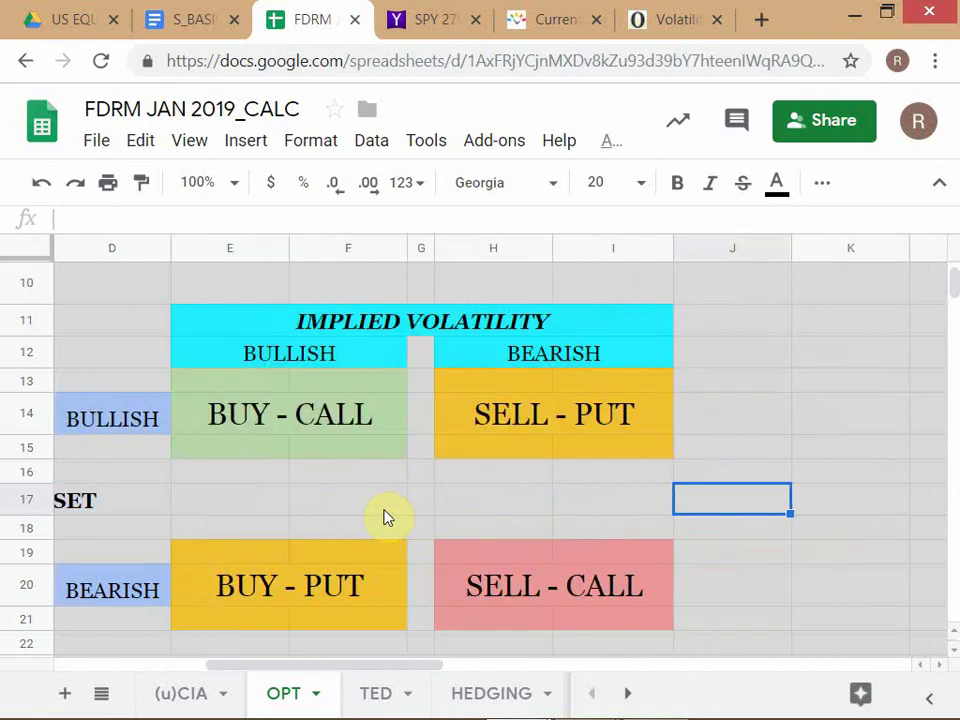
{"action": "key", "text": "Left"}
{"action": "key", "text": "Left"}
{"action": "key", "text": "Left"}
{"action": "key", "text": "Left"}
{"action": "key", "text": "Left"}
{"action": "key", "text": "Left"}
{"action": "key", "text": "Left"}
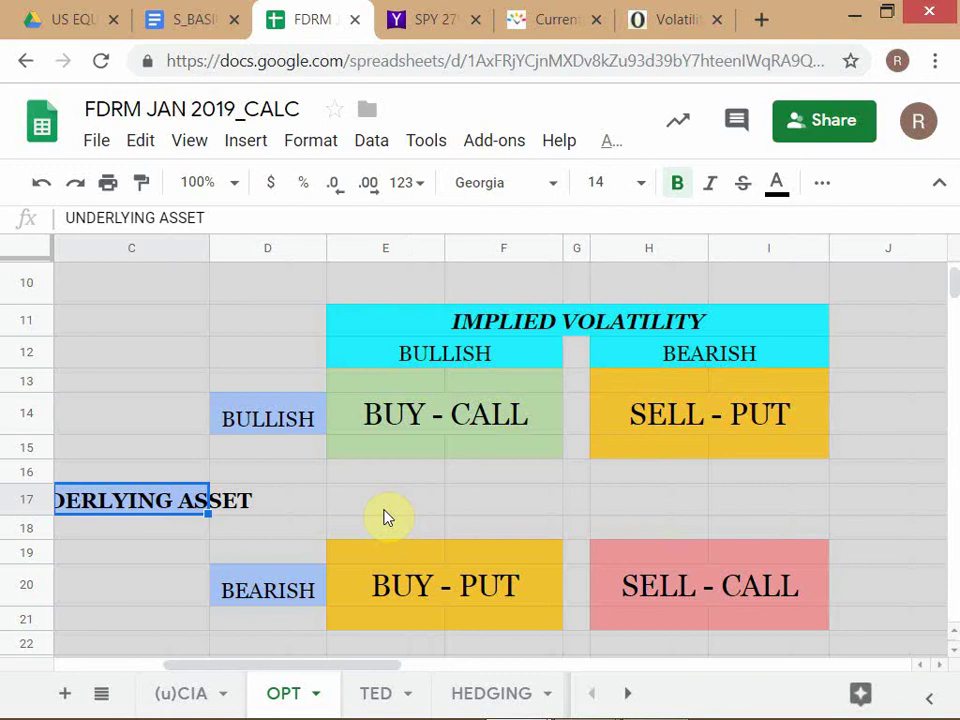
{"action": "key", "text": "Left"}
{"action": "key", "text": "Right"}
{"action": "key", "text": "Right"}
{"action": "key", "text": "Right"}
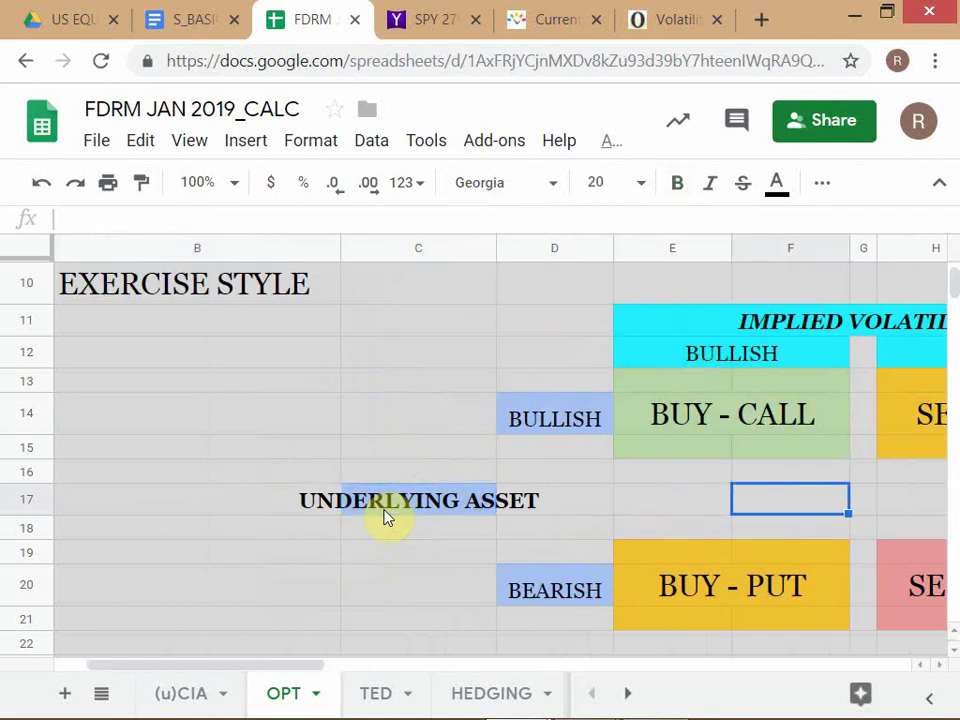
{"action": "left_click_drag", "start_coordinate": [494, 248], "coordinate": [461, 253]}
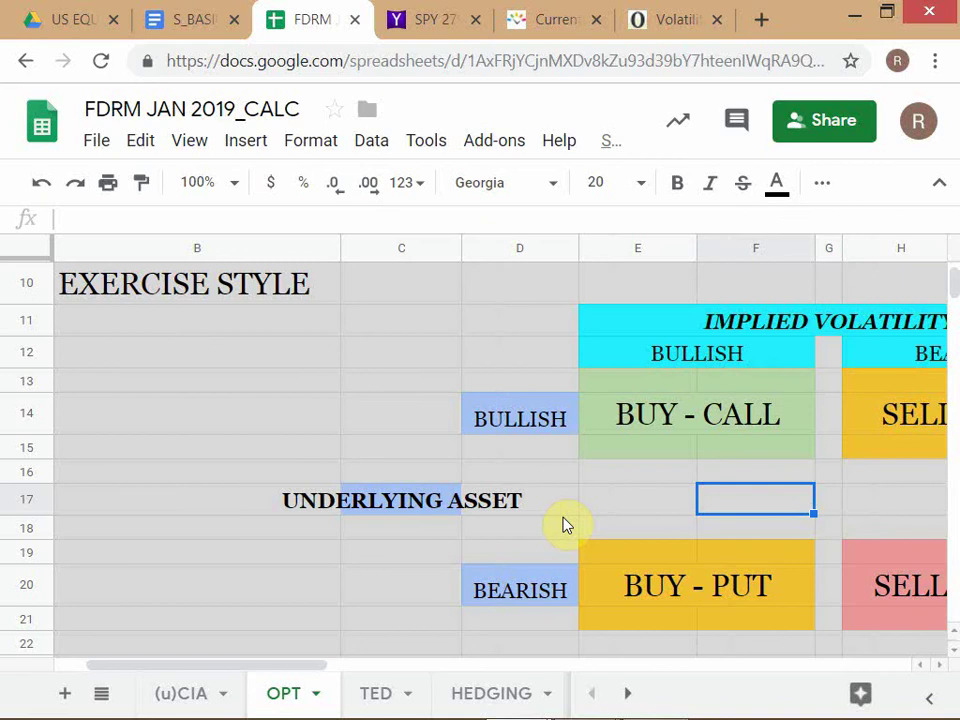
{"action": "key", "text": "Right"}
{"action": "key", "text": "Right"}
{"action": "key", "text": "Right"}
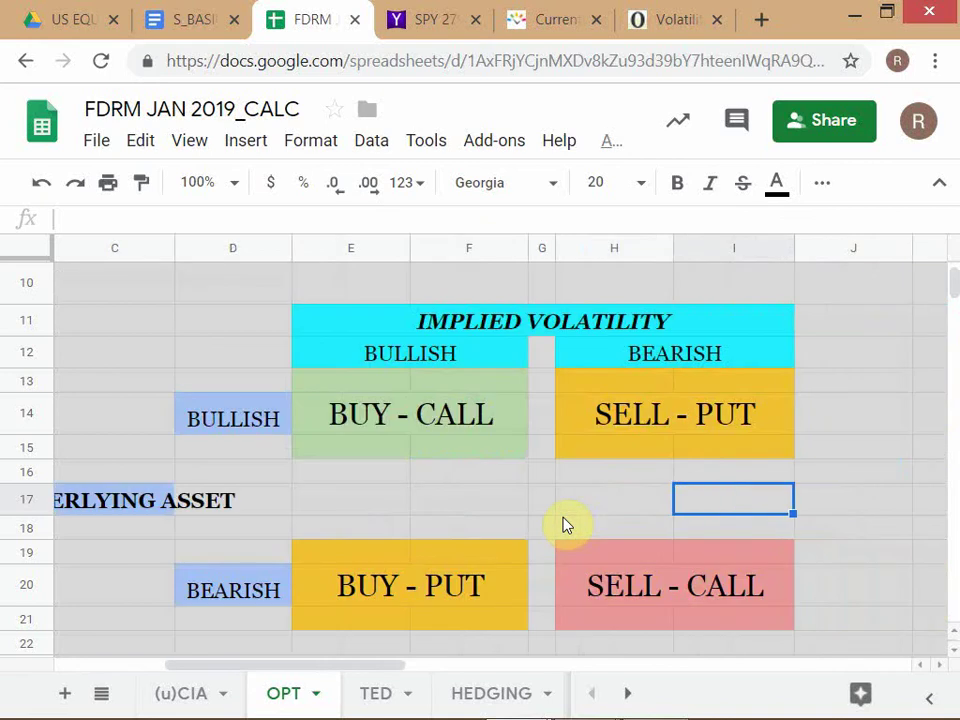
Step: Zoom the page to 90% and narrow column B to shift the matrix left
{"action": "left_click", "coordinate": [422, 287]}
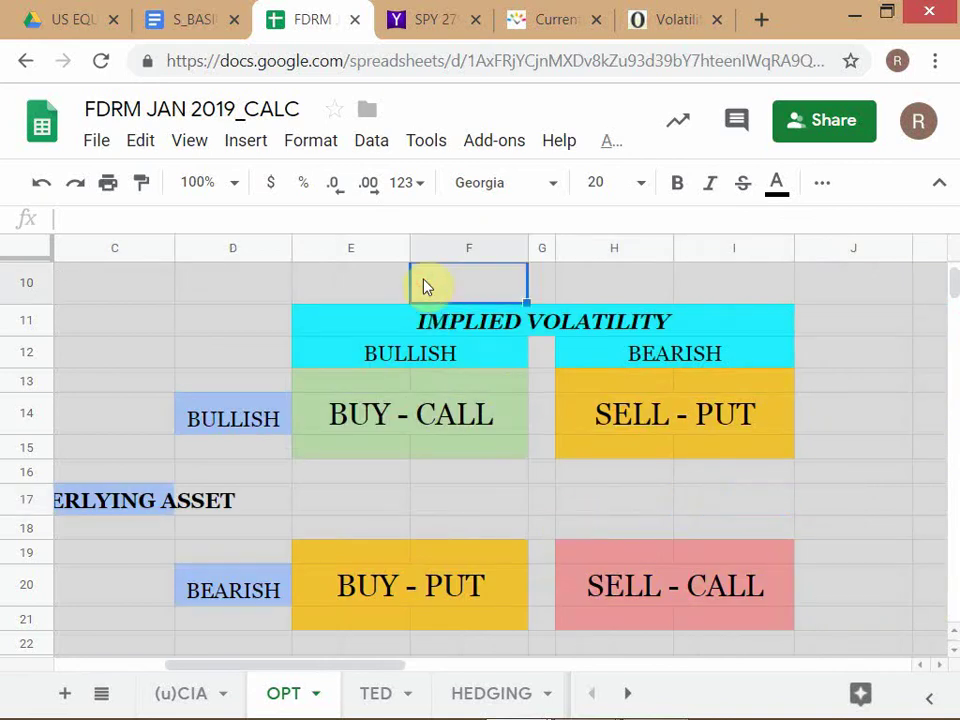
{"action": "key", "text": "ctrl+minus"}
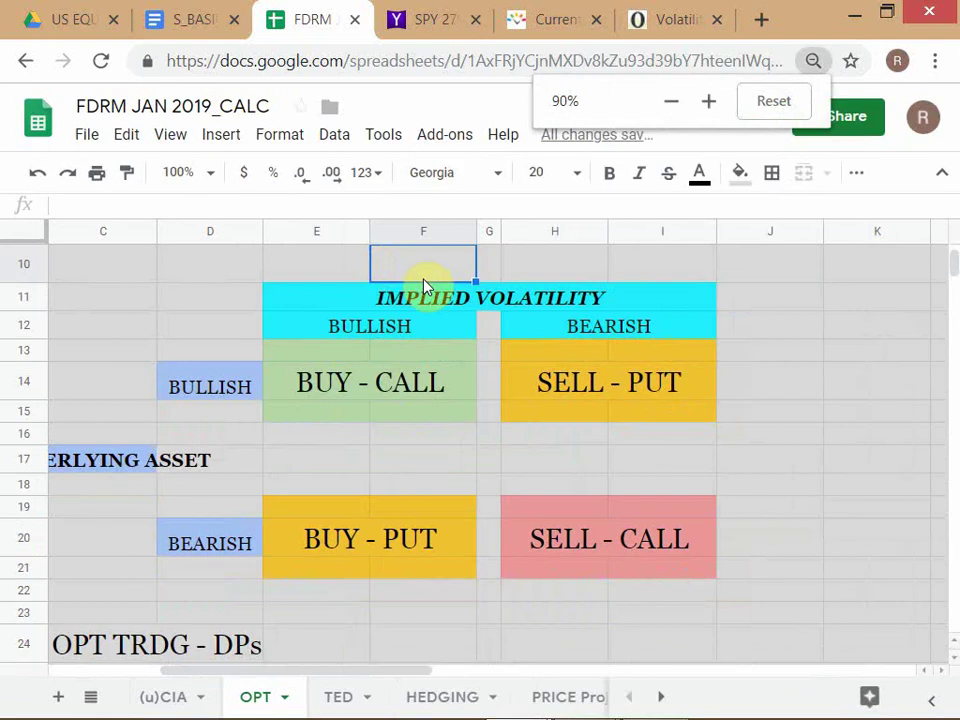
{"action": "left_click", "coordinate": [388, 463]}
{"action": "key", "text": "Left"}
{"action": "key", "text": "Left"}
{"action": "key", "text": "Left"}
{"action": "key", "text": "Left"}
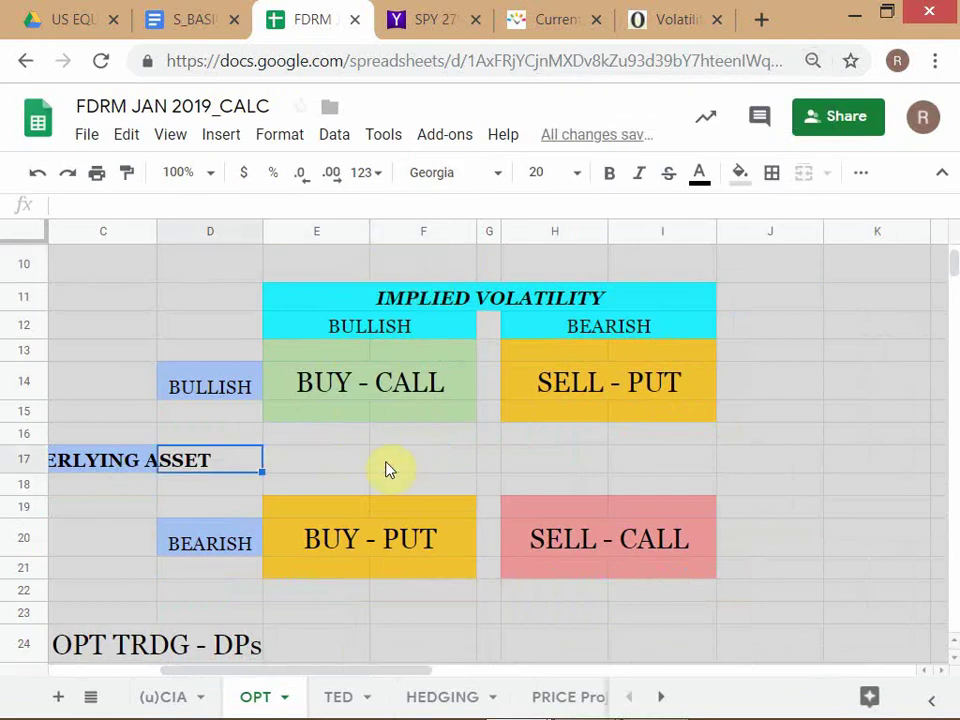
{"action": "key", "text": "Right"}
{"action": "key", "text": "Right"}
{"action": "key", "text": "Right"}
{"action": "key", "text": "Right"}
{"action": "key", "text": "Right"}
{"action": "key", "text": "Right"}
{"action": "key", "text": "Right"}
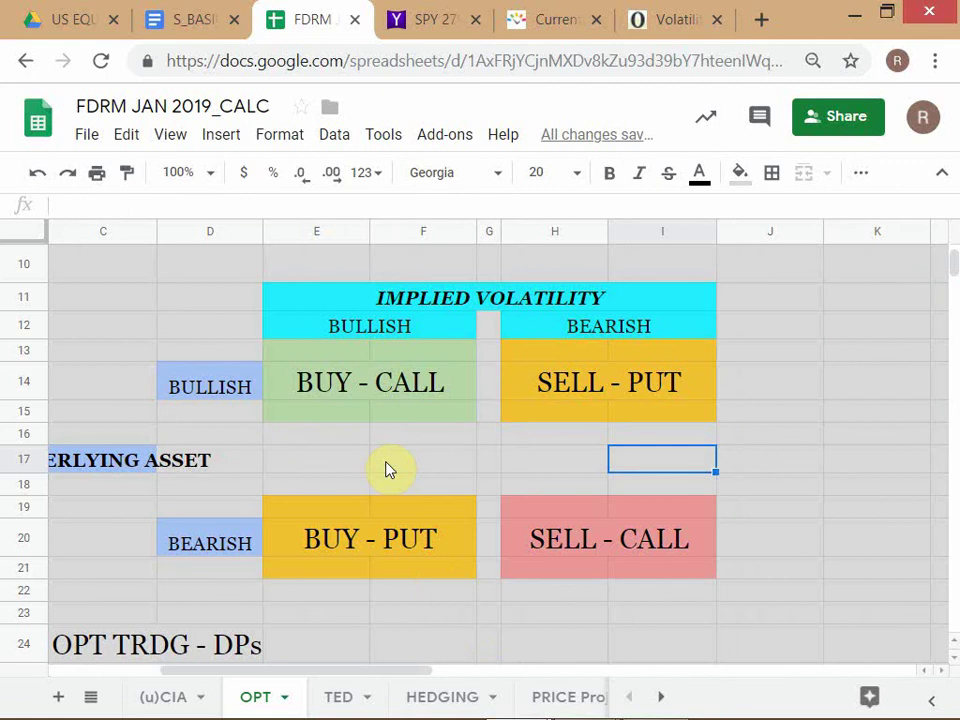
{"action": "left_click", "coordinate": [375, 679]}
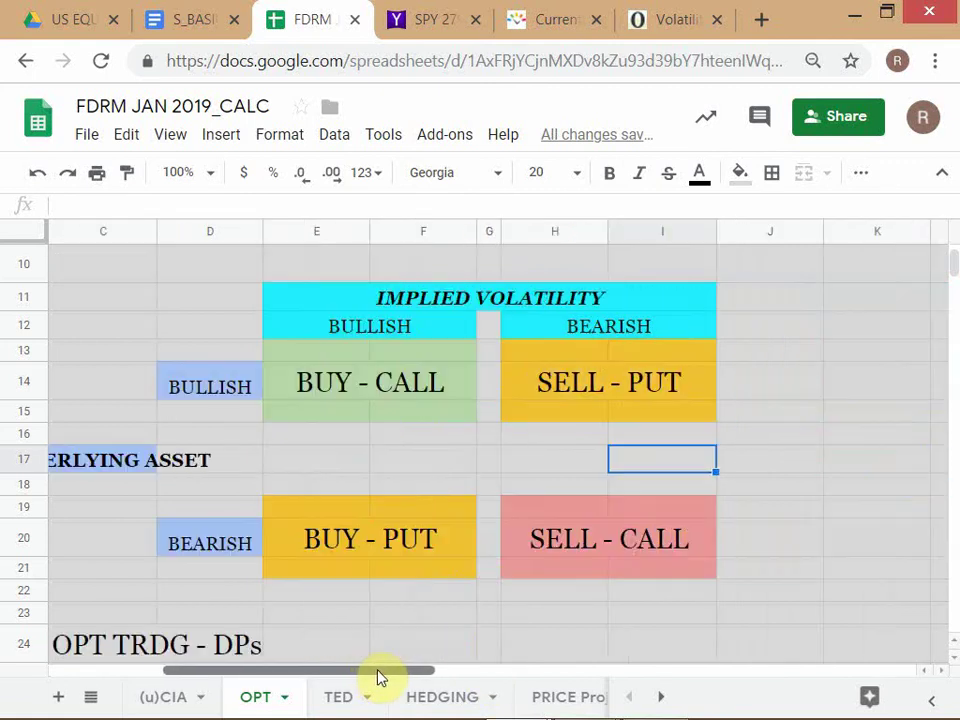
{"action": "scroll", "coordinate": [377, 677], "scroll_direction": "left", "scroll_amount": 3}
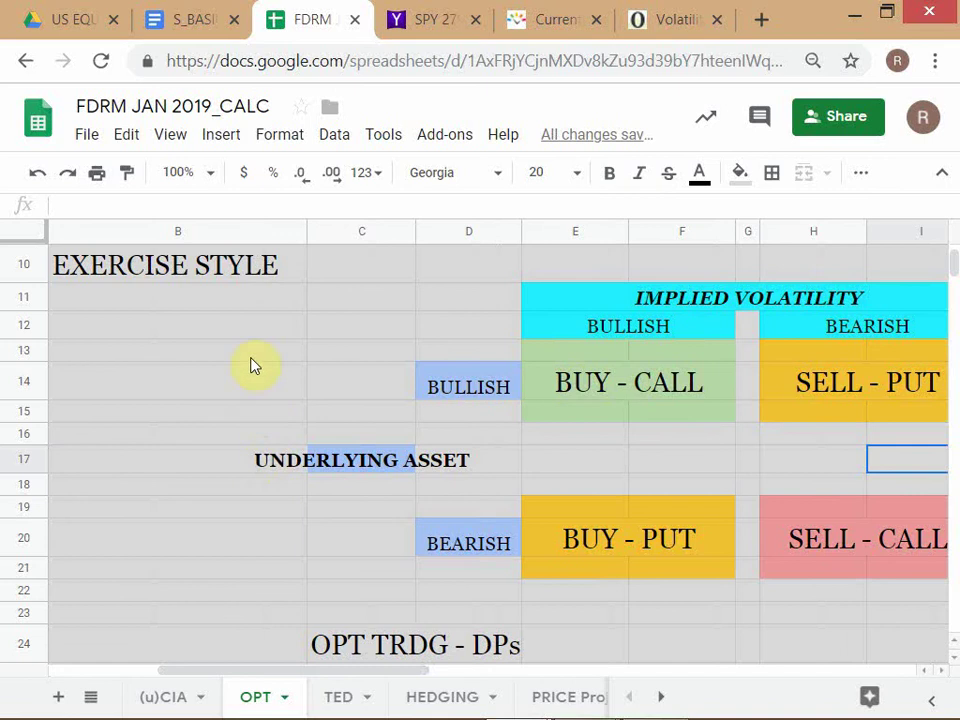
{"action": "left_click_drag", "start_coordinate": [303, 233], "coordinate": [165, 232]}
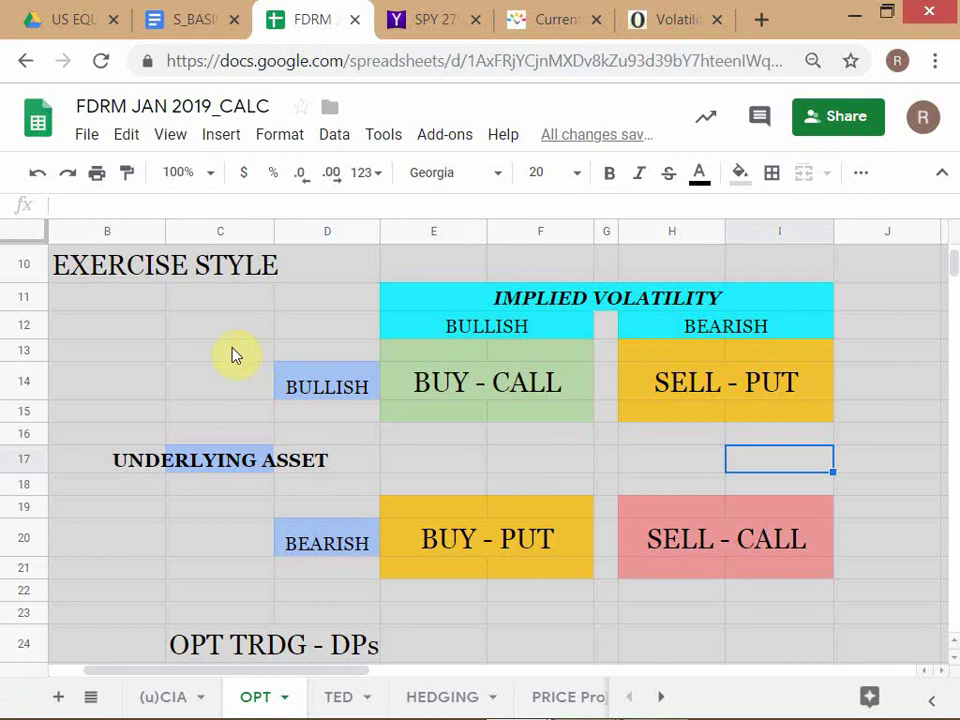
Step: Review cells B17 and D18 of the matrix, then move to the Yahoo Finance SPY chart
{"action": "left_click", "coordinate": [152, 466]}
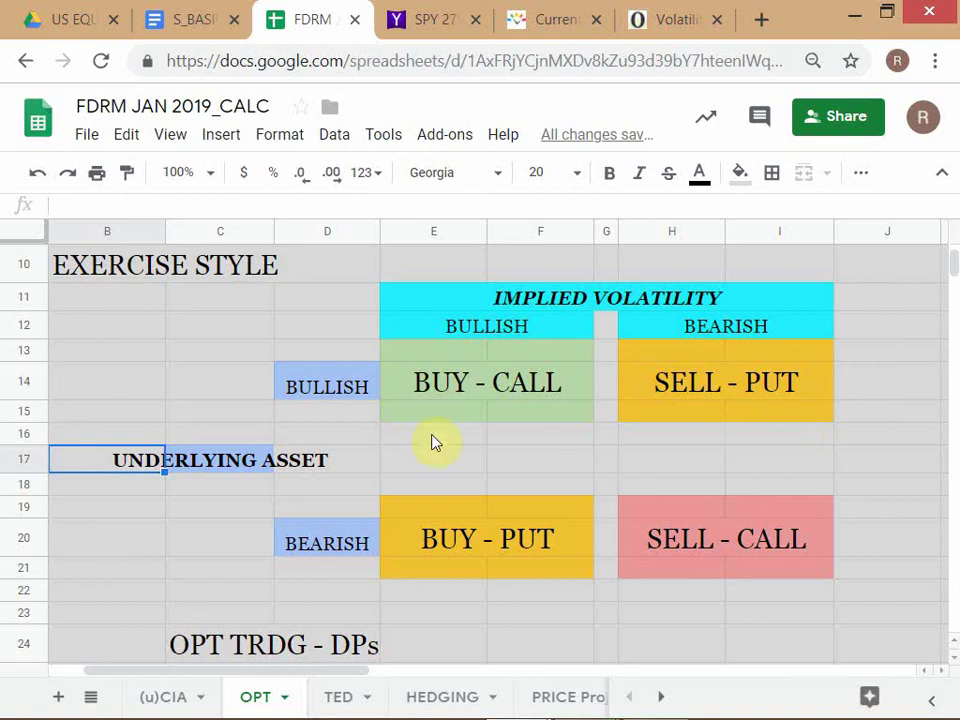
{"action": "left_click", "coordinate": [323, 485]}
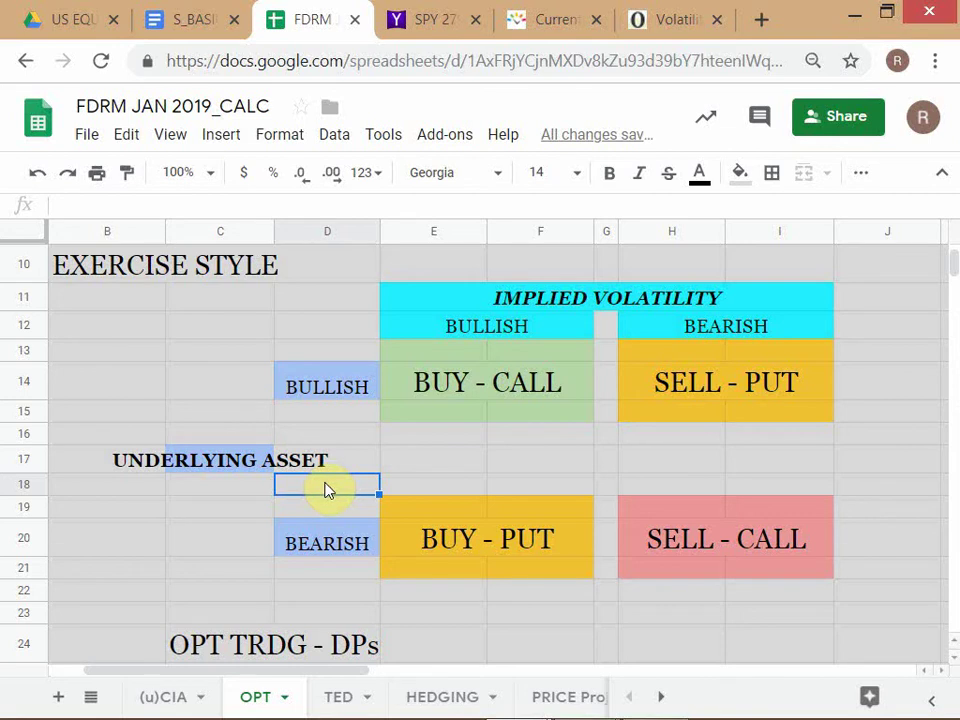
{"action": "key", "text": "ctrl+Tab"}
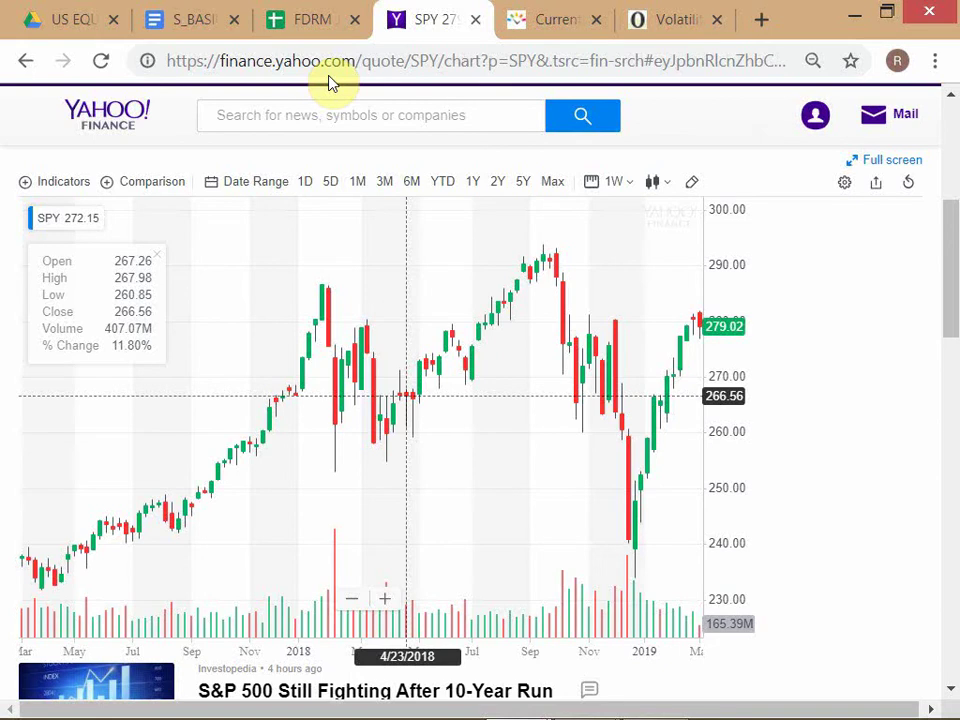
{"action": "left_click", "coordinate": [306, 20]}
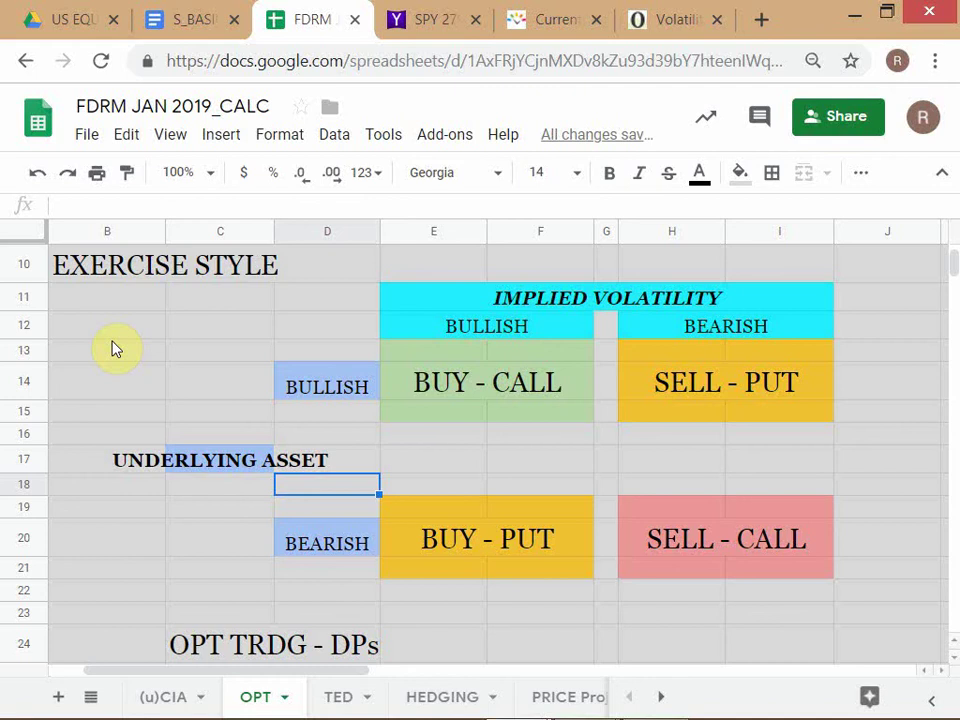
{"action": "left_click", "coordinate": [422, 21]}
{"action": "mouse_move", "coordinate": [30, 171]}
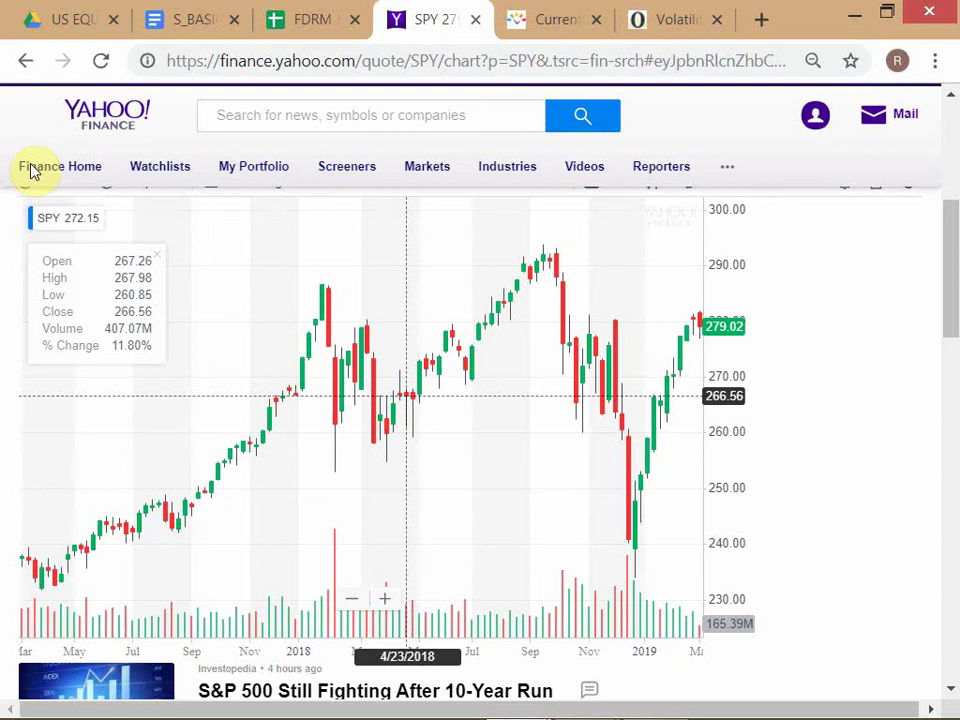
Step: Leave the Yahoo Finance SPY chart for the OPT sheet of FDRM JAN 2019_CALC
{"action": "left_click", "coordinate": [313, 22]}
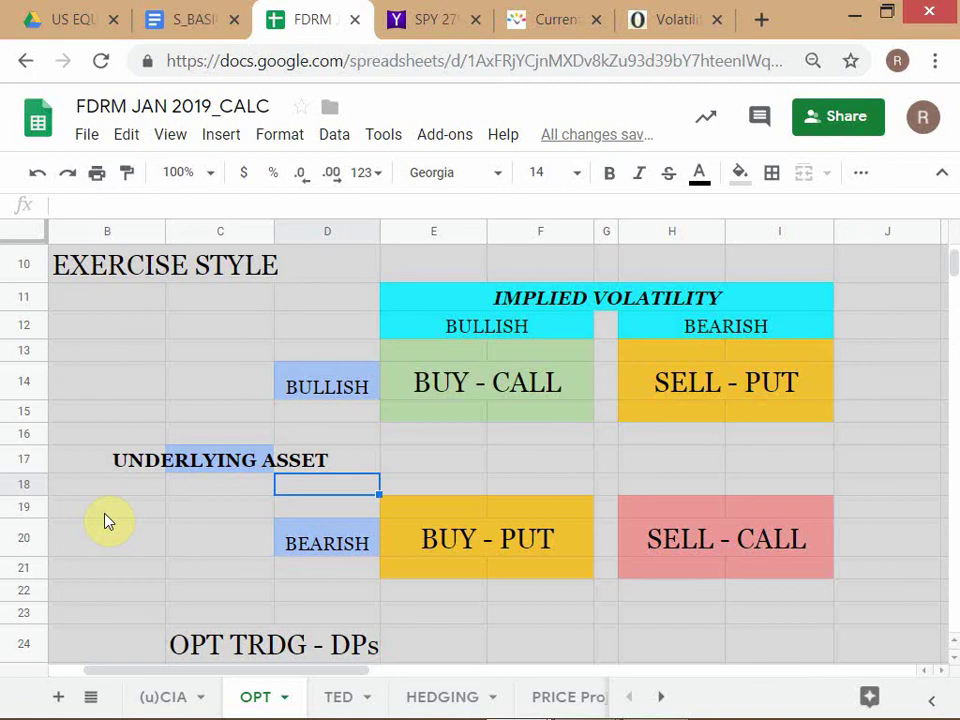
Step: Review the BULLISH, BUY - CALL and BULLISH D14 cells, then return to the SPY chart
{"action": "left_click", "coordinate": [520, 335]}
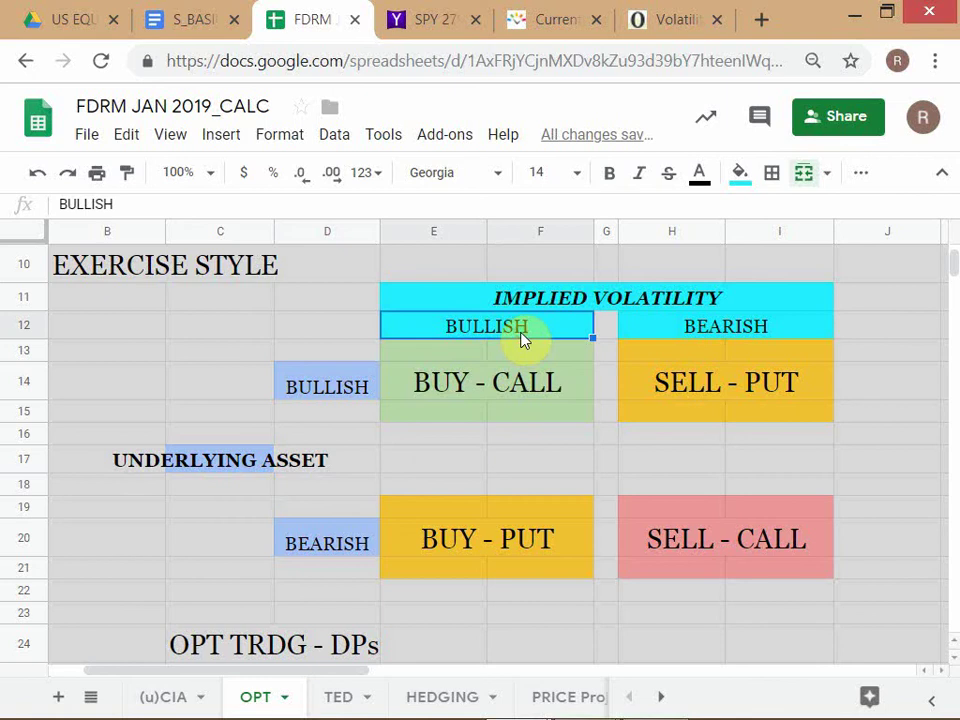
{"action": "left_click", "coordinate": [512, 405]}
{"action": "left_click", "coordinate": [462, 392]}
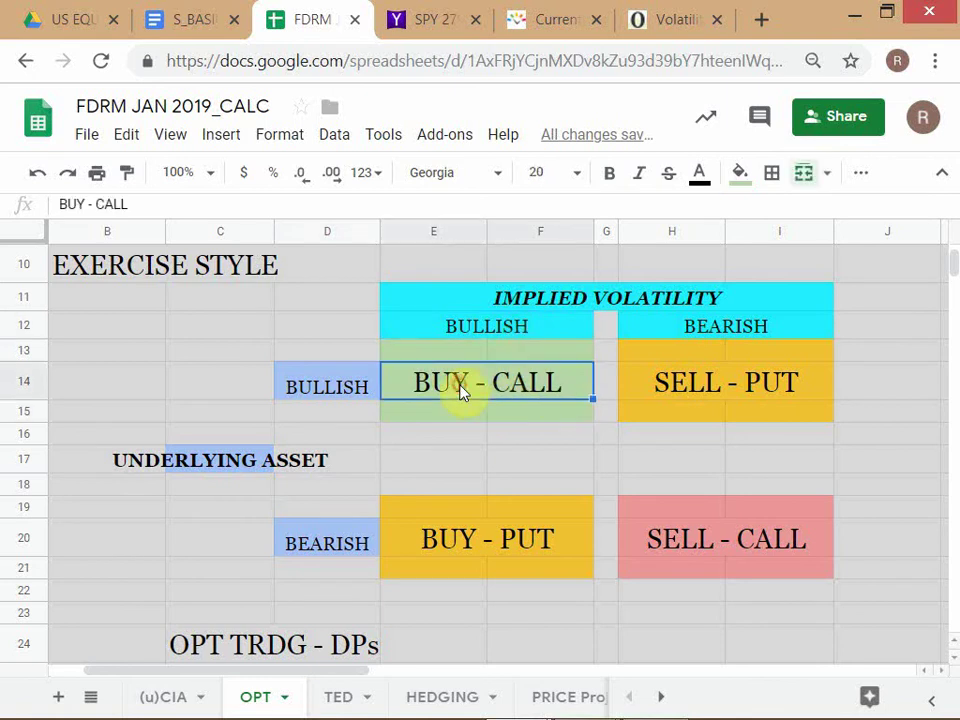
{"action": "left_click", "coordinate": [328, 388]}
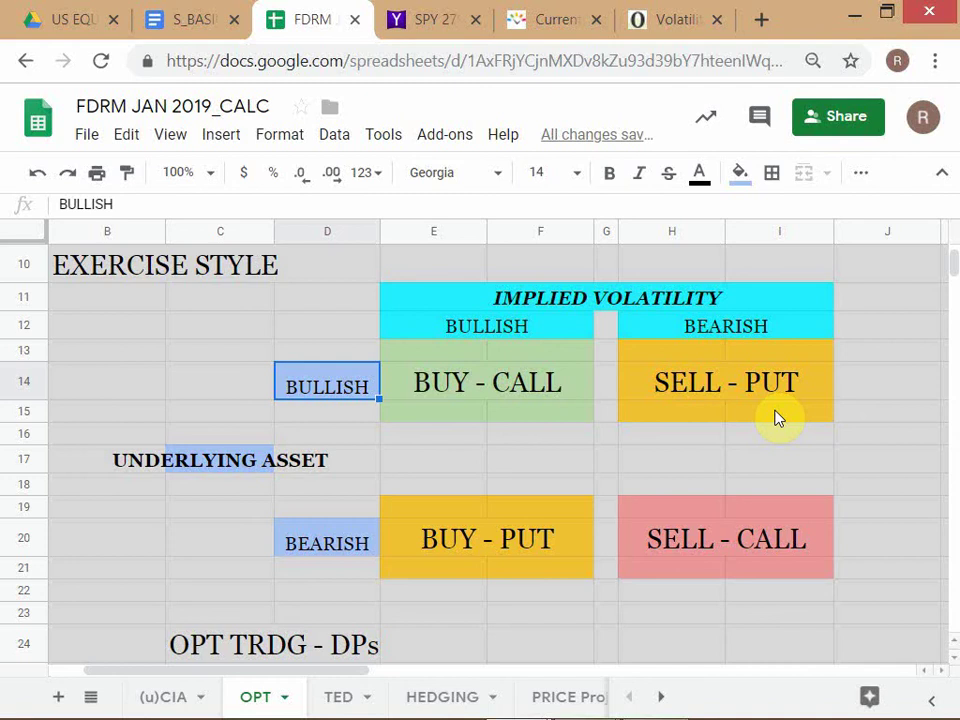
{"action": "left_click", "coordinate": [424, 22]}
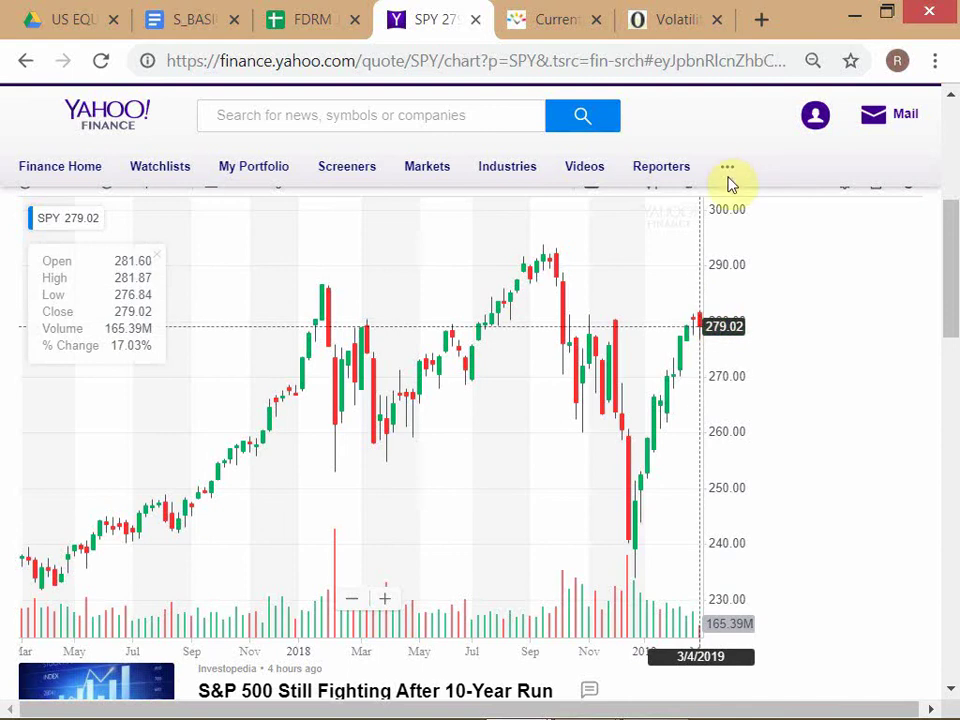
Step: Bring up the other Chrome window showing the ^VIX daily chart at 14.74
{"action": "mouse_move", "coordinate": [730, 174]}
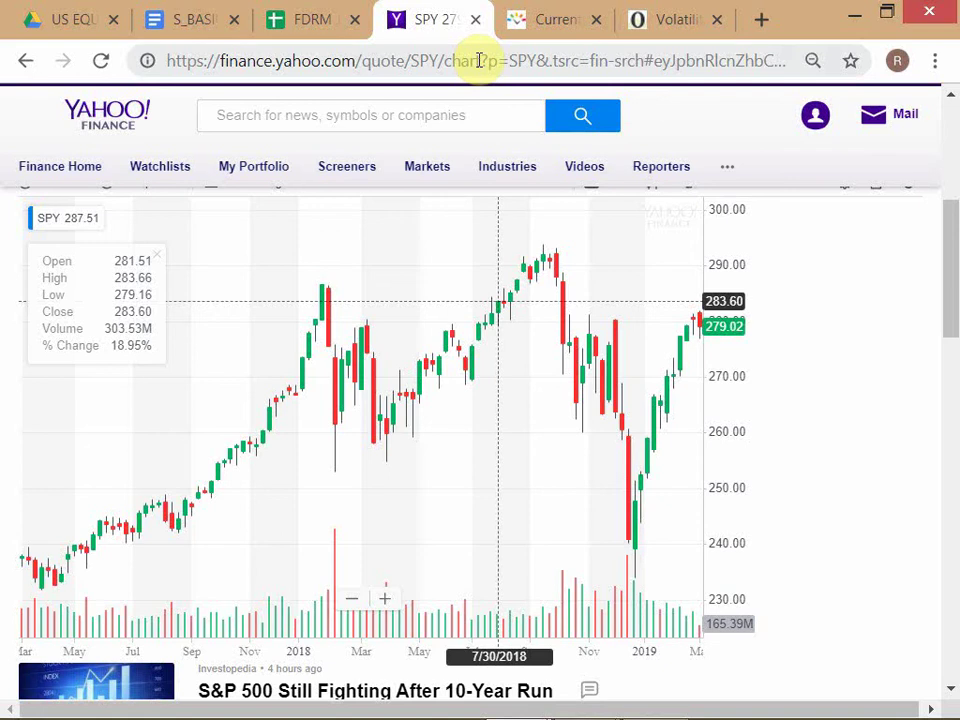
{"action": "key", "text": "alt+Tab"}
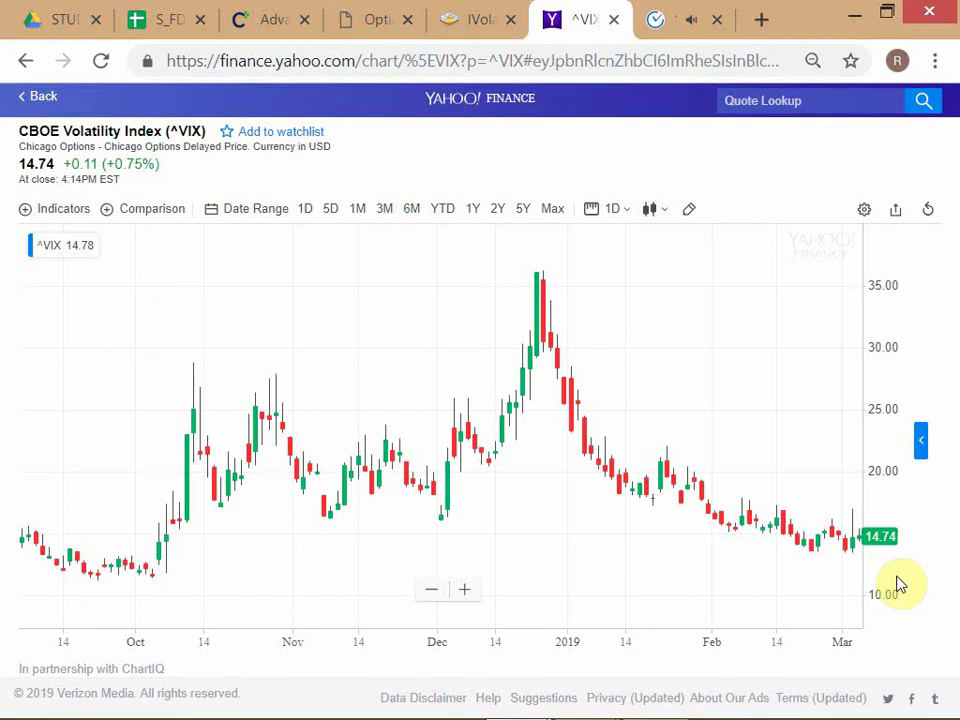
Step: Recalculate option-price.com with volatility 15 instead of 25, then return to the ^VIX chart
{"action": "left_click", "coordinate": [386, 26]}
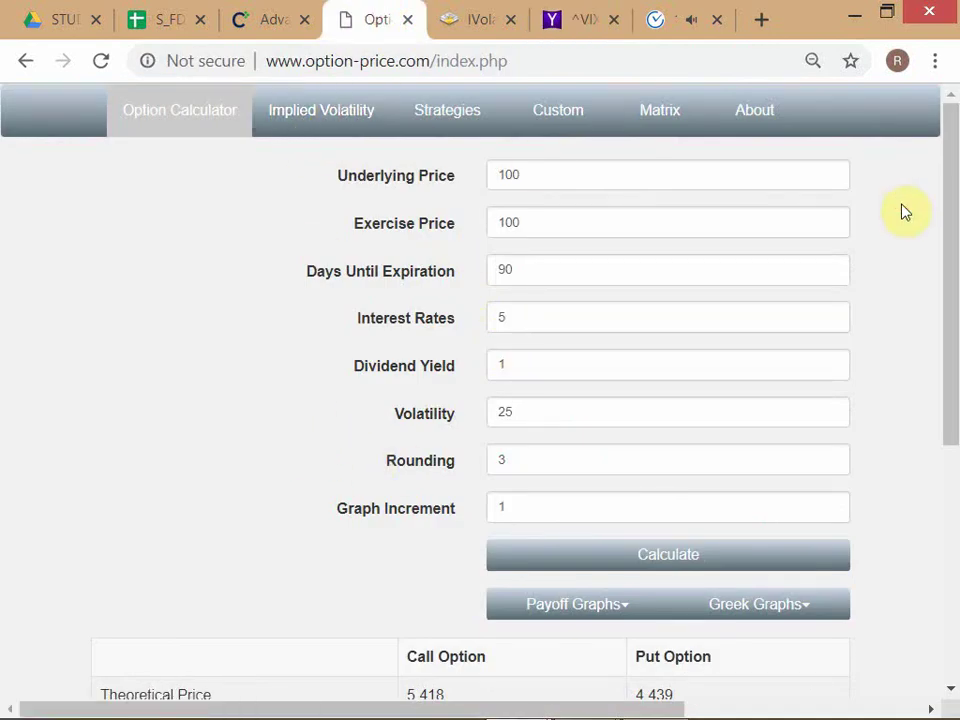
{"action": "key", "text": "ctrl+minus"}
{"action": "key", "text": "ctrl+minus"}
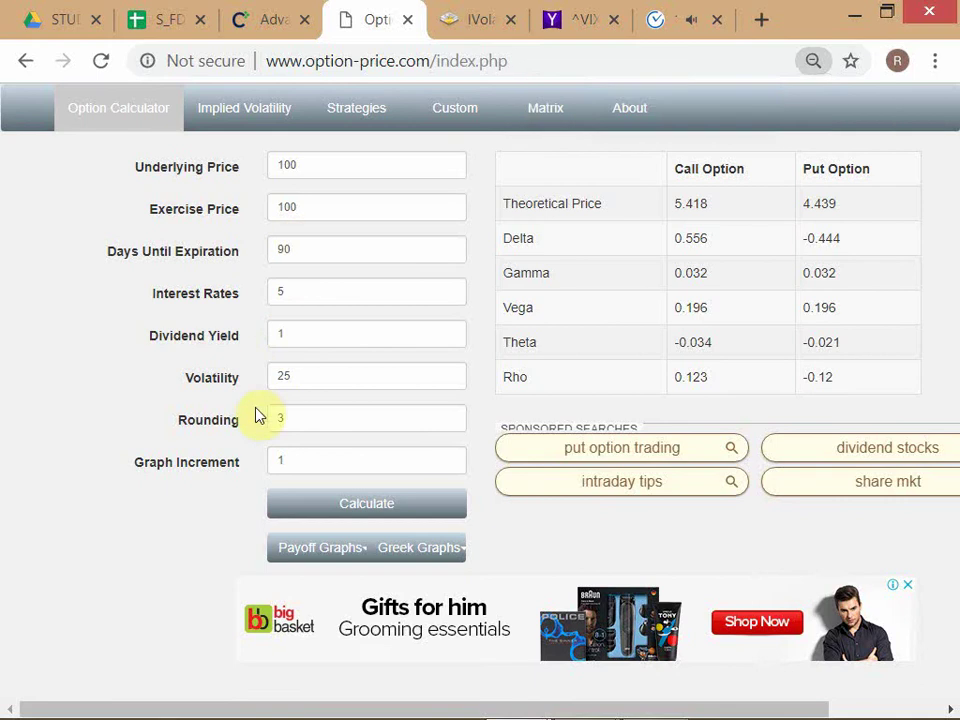
{"action": "left_click", "coordinate": [287, 380]}
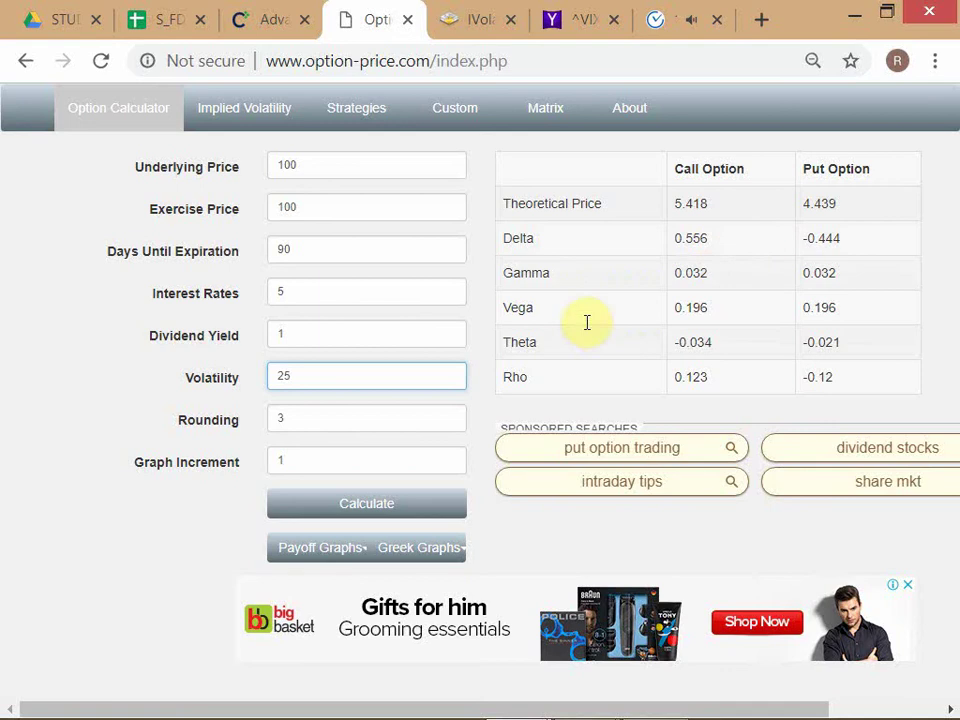
{"action": "left_click_drag", "start_coordinate": [306, 377], "coordinate": [257, 380]}
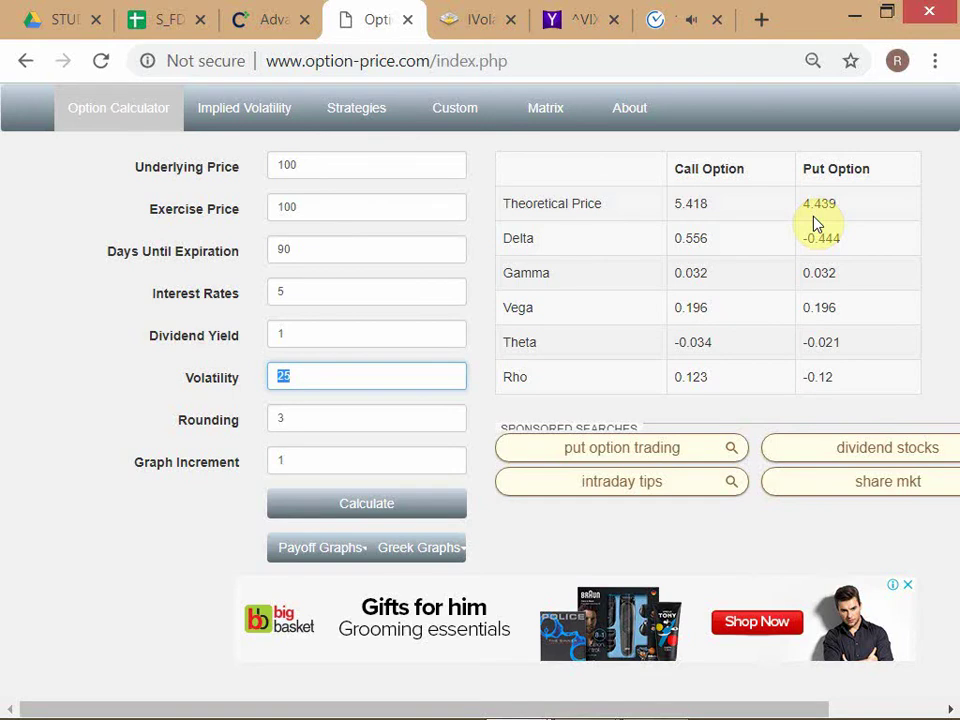
{"action": "type", "text": "15"}
{"action": "left_click", "coordinate": [382, 505]}
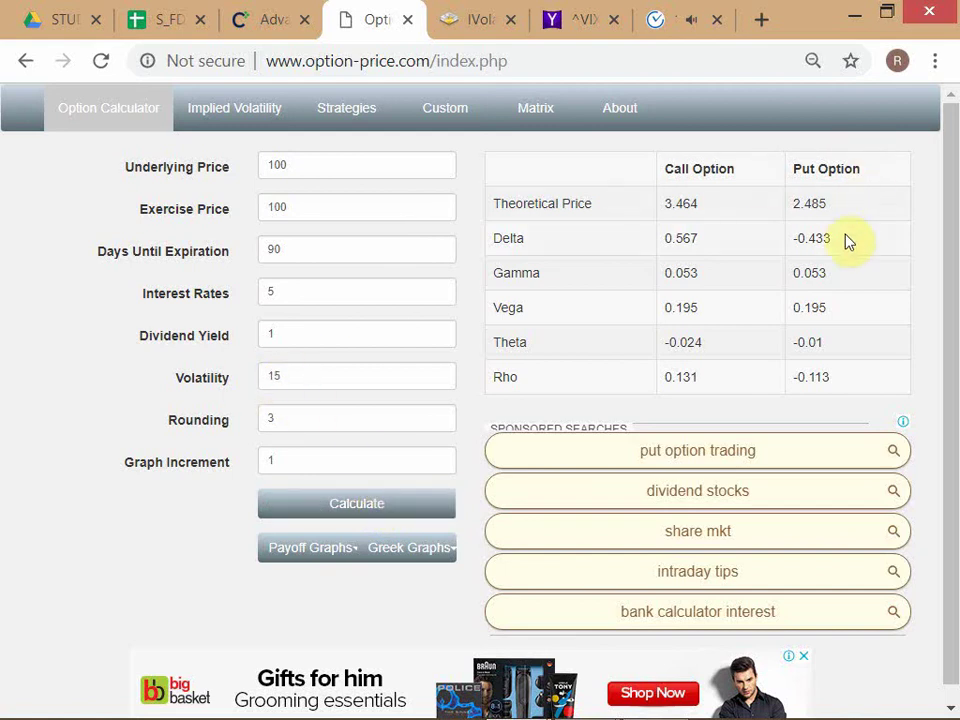
{"action": "left_click", "coordinate": [583, 20]}
{"action": "mouse_move", "coordinate": [853, 553]}
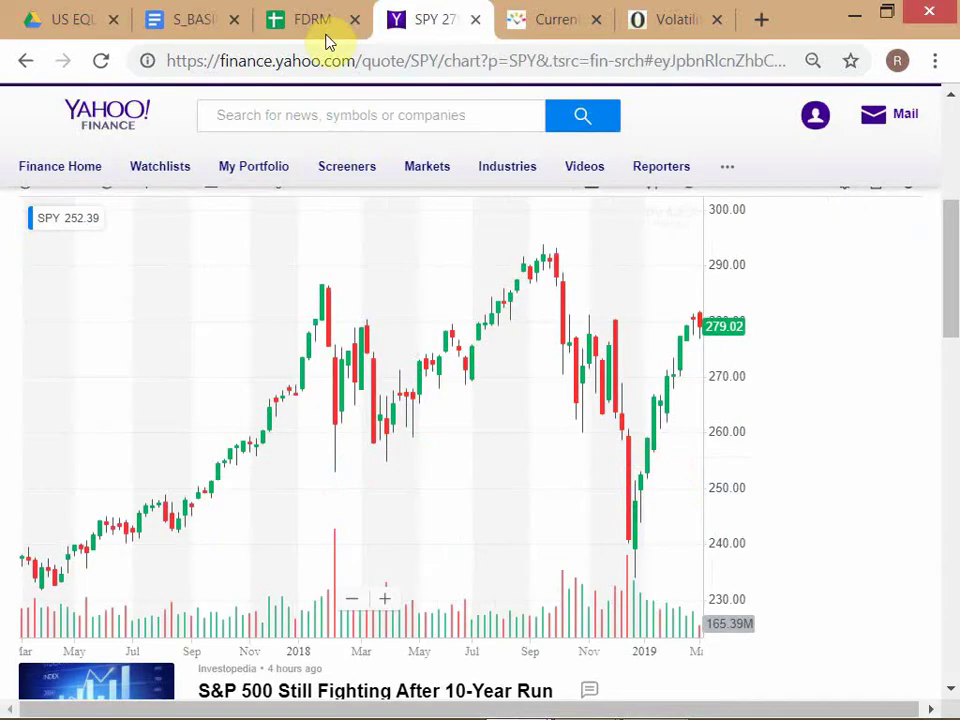
{"action": "left_click", "coordinate": [318, 20]}
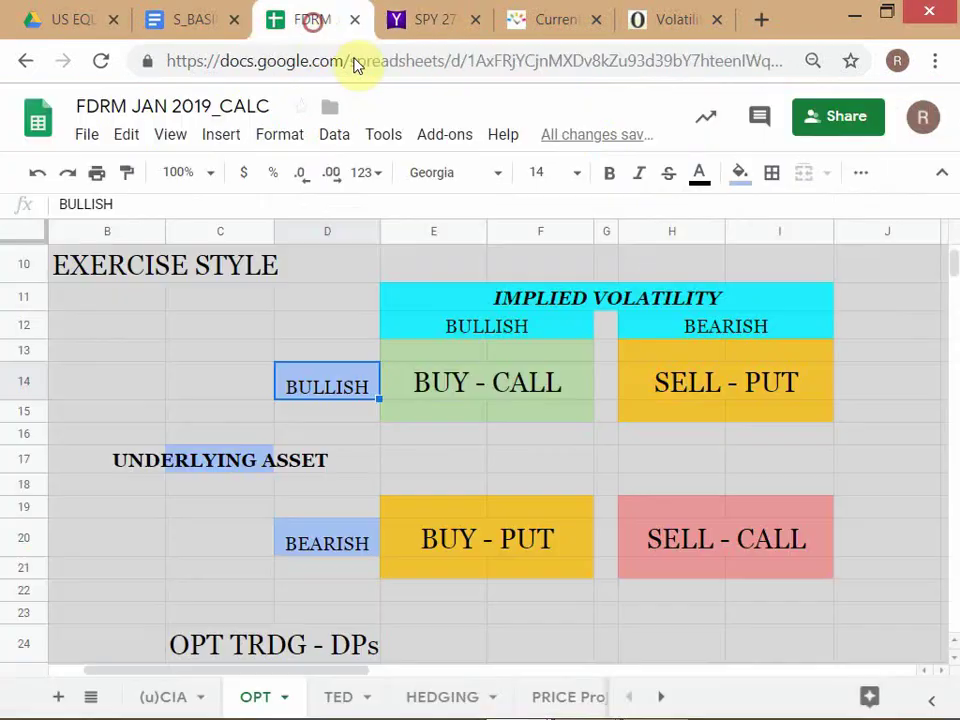
{"action": "left_click", "coordinate": [526, 400]}
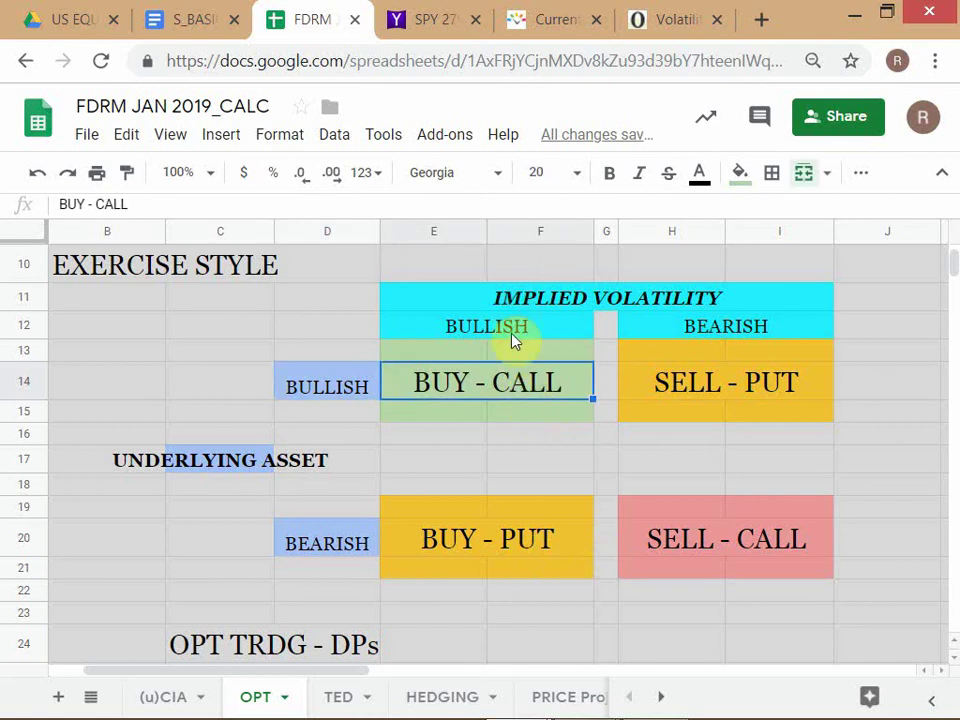
{"action": "left_click", "coordinate": [333, 402]}
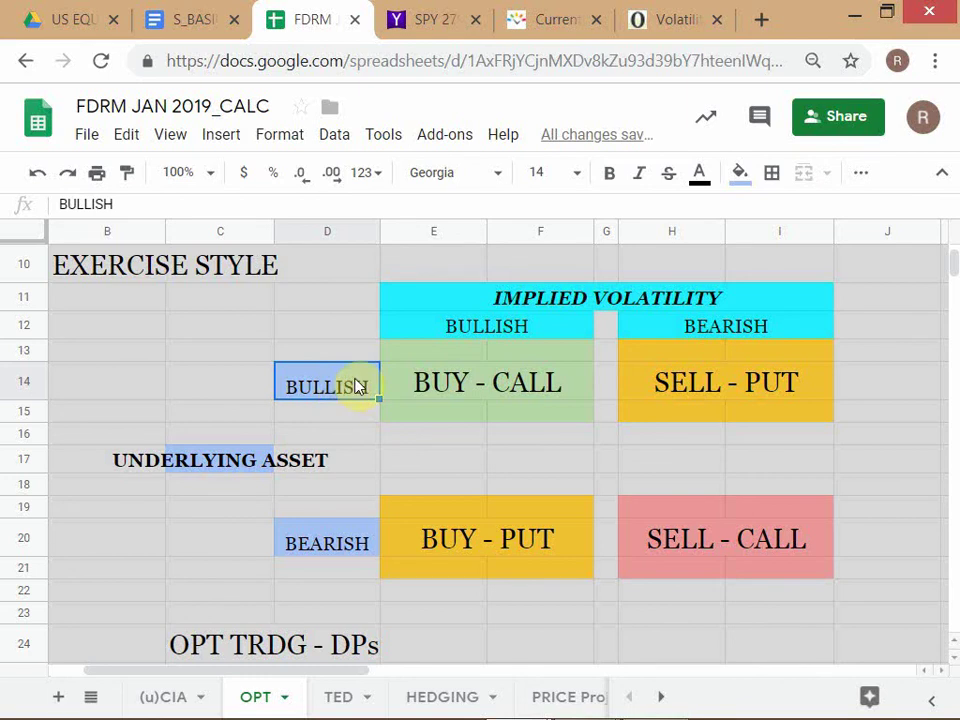
{"action": "left_click", "coordinate": [473, 330]}
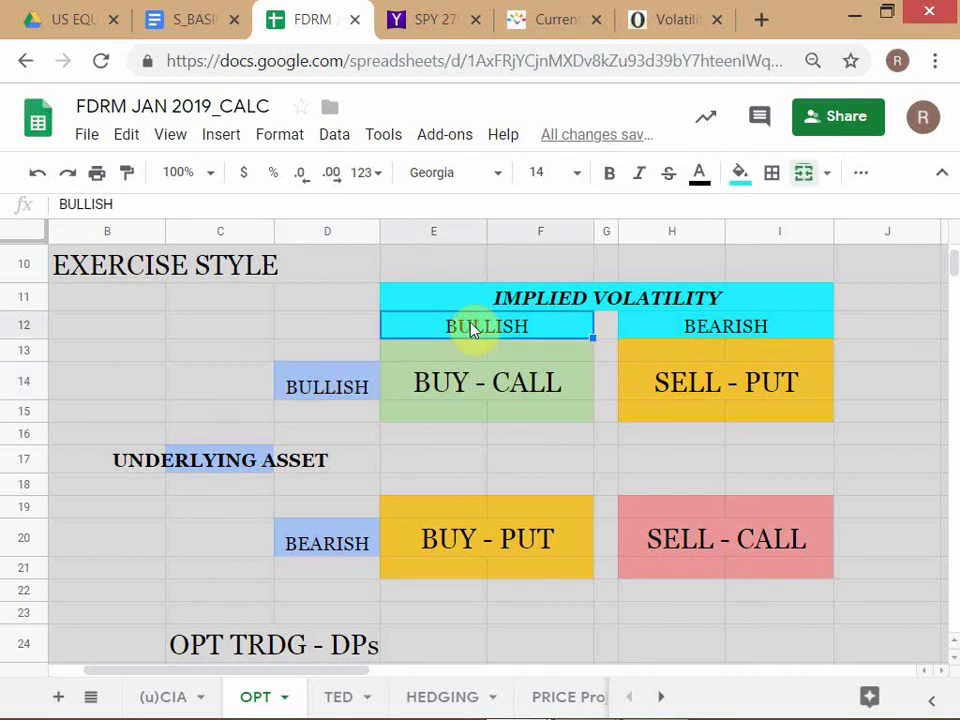
{"action": "left_click", "coordinate": [328, 388]}
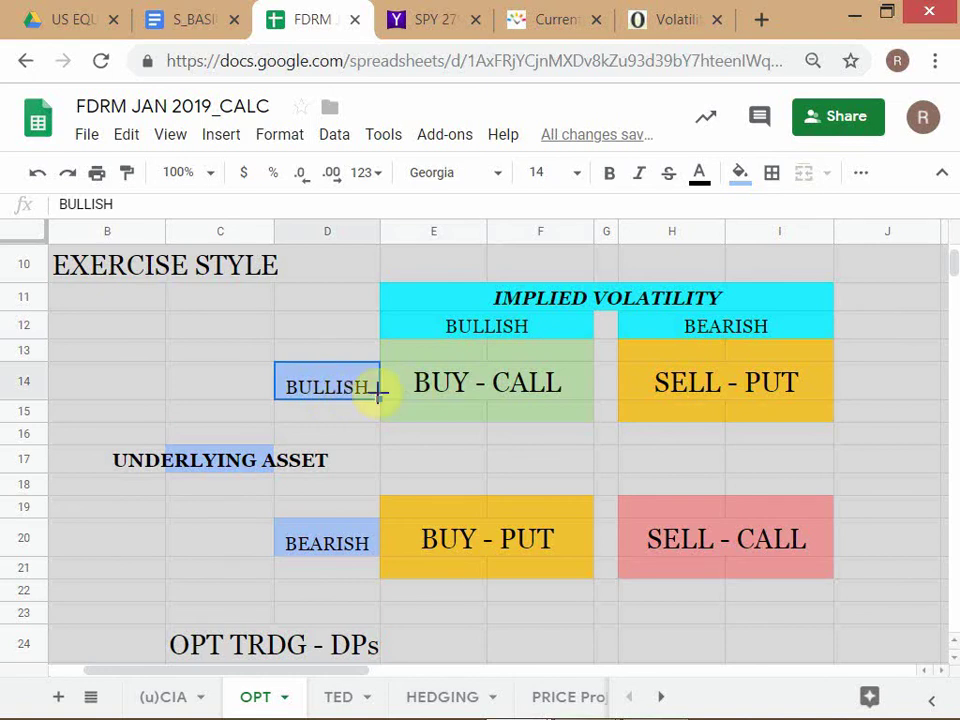
{"action": "left_click", "coordinate": [480, 338]}
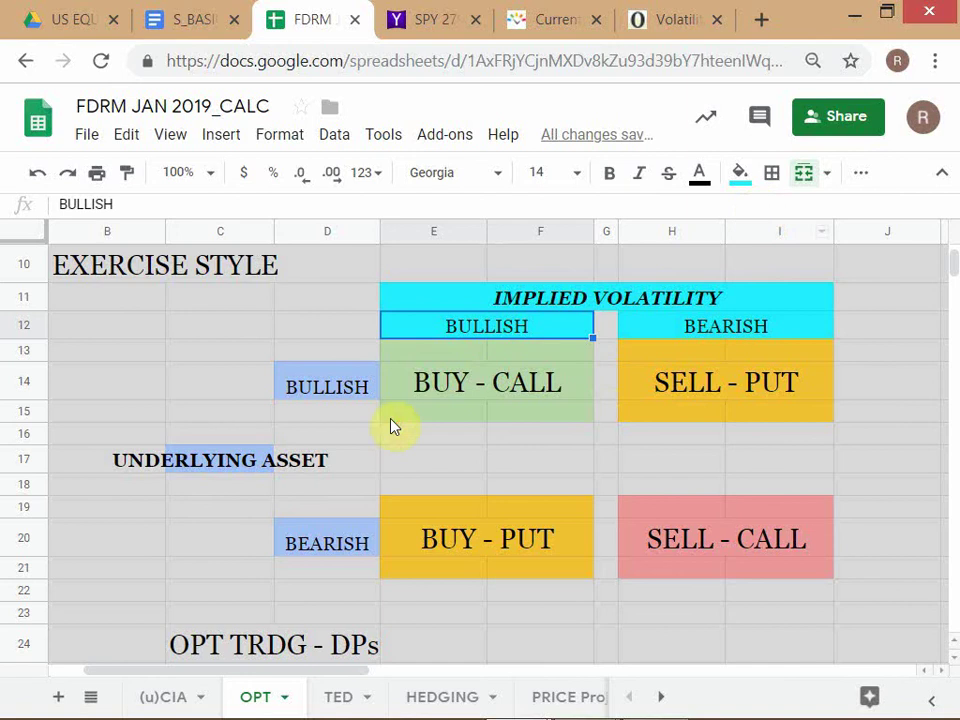
Step: Make the OPT TRDG - DPs heading in column A bold
{"action": "left_click", "coordinate": [371, 459]}
{"action": "key", "text": "Left"}
{"action": "key", "text": "Left"}
{"action": "key", "text": "Left"}
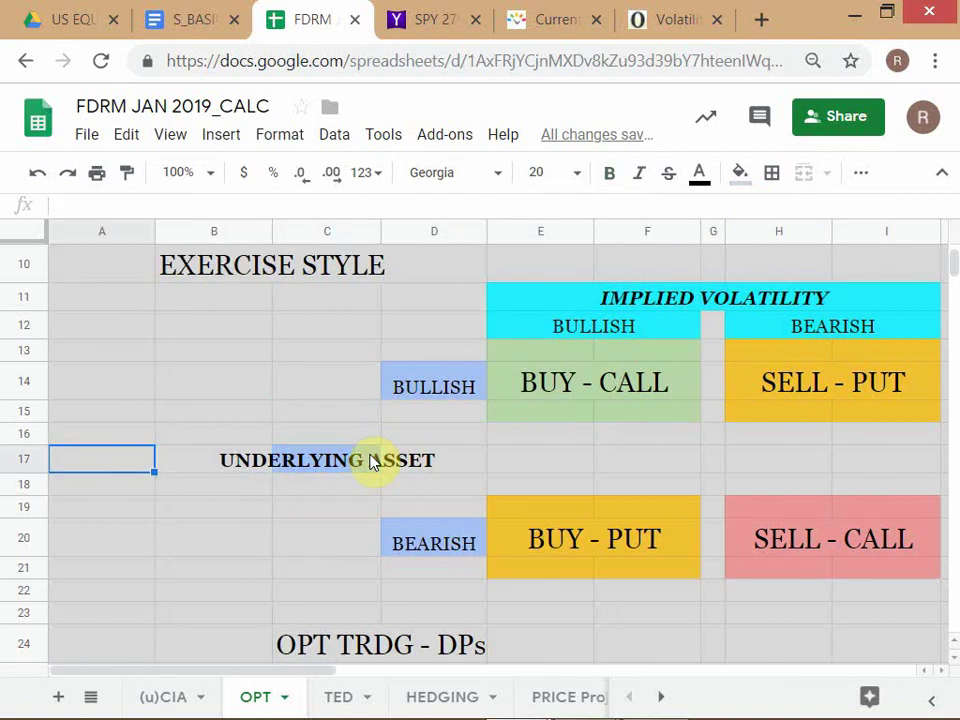
{"action": "key", "text": "Down"}
{"action": "key", "text": "Down"}
{"action": "key", "text": "Down"}
{"action": "key", "text": "Down"}
{"action": "key", "text": "Down"}
{"action": "key", "text": "Down"}
{"action": "key", "text": "Down"}
{"action": "key", "text": "Down"}
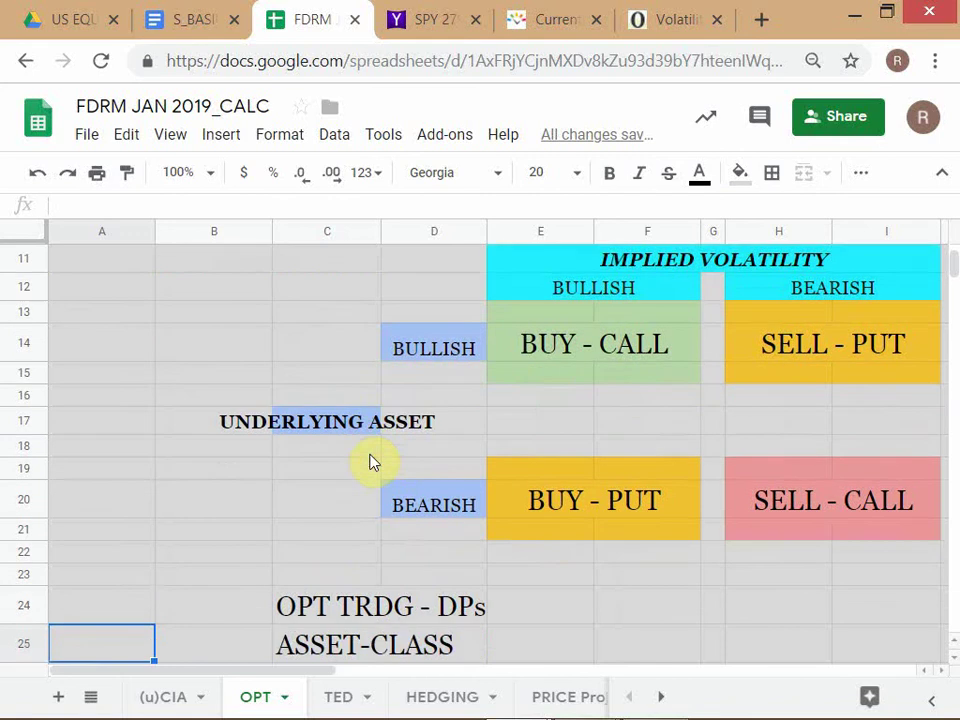
{"action": "key", "text": "Down"}
{"action": "key", "text": "Down"}
{"action": "key", "text": "Down"}
{"action": "key", "text": "Down"}
{"action": "key", "text": "Up"}
{"action": "key", "text": "Up"}
{"action": "key", "text": "Up"}
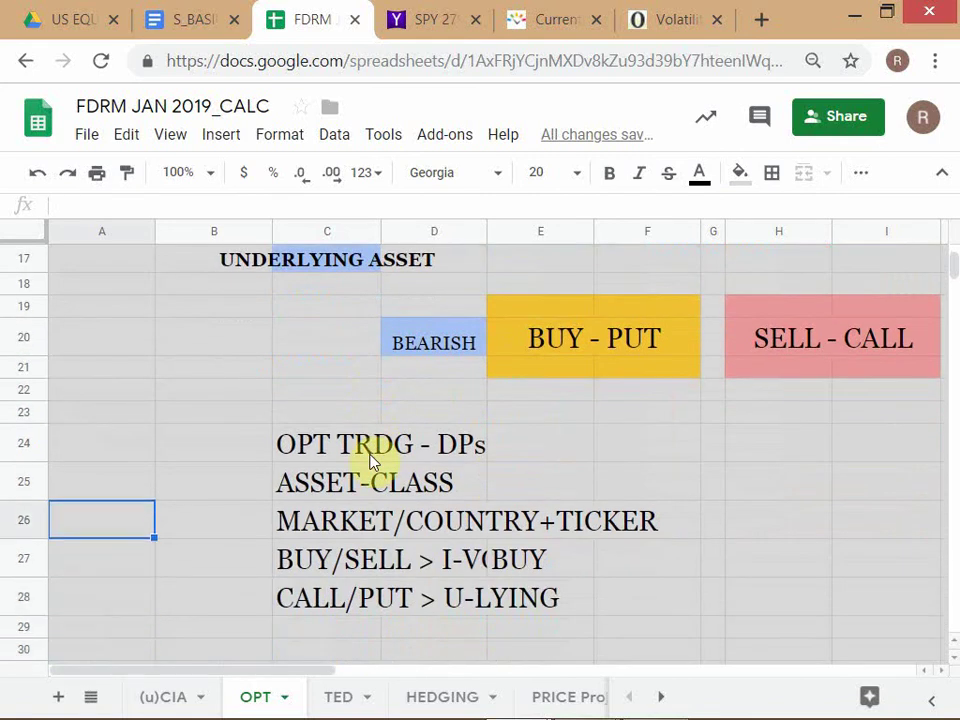
{"action": "key", "text": "Up"}
{"action": "key", "text": "Up"}
{"action": "key", "text": "Right"}
{"action": "key", "text": "Right"}
{"action": "key", "text": "Right"}
{"action": "key", "text": "Left"}
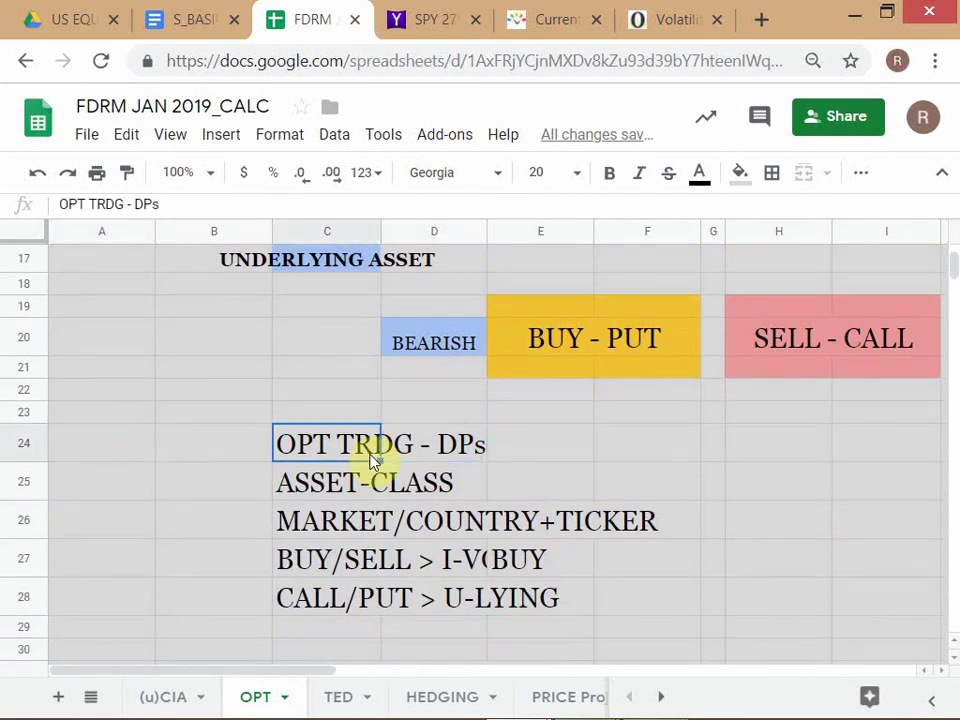
{"action": "key", "text": "ctrl+b"}
Step: Check the rows below the decision-point notes, then bring up the GC OptionTrader
{"action": "key", "text": "Down"}
{"action": "key", "text": "Down"}
{"action": "key", "text": "Down"}
{"action": "key", "text": "Down"}
{"action": "key", "text": "Down"}
{"action": "key", "text": "Down"}
{"action": "key", "text": "Down"}
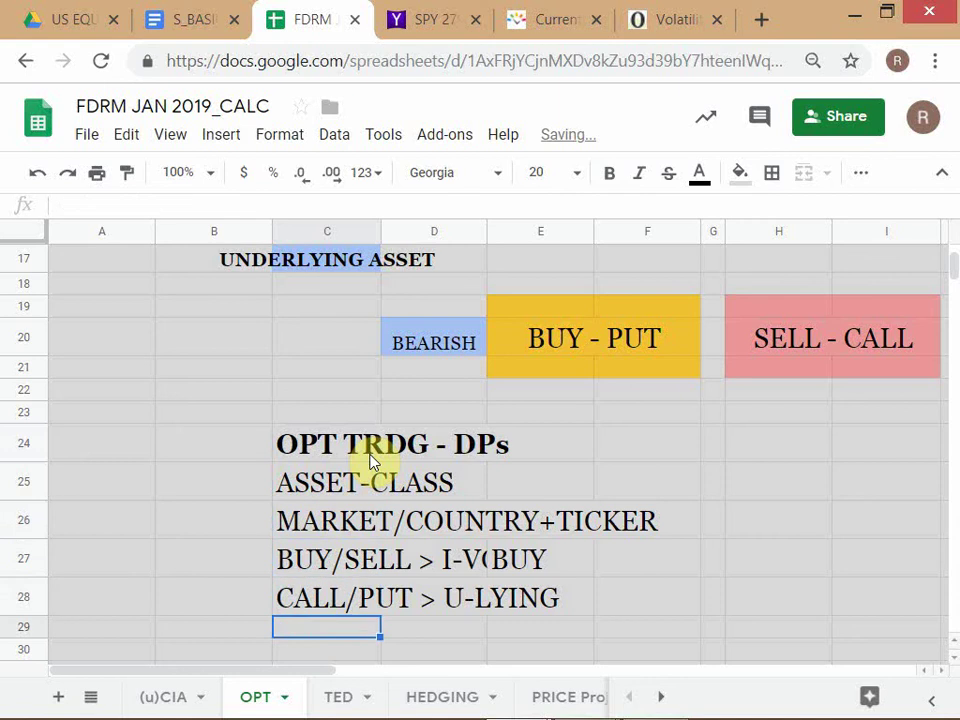
{"action": "key", "text": "Down"}
{"action": "key", "text": "Down"}
{"action": "key", "text": "Down"}
{"action": "key", "text": "Up"}
{"action": "key", "text": "Up"}
{"action": "key", "text": "Up"}
{"action": "key", "text": "Up"}
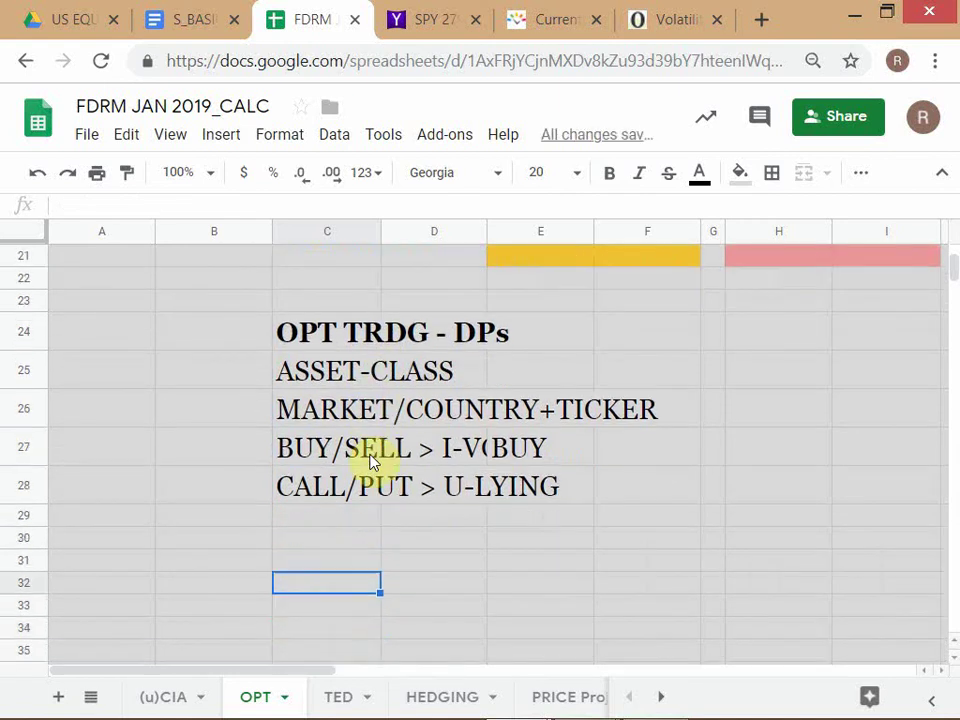
{"action": "key", "text": "Up"}
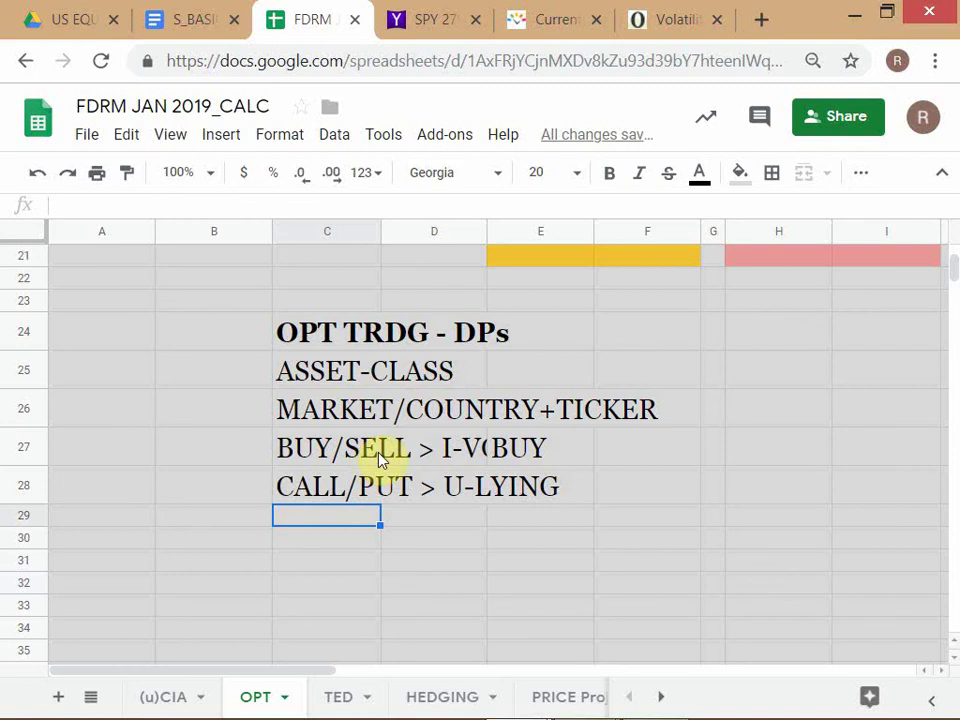
{"action": "key", "text": "alt+Tab"}
{"action": "key", "text": "alt+Tab"}
{"action": "key", "text": "alt+Tab"}
{"action": "key", "text": "alt+Tab"}
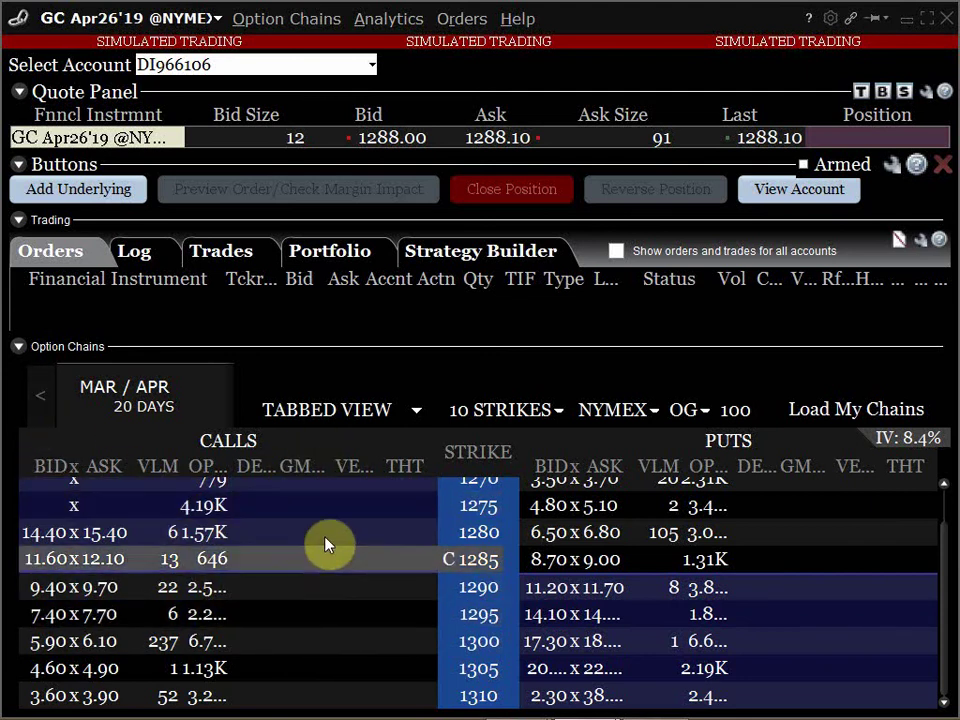
Step: Close the GC OptionTrader window, confirming with Yes
{"action": "left_click", "coordinate": [946, 20]}
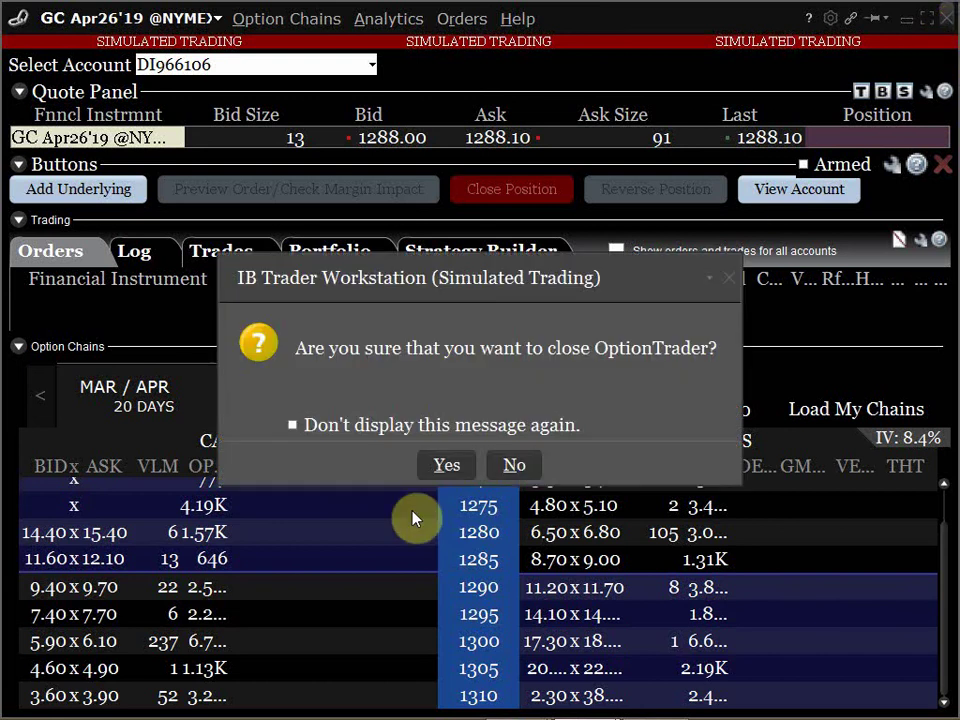
{"action": "left_click", "coordinate": [446, 466]}
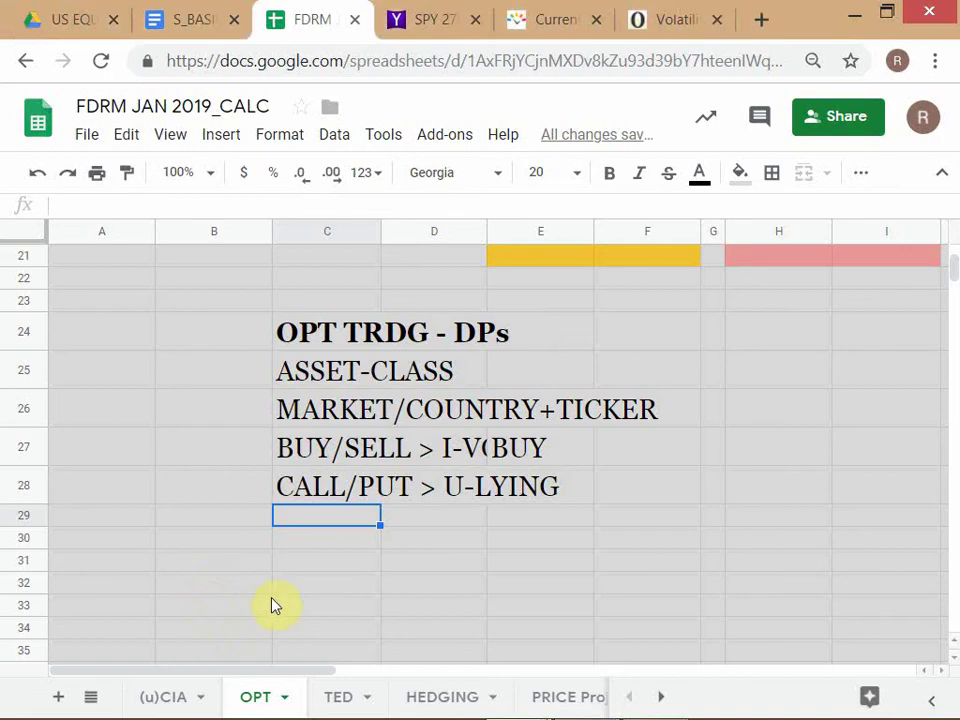
{"action": "key", "text": "alt+Tab"}
{"action": "key", "text": "alt+Tab"}
{"action": "key", "text": "alt+Tab"}
{"action": "key", "text": "Escape"}
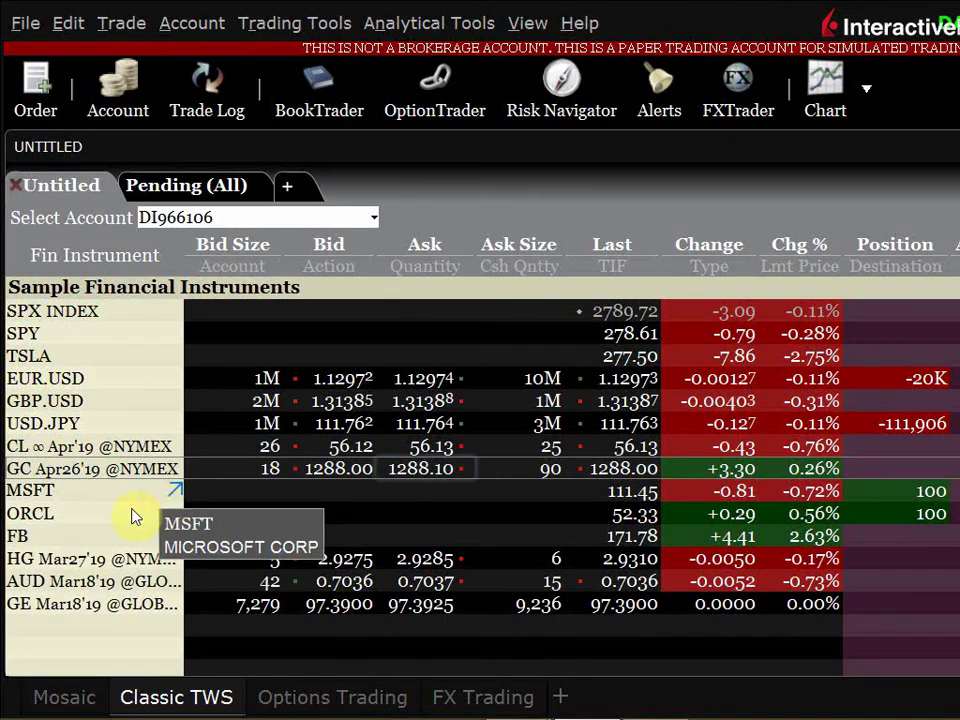
Step: Delete the CL Apr'19 crude row and insert an empty spacer row
{"action": "left_click", "coordinate": [92, 452]}
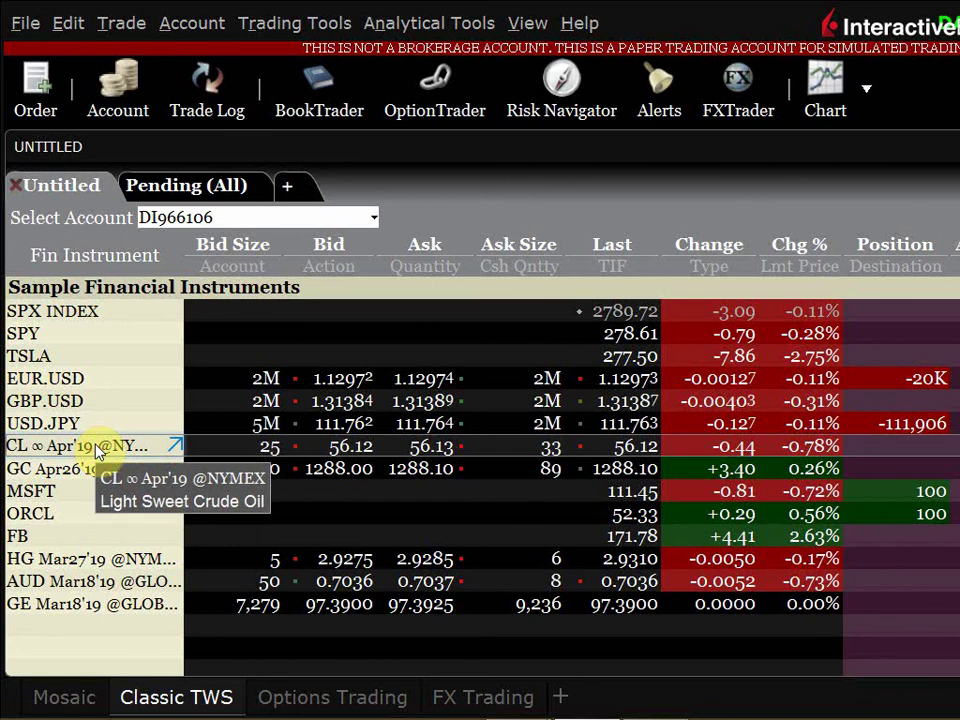
{"action": "key", "text": "Delete"}
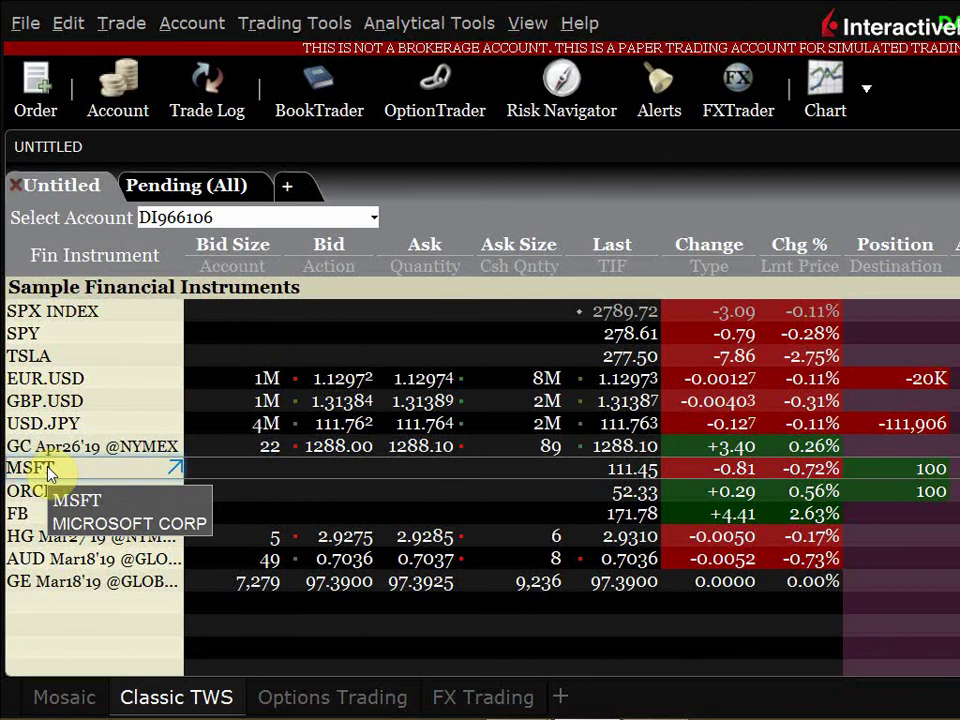
{"action": "key", "text": "Insert"}
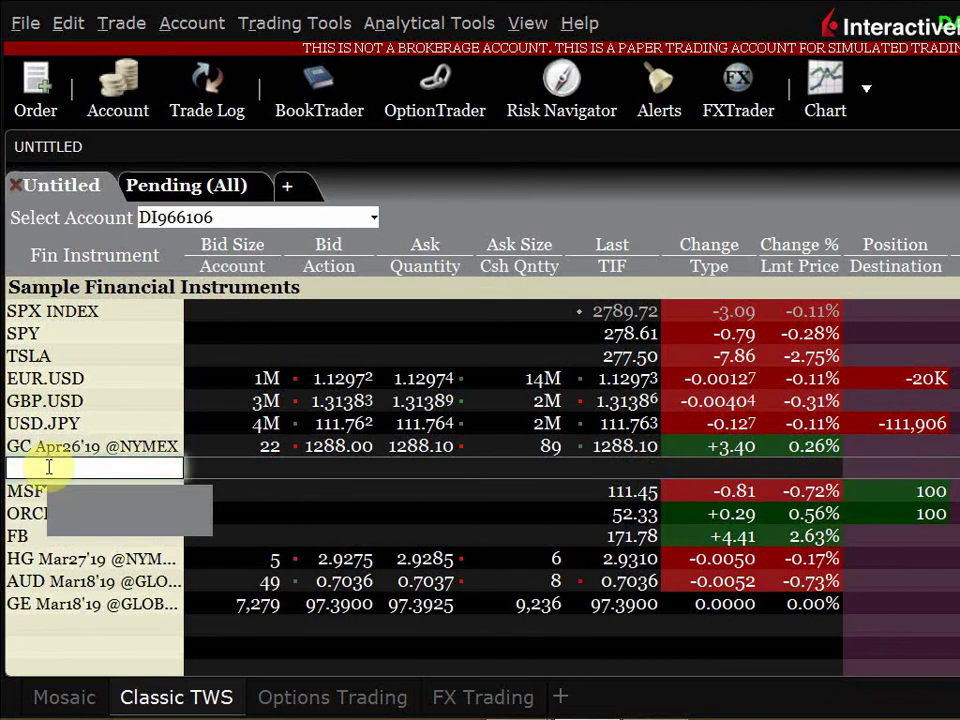
{"action": "type", "text": "C"}
{"action": "key", "text": "Escape"}
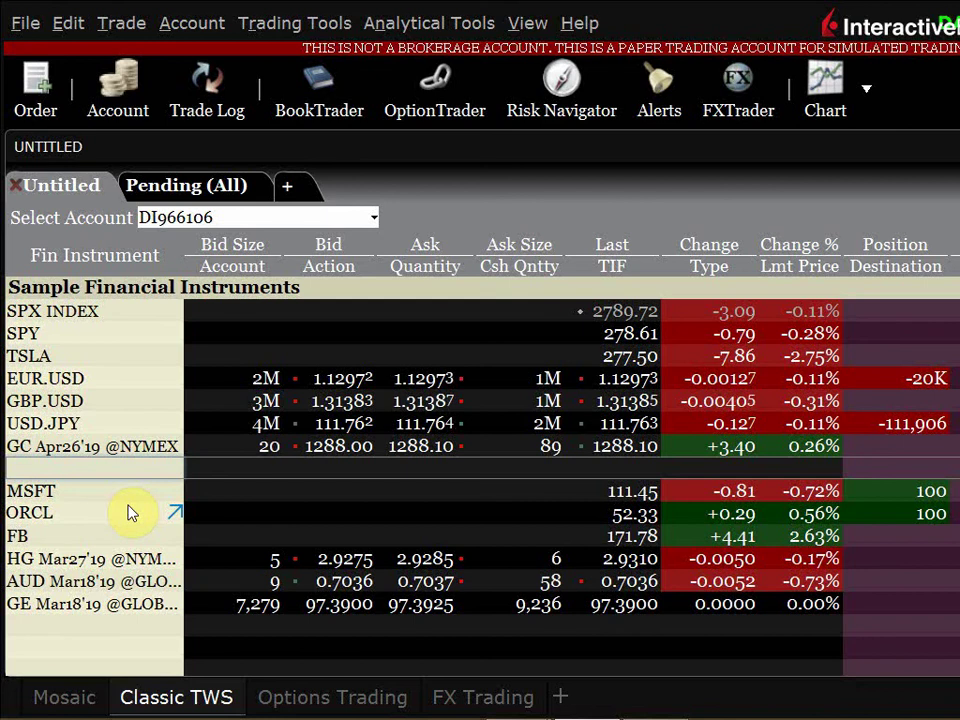
Step: Look up CL, pick the NYMEX crude oil futures contract, and select the empty row below GC
{"action": "type", "text": "CL"}
{"action": "key", "text": "Return"}
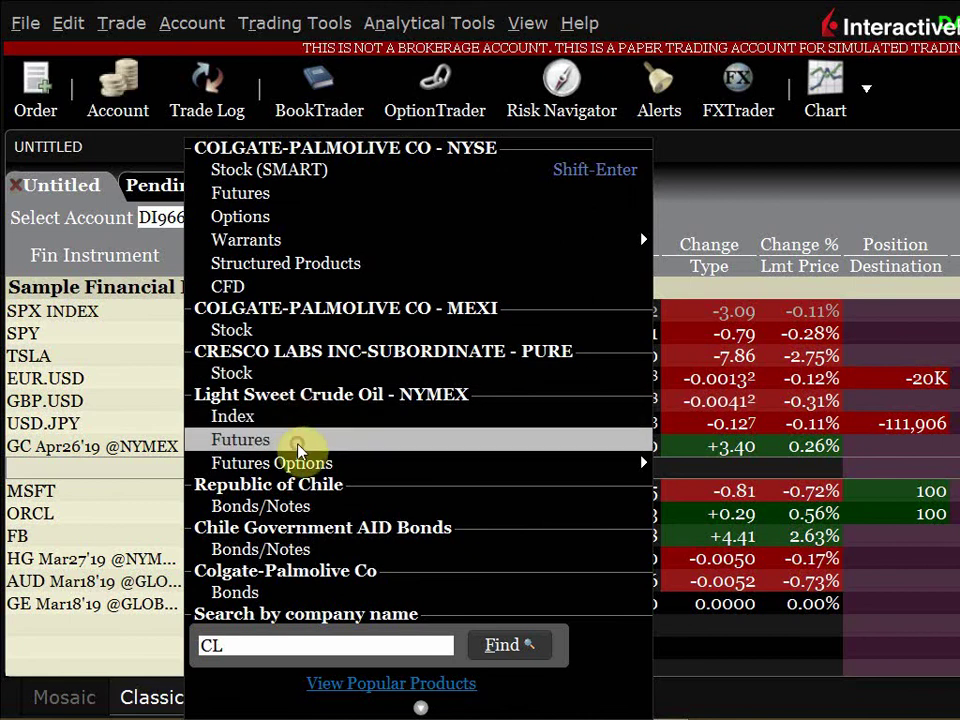
{"action": "left_click", "coordinate": [298, 451]}
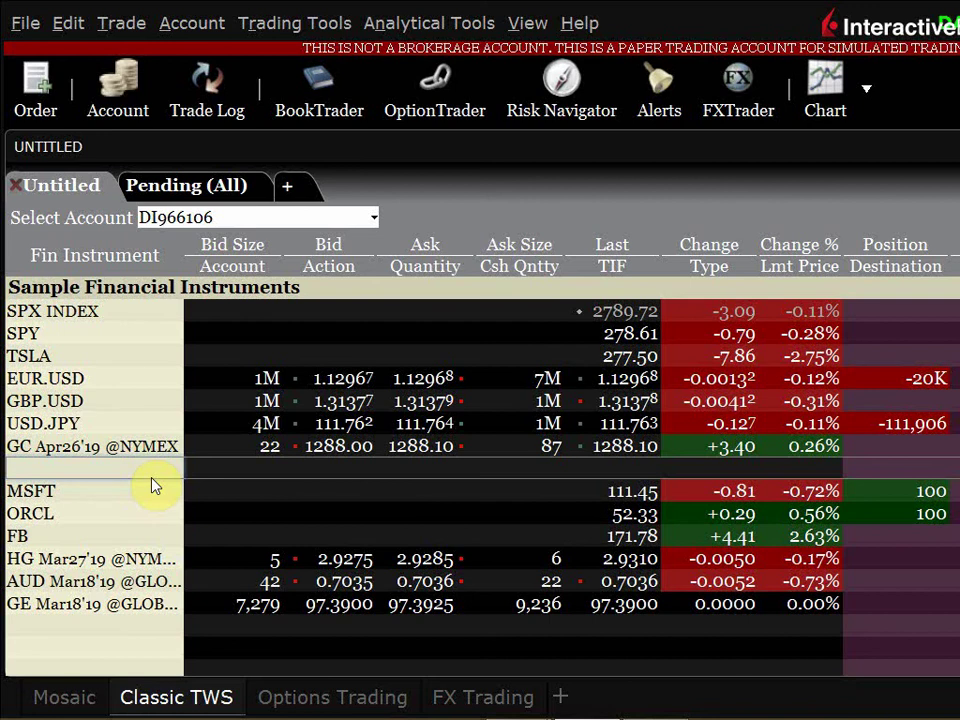
{"action": "key", "text": "alt+Tab"}
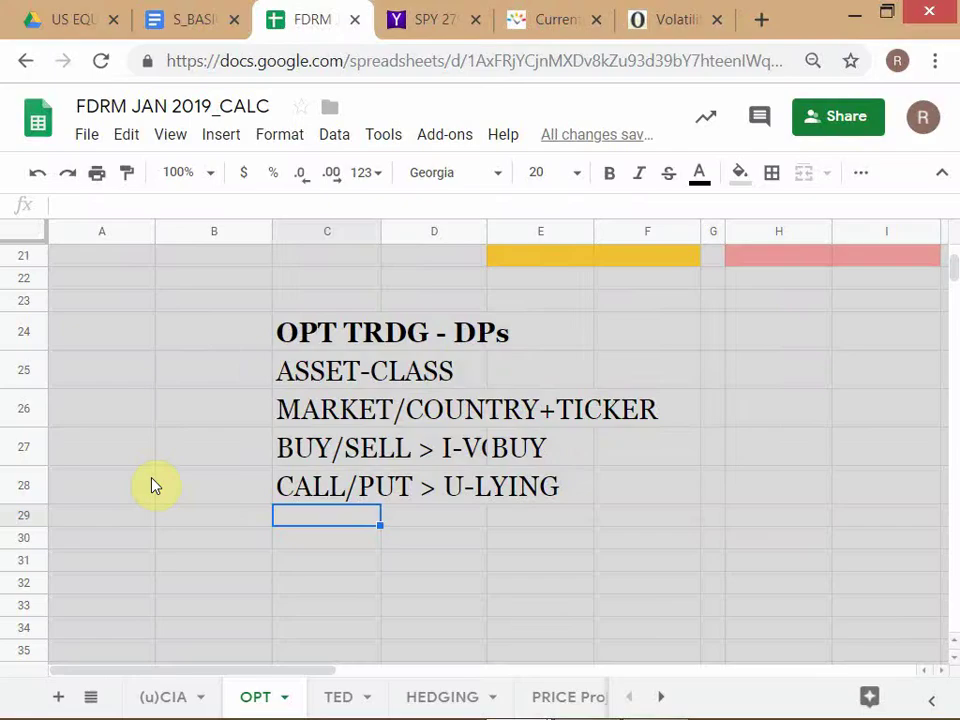
{"action": "key", "text": "alt+Tab"}
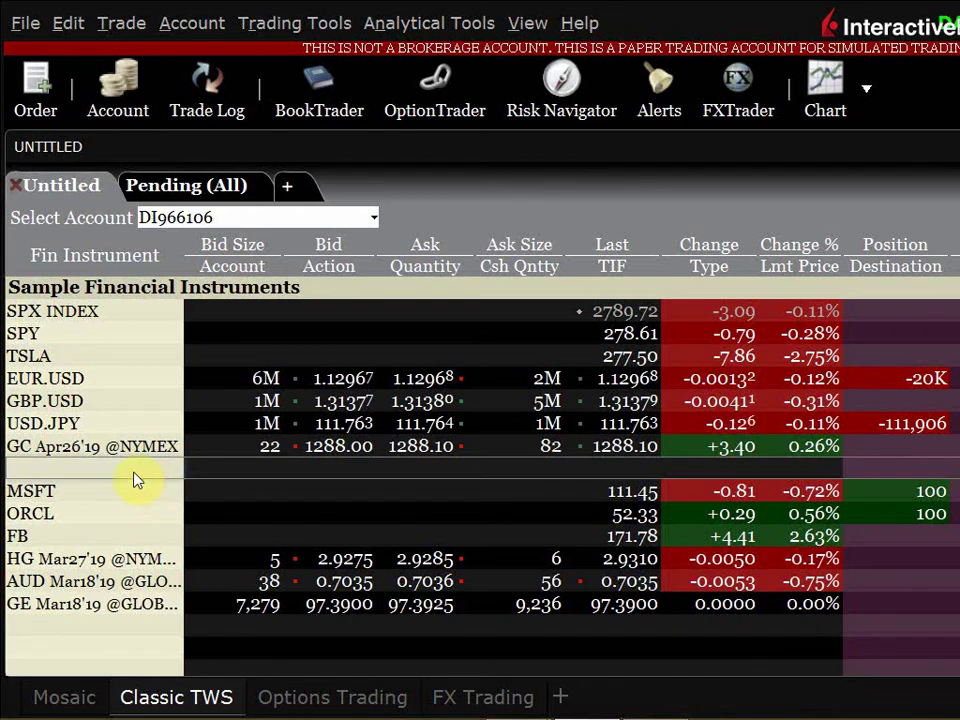
{"action": "left_click", "coordinate": [133, 472]}
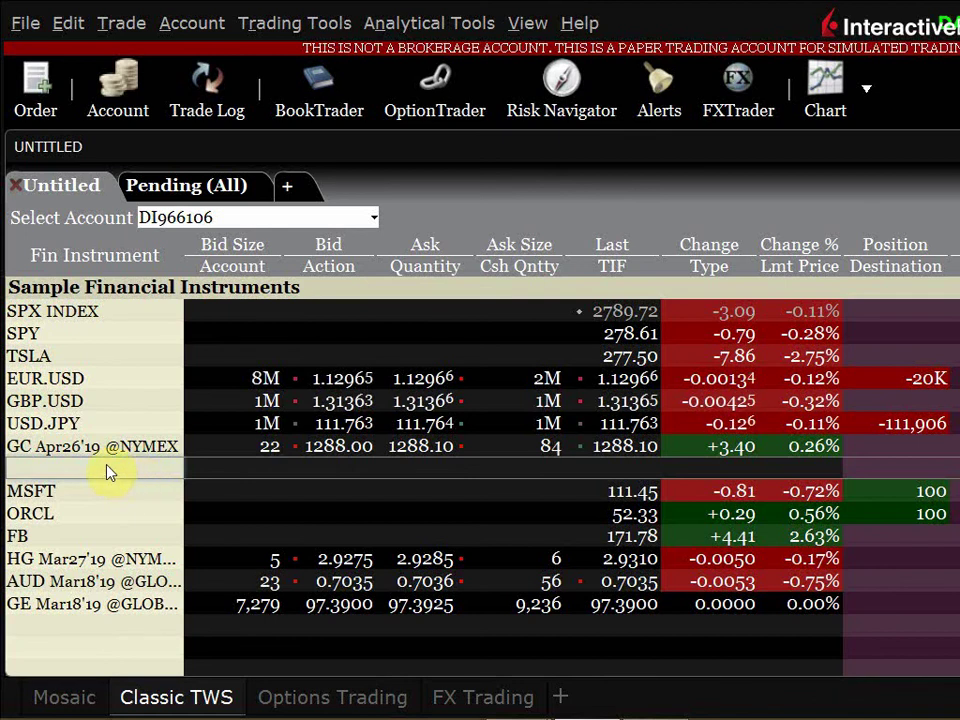
{"action": "left_click", "coordinate": [71, 474]}
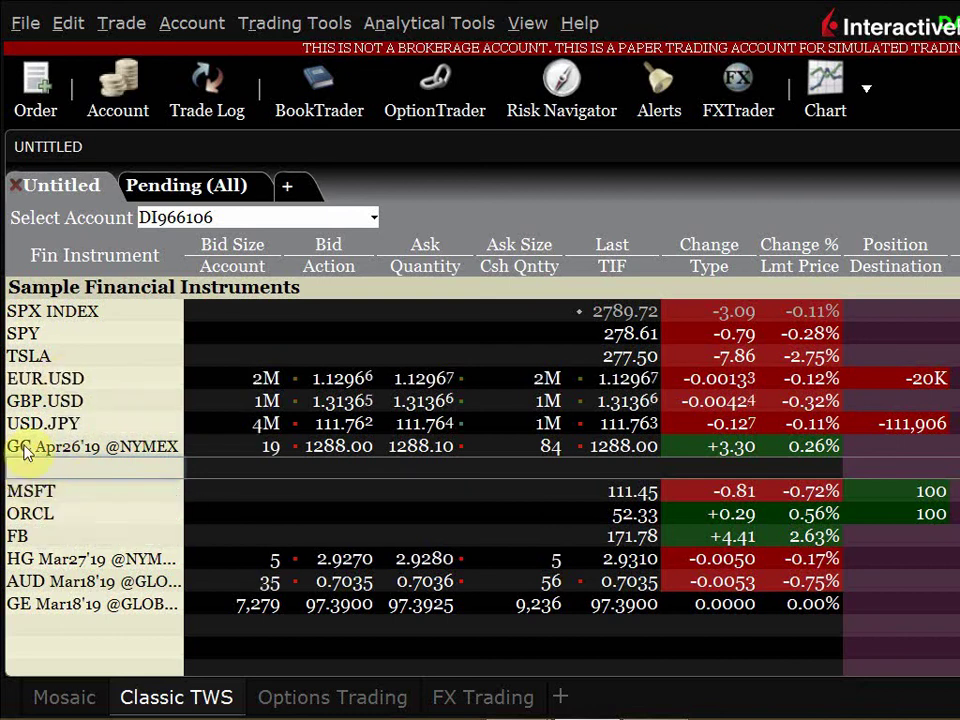
Step: Select SPY and bring up its context menu's Trading Tools submenu
{"action": "left_click", "coordinate": [56, 338]}
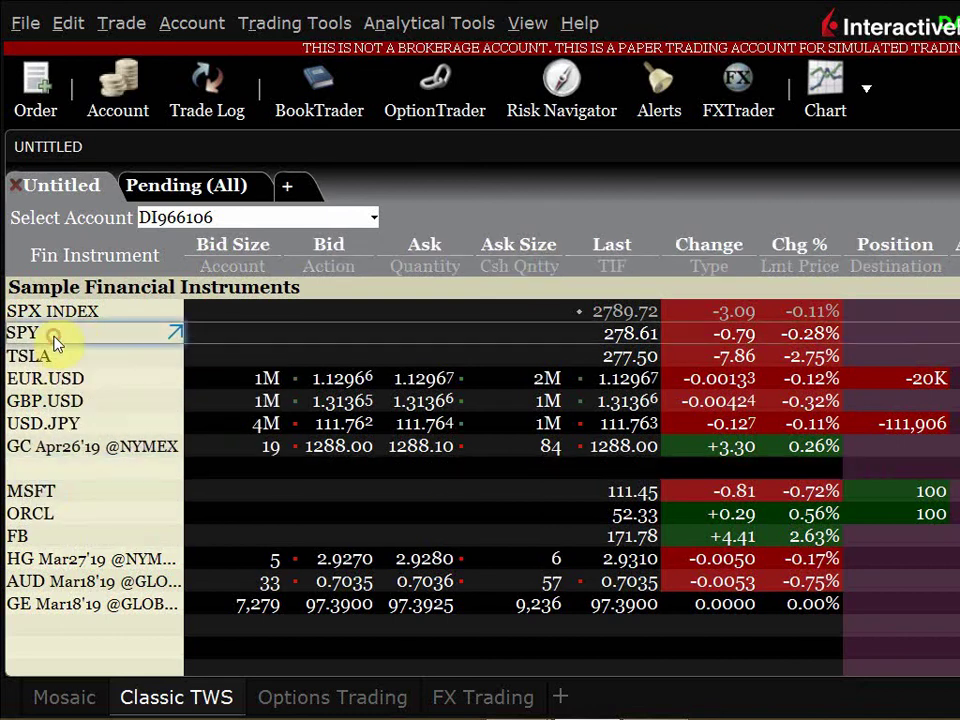
{"action": "right_click", "coordinate": [84, 336]}
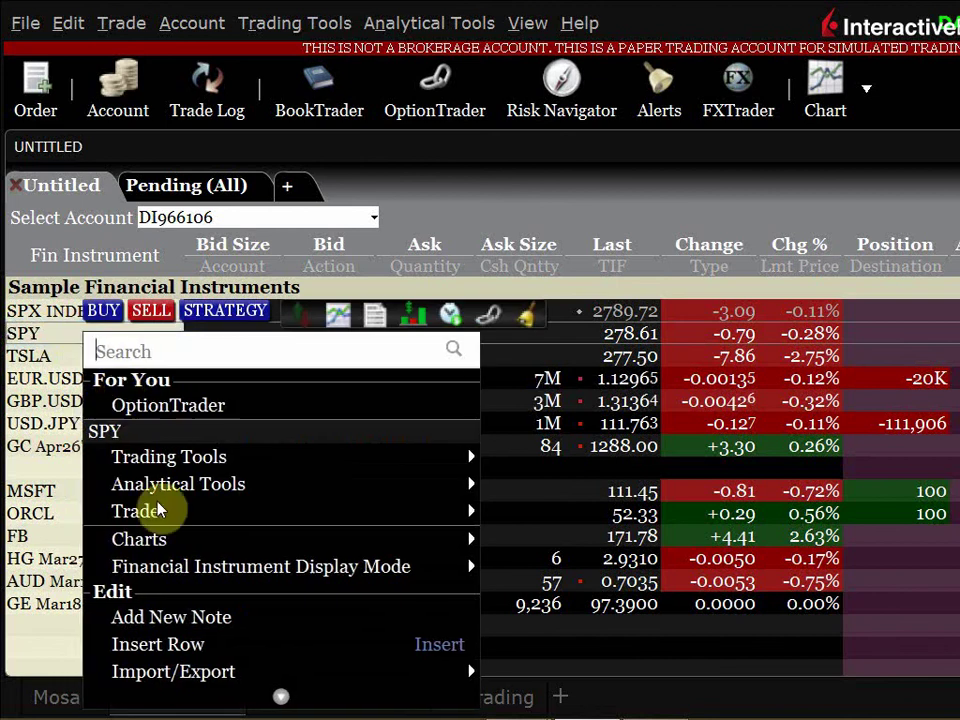
{"action": "mouse_move", "coordinate": [148, 512]}
{"action": "key", "text": "alt+Tab"}
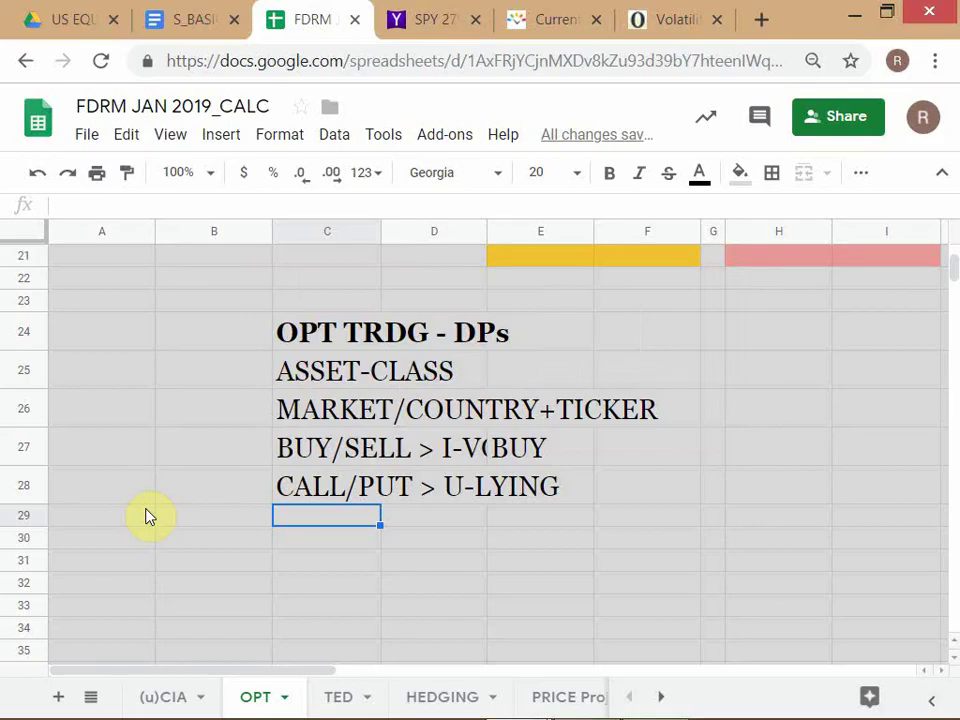
{"action": "key", "text": "alt+Tab"}
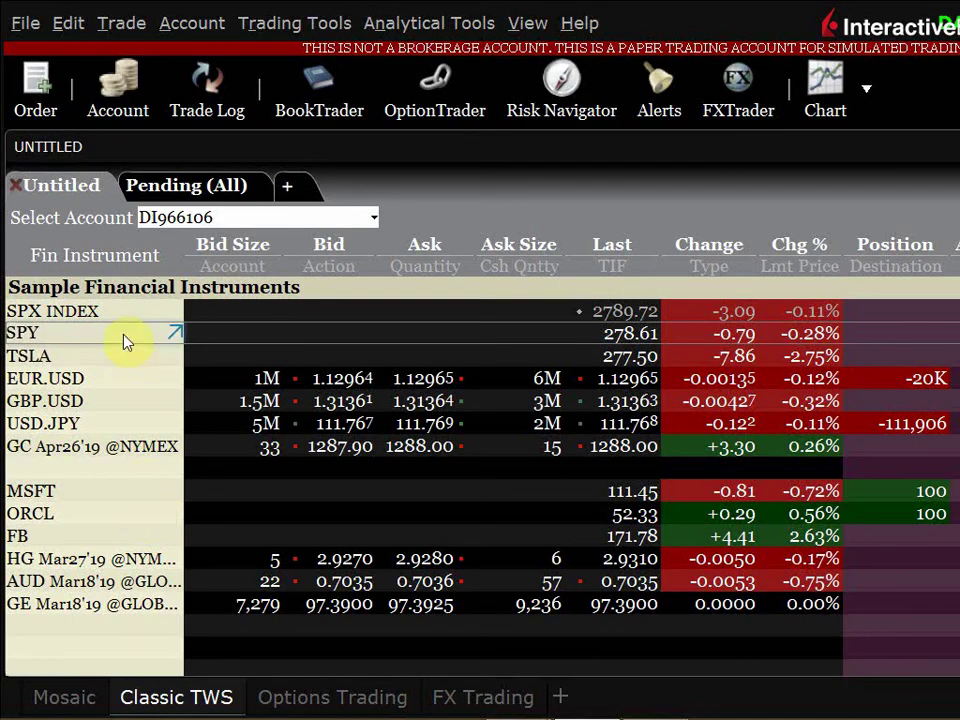
{"action": "right_click", "coordinate": [123, 340]}
{"action": "mouse_move", "coordinate": [182, 463]}
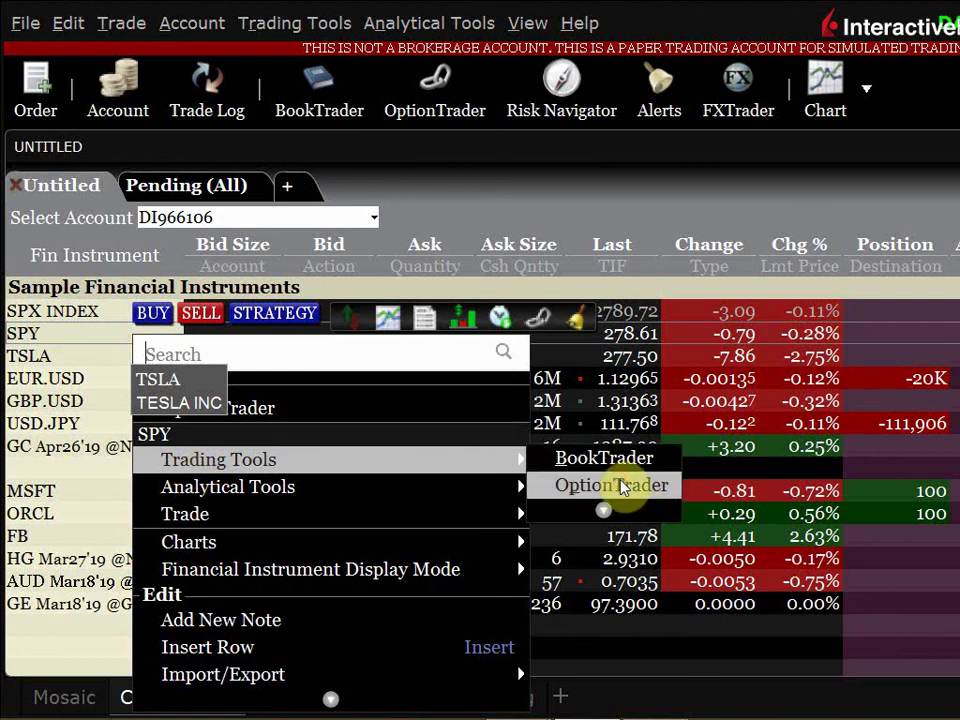
Step: Launch OptionTrader for SPY from Trading Tools and let its chain load
{"action": "left_click", "coordinate": [612, 485]}
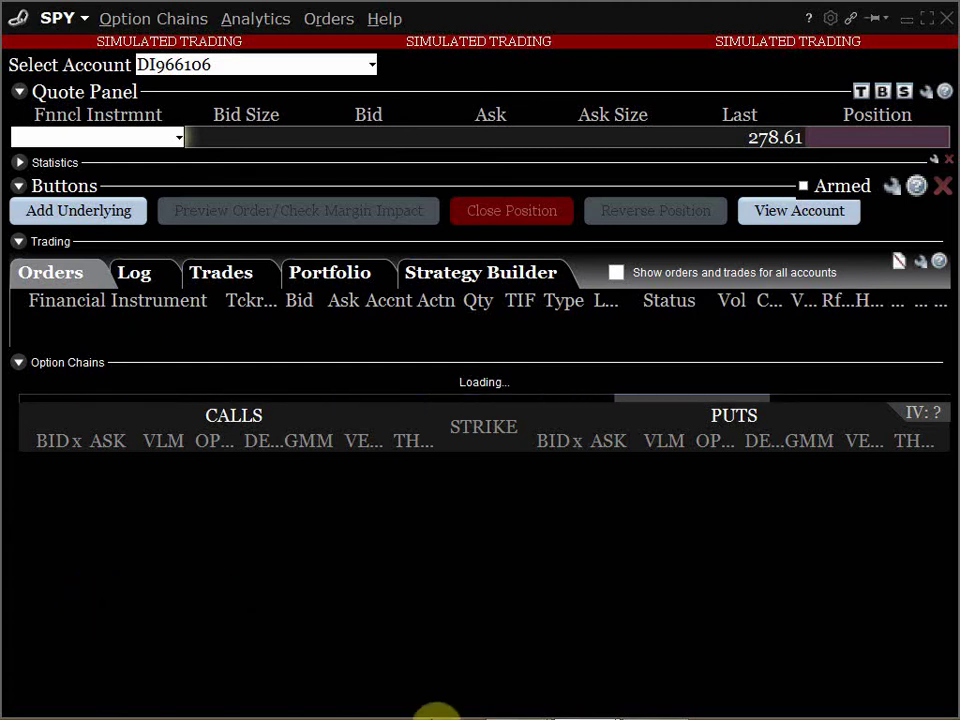
{"action": "mouse_move", "coordinate": [611, 681]}
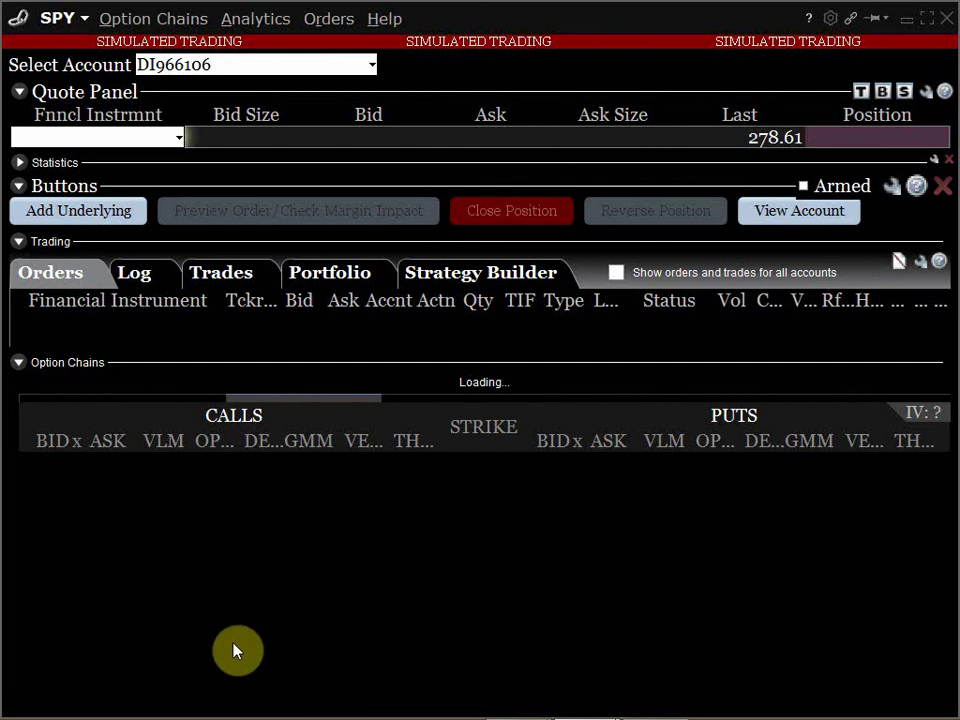
Step: Enter 'EXPIRY> THETA vs VEGA' in C29 of the OPT sheet and reselect it
{"action": "key", "text": "alt+Tab"}
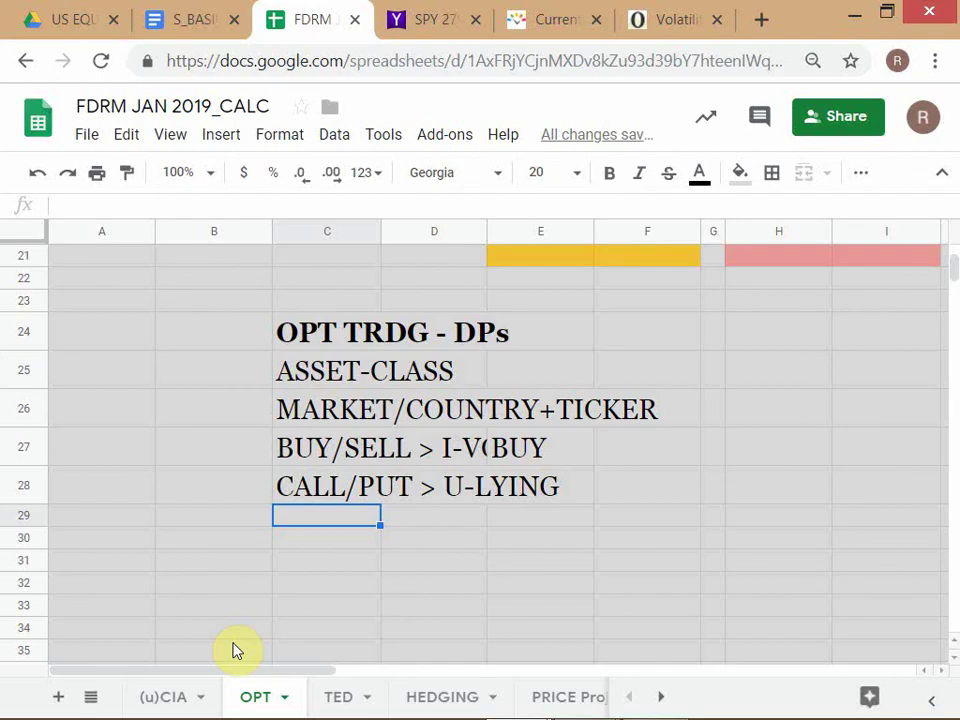
{"action": "type", "text": "E"}
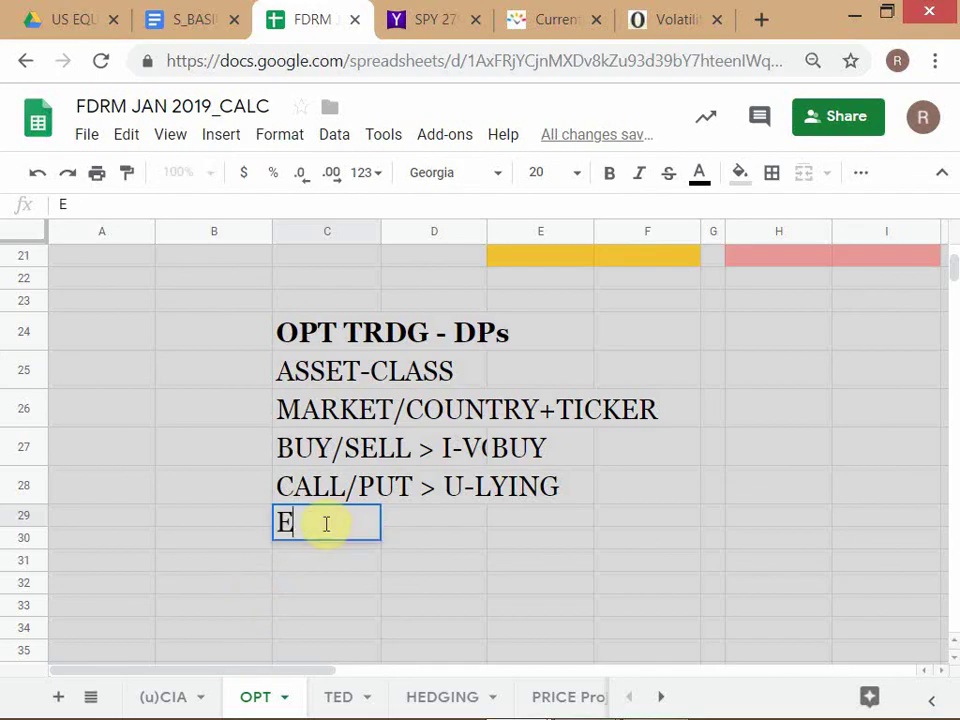
{"action": "type", "text": "XPIRY"}
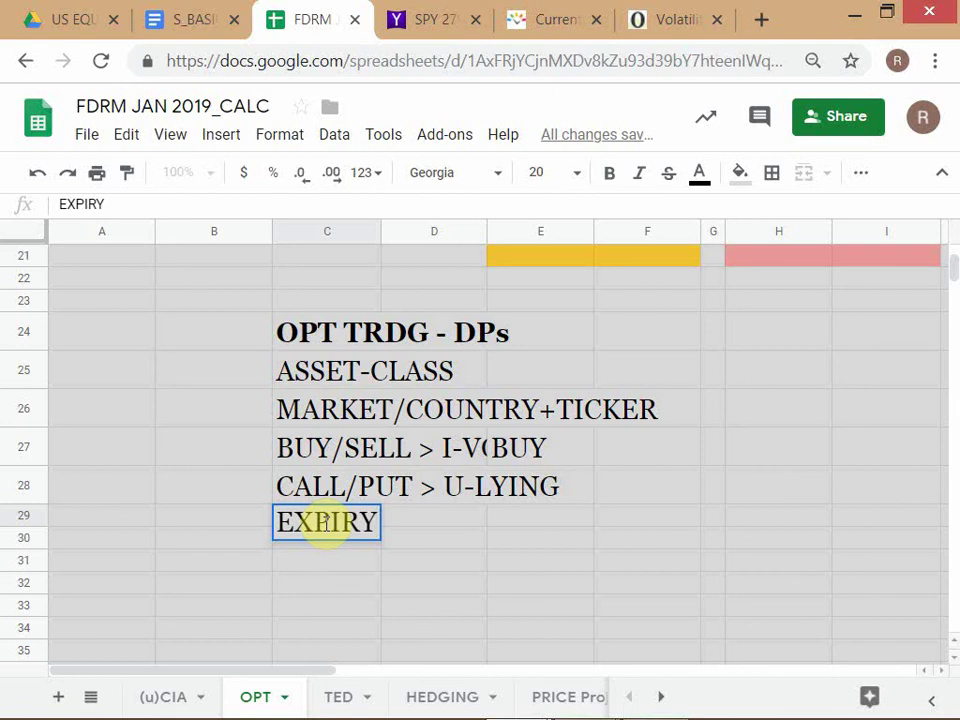
{"action": "type", "text": ">"}
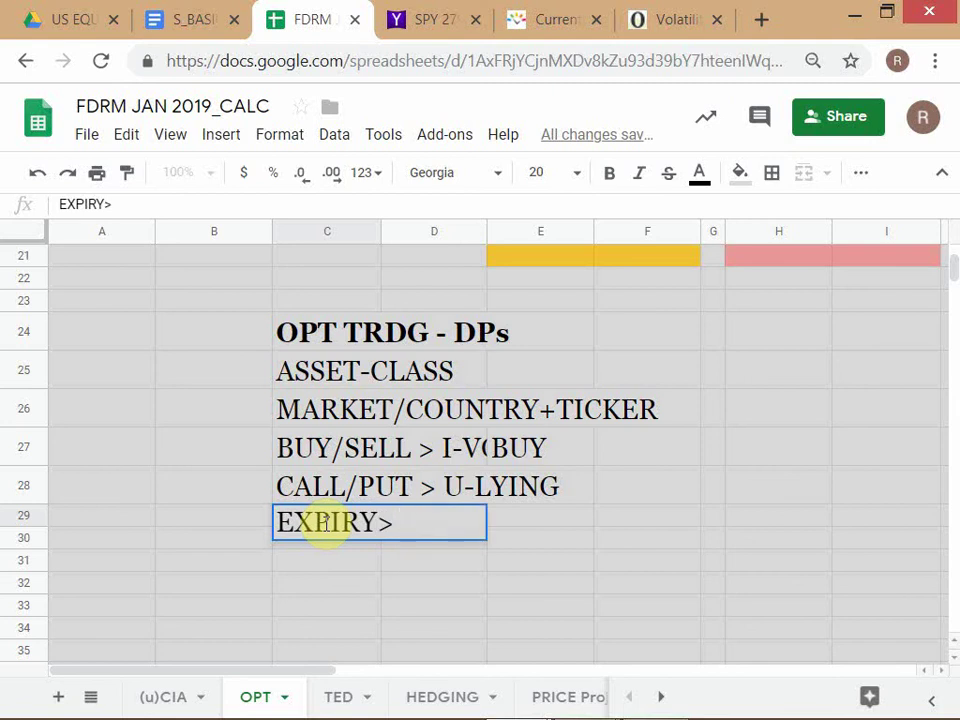
{"action": "type", "text": "   THETA"}
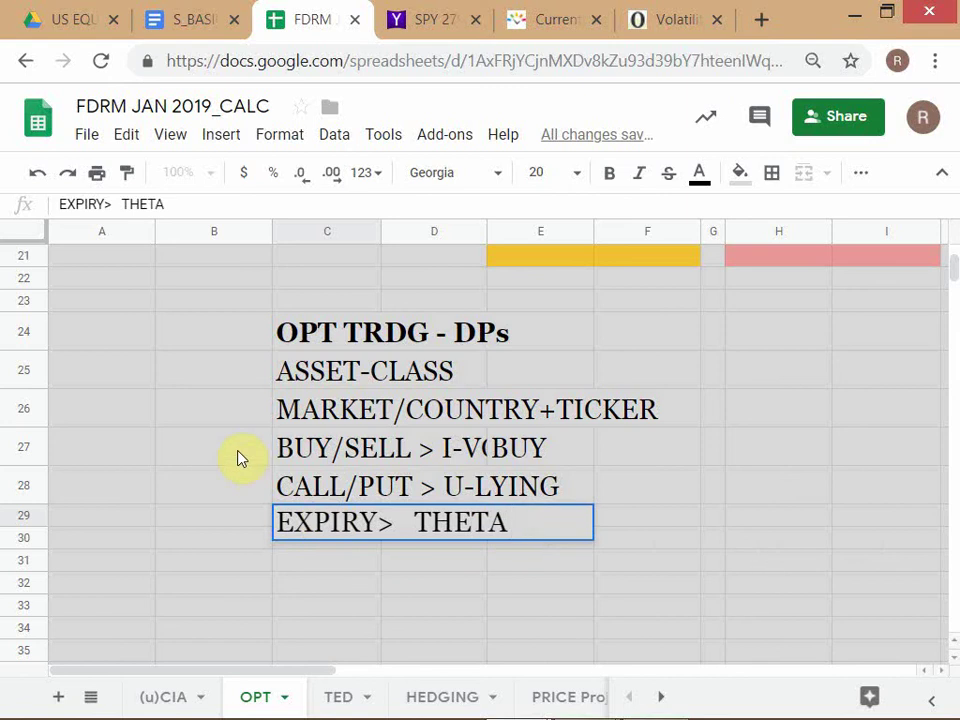
{"action": "type", "text": " vs VEGA"}
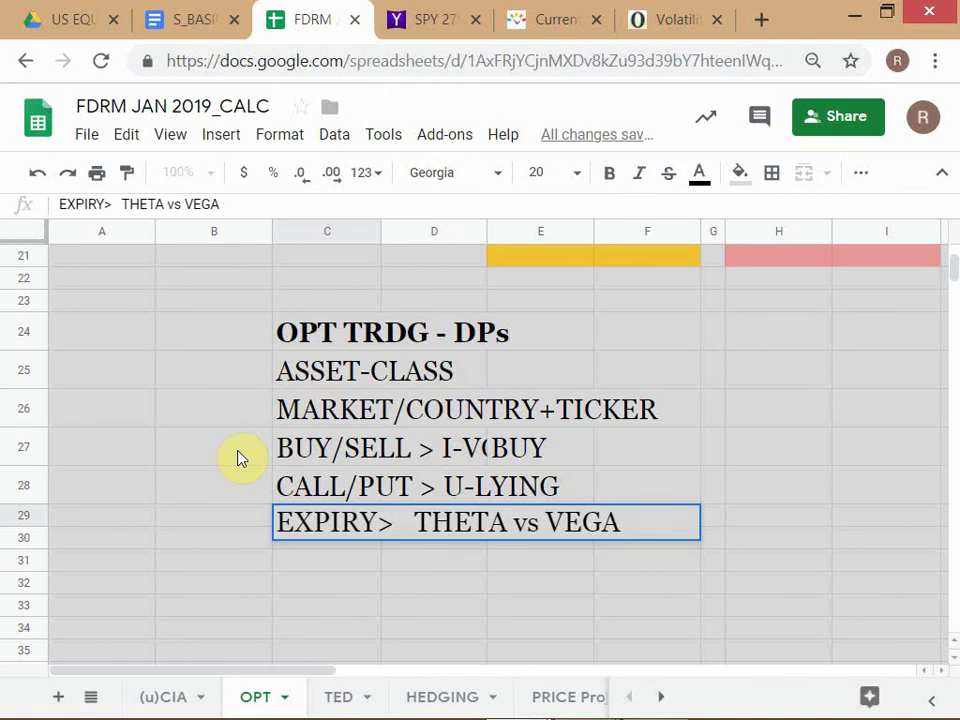
{"action": "key", "text": "Return"}
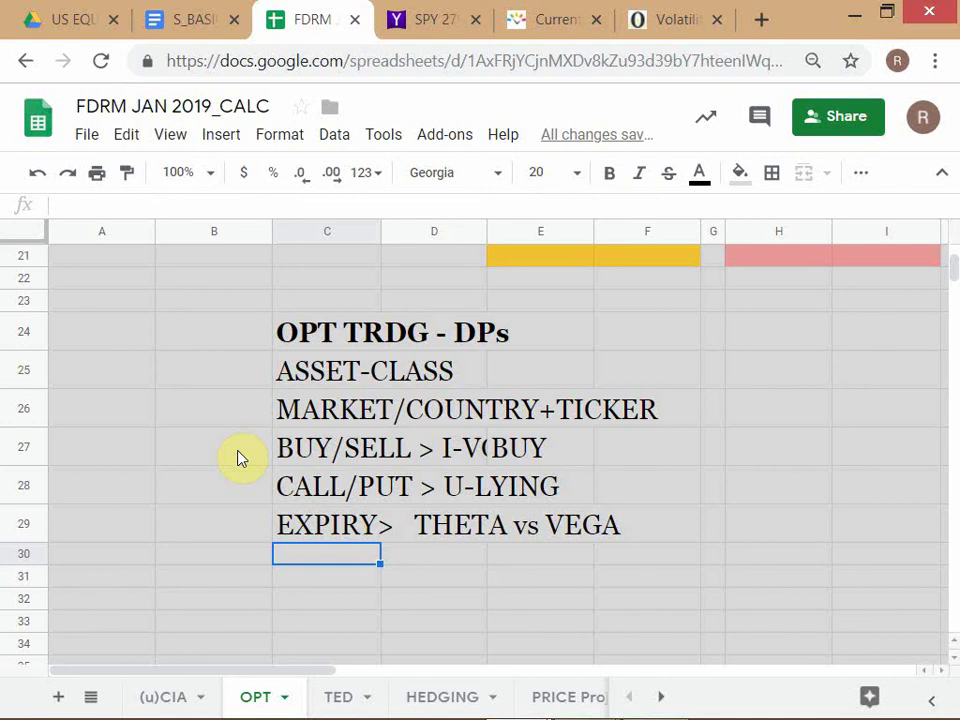
{"action": "left_click", "coordinate": [358, 540]}
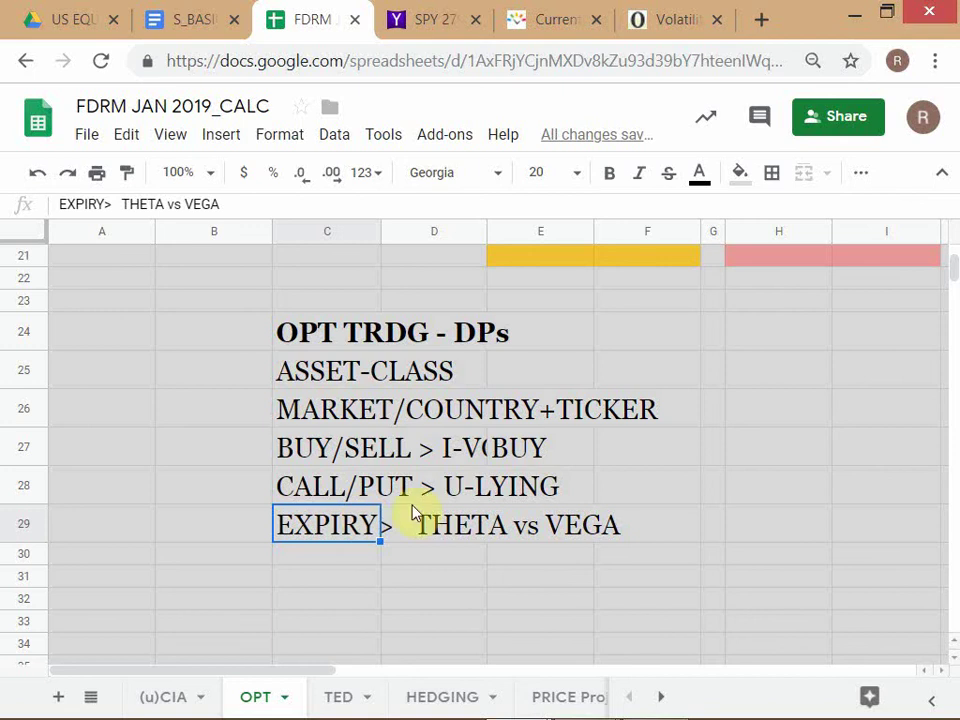
Step: Move the BUY value out of E27, clearing it there, and paste it into H27
{"action": "left_click", "coordinate": [522, 461]}
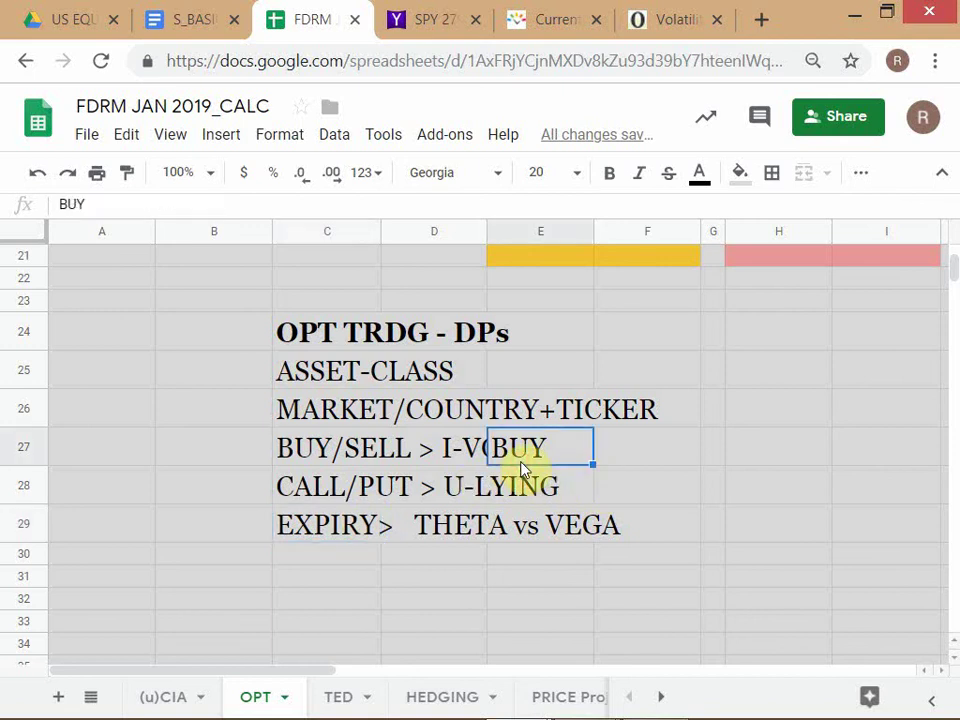
{"action": "key", "text": "ctrl+c"}
{"action": "key", "text": "Delete"}
{"action": "key", "text": "Right"}
{"action": "key", "text": "Right"}
{"action": "key", "text": "Right"}
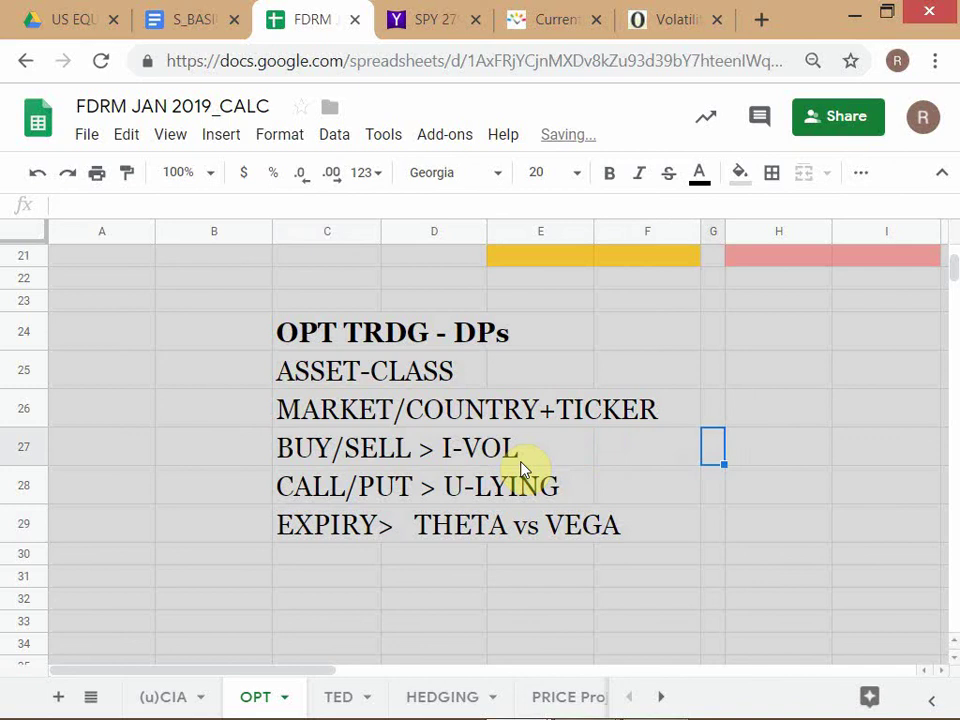
{"action": "key", "text": "ctrl+v"}
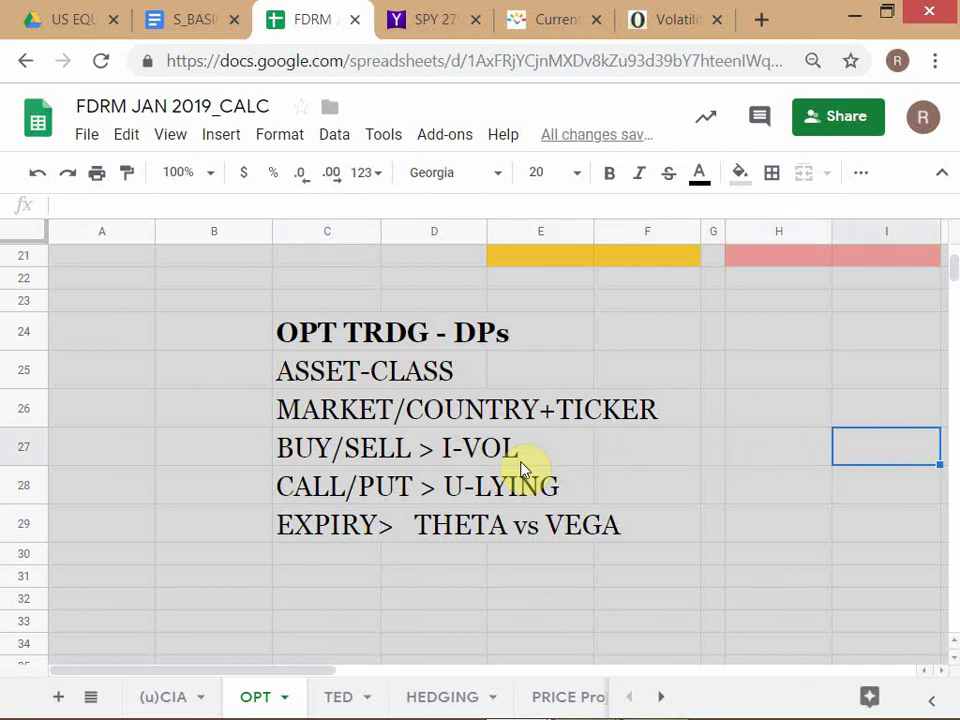
{"action": "right_click", "coordinate": [755, 452]}
{"action": "left_click", "coordinate": [802, 534]}
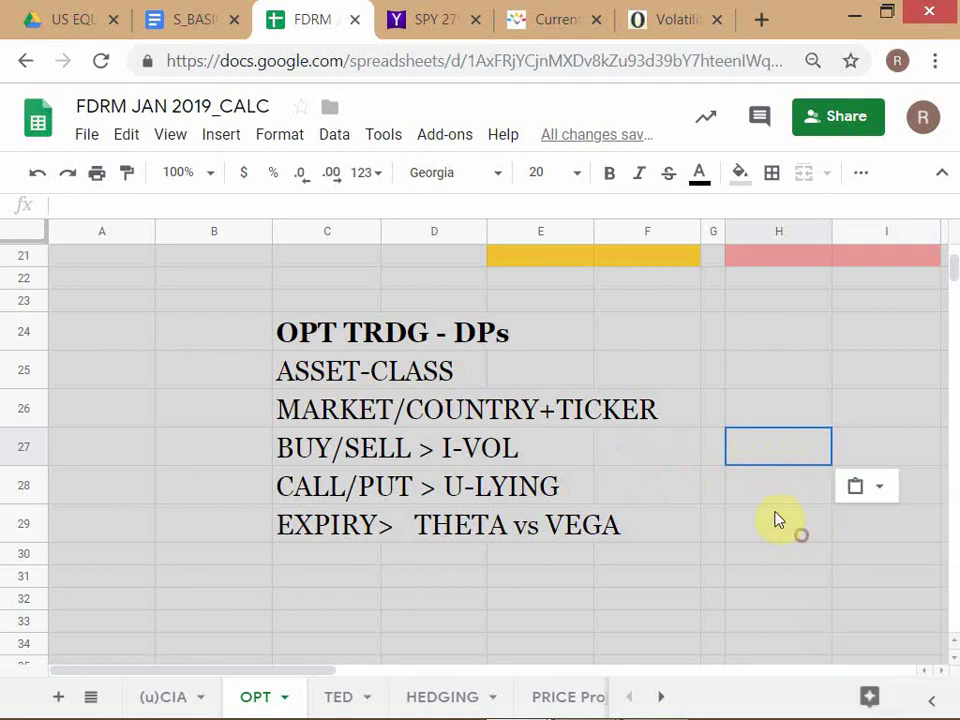
{"action": "left_click", "coordinate": [754, 486]}
{"action": "left_click", "coordinate": [756, 456]}
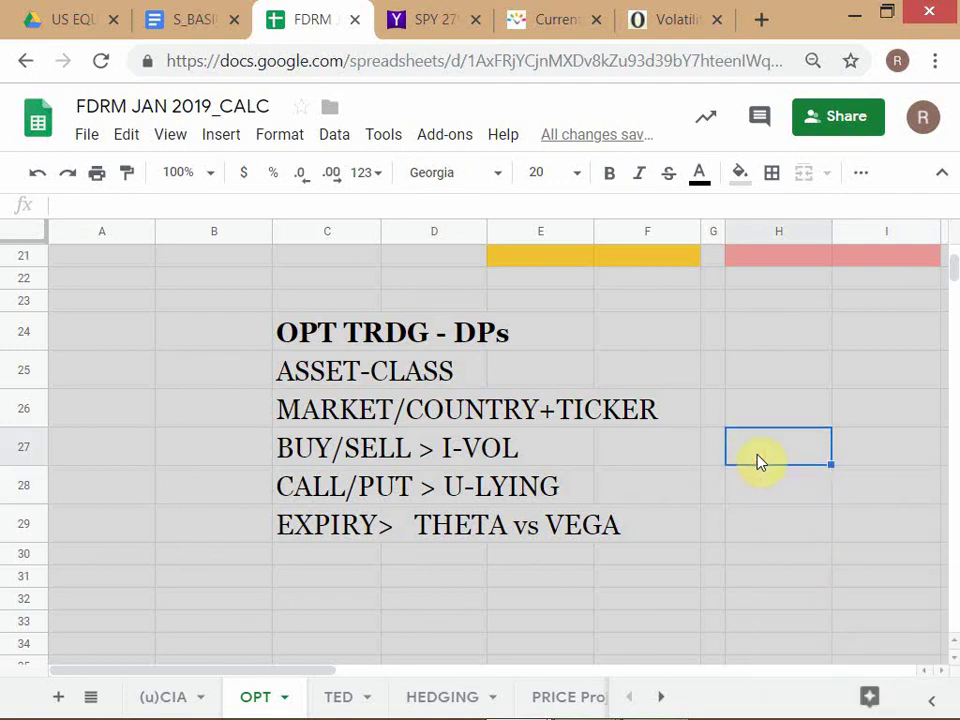
Step: Enter BUY in H27 and CALL in H28 as the decision answers
{"action": "type", "text": "BUY"}
{"action": "key", "text": "Return"}
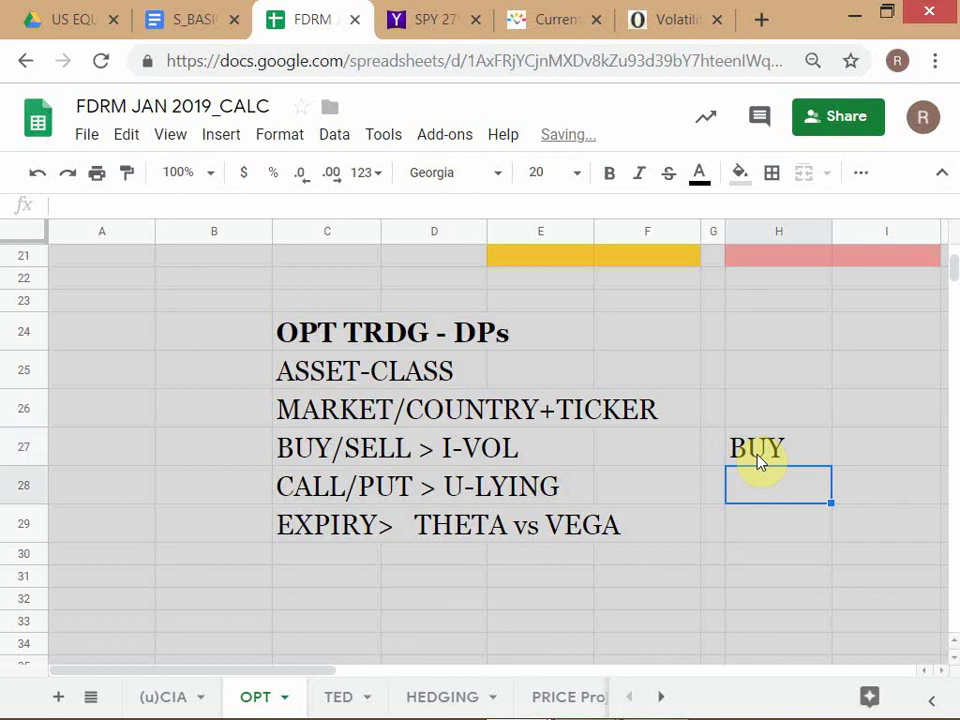
{"action": "left_click", "coordinate": [758, 460]}
{"action": "key", "text": "Down"}
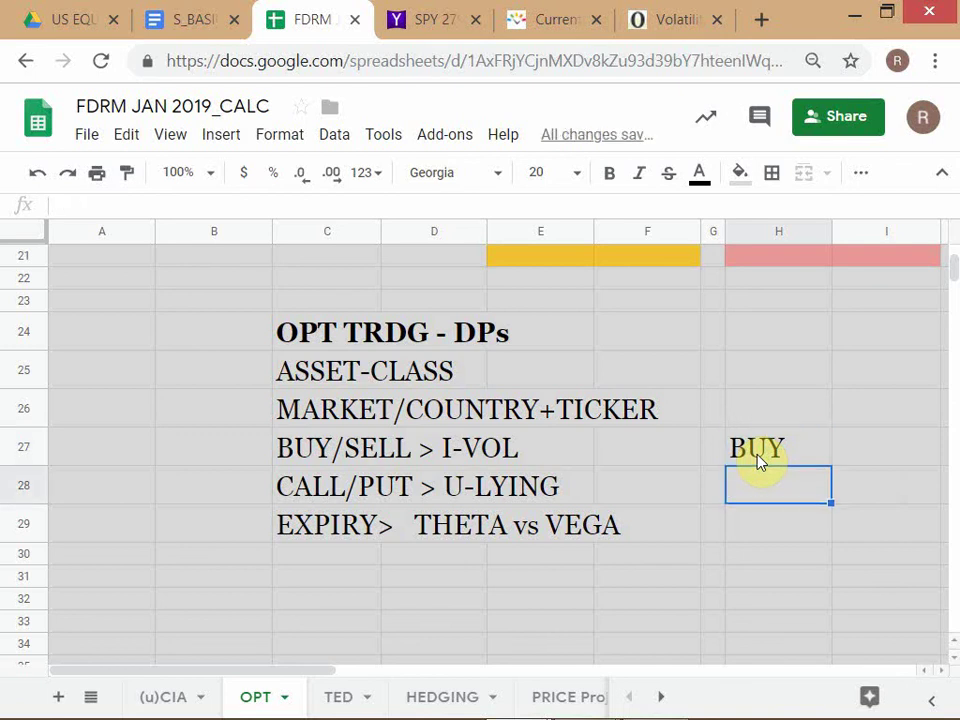
{"action": "type", "text": "CALL"}
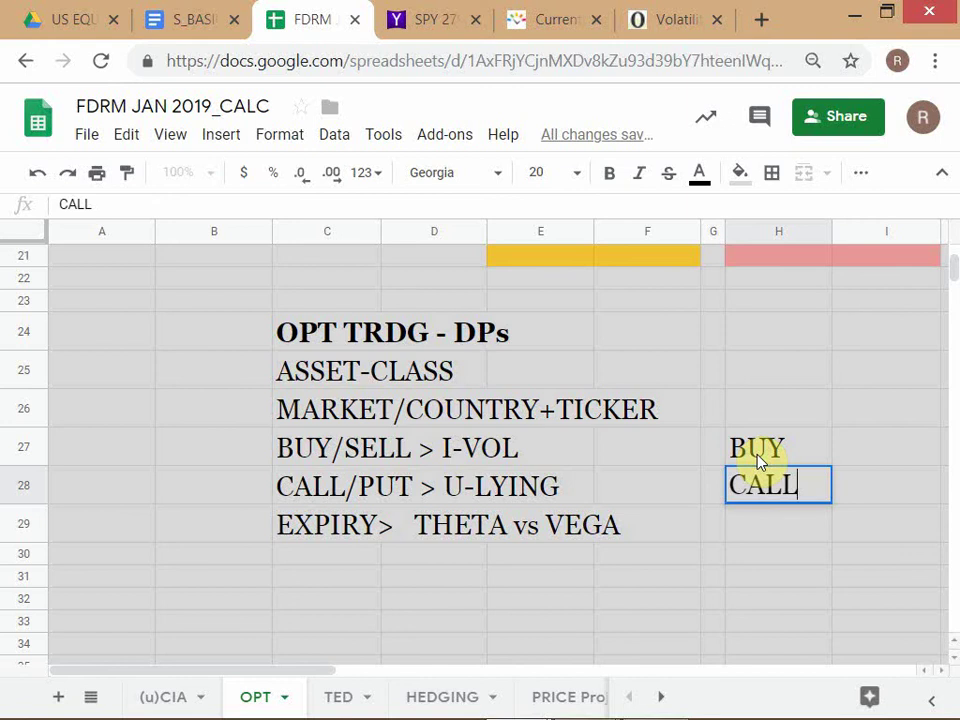
{"action": "key", "text": "Return"}
Step: Check the BUY/SELL > I-VOL label, then move to H29 for the expiry answer
{"action": "key", "text": "Up"}
{"action": "key", "text": "Left"}
{"action": "key", "text": "Left"}
{"action": "key", "text": "Left"}
{"action": "key", "text": "Left"}
{"action": "key", "text": "Left"}
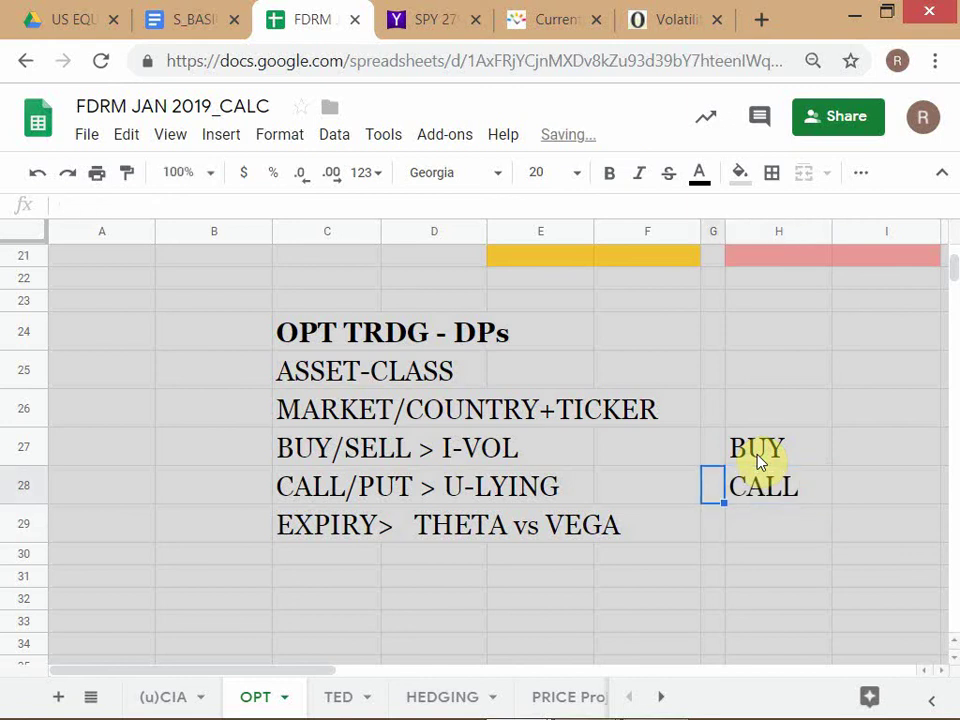
{"action": "key", "text": "Up"}
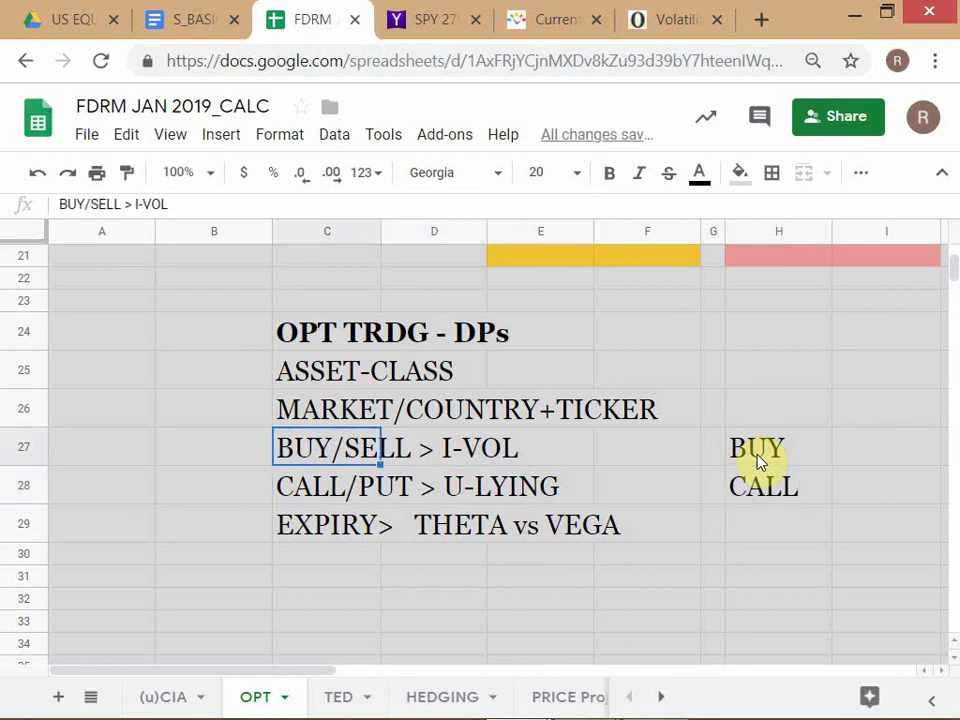
{"action": "key", "text": "Down"}
{"action": "key", "text": "Right"}
{"action": "key", "text": "Left"}
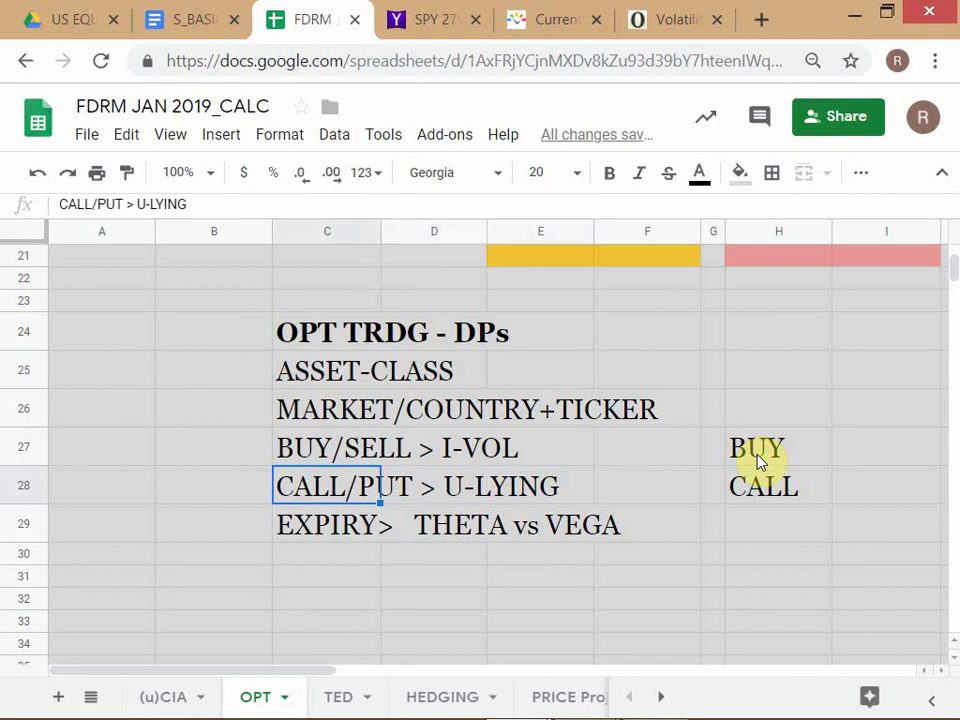
{"action": "key", "text": "Right"}
{"action": "key", "text": "Right"}
{"action": "key", "text": "Right"}
{"action": "key", "text": "Right"}
{"action": "key", "text": "Right"}
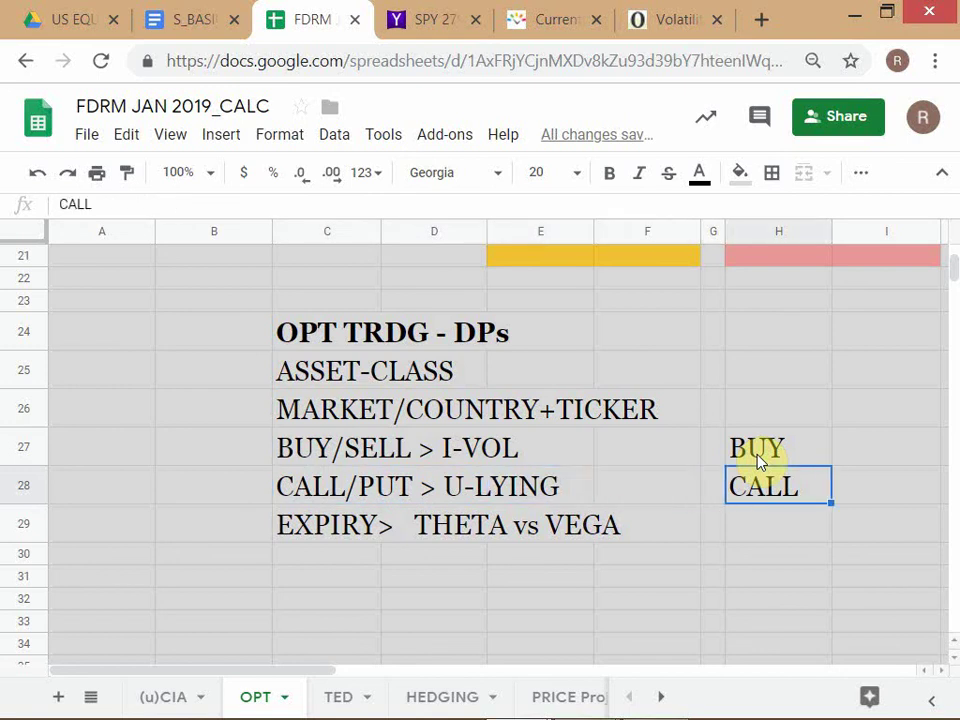
{"action": "key", "text": "Down"}
{"action": "key", "text": "Left"}
{"action": "key", "text": "Left"}
{"action": "key", "text": "Left"}
{"action": "key", "text": "Left"}
{"action": "key", "text": "Left"}
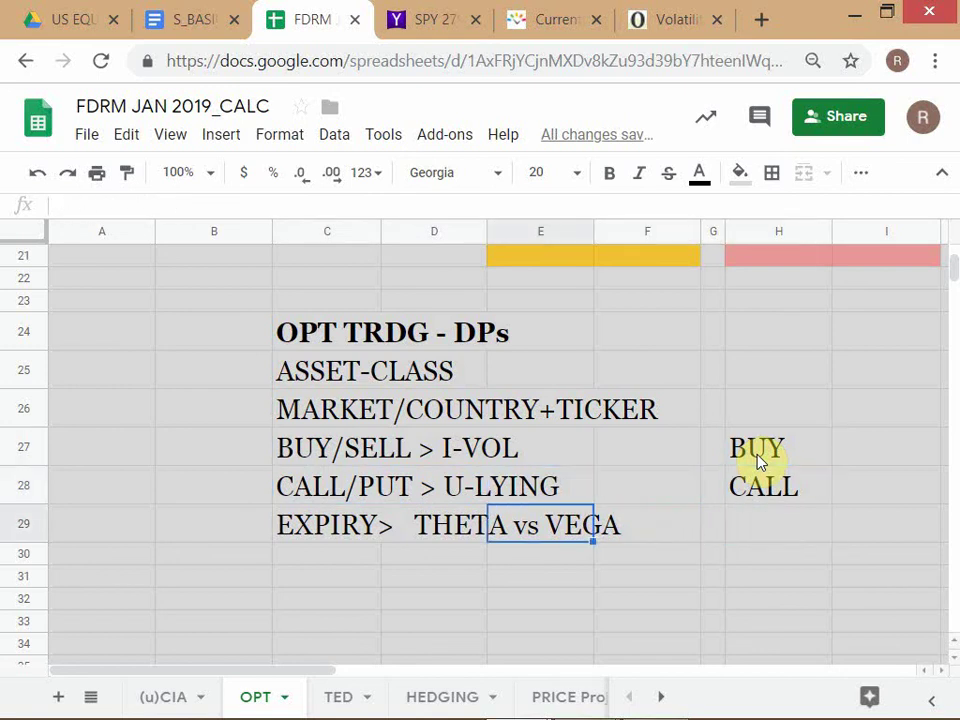
{"action": "key", "text": "Right"}
{"action": "key", "text": "Right"}
{"action": "key", "text": "Right"}
{"action": "key", "text": "Right"}
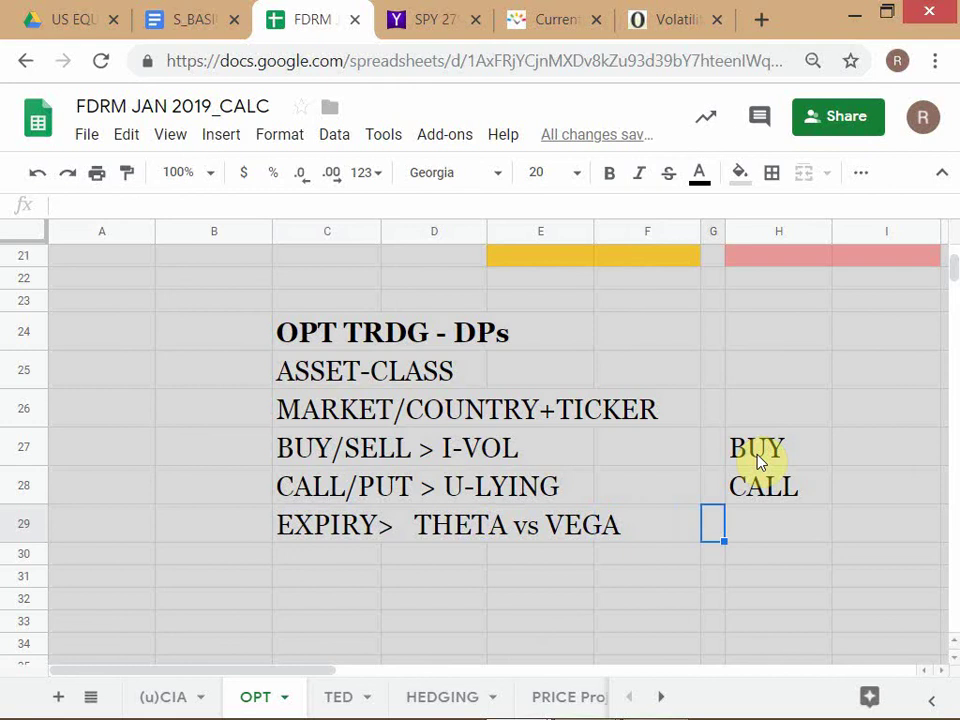
{"action": "key", "text": "Right"}
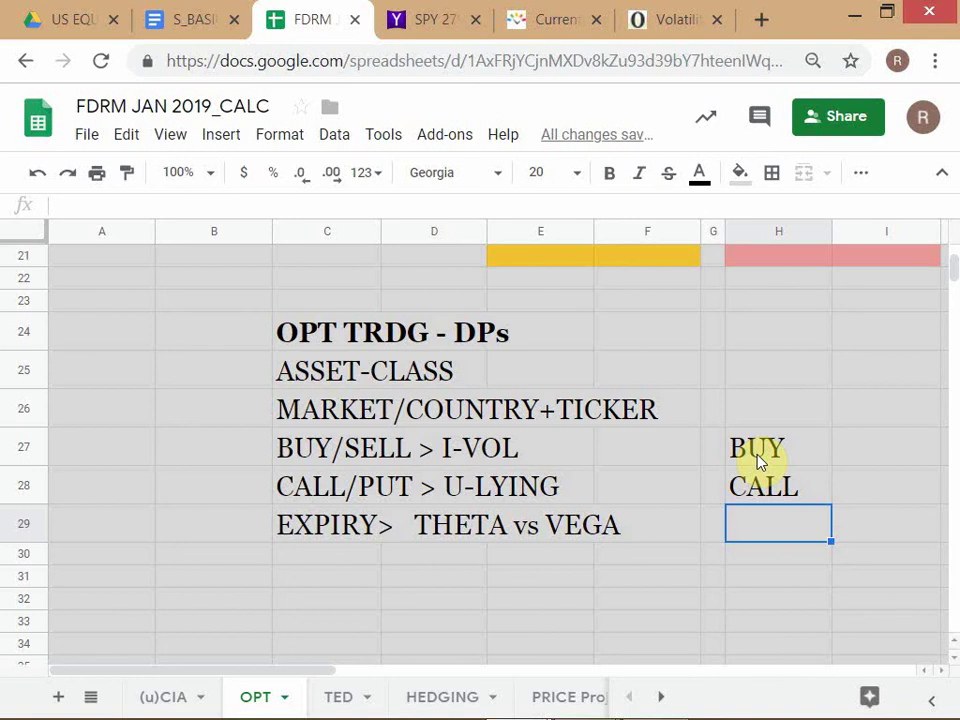
{"action": "key", "text": "alt+Tab"}
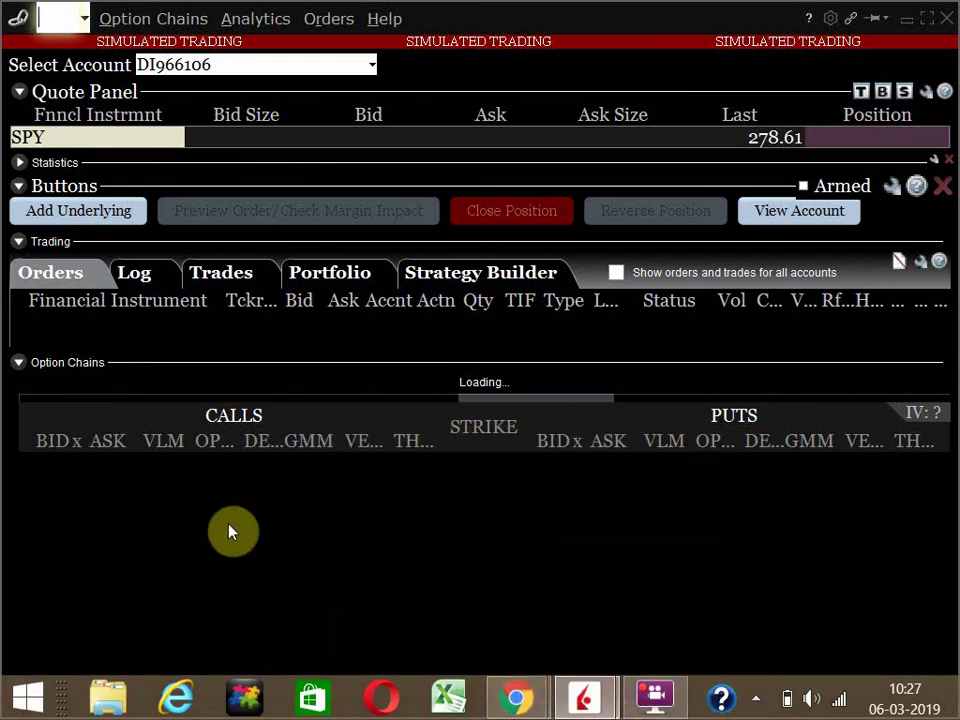
Step: Close the SPY OptionTrader, confirming with Yes, and return to the Classic TWS watchlist
{"action": "key", "text": "alt+Tab"}
{"action": "key", "text": "alt+Tab"}
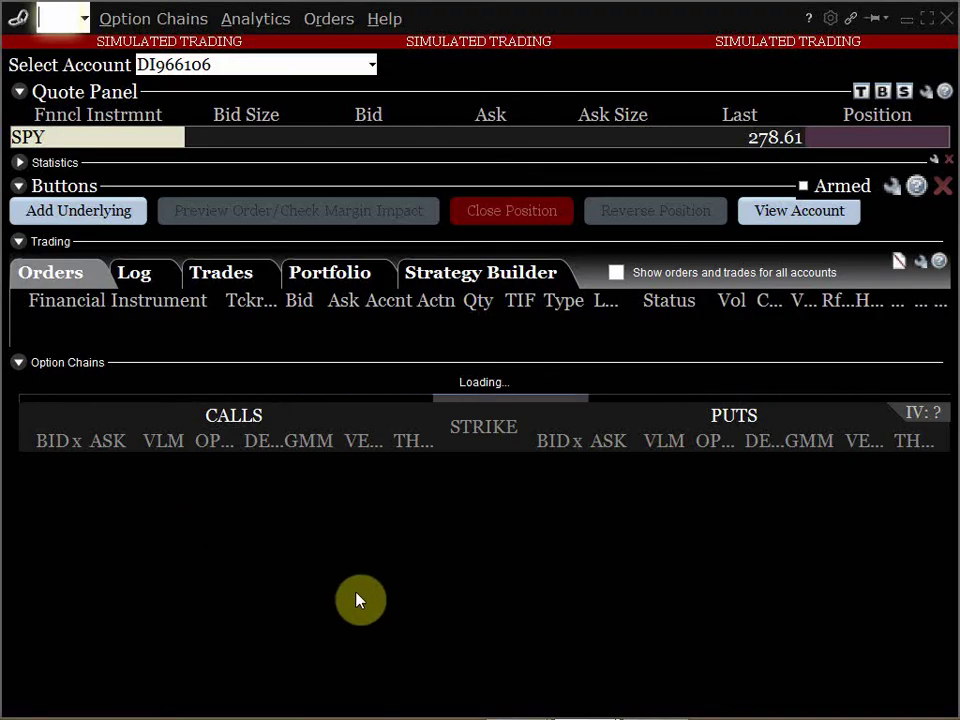
{"action": "key", "text": "alt+Tab"}
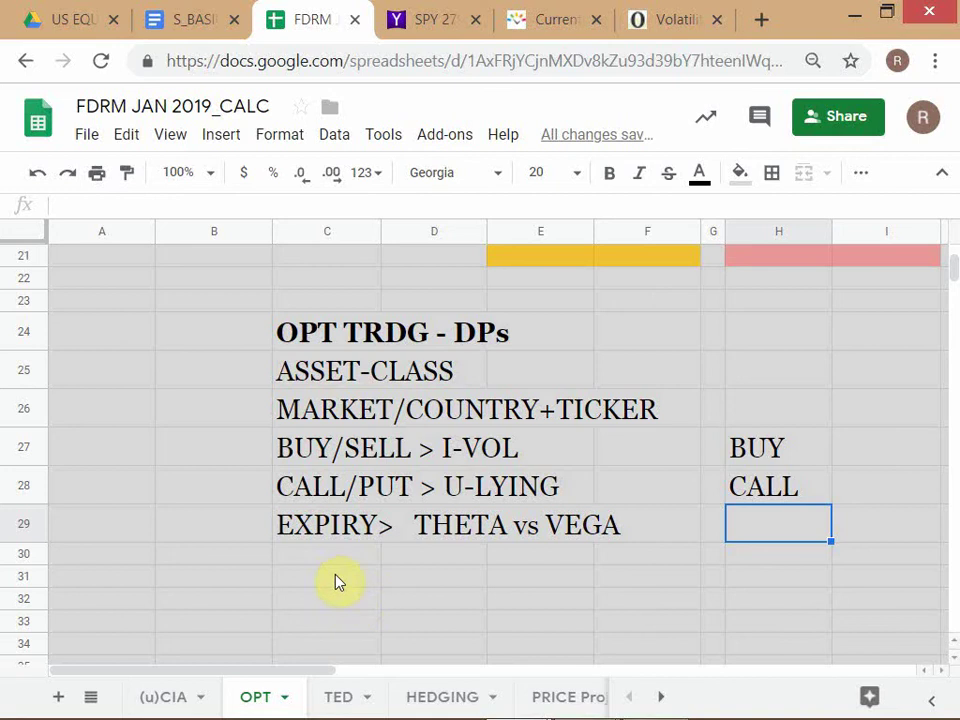
{"action": "key", "text": "alt+Tab"}
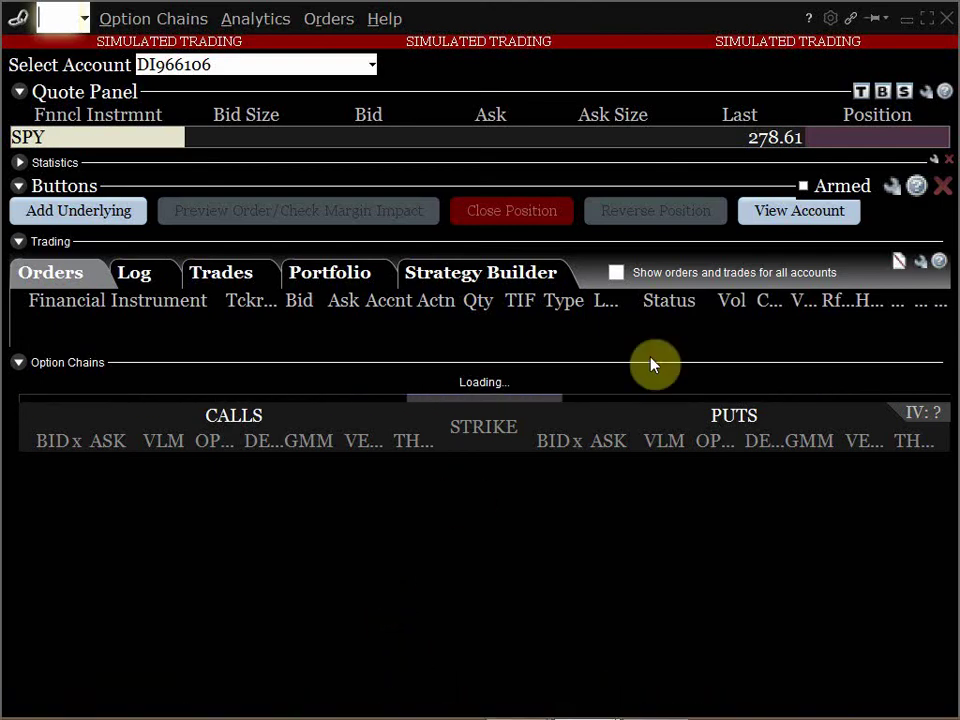
{"action": "left_click", "coordinate": [948, 19]}
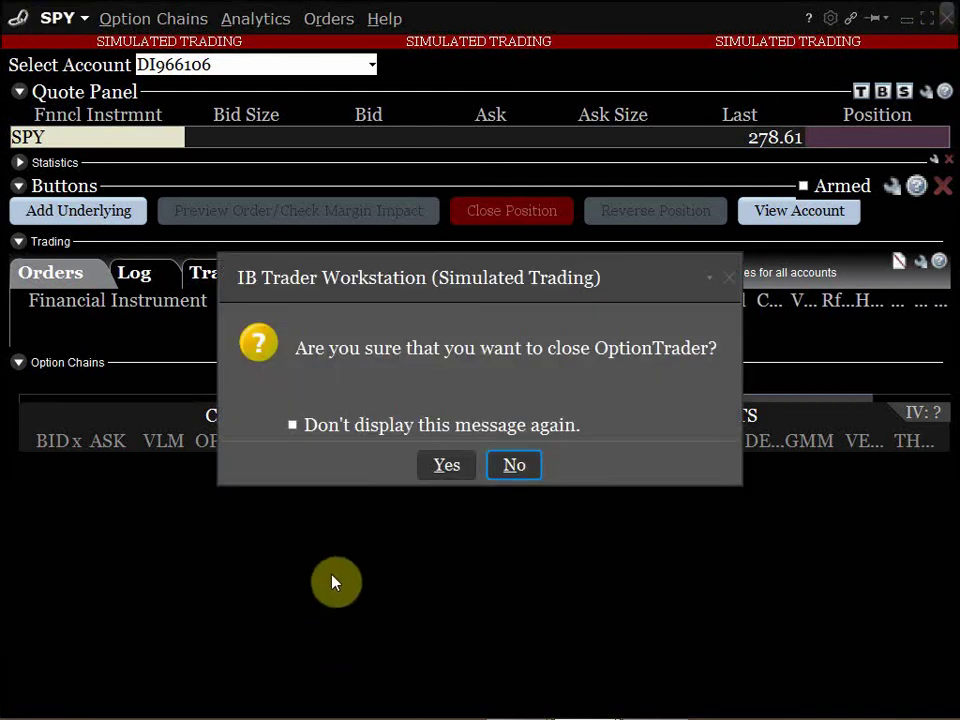
{"action": "left_click", "coordinate": [446, 466]}
{"action": "key", "text": "alt+Tab"}
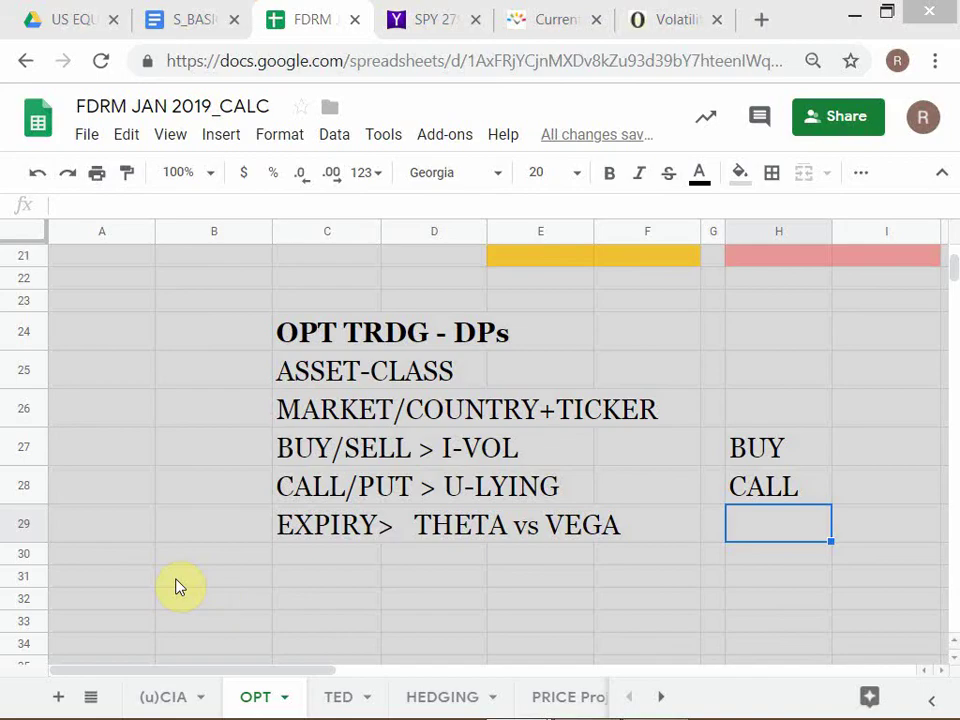
{"action": "key", "text": "alt+Tab"}
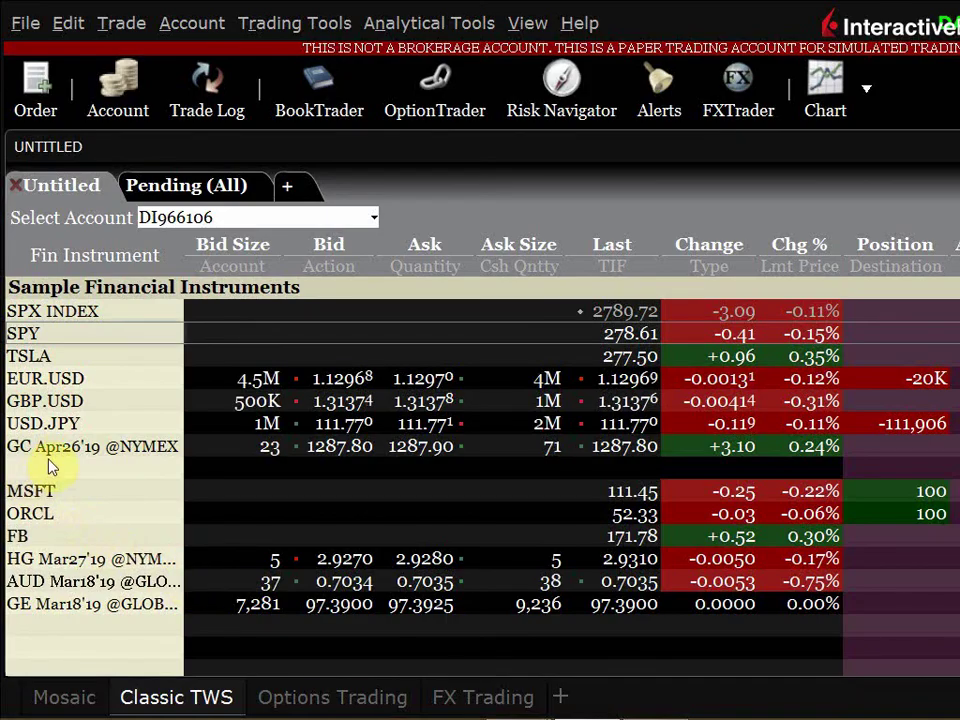
Step: Select the empty row below the GC future in TWS and toggle between TWS and the spreadsheet
{"action": "left_click", "coordinate": [33, 468]}
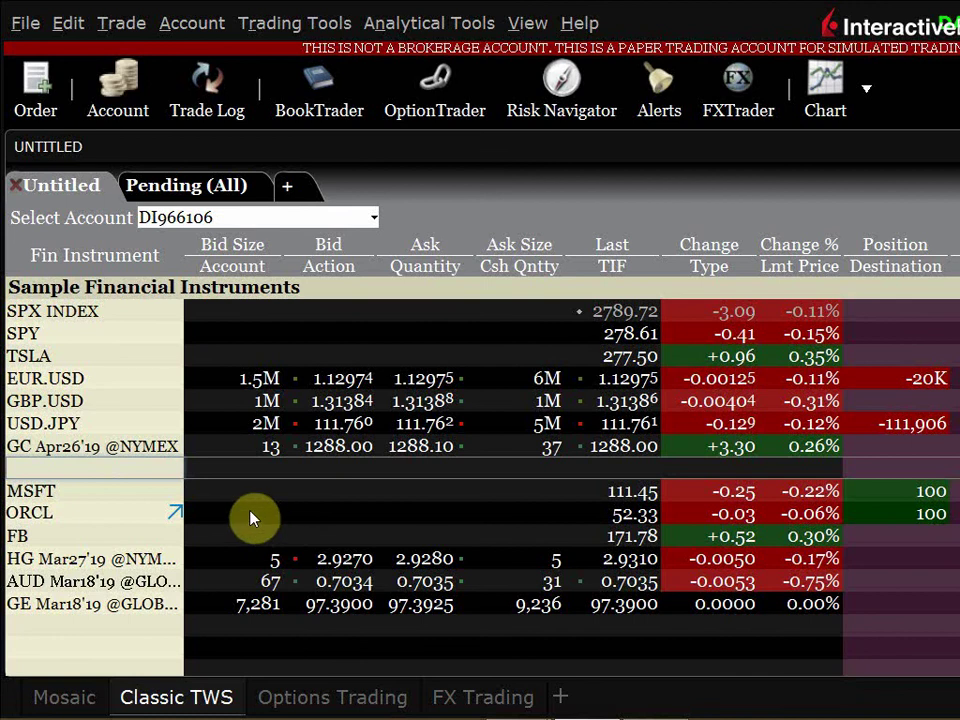
{"action": "key", "text": "alt+Tab"}
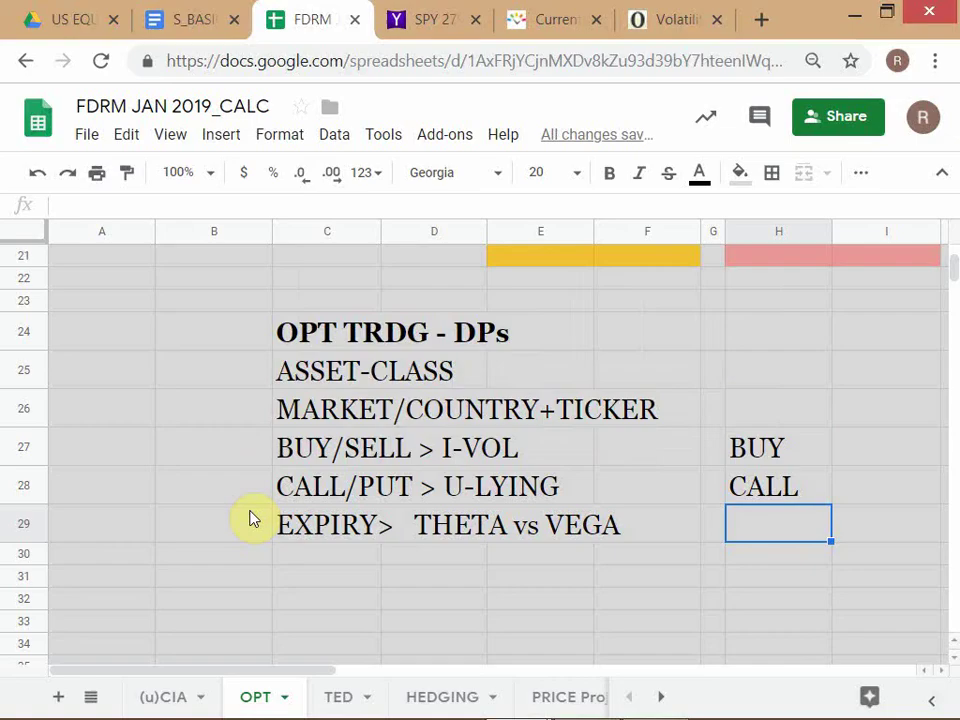
{"action": "key", "text": "alt+Tab"}
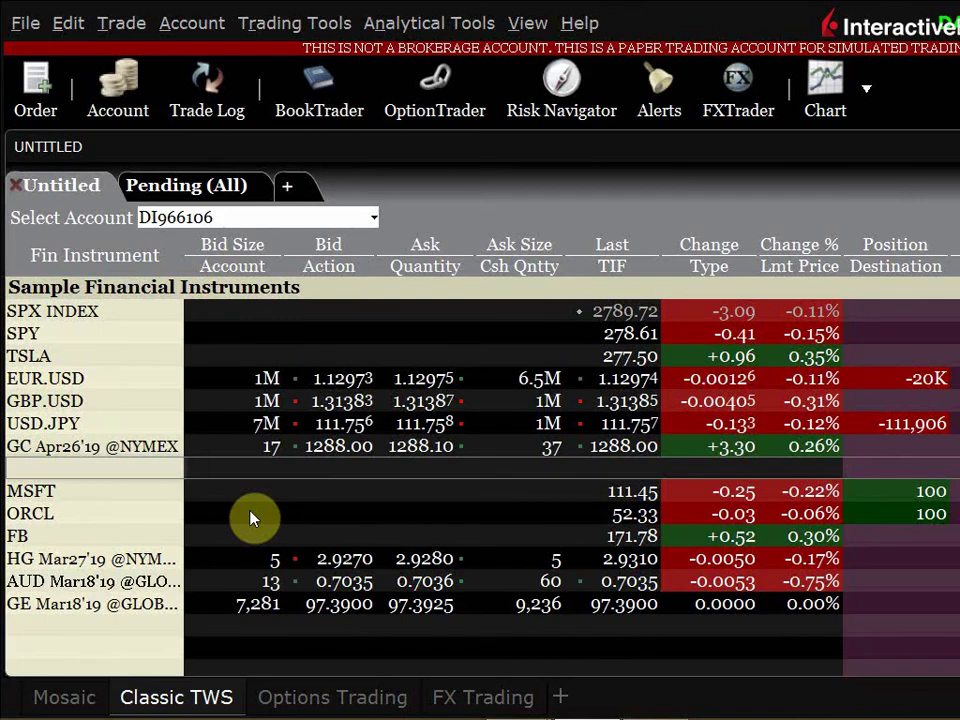
{"action": "key", "text": "alt+Tab"}
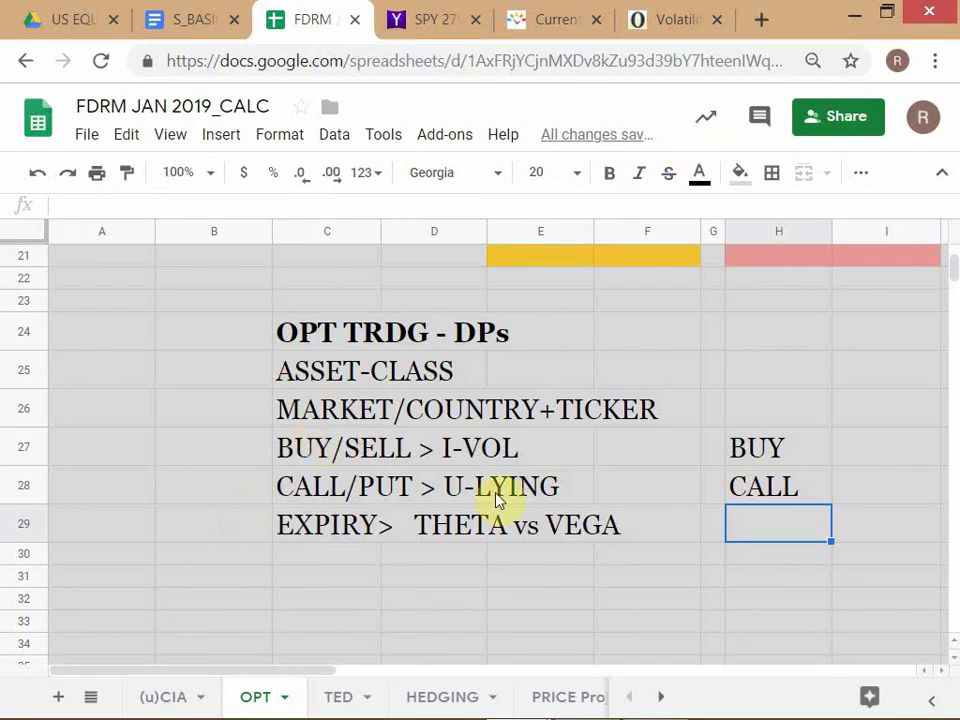
{"action": "key", "text": "alt+Tab"}
{"action": "key", "text": "alt+Tab"}
{"action": "key", "text": "alt+Tab"}
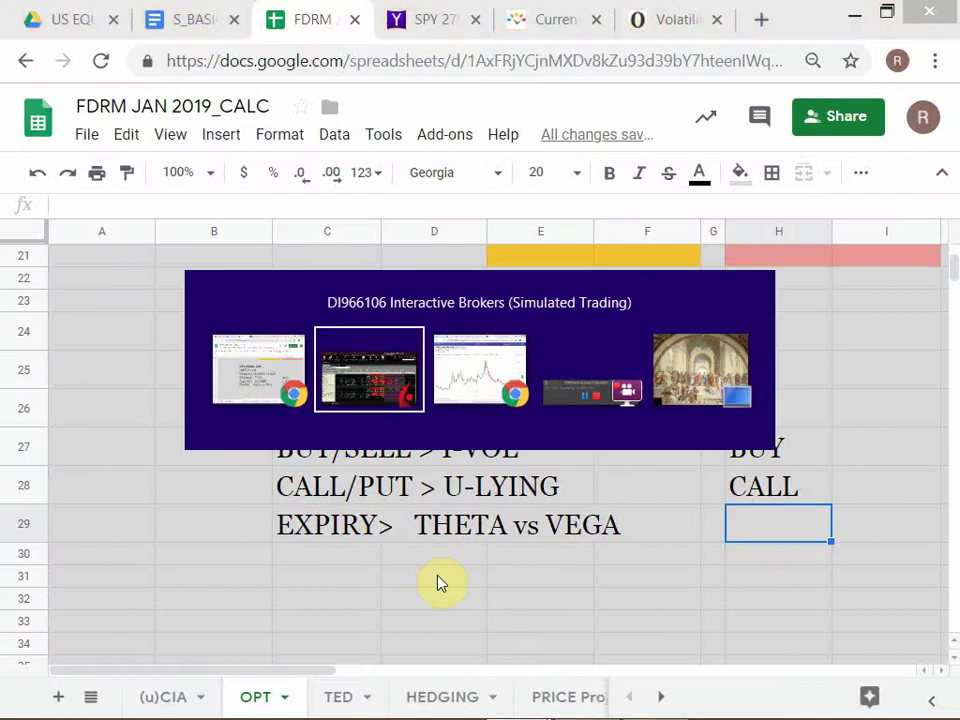
Step: Select the FB row in the TWS watchlist and return to the FDRM OPT sheet
{"action": "left_click", "coordinate": [90, 480]}
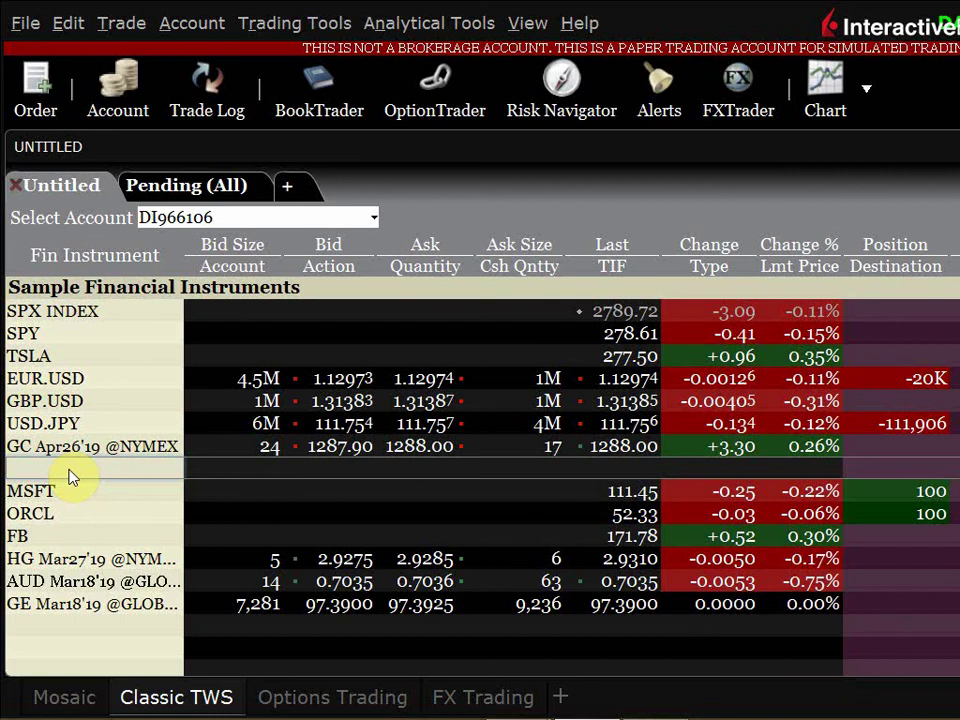
{"action": "left_click", "coordinate": [222, 535]}
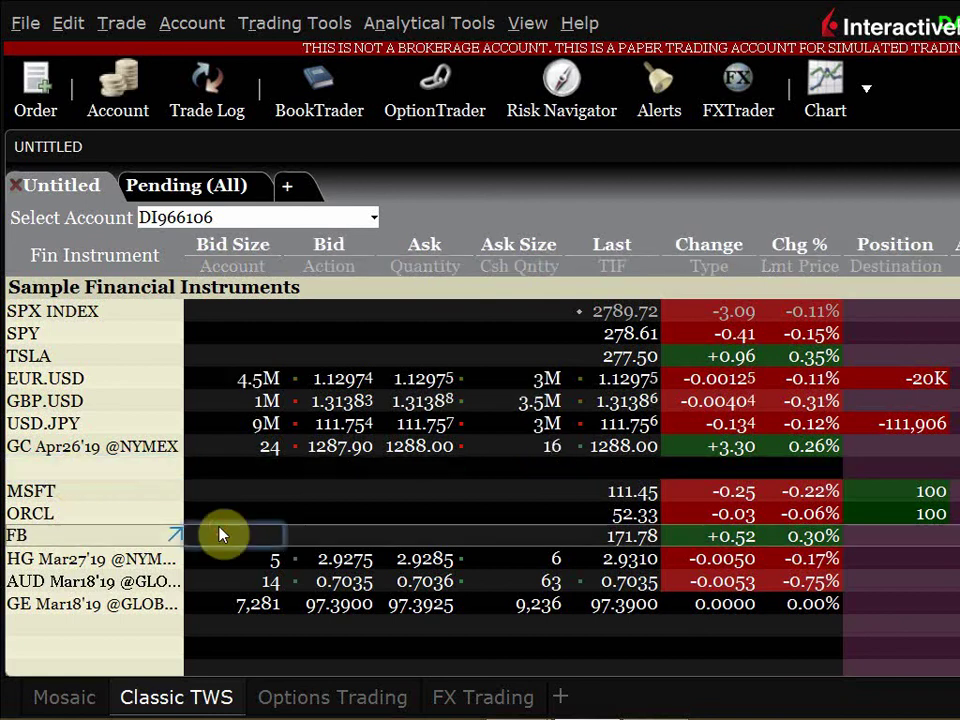
{"action": "key", "text": "alt+Tab"}
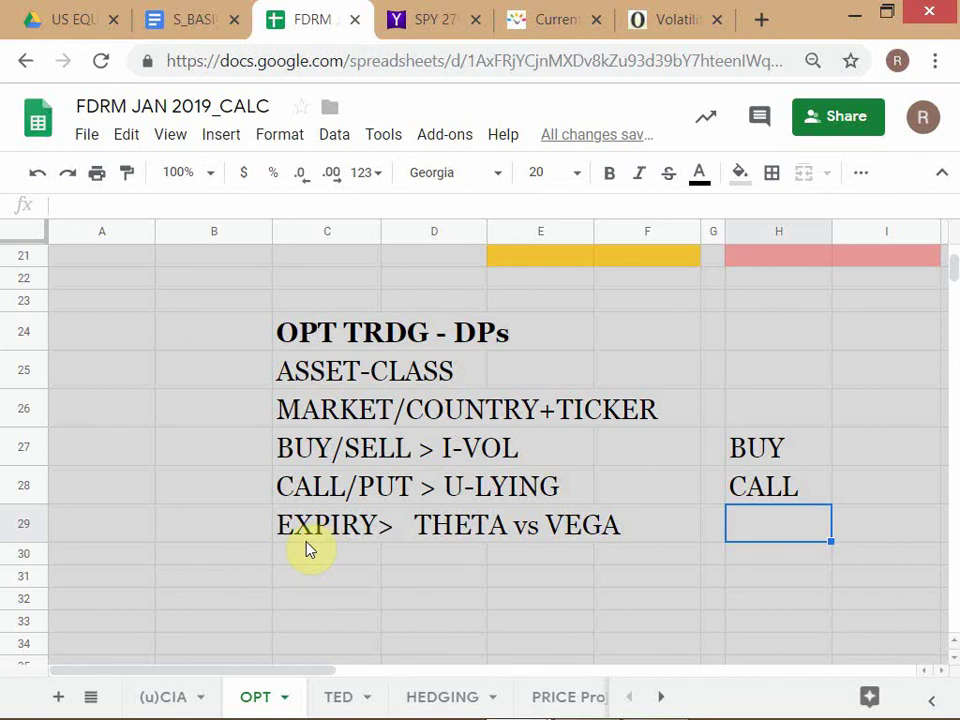
Step: Open the S_BASIC conceptual framework notes and set the zoom to 115%, then 100%
{"action": "left_click", "coordinate": [185, 20]}
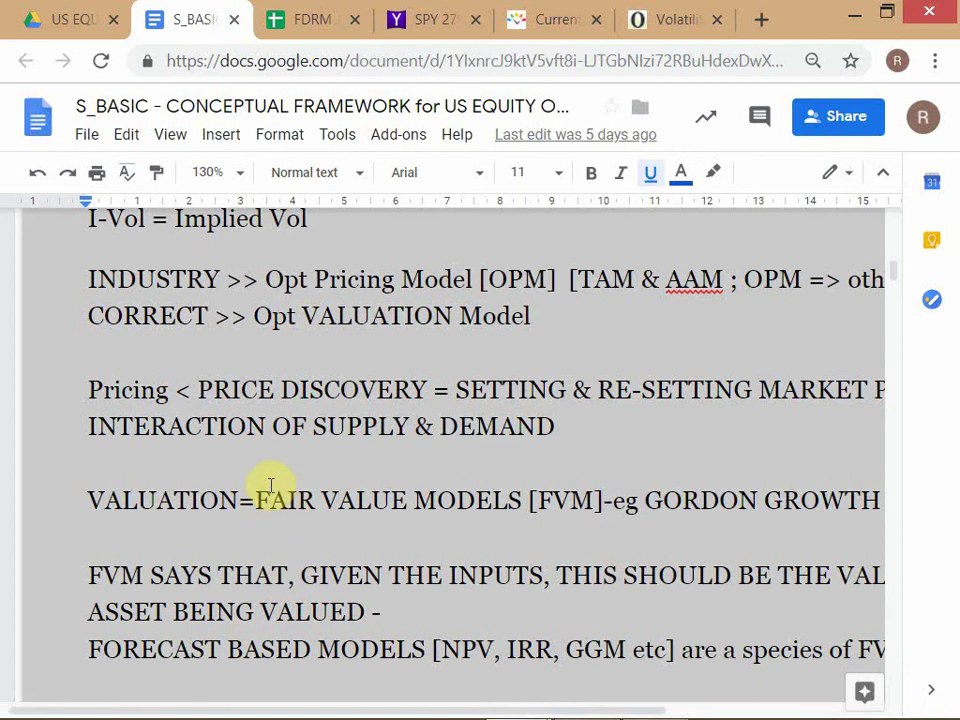
{"action": "left_click", "coordinate": [208, 175]}
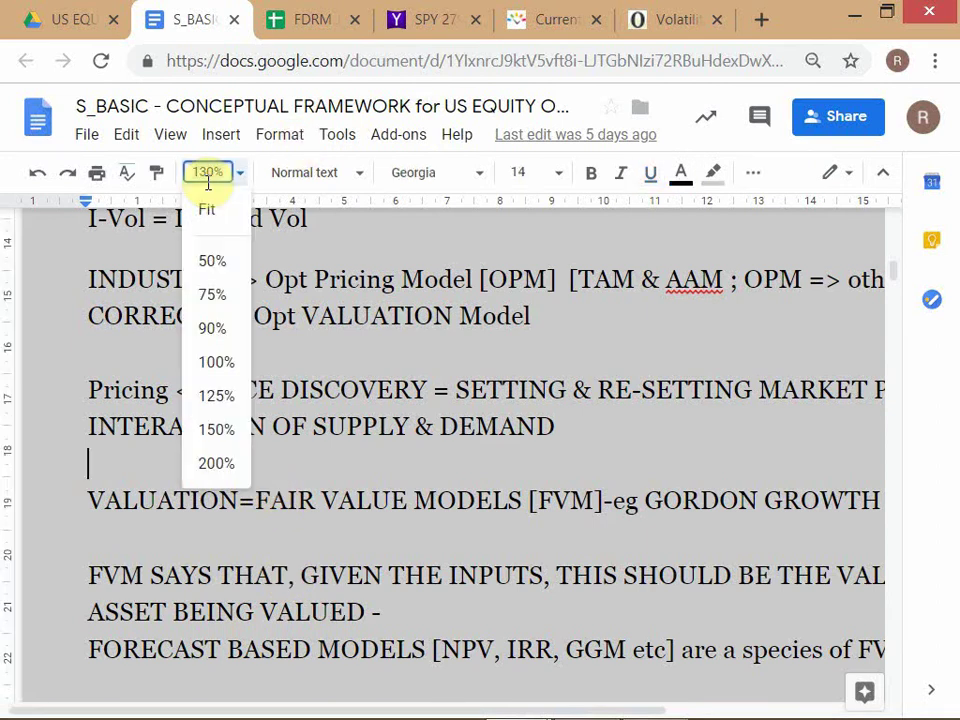
{"action": "key", "text": "Return"}
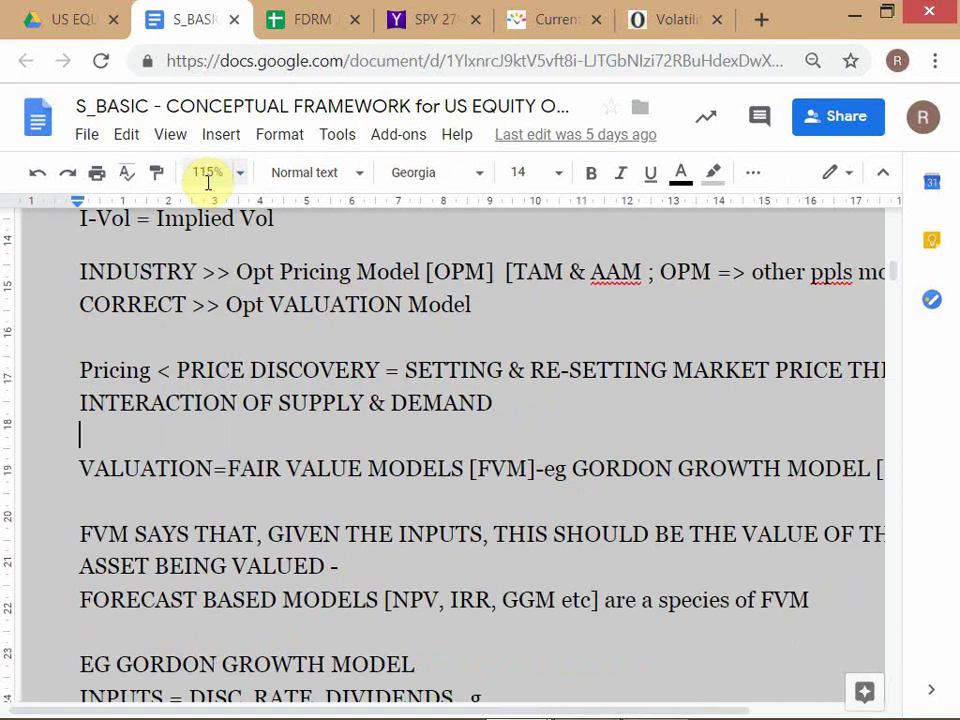
{"action": "left_click", "coordinate": [207, 176]}
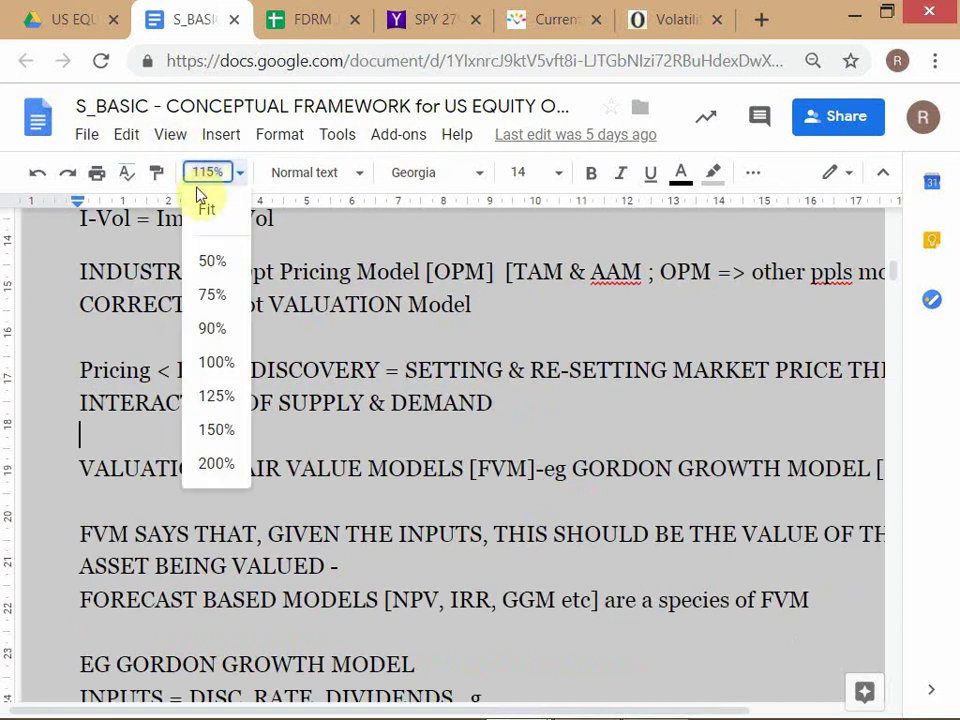
{"action": "type", "text": "100"}
{"action": "key", "text": "Return"}
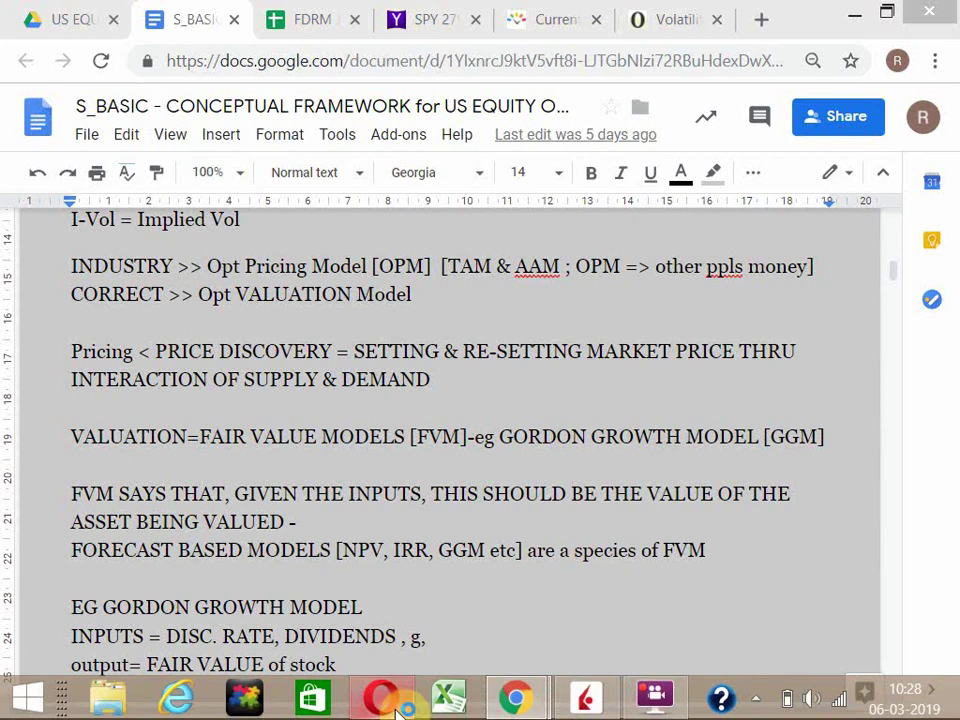
{"action": "right_click", "coordinate": [398, 708]}
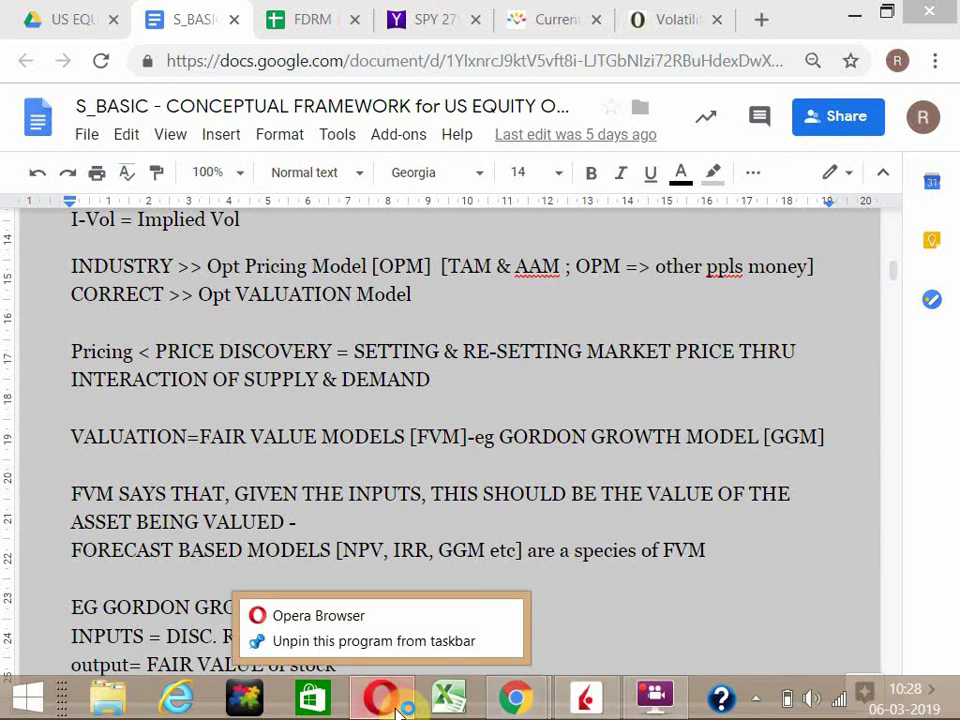
{"action": "left_click", "coordinate": [715, 437]}
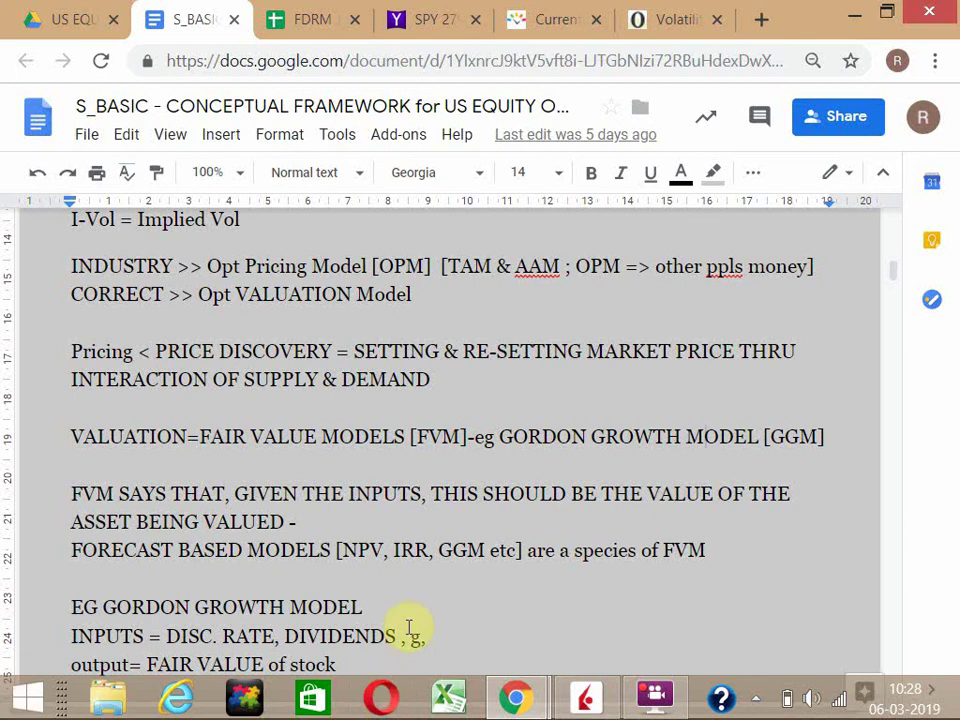
Step: Scroll the S_BASIC notes down from the VALUATION note toward the Vega chart
{"action": "double_click", "coordinate": [239, 460]}
{"action": "scroll", "coordinate": [240, 460], "scroll_direction": "down", "scroll_amount": 10}
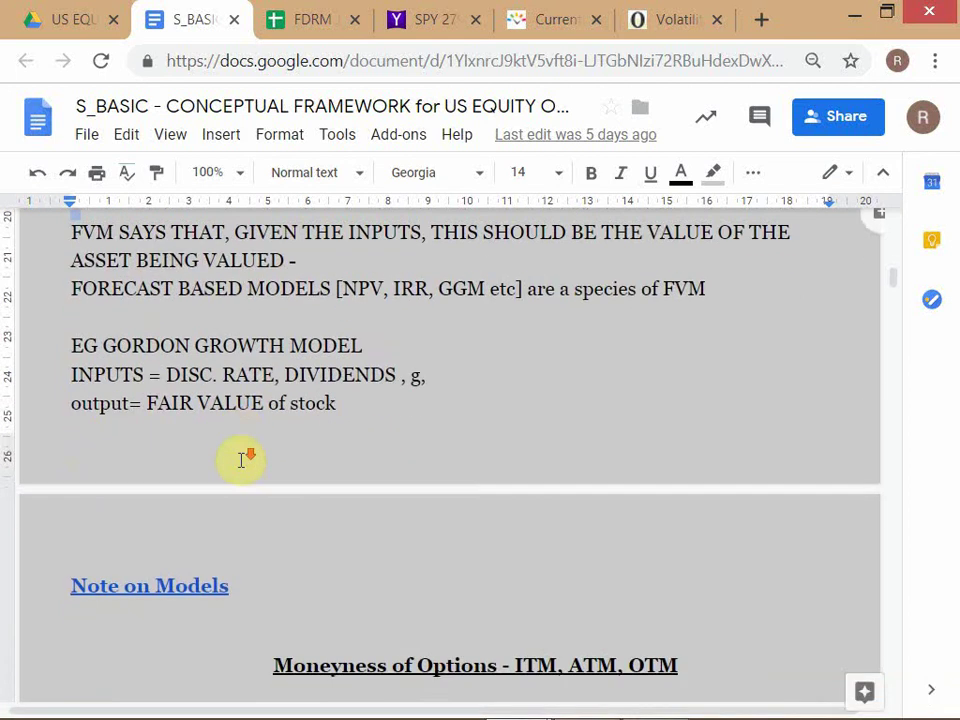
{"action": "scroll", "coordinate": [240, 460], "scroll_direction": "down", "scroll_amount": 4}
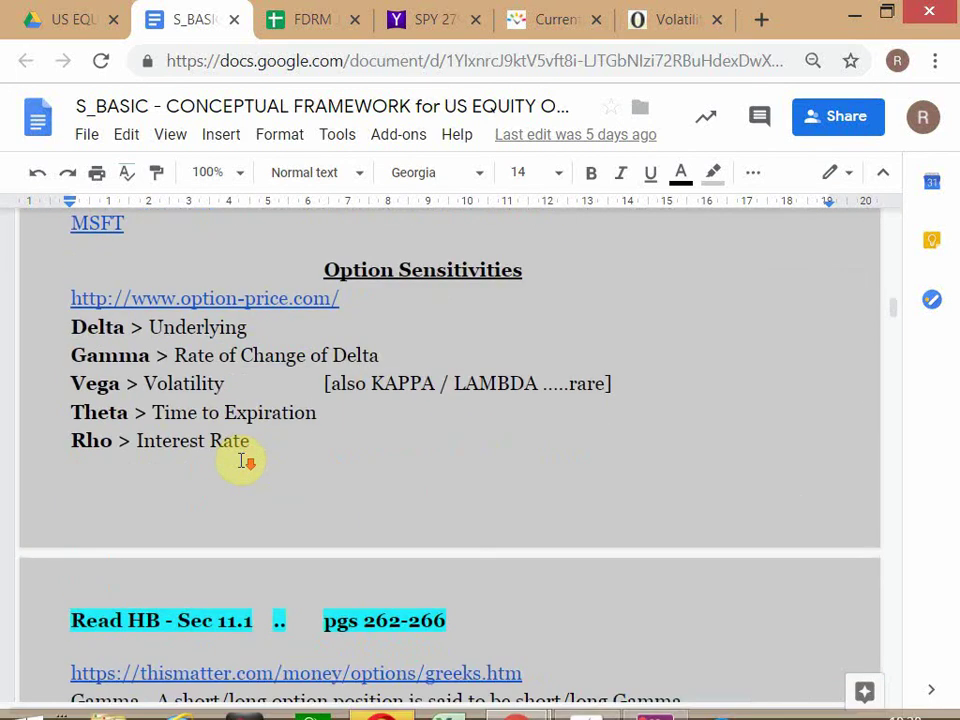
{"action": "scroll", "coordinate": [240, 460], "scroll_direction": "down", "scroll_amount": 5}
{"action": "scroll", "coordinate": [240, 460], "scroll_direction": "down", "scroll_amount": 7}
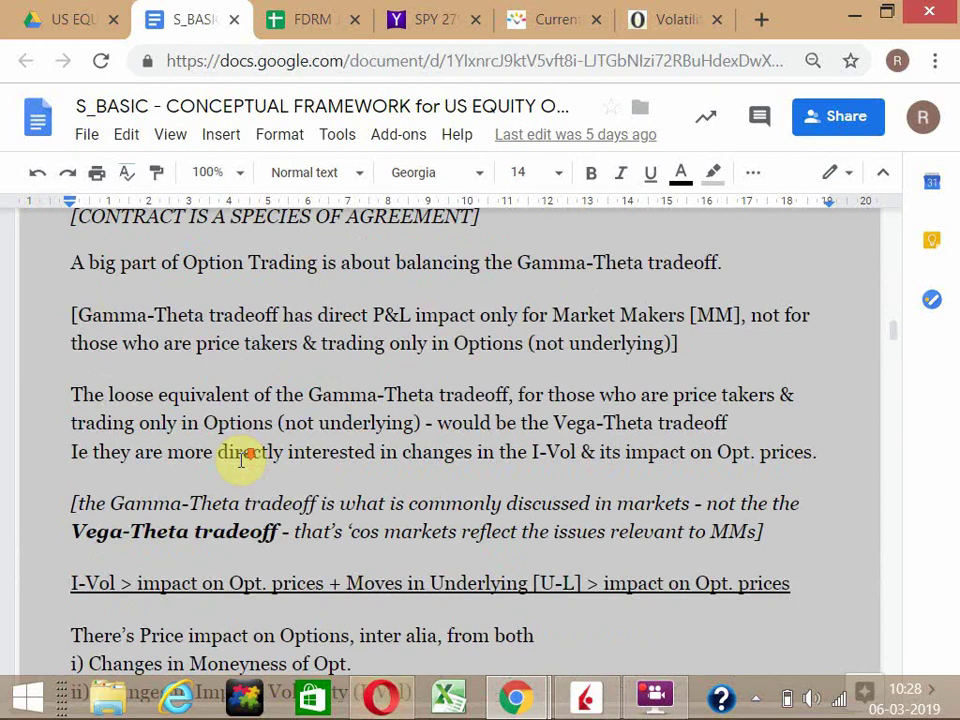
{"action": "scroll", "coordinate": [240, 460], "scroll_direction": "down", "scroll_amount": 7}
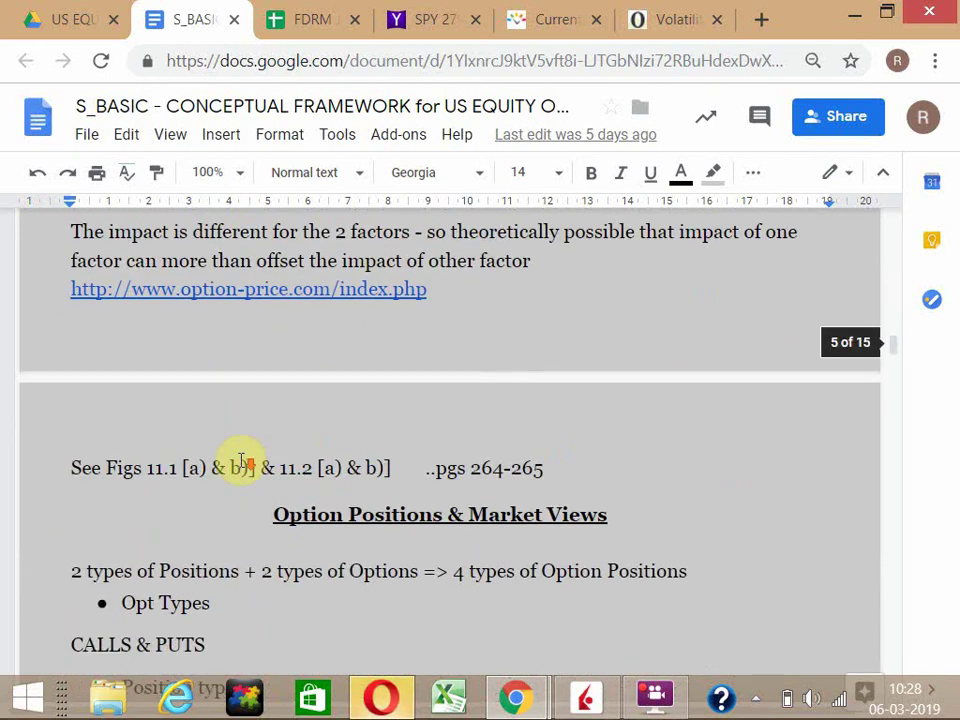
{"action": "scroll", "coordinate": [243, 460], "scroll_direction": "down", "scroll_amount": 6}
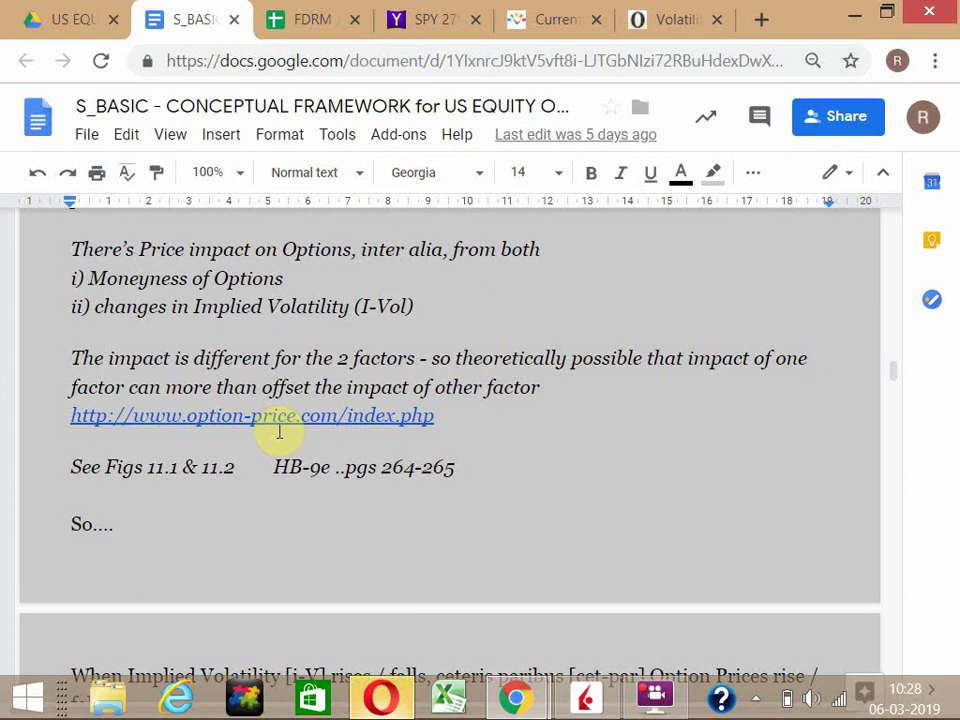
{"action": "scroll", "coordinate": [279, 431], "scroll_direction": "down", "scroll_amount": 6}
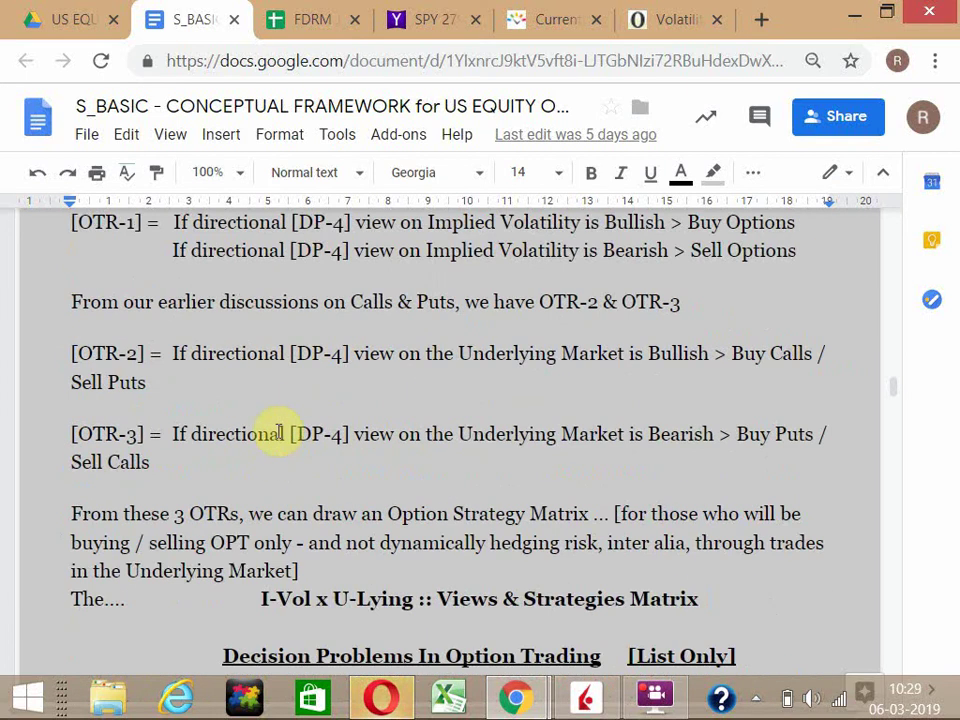
{"action": "scroll", "coordinate": [279, 431], "scroll_direction": "down", "scroll_amount": 8}
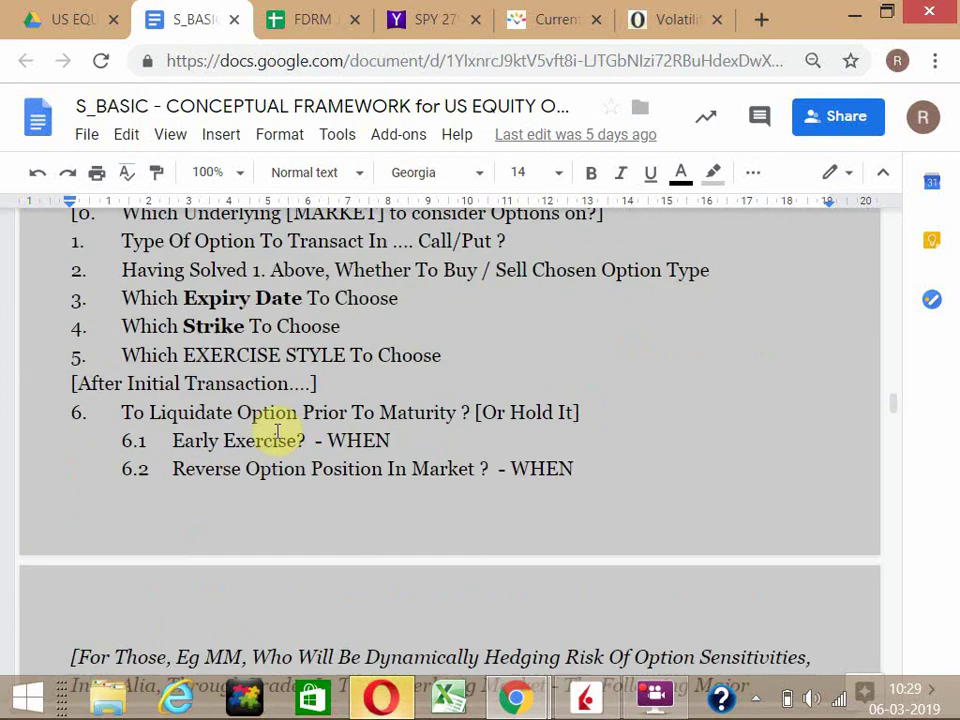
{"action": "scroll", "coordinate": [279, 465], "scroll_direction": "down", "scroll_amount": 4}
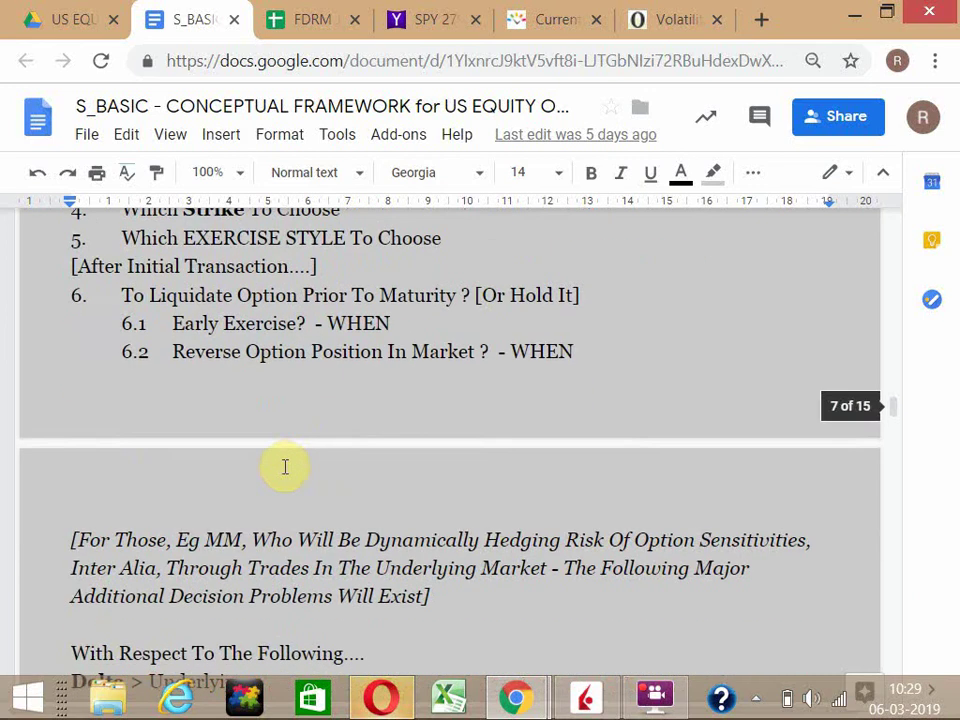
{"action": "right_click", "coordinate": [378, 697]}
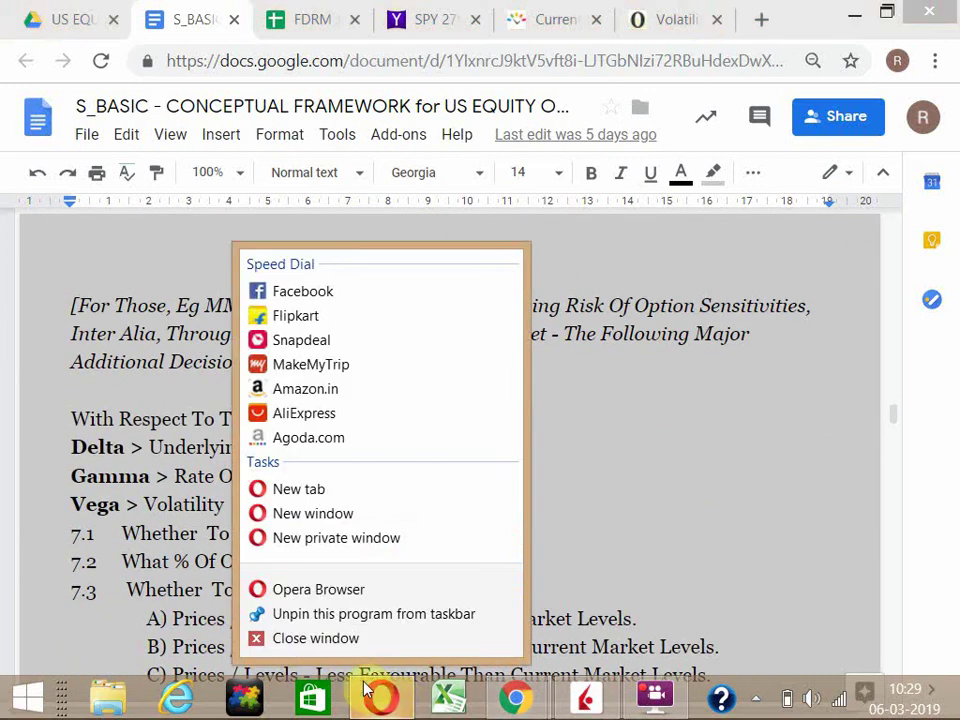
{"action": "left_click", "coordinate": [316, 640]}
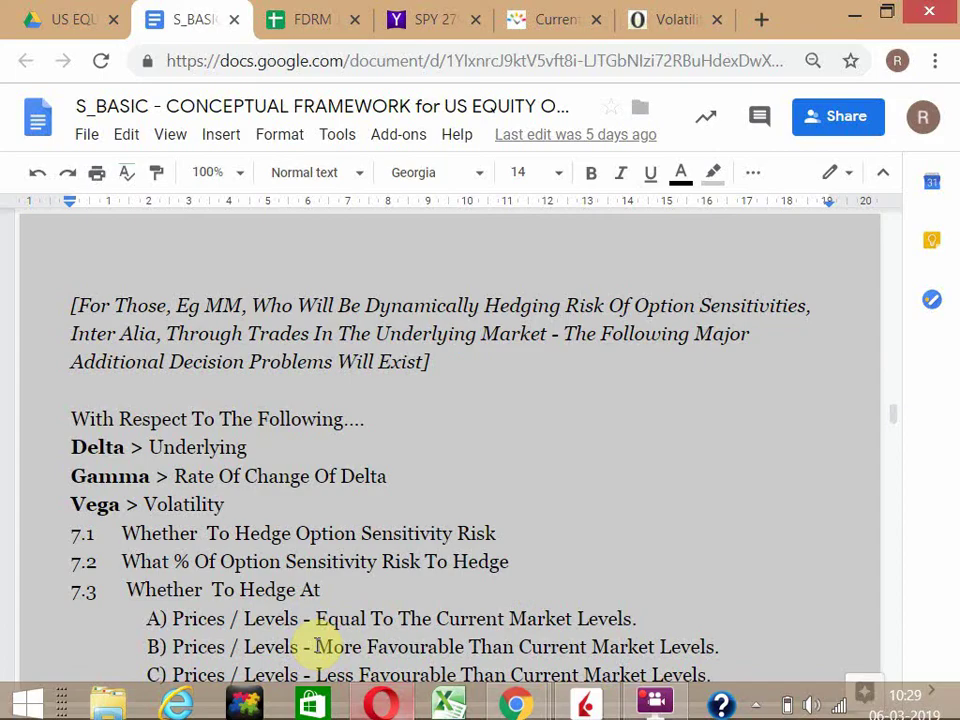
Step: Scroll on to the Theta vs Time to Expiration chart: sell shorter-term, buy longer-term options
{"action": "scroll", "coordinate": [326, 557], "scroll_direction": "down", "scroll_amount": 5}
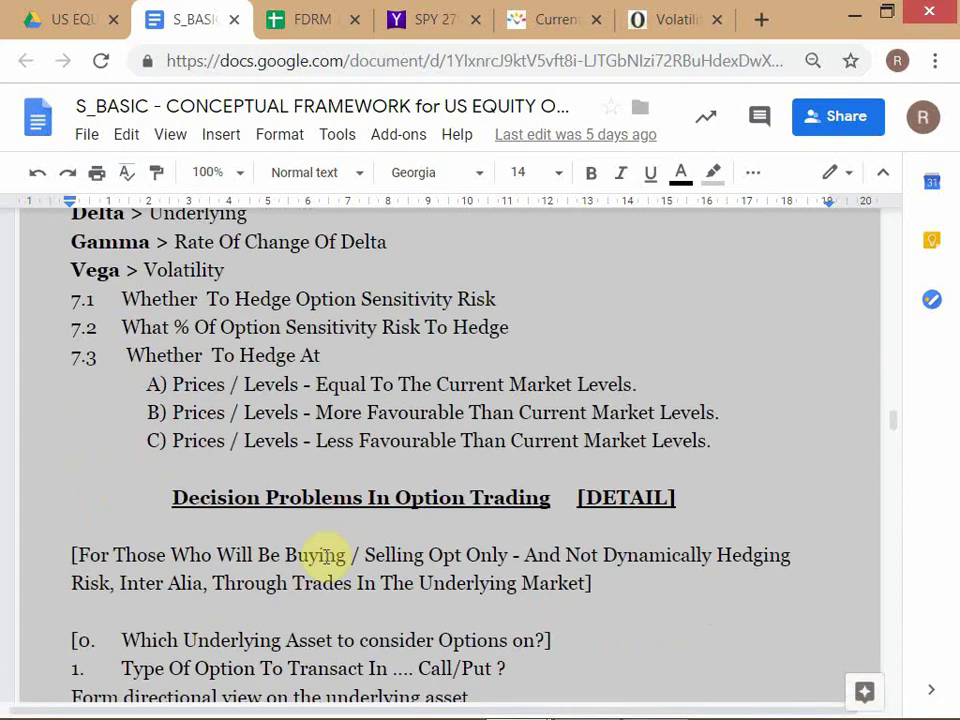
{"action": "scroll", "coordinate": [326, 515], "scroll_direction": "down", "scroll_amount": 8}
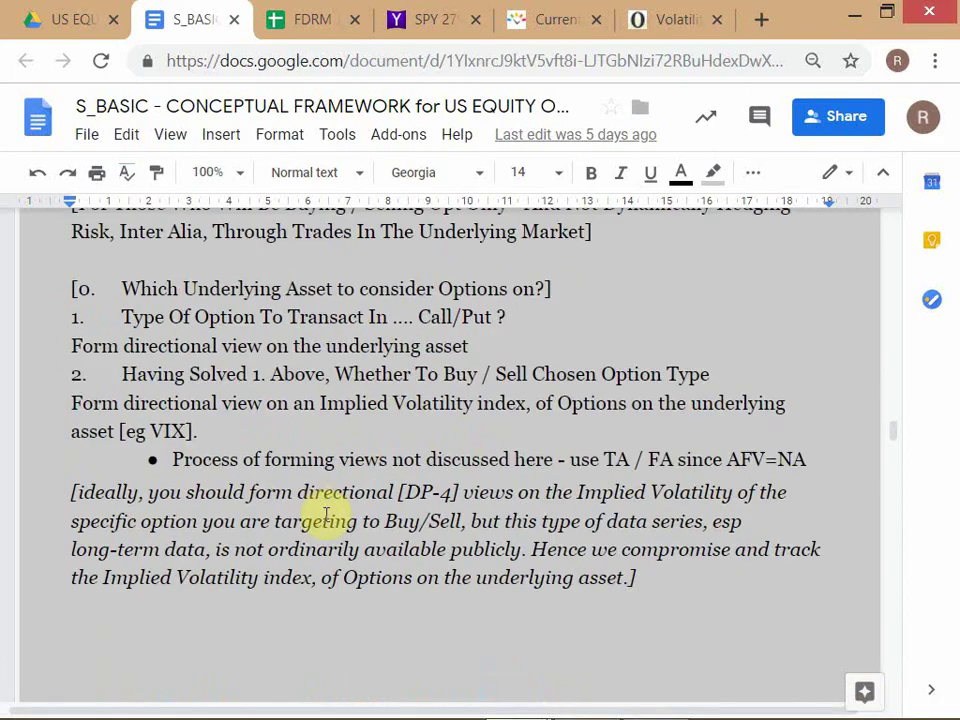
{"action": "scroll", "coordinate": [326, 515], "scroll_direction": "down", "scroll_amount": 6}
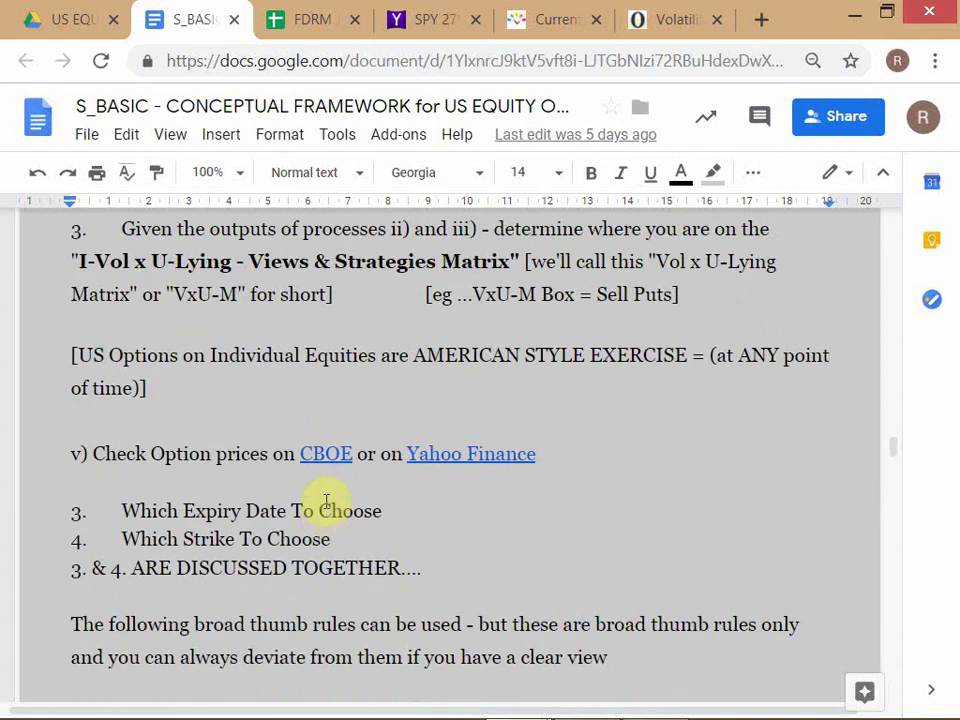
{"action": "scroll", "coordinate": [326, 501], "scroll_direction": "down", "scroll_amount": 6}
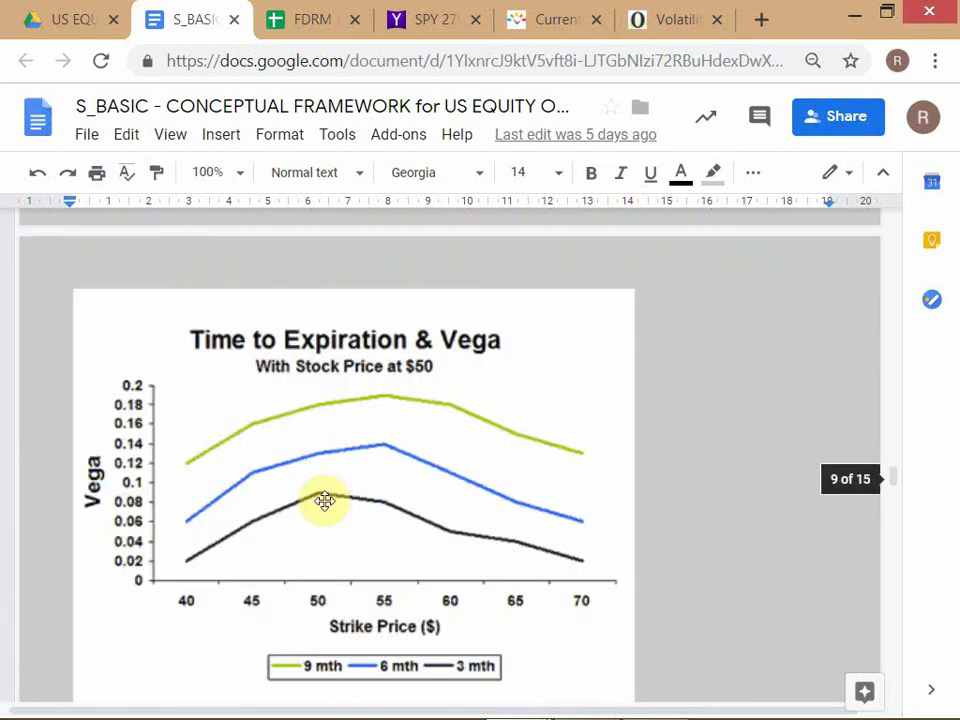
{"action": "scroll", "coordinate": [324, 501], "scroll_direction": "down", "scroll_amount": 6}
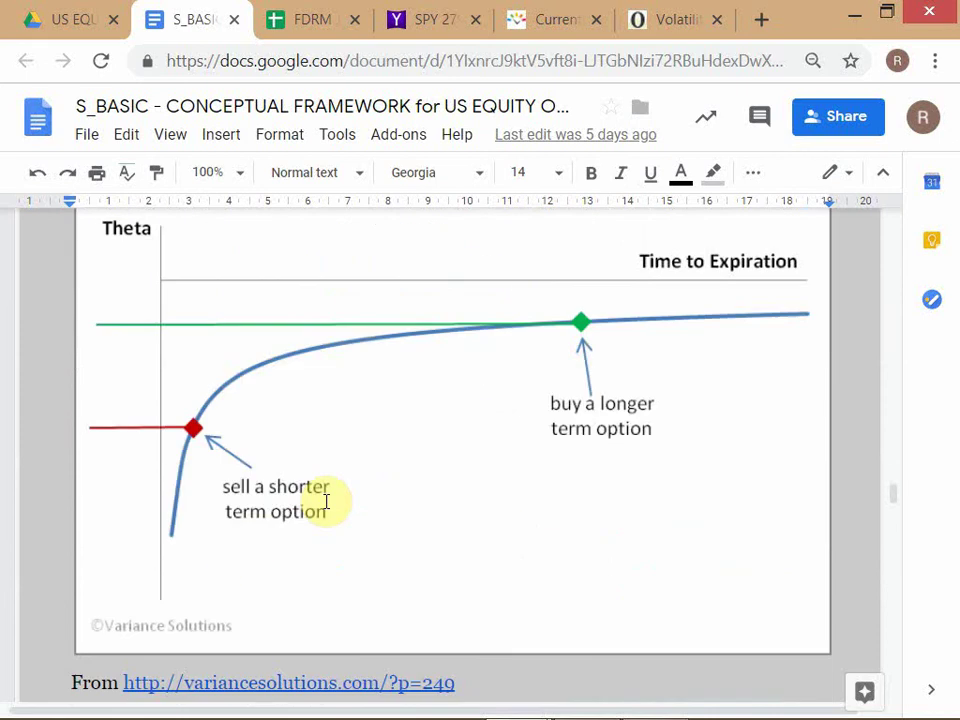
{"action": "scroll", "coordinate": [326, 501], "scroll_direction": "up", "scroll_amount": 1}
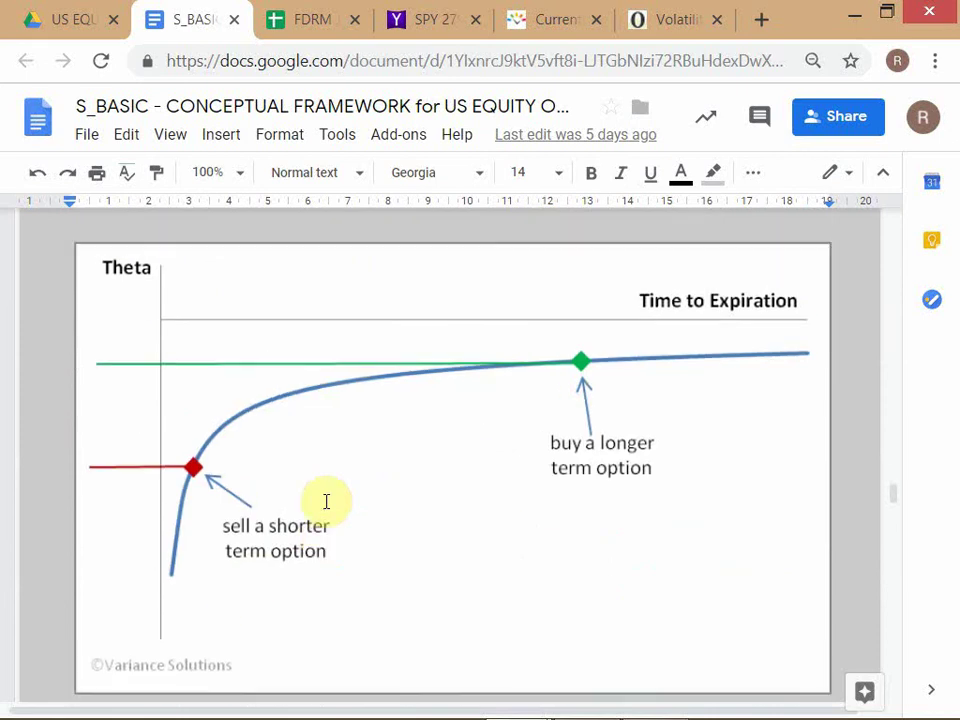
{"action": "scroll", "coordinate": [326, 501], "scroll_direction": "down", "scroll_amount": 1}
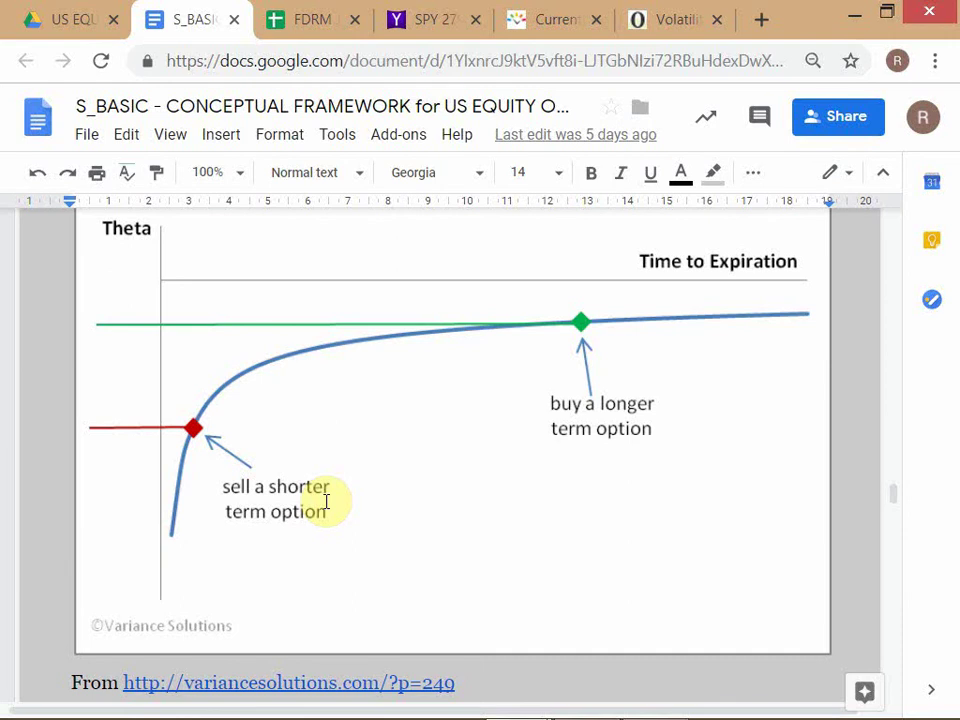
{"action": "key", "text": "alt+Tab"}
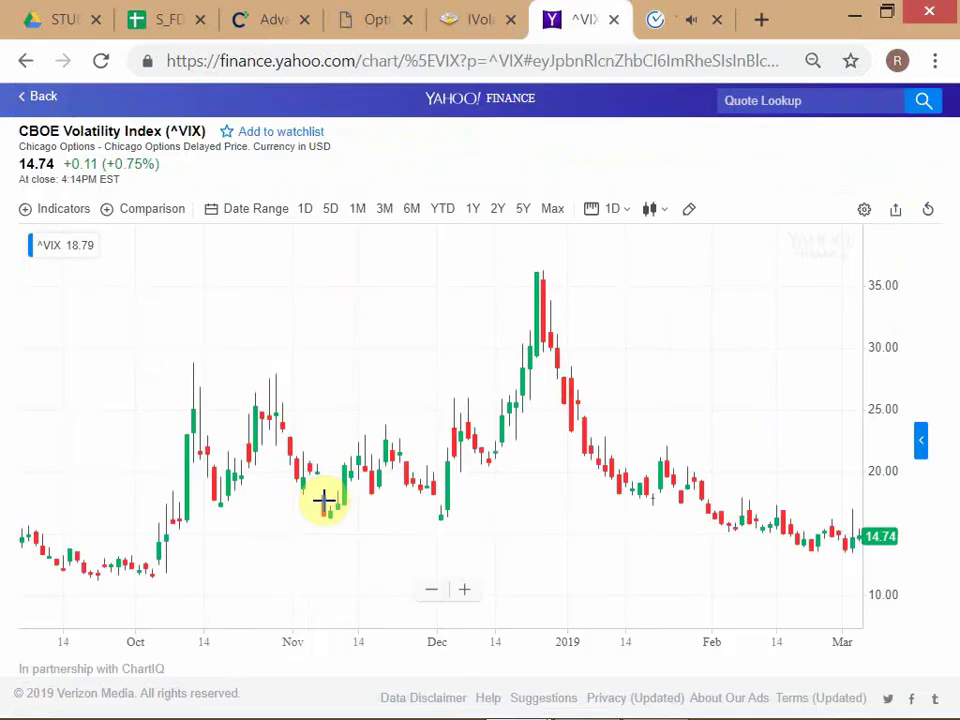
{"action": "key", "text": "alt+Tab"}
{"action": "key", "text": "alt+Tab"}
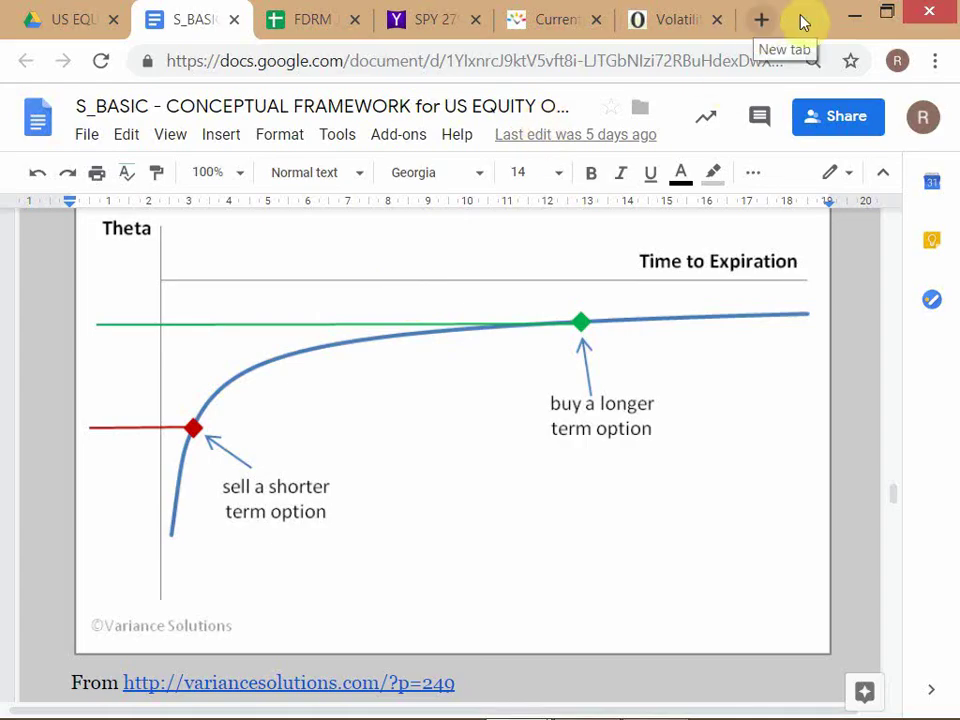
Step: Open the SPY page on Yahoo Finance and bring up its options chain
{"action": "left_click", "coordinate": [418, 30]}
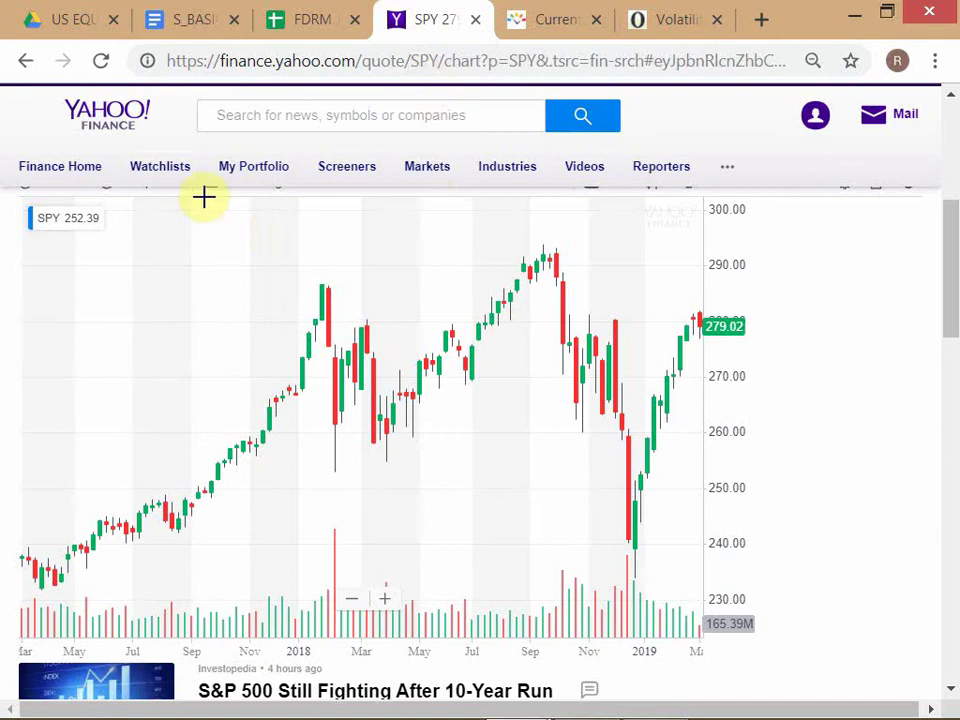
{"action": "scroll", "coordinate": [202, 452], "scroll_direction": "up", "scroll_amount": 3}
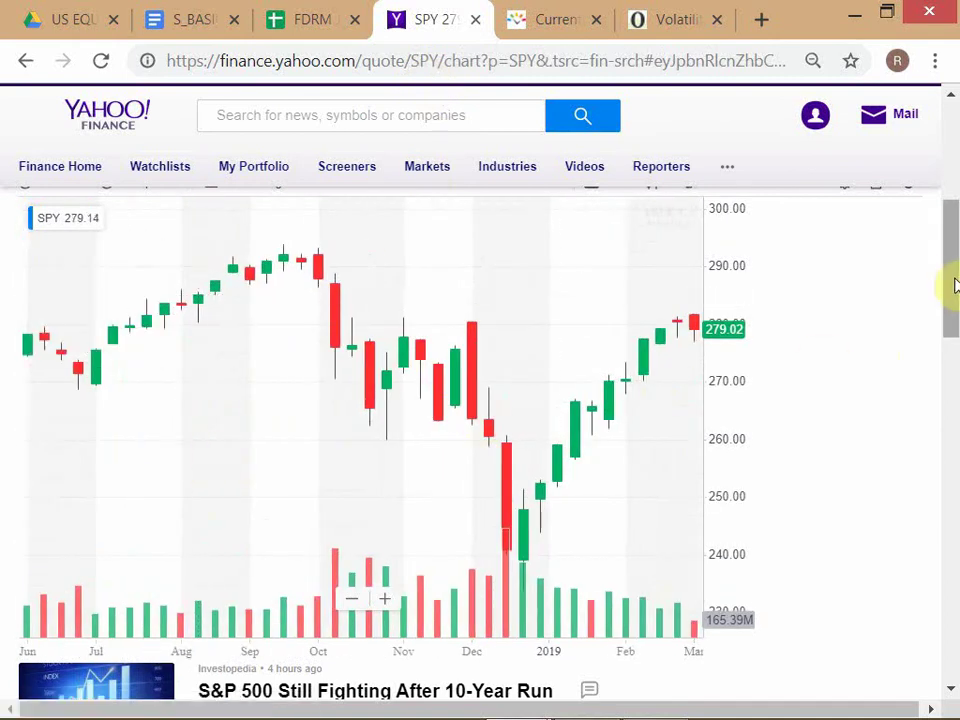
{"action": "left_click_drag", "start_coordinate": [953, 285], "coordinate": [950, 238]}
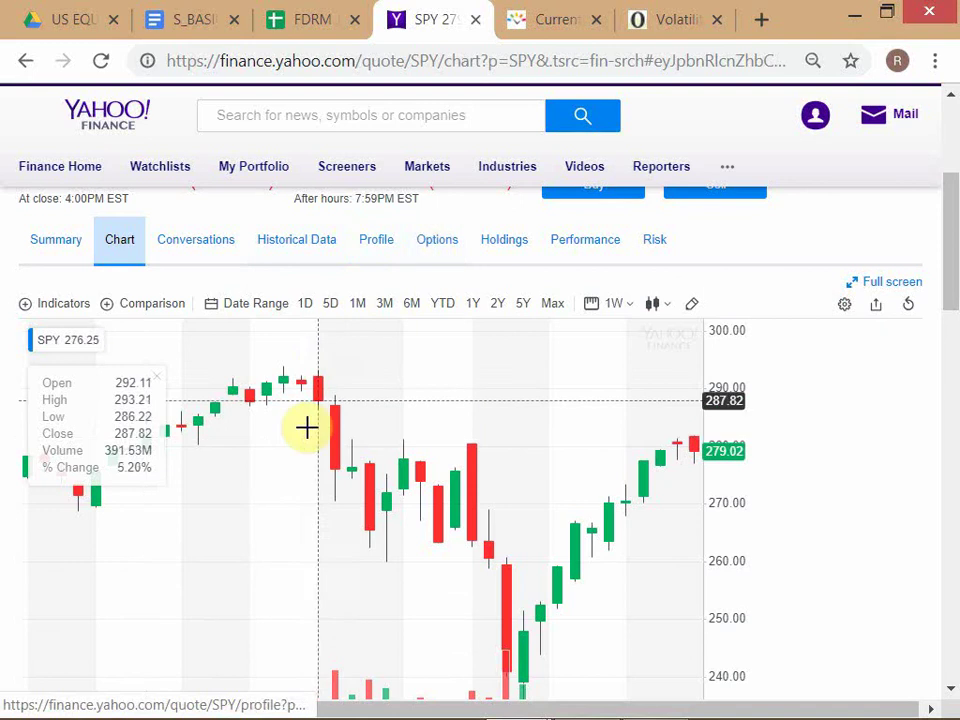
{"action": "left_click", "coordinate": [440, 247]}
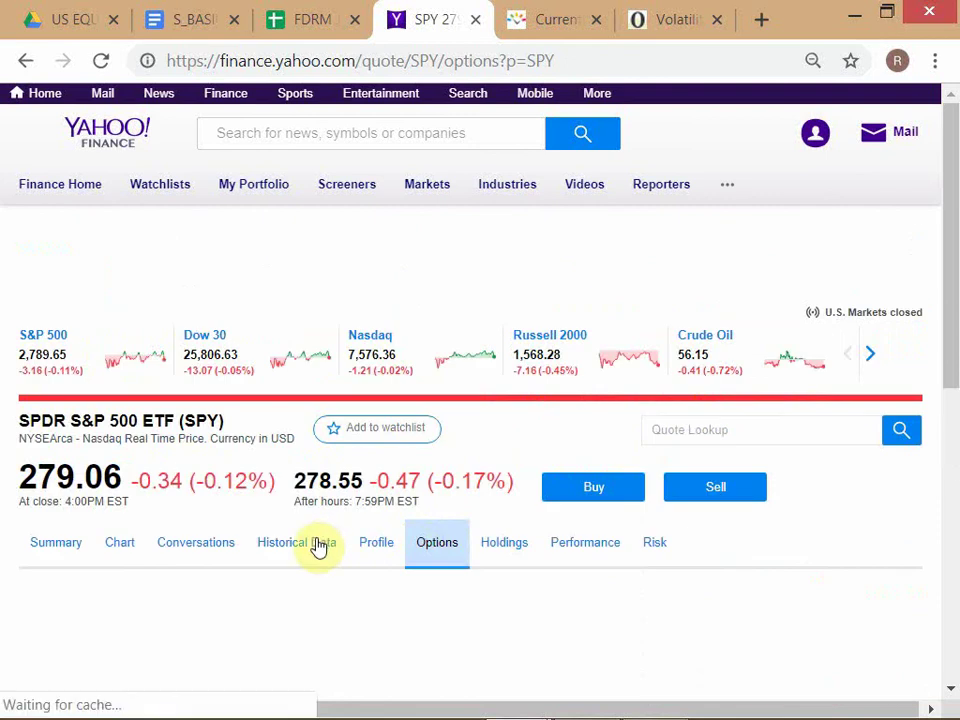
{"action": "scroll", "coordinate": [420, 550], "scroll_direction": "down", "scroll_amount": 2}
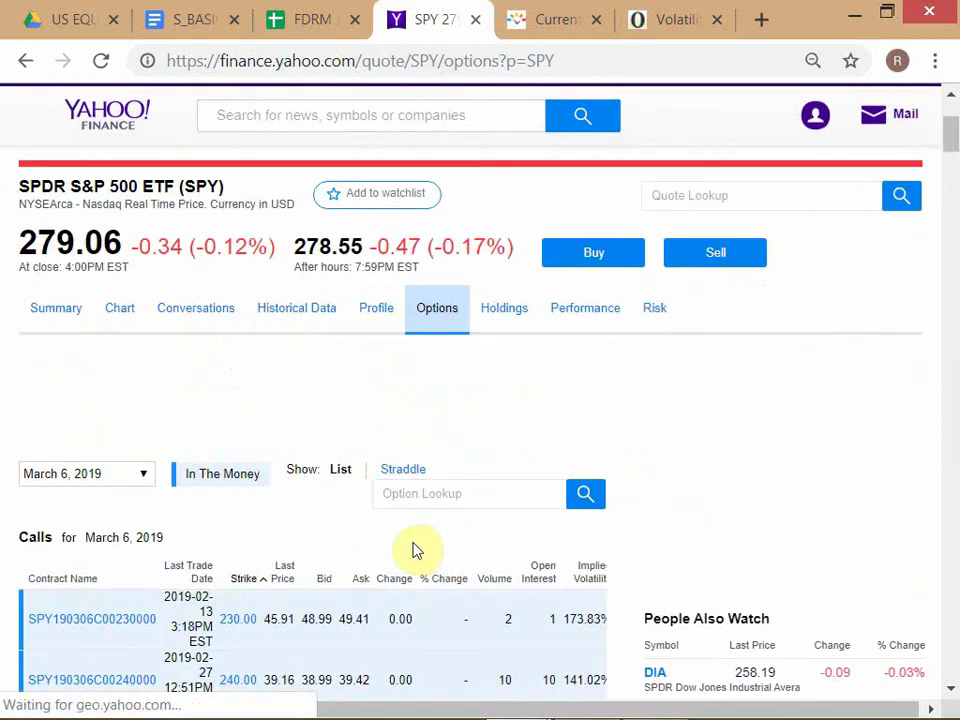
{"action": "scroll", "coordinate": [418, 550], "scroll_direction": "down", "scroll_amount": 3}
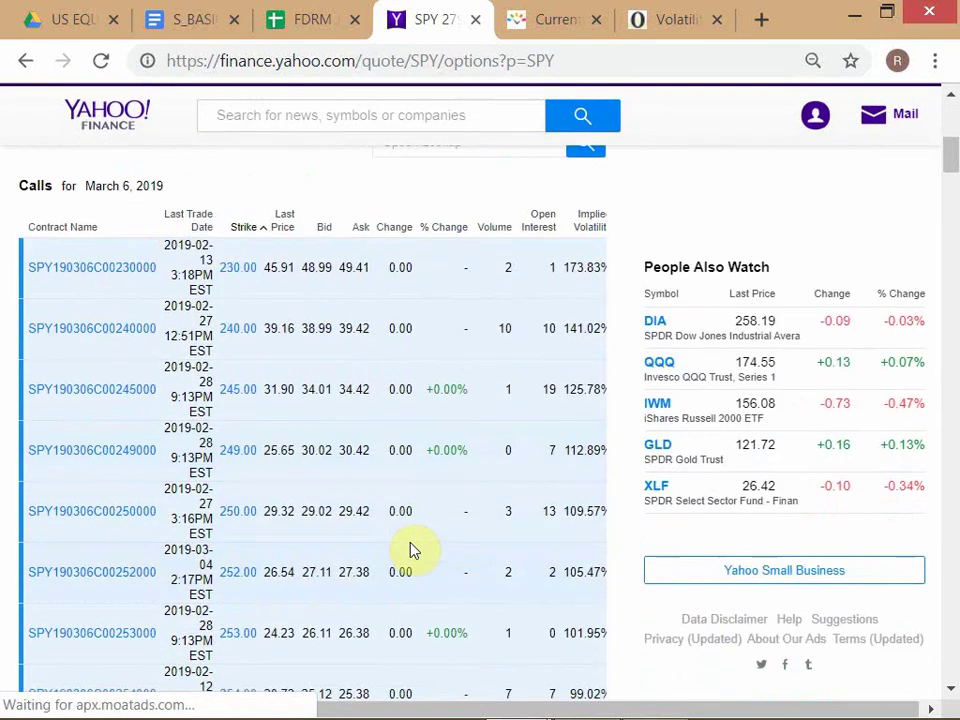
{"action": "scroll", "coordinate": [415, 549], "scroll_direction": "up", "scroll_amount": 1}
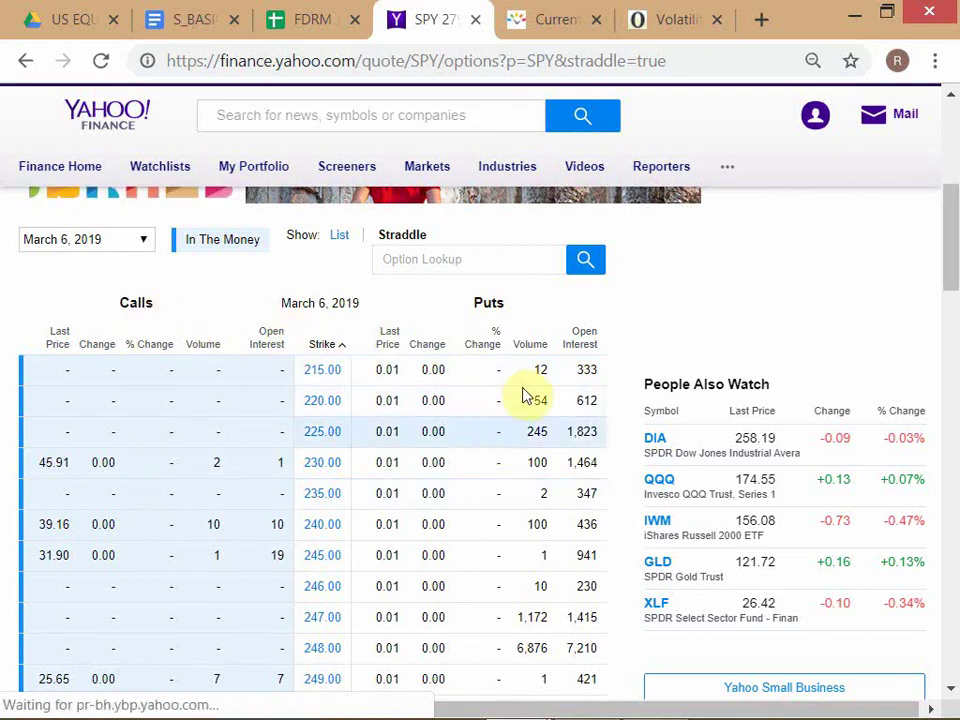
Step: Show the SPY options in Straddle view for the March 6, 2019 expiry
{"action": "left_click", "coordinate": [457, 407]}
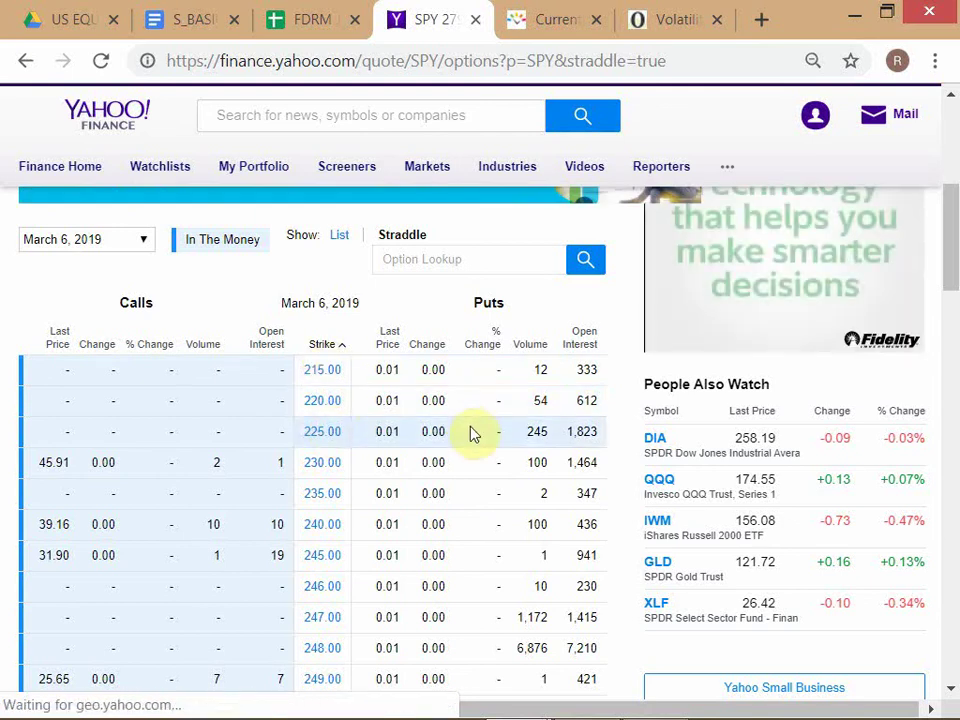
{"action": "scroll", "coordinate": [200, 342], "scroll_direction": "up", "scroll_amount": 2}
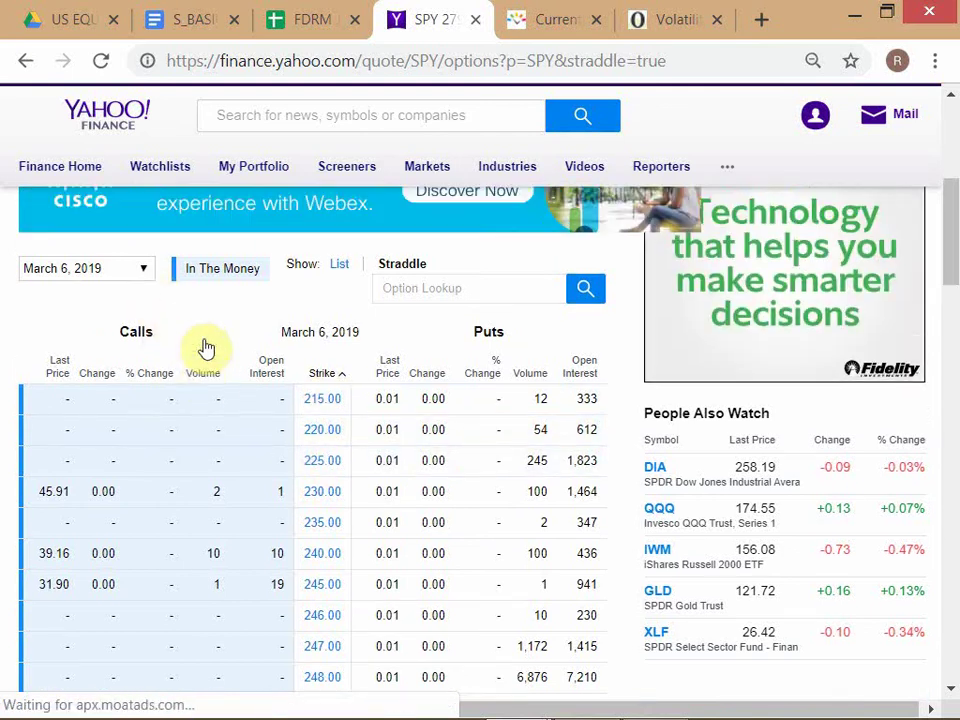
{"action": "left_click", "coordinate": [143, 360]}
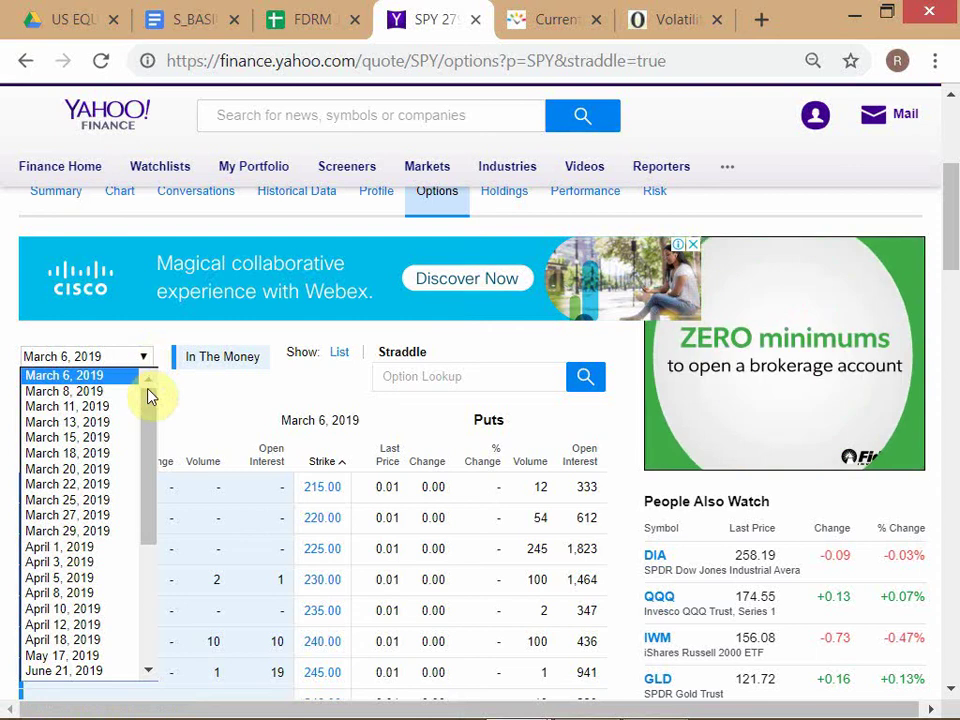
{"action": "left_click_drag", "start_coordinate": [150, 425], "coordinate": [148, 517]}
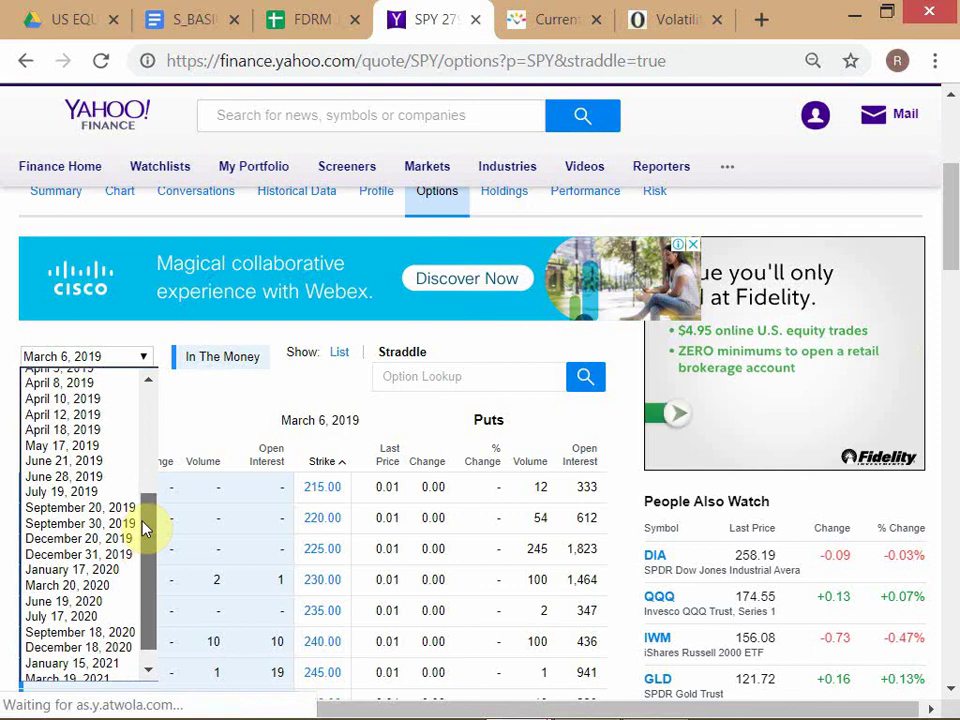
{"action": "left_click", "coordinate": [180, 332]}
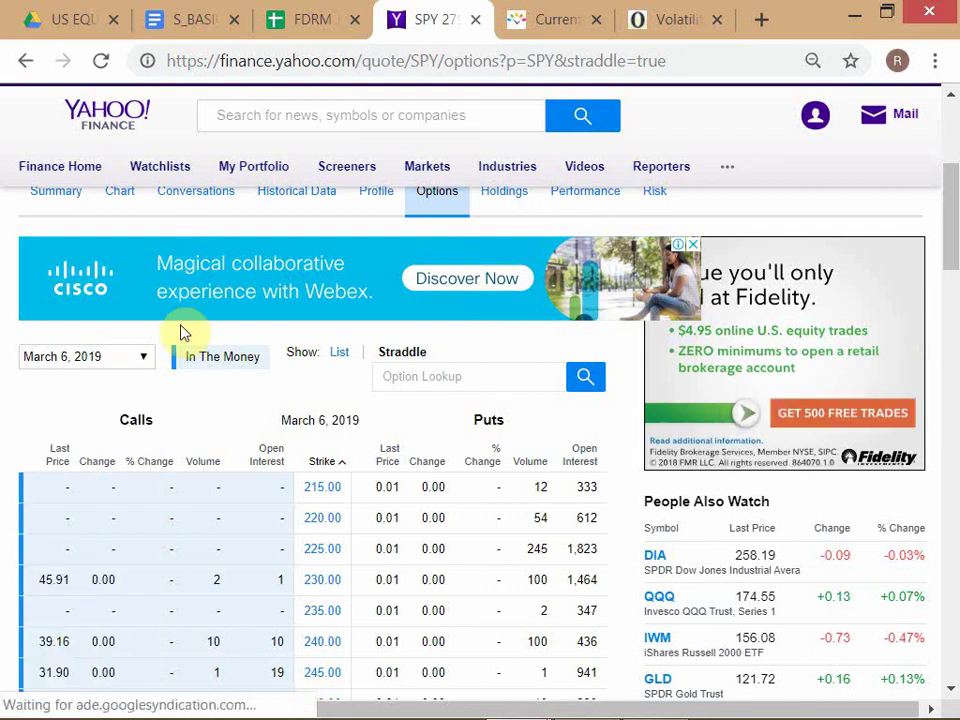
Step: Select the CALL decision in H28 on the OPT sheet, then check the conceptual framework notes
{"action": "left_click", "coordinate": [304, 22]}
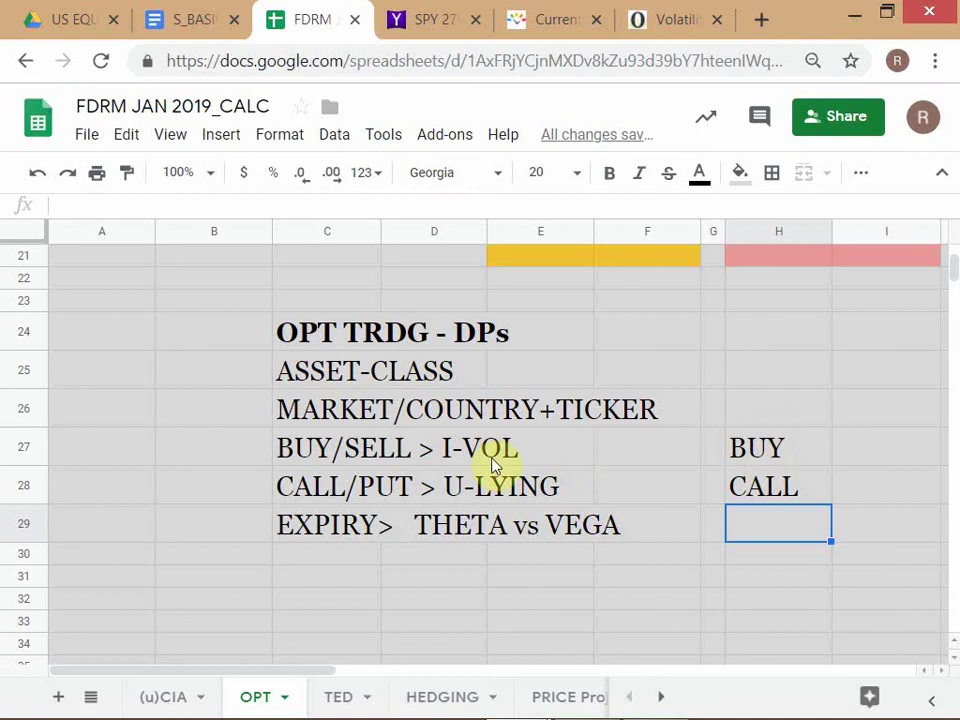
{"action": "left_click", "coordinate": [795, 495]}
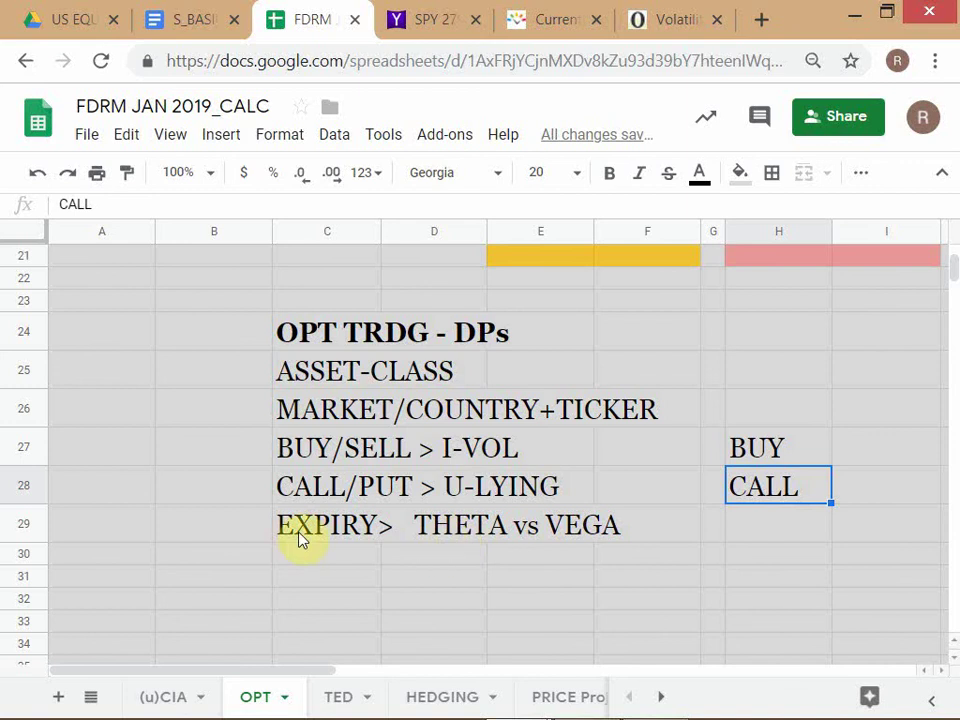
{"action": "key", "text": "alt+Tab"}
{"action": "key", "text": "alt+Tab"}
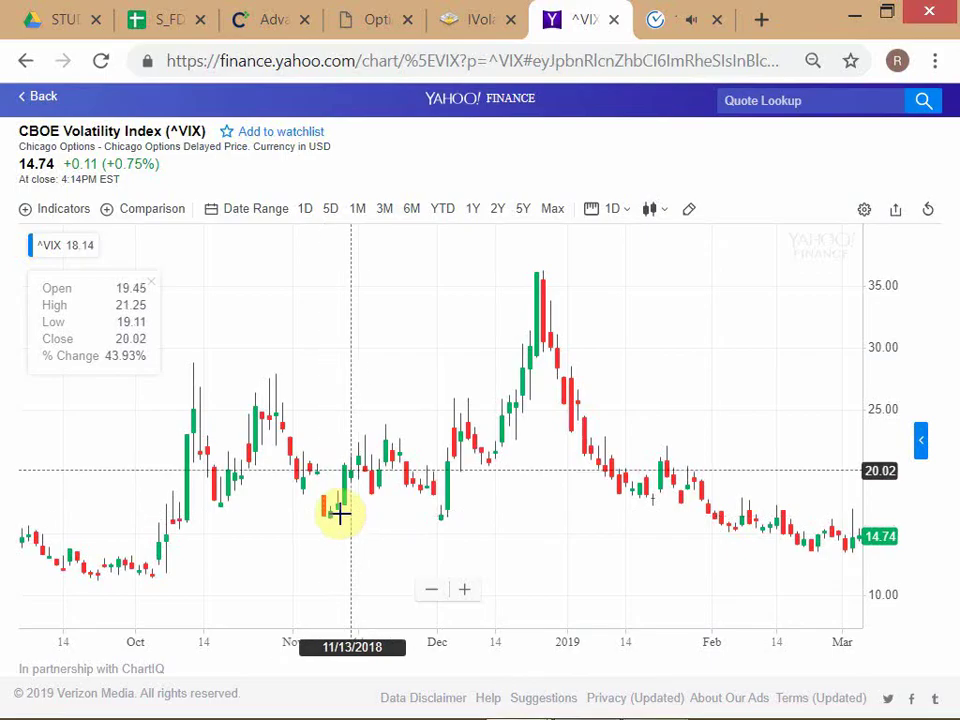
{"action": "key", "text": "alt+Tab"}
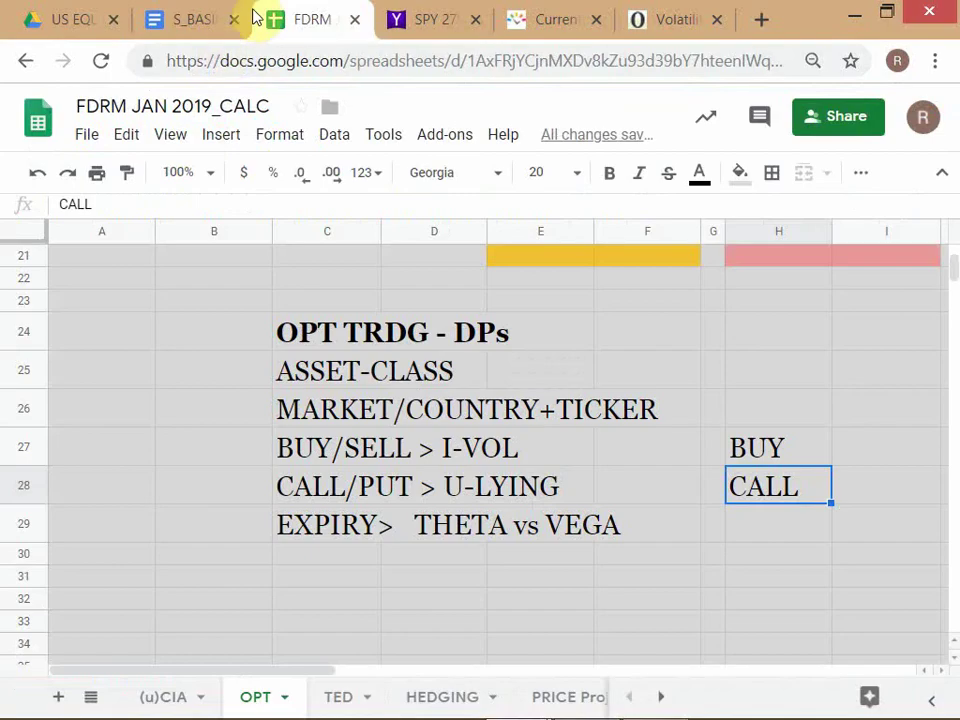
{"action": "left_click", "coordinate": [189, 22]}
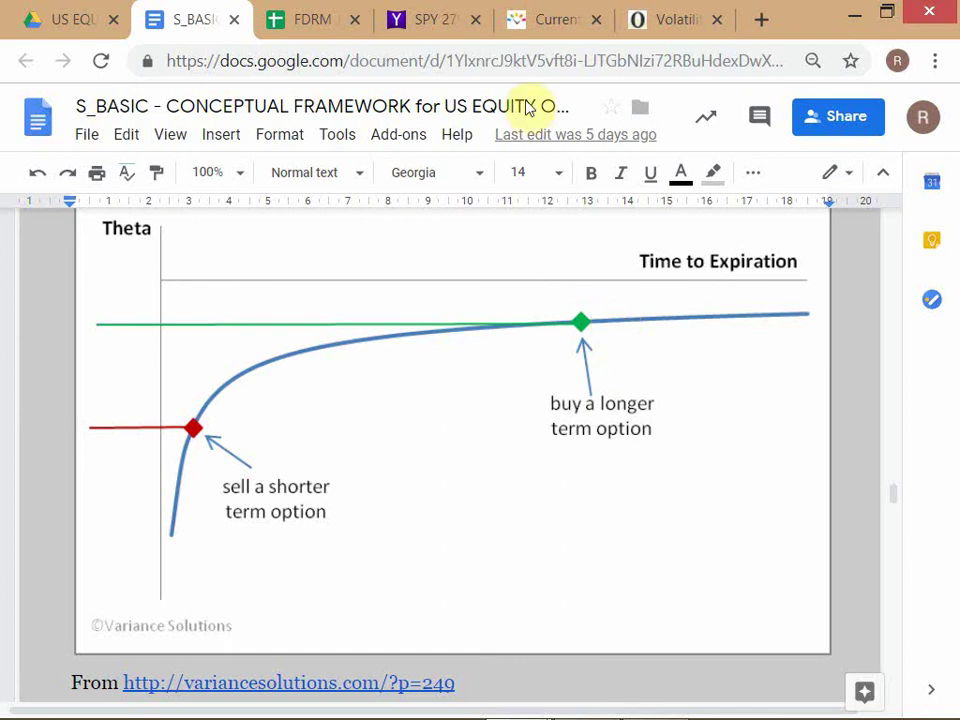
Step: Select H29 beside the EXPIRY> THETA vs VEGA row, then bring up the Yahoo Finance VIX chart
{"action": "left_click", "coordinate": [306, 21]}
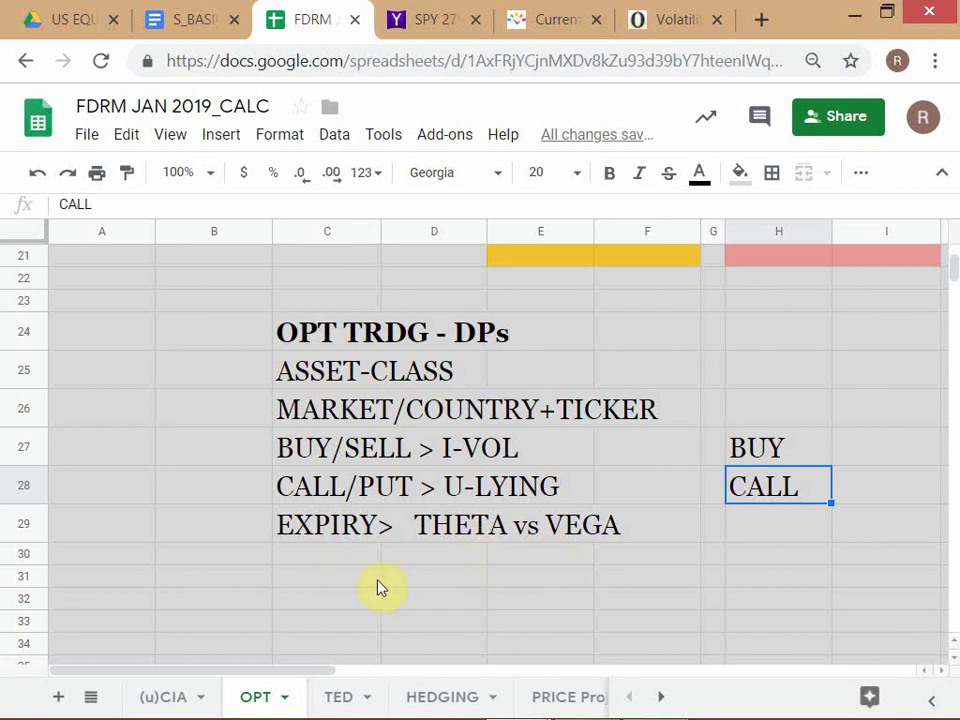
{"action": "left_click", "coordinate": [306, 531]}
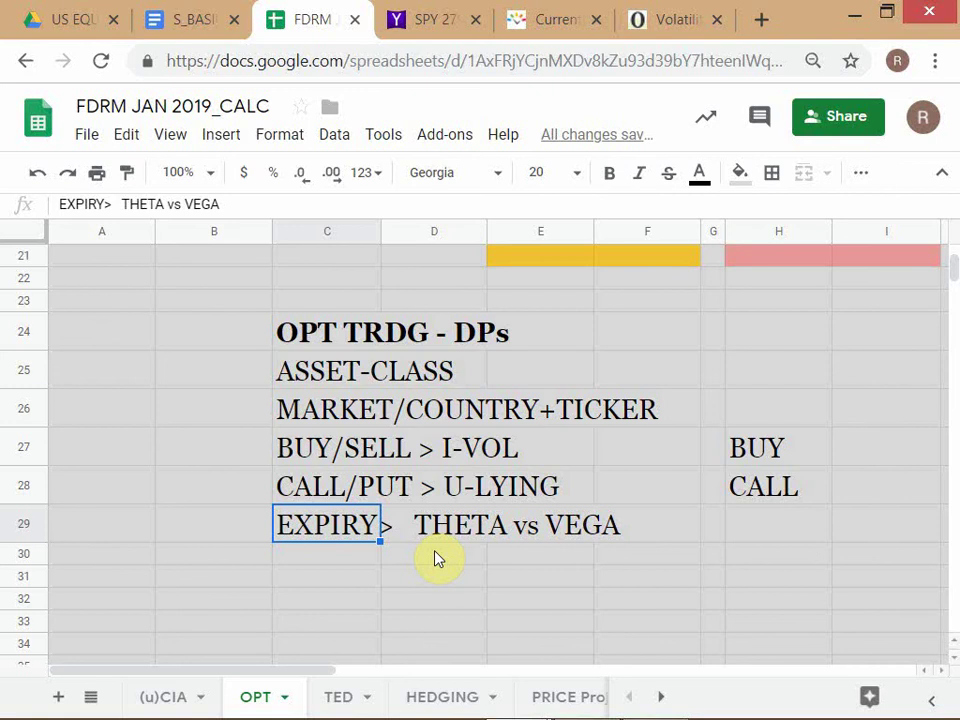
{"action": "left_click", "coordinate": [768, 530]}
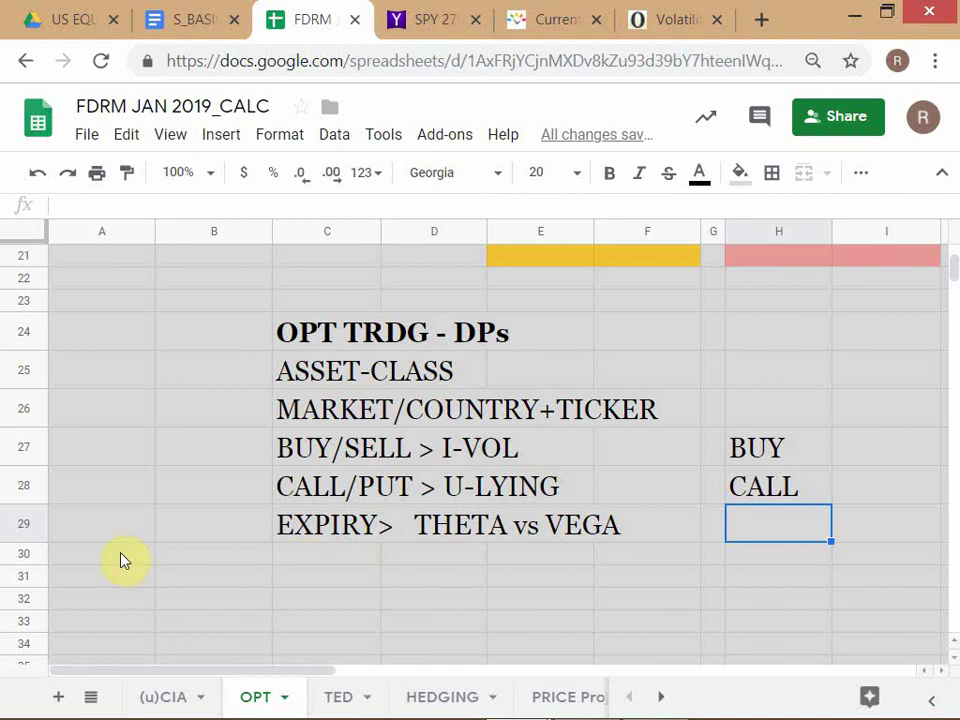
{"action": "key", "text": "alt+Tab"}
{"action": "key", "text": "alt+Tab"}
{"action": "key", "text": "Tab"}
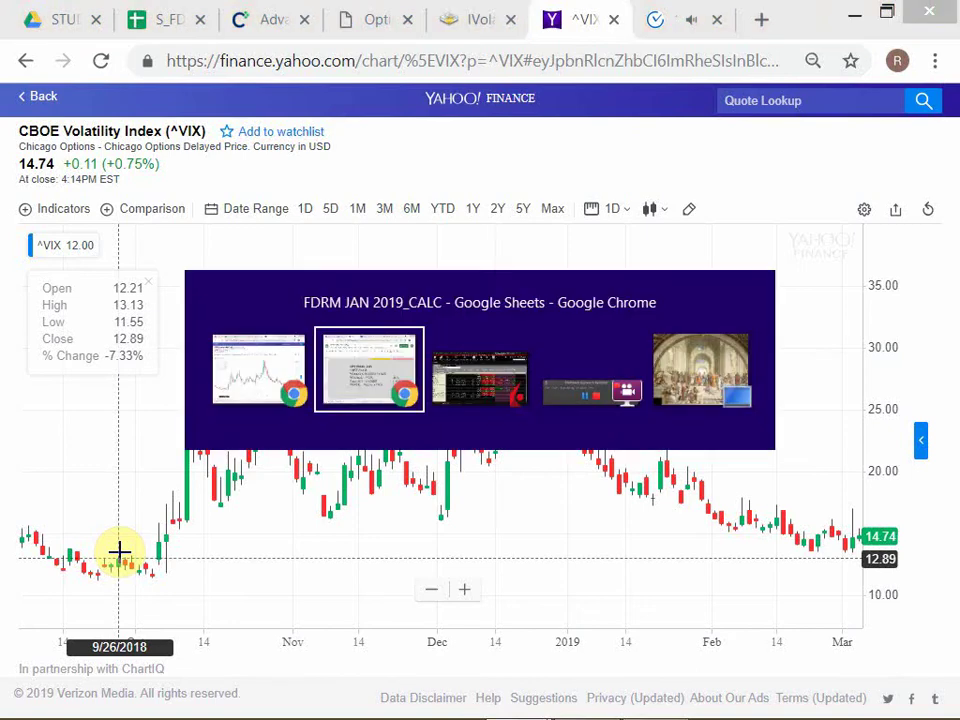
{"action": "key", "text": "alt+Tab"}
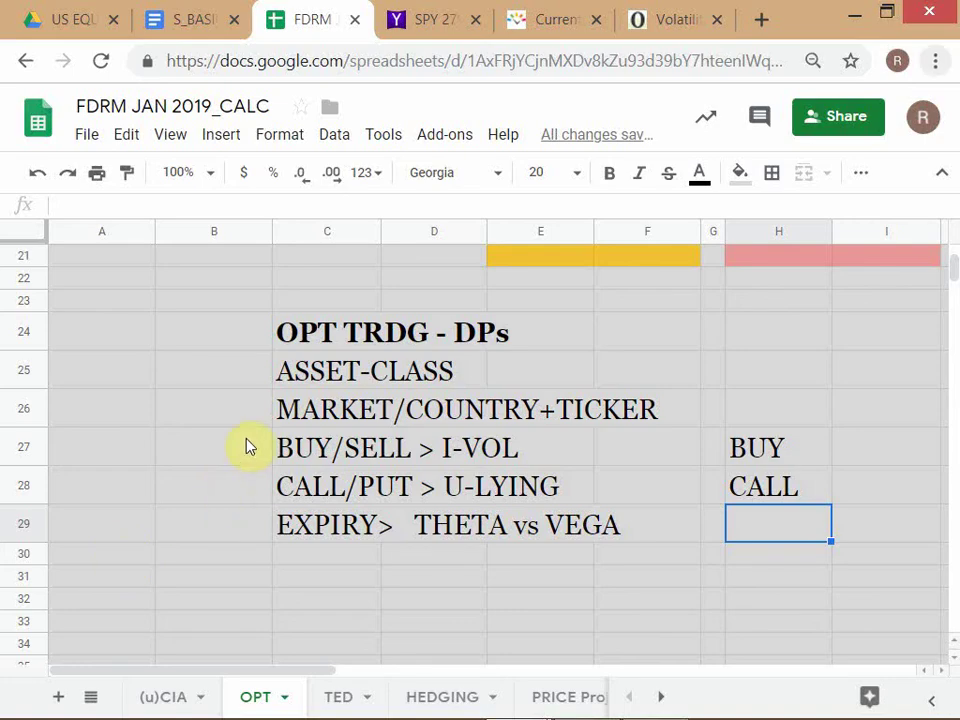
{"action": "key", "text": "alt+Tab"}
{"action": "key", "text": "Tab"}
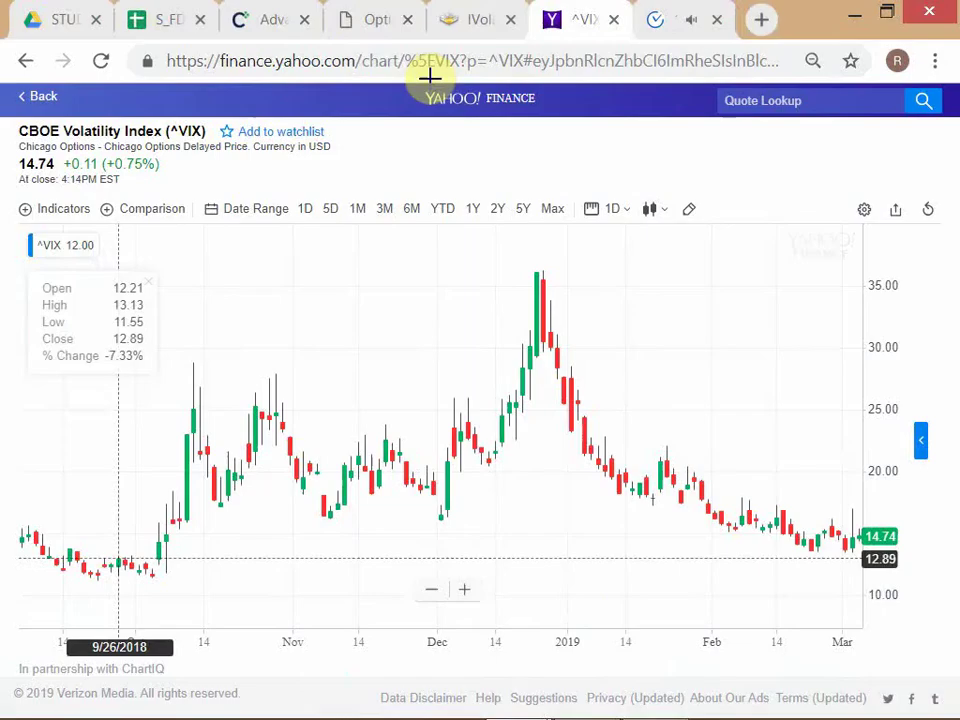
Step: Open the option-price.com calculator and zoom so its 90-day inputs and results fit on screen
{"action": "left_click", "coordinate": [370, 22]}
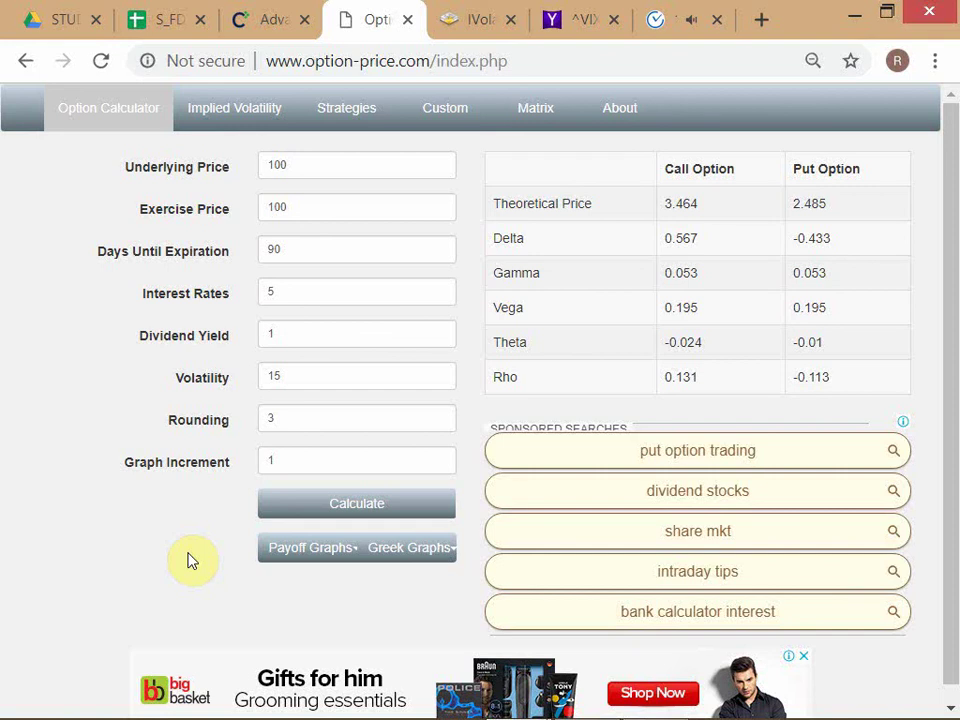
{"action": "key", "text": "ctrl+plus"}
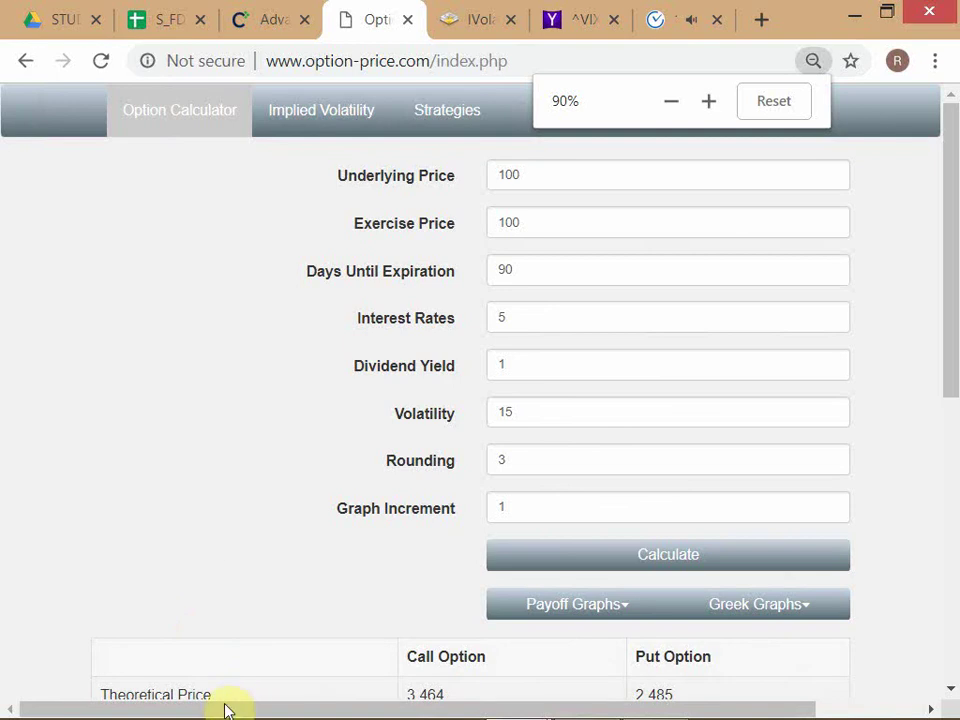
{"action": "left_click_drag", "start_coordinate": [343, 707], "coordinate": [275, 703]}
{"action": "key", "text": "ctrl+minus"}
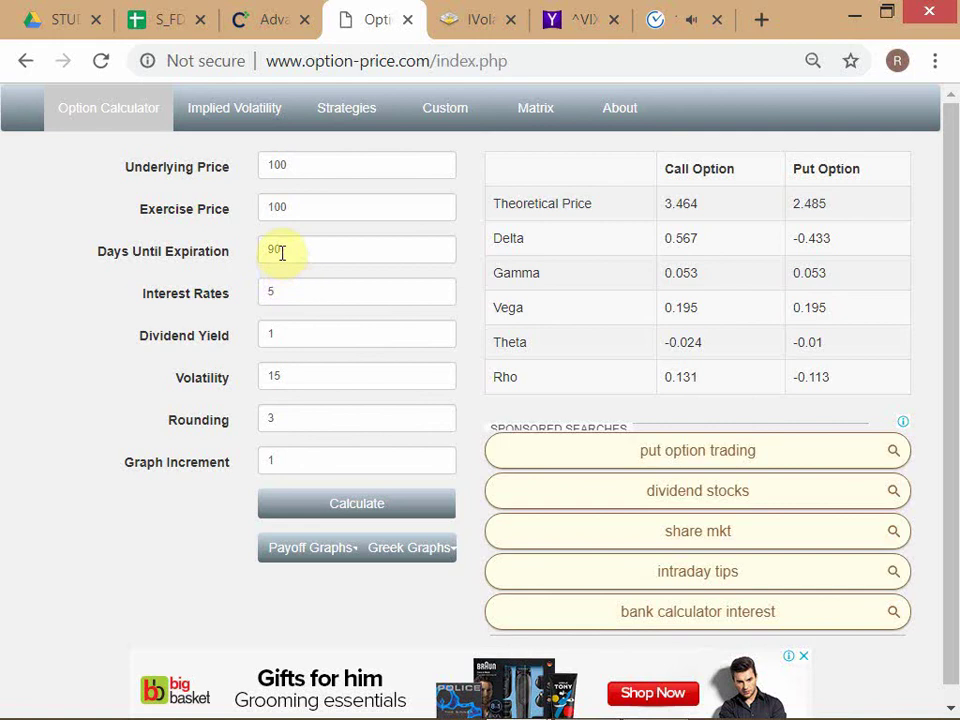
Step: Recalculate with 3 days until expiration instead of 90, giving call vega 0.036 and theta -0.097
{"action": "left_click_drag", "start_coordinate": [281, 251], "coordinate": [250, 260]}
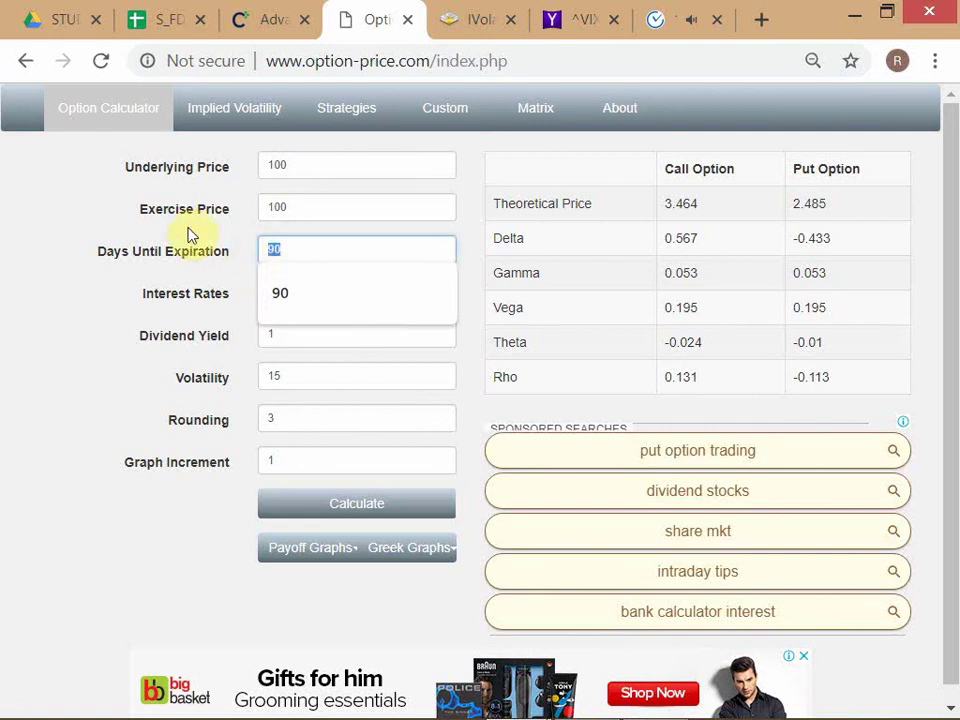
{"action": "key", "text": "shift+Tab"}
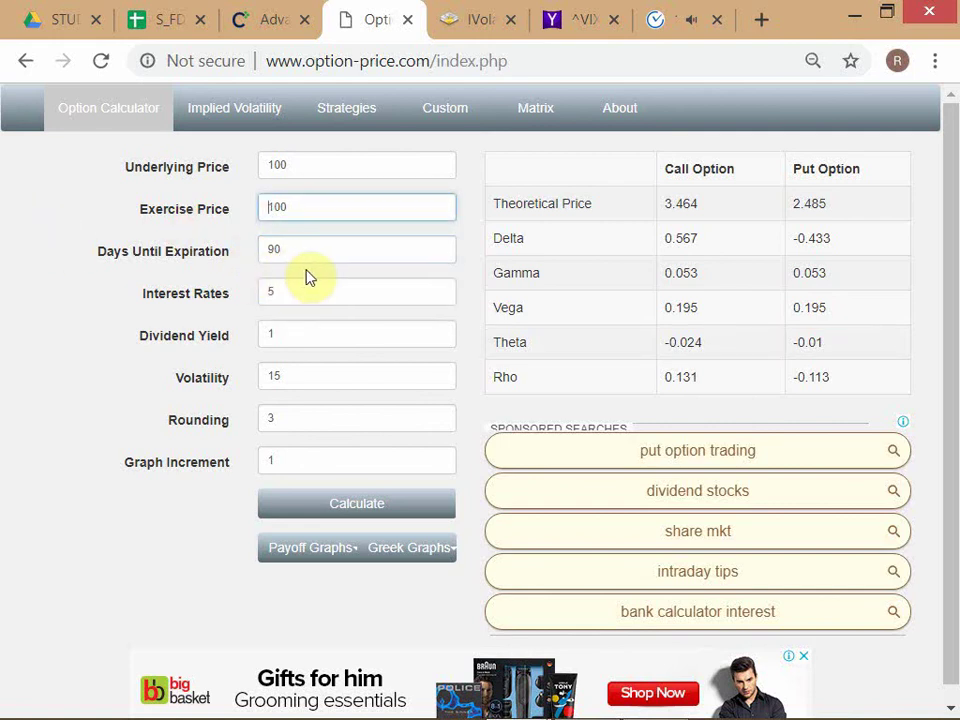
{"action": "left_click_drag", "start_coordinate": [288, 252], "coordinate": [265, 256]}
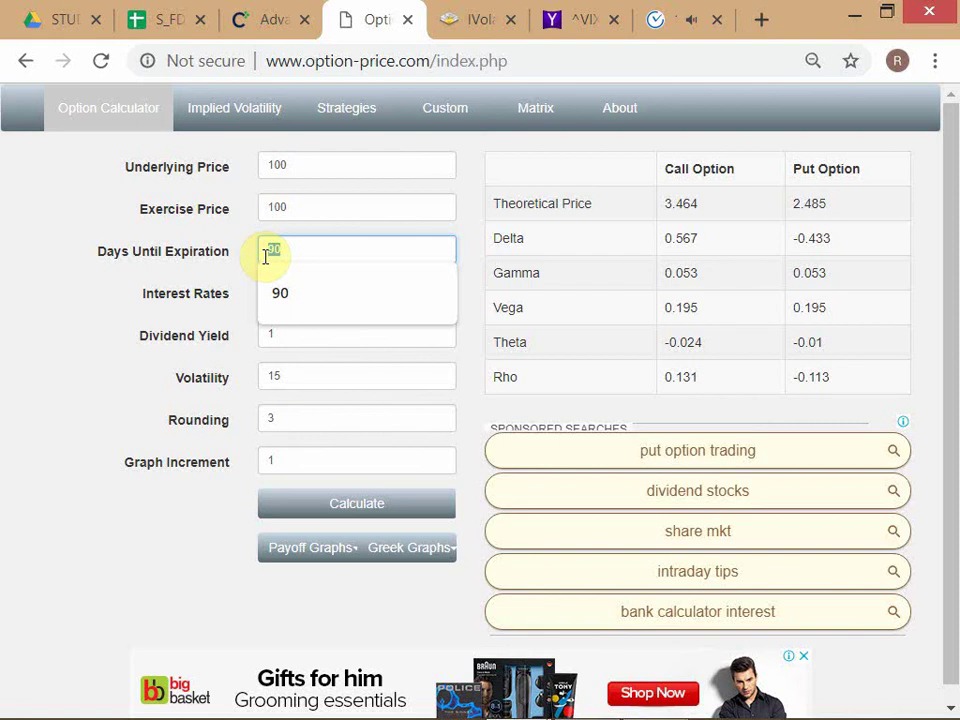
{"action": "type", "text": "3"}
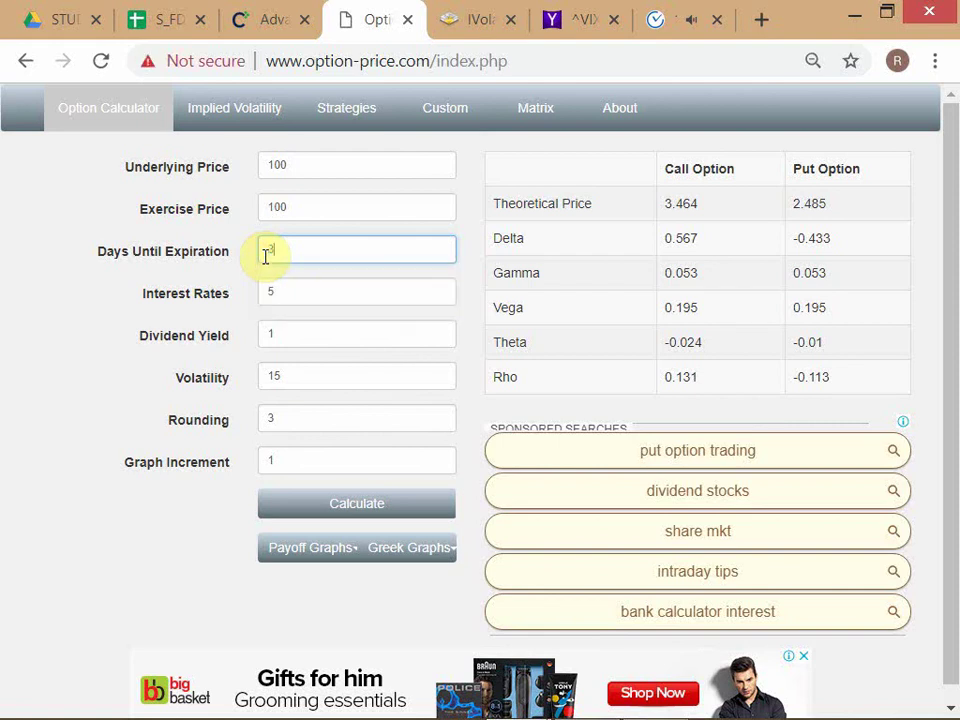
{"action": "left_click", "coordinate": [372, 508]}
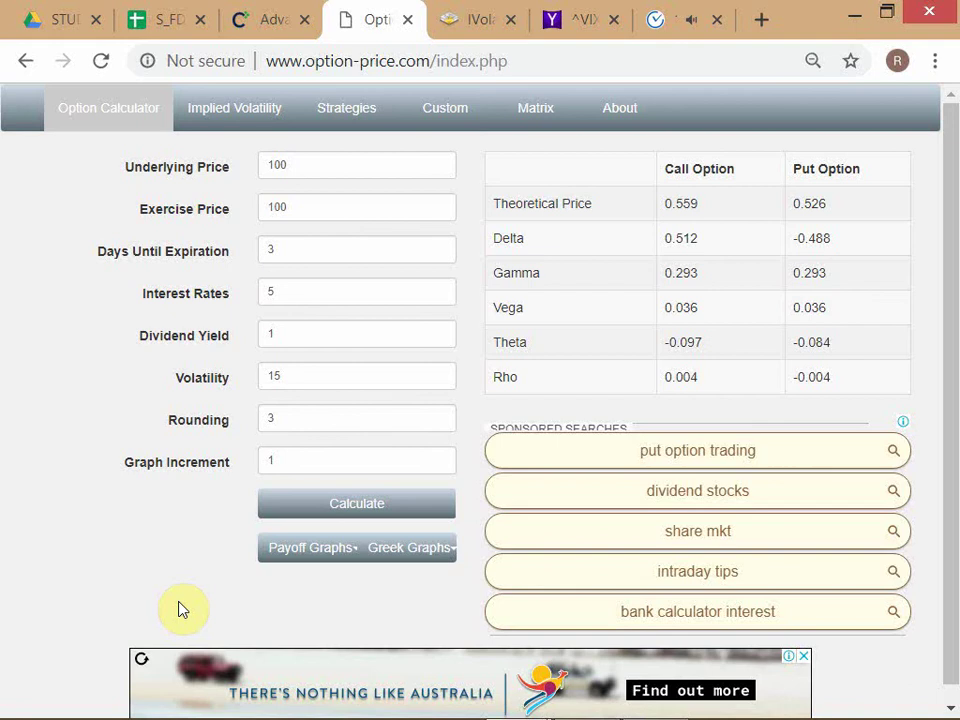
{"action": "key", "text": "alt+Tab"}
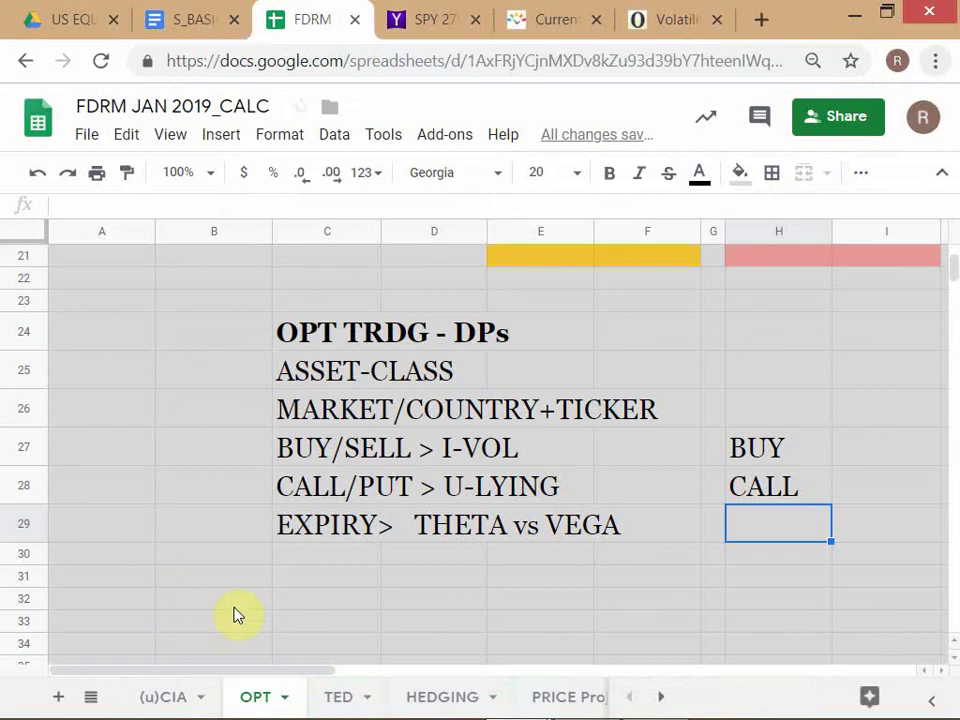
Step: Bring the S_BASIC notes back at the Theta versus time-to-expiration chart
{"action": "left_click", "coordinate": [195, 22]}
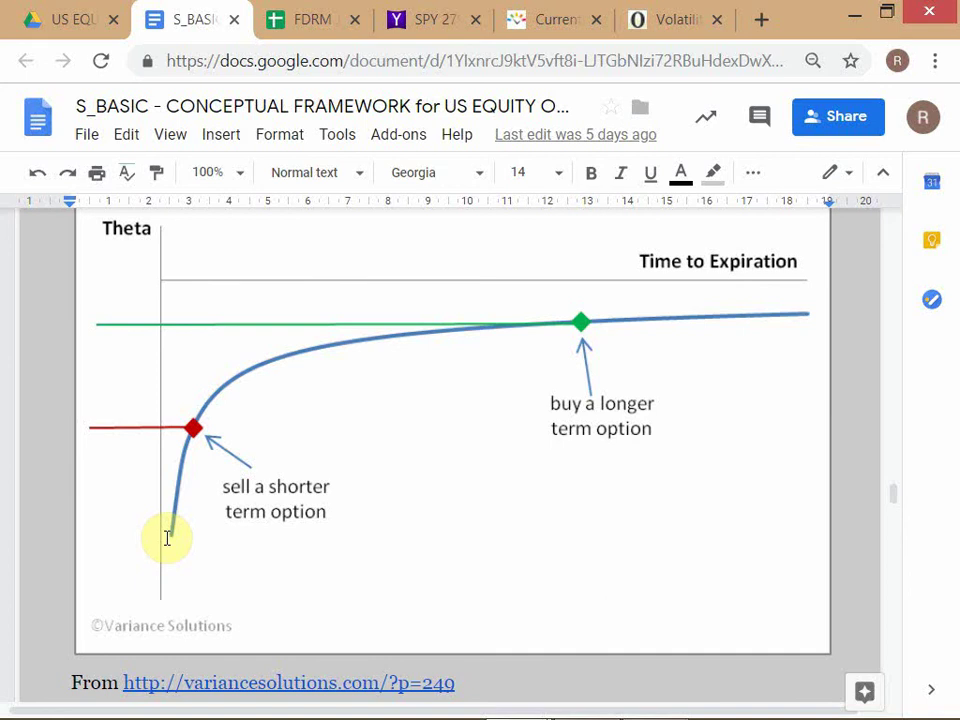
Step: Move to the next Chrome tab, the FDRM JAN 2019_CALC spreadsheet's OPT sheet
{"action": "key", "text": "ctrl+Tab"}
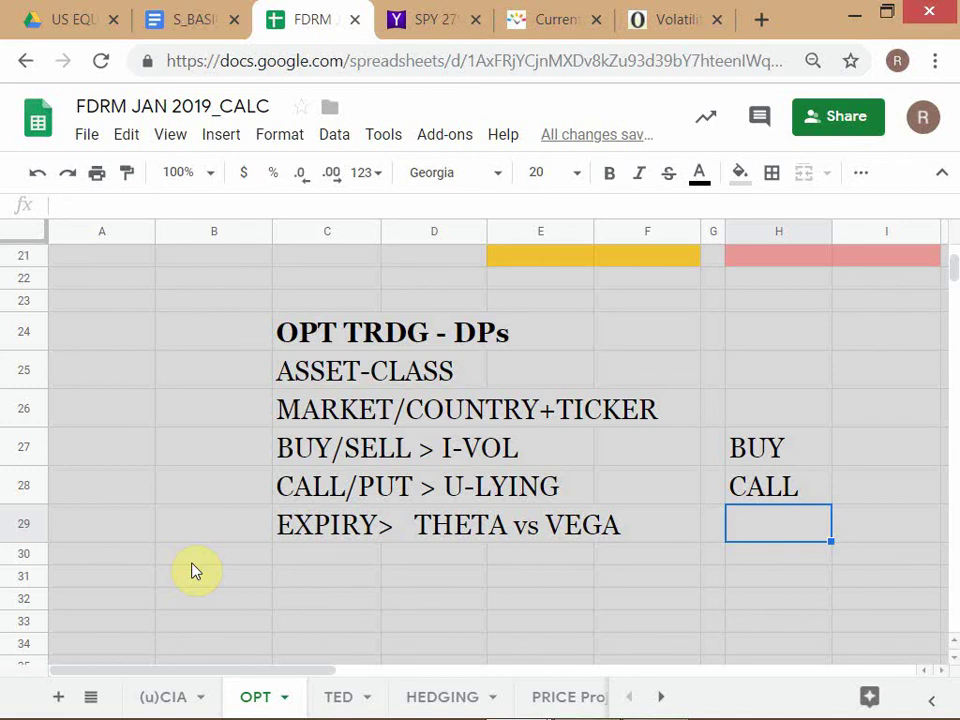
Step: Switch to the Option Price Calculator window showing the 3-day call theta -0.097, vega 0.036
{"action": "key", "text": "alt+Tab"}
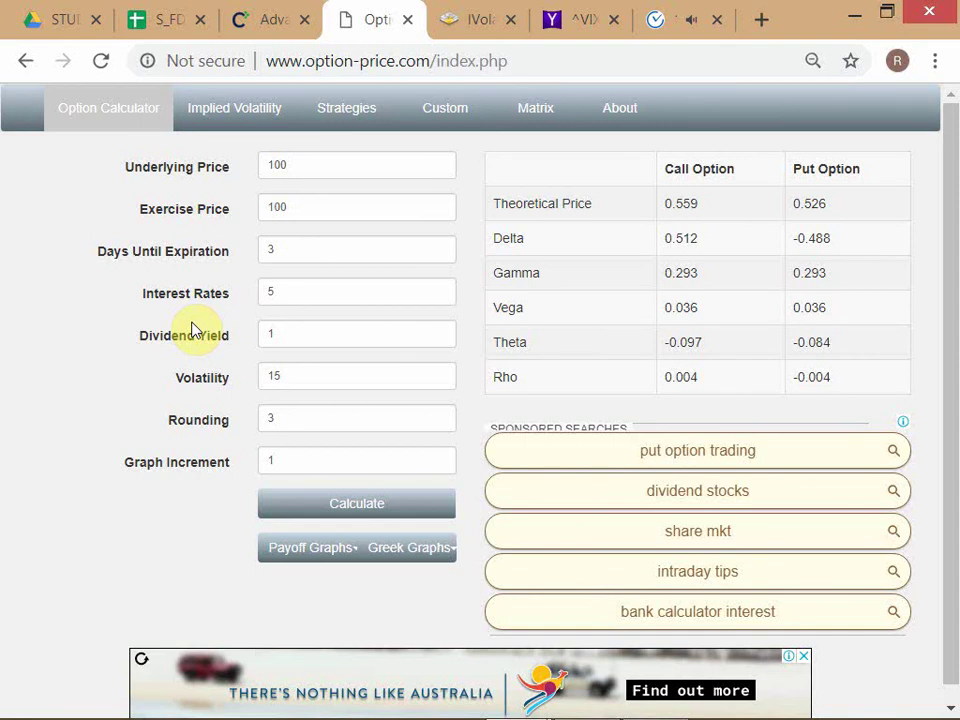
Step: Go back to the S_BASIC notes document at the Theta vs Time to Expiration chart
{"action": "key", "text": "alt+Tab"}
{"action": "key", "text": "alt+Tab"}
{"action": "key", "text": "alt+Tab"}
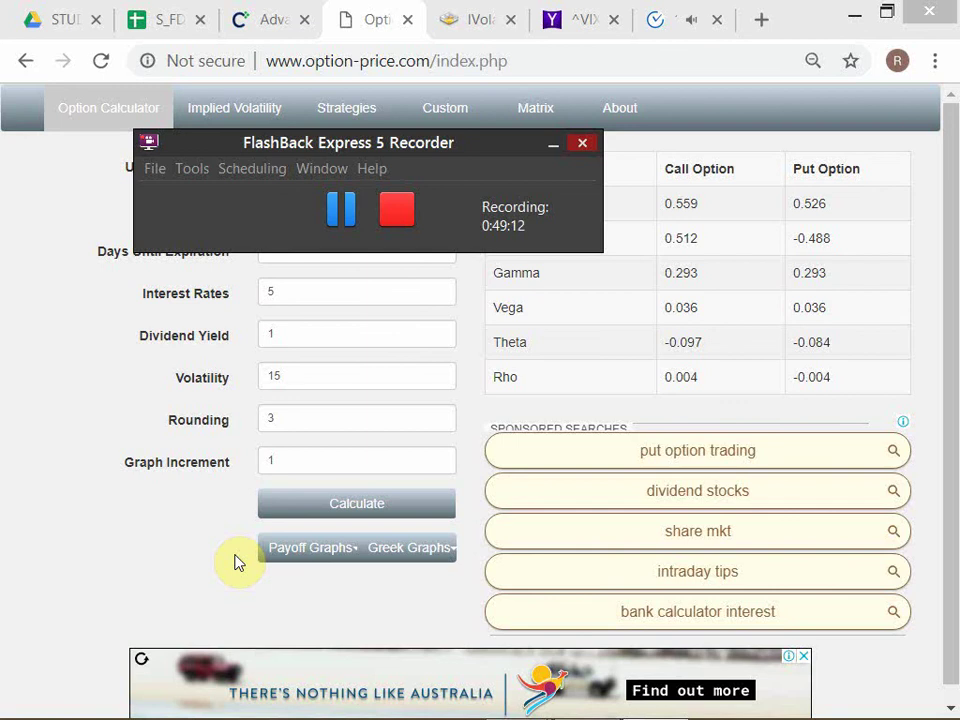
{"action": "key", "text": "alt+Tab"}
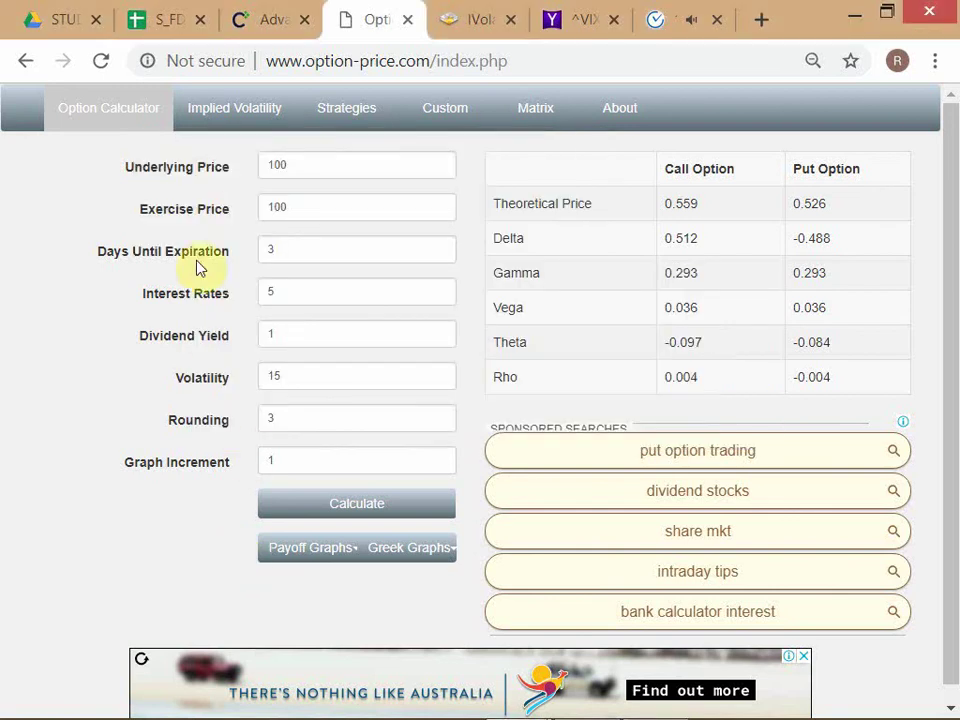
{"action": "key", "text": "alt+Tab"}
{"action": "key", "text": "alt+Tab"}
{"action": "left_click", "coordinate": [202, 19]}
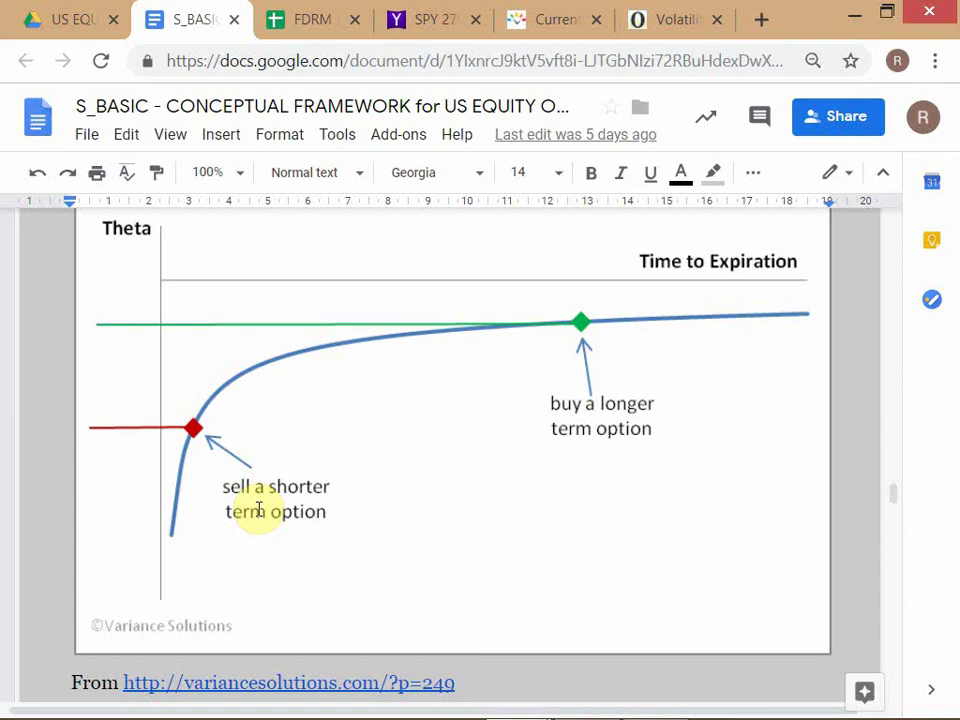
Step: Bring the Option Price calculator forward to review the 3-day option's theta -0.097 and vega 0.036
{"action": "key", "text": "alt+Tab"}
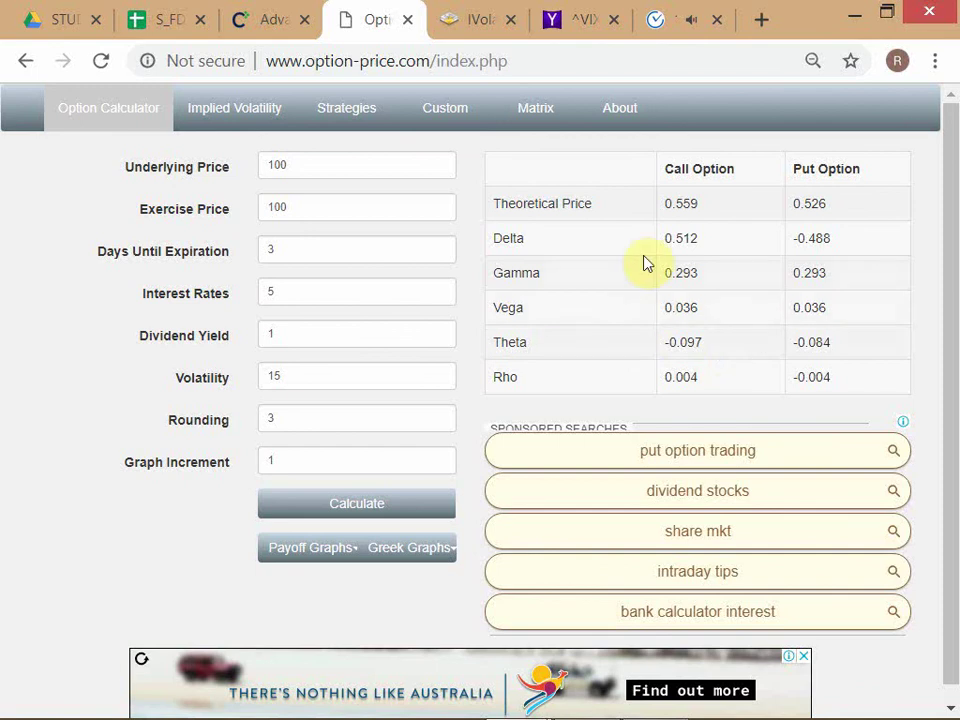
Step: Return to the FDRM JAN 2019_CALC spreadsheet's OPT sheet listing BUY and CALL
{"action": "key", "text": "alt+Tab"}
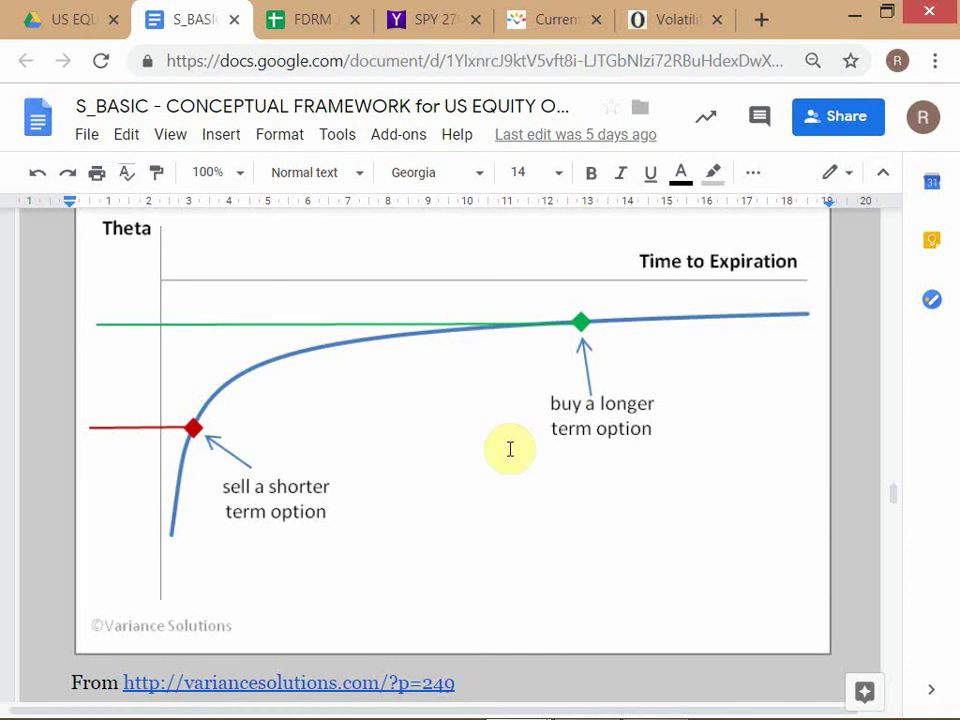
{"action": "key", "text": "alt+Tab"}
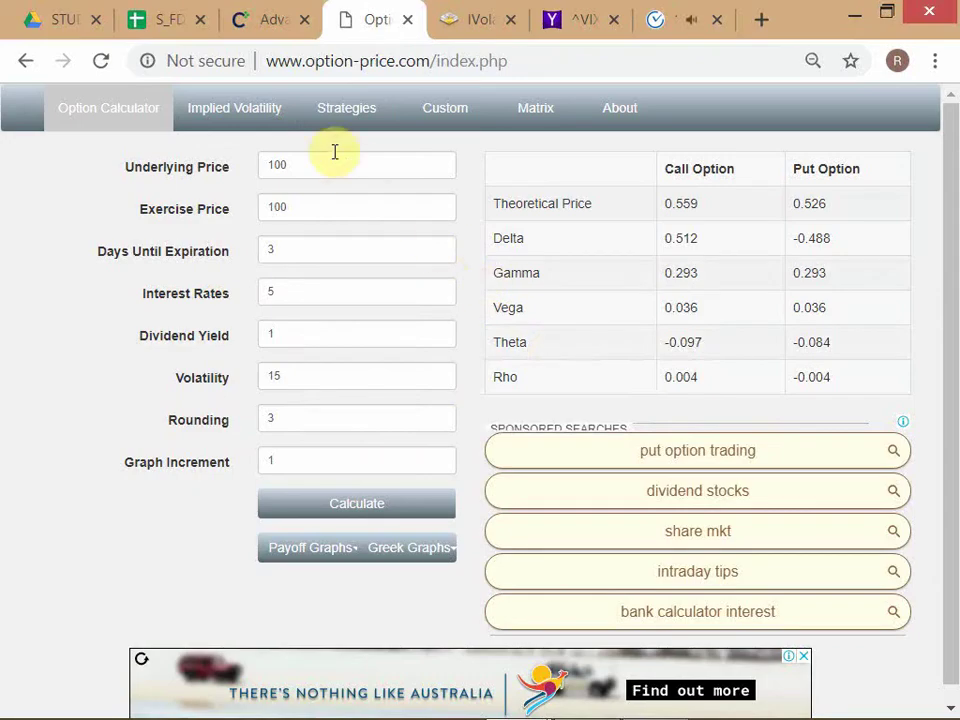
{"action": "key", "text": "alt+Tab"}
{"action": "left_click", "coordinate": [300, 20]}
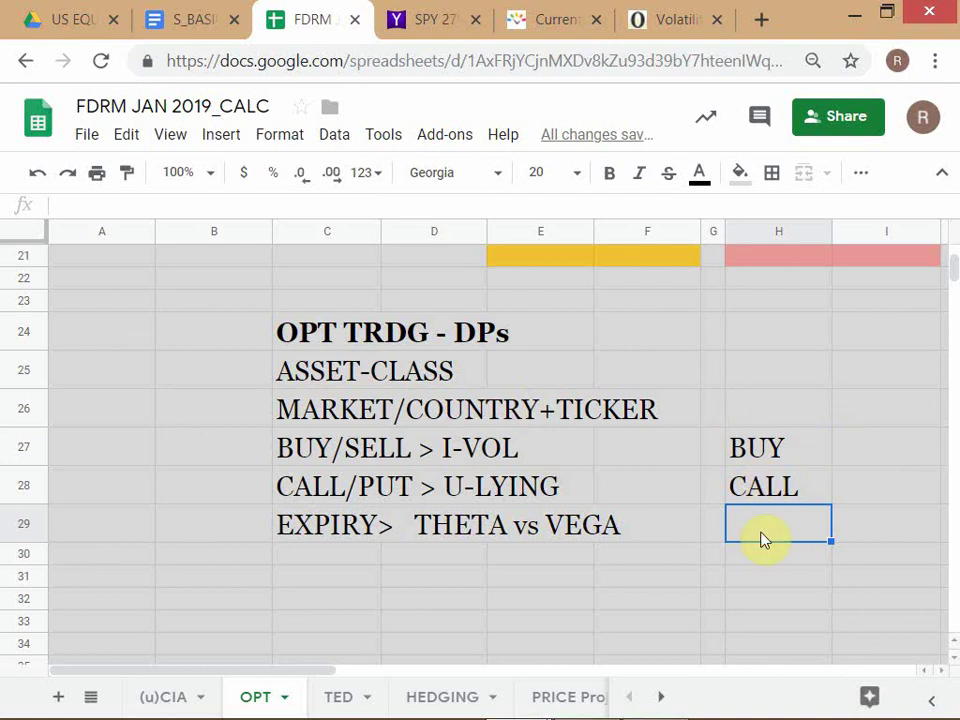
Step: Select the EXPIRY> THETA vs VEGA label in C29, then bring up the S_BASIC notes' Theta chart
{"action": "left_click", "coordinate": [309, 534]}
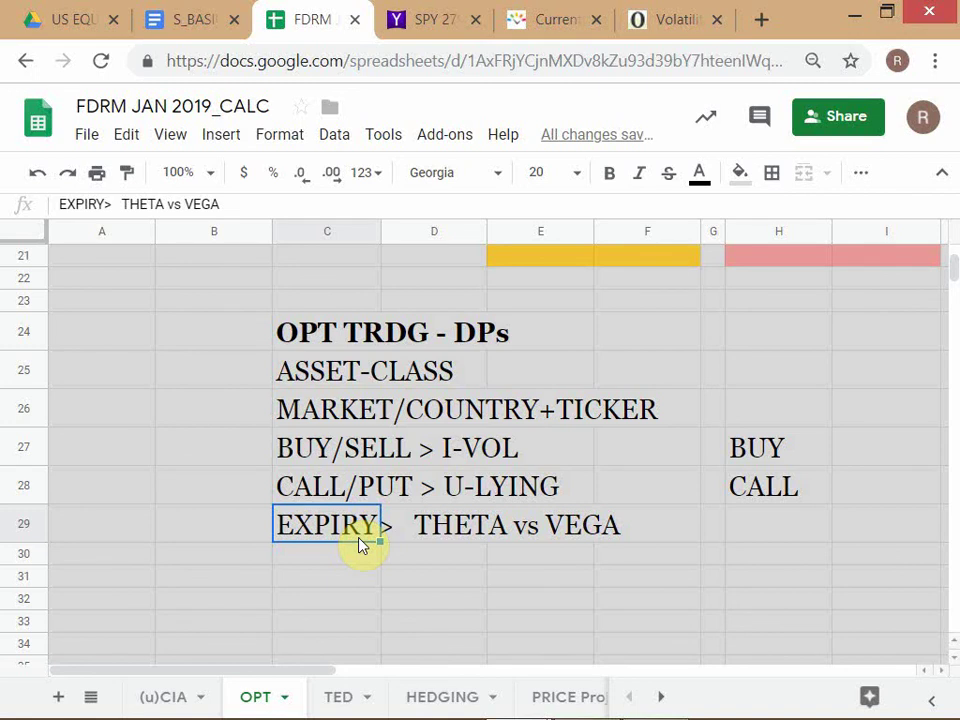
{"action": "key", "text": "alt+Tab"}
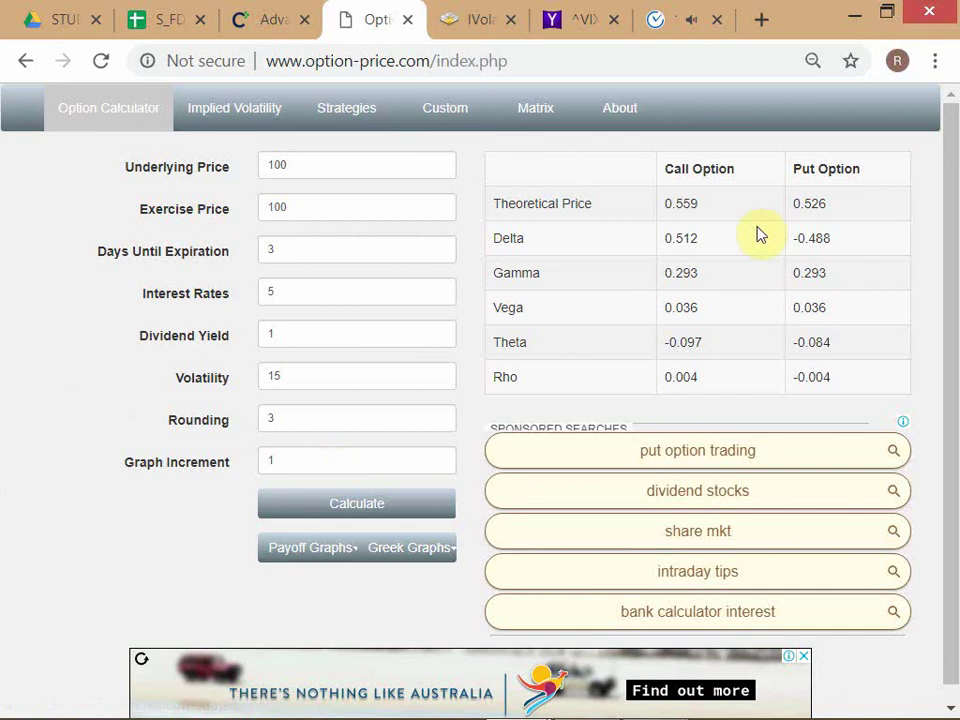
{"action": "key", "text": "alt+Tab"}
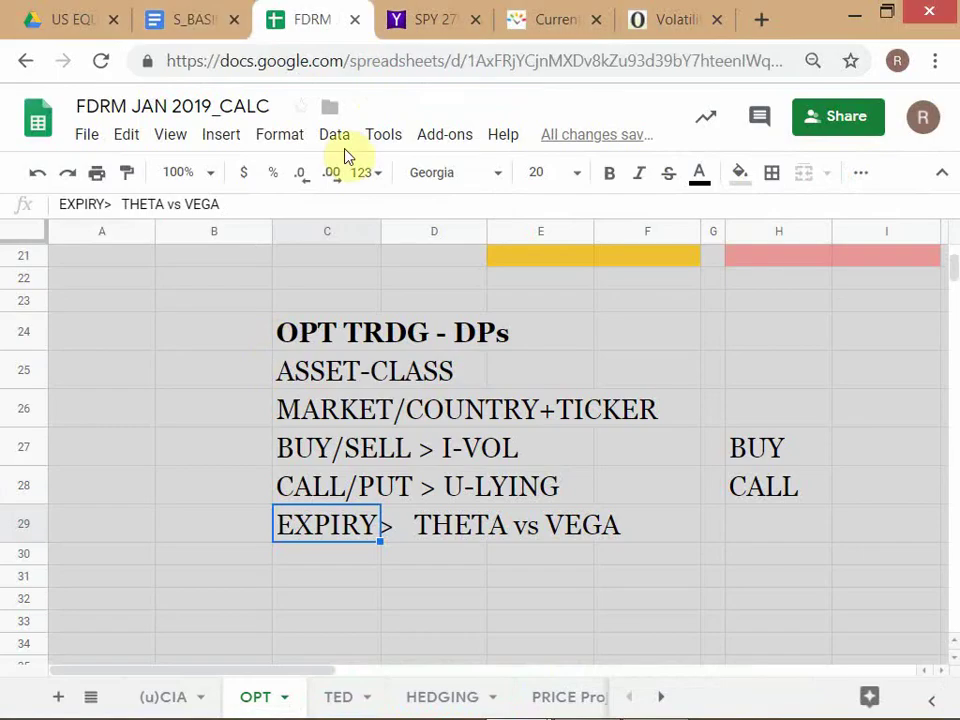
{"action": "left_click", "coordinate": [197, 20]}
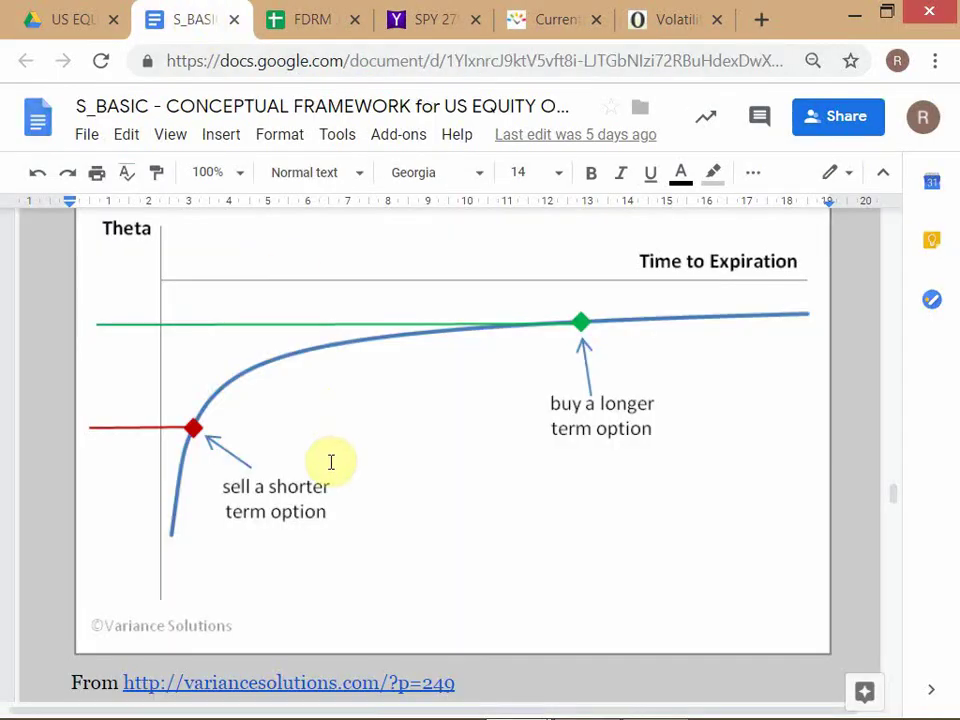
Step: Scroll up to the Maturity/Tenor paragraph and place the cursor in its 'This is because' sentence
{"action": "scroll", "coordinate": [331, 462], "scroll_direction": "down", "scroll_amount": 2}
{"action": "scroll", "coordinate": [331, 462], "scroll_direction": "up", "scroll_amount": 10}
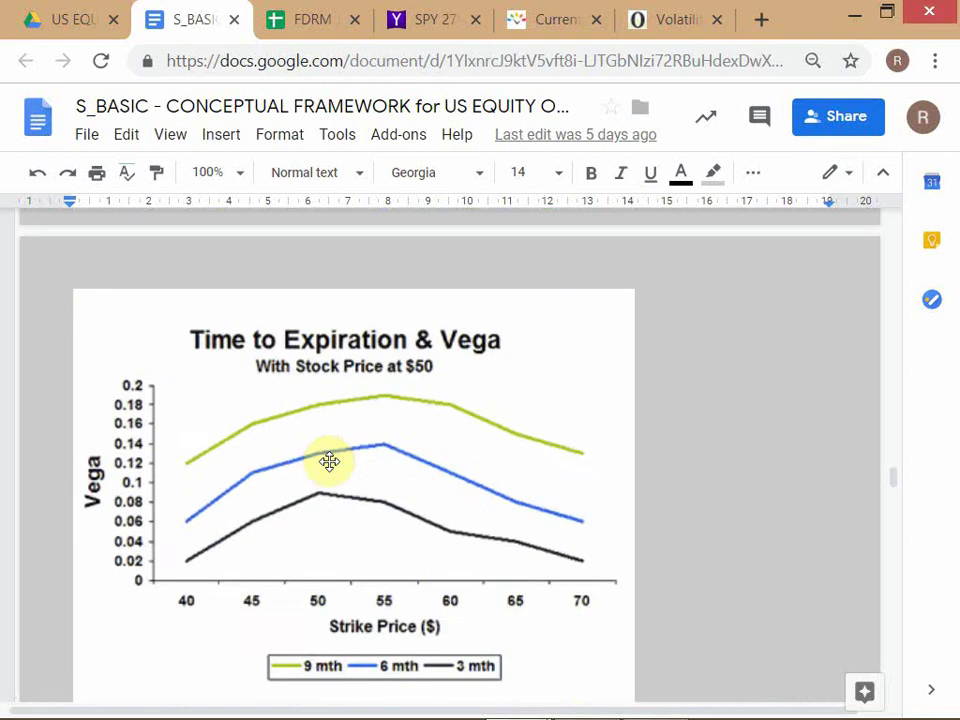
{"action": "scroll", "coordinate": [330, 461], "scroll_direction": "up", "scroll_amount": 2}
{"action": "scroll", "coordinate": [331, 462], "scroll_direction": "up", "scroll_amount": 4}
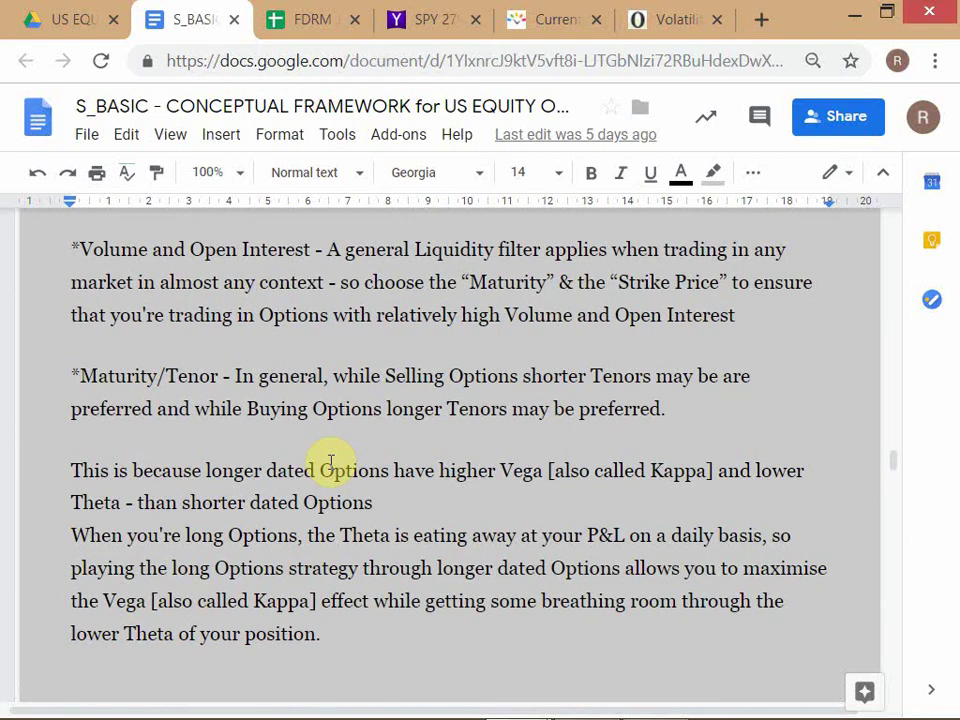
{"action": "scroll", "coordinate": [331, 462], "scroll_direction": "up", "scroll_amount": 2}
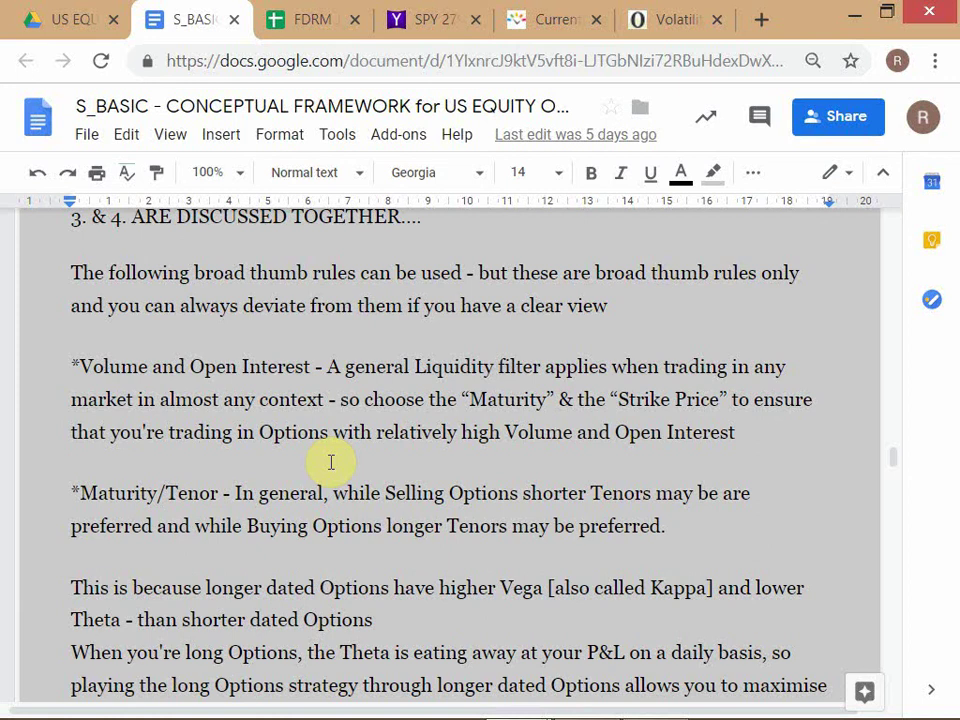
{"action": "scroll", "coordinate": [331, 462], "scroll_direction": "down", "scroll_amount": 4}
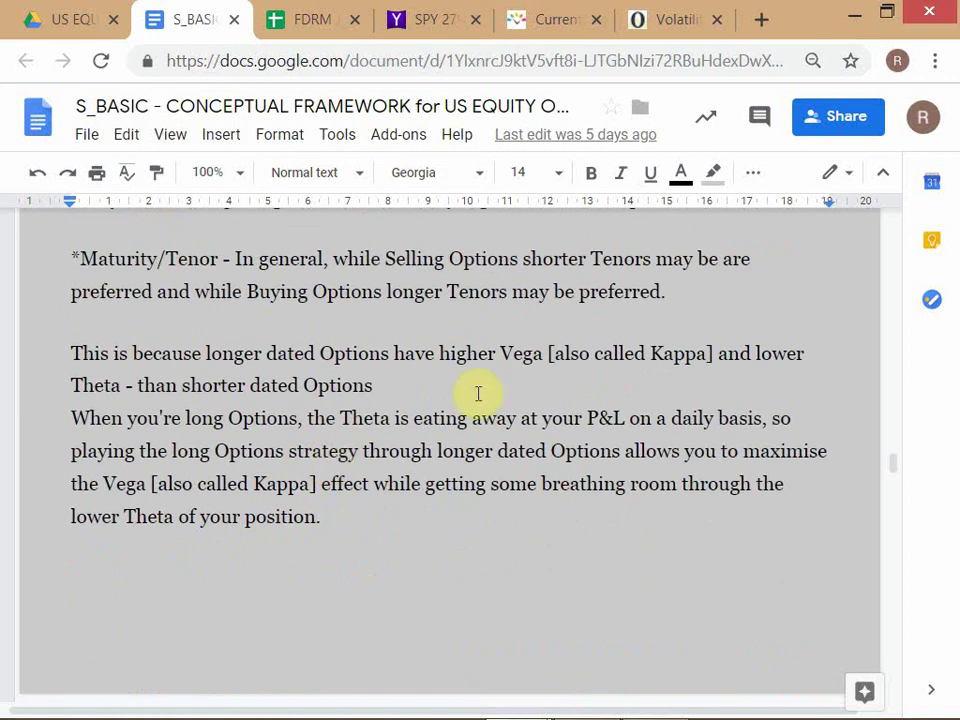
{"action": "left_click", "coordinate": [439, 355]}
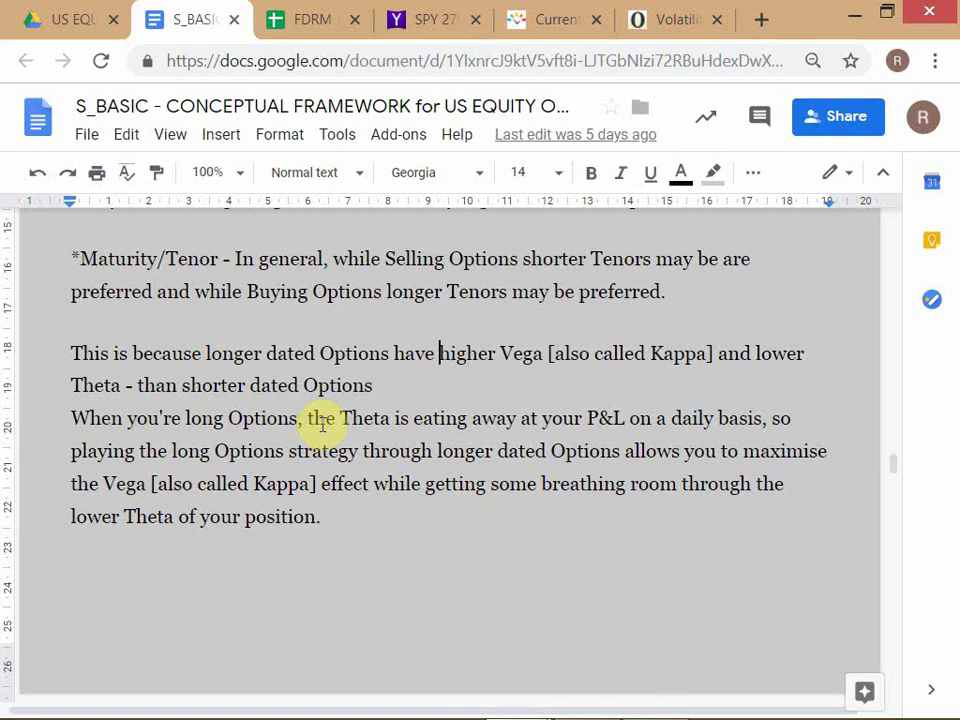
Step: Make 'longer dated Options have higher Vega' bold in the Maturity/Tenor paragraph
{"action": "left_click", "coordinate": [205, 353]}
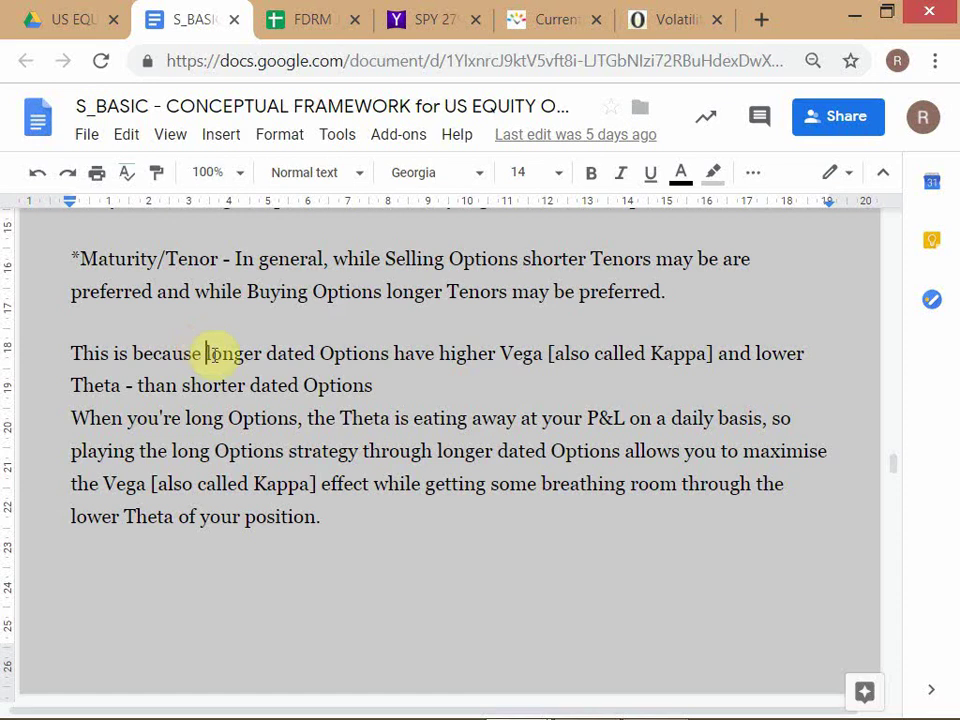
{"action": "left_click", "coordinate": [543, 356], "text": "shift"}
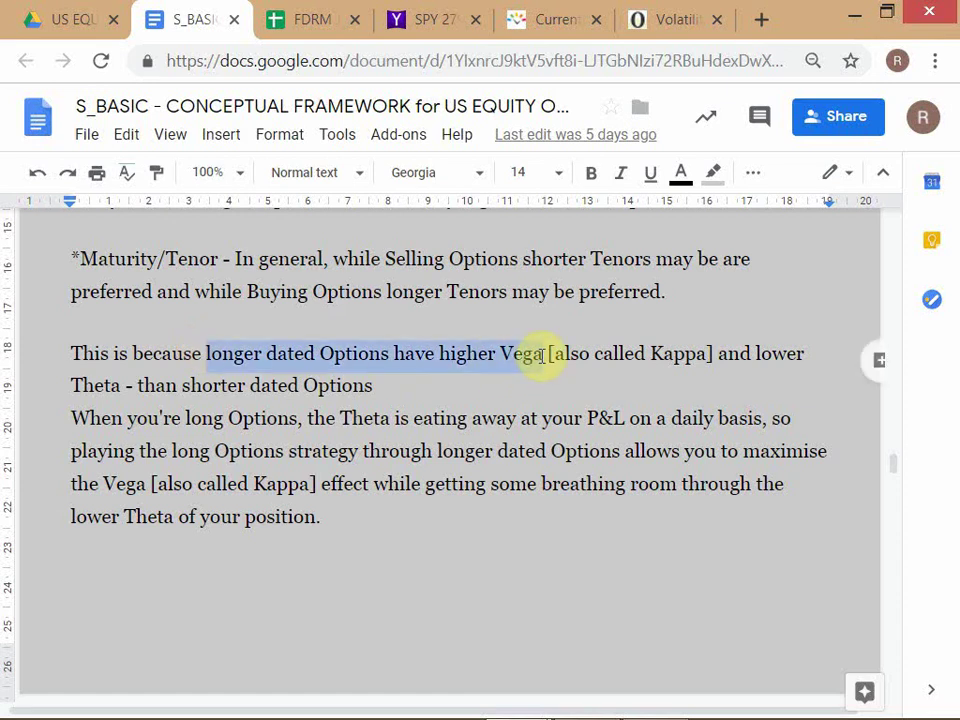
{"action": "key", "text": "ctrl+b"}
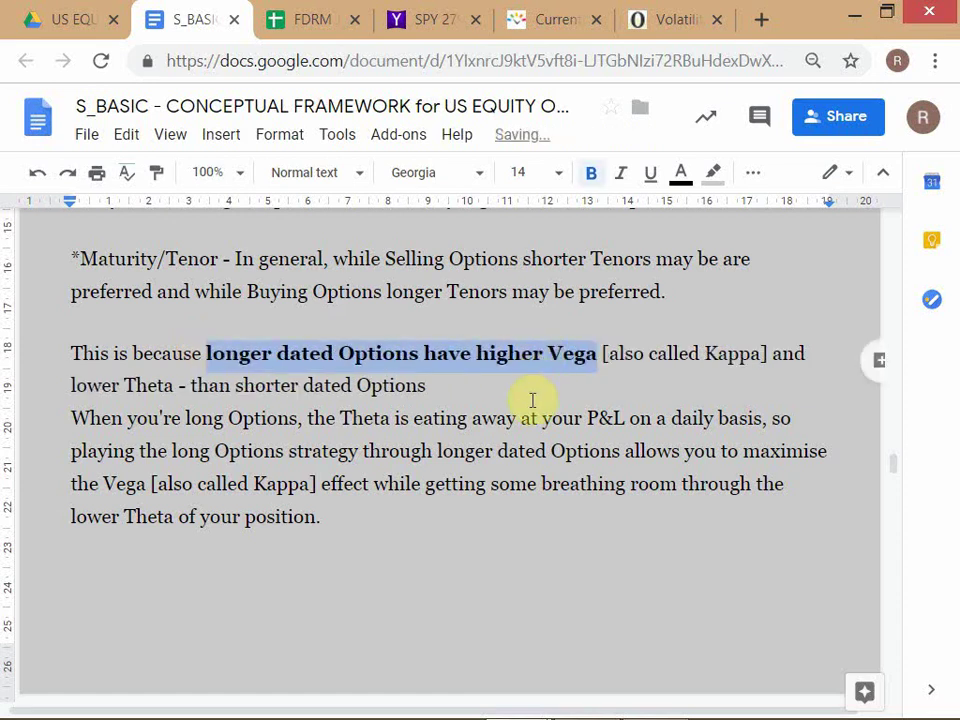
{"action": "left_click", "coordinate": [532, 400]}
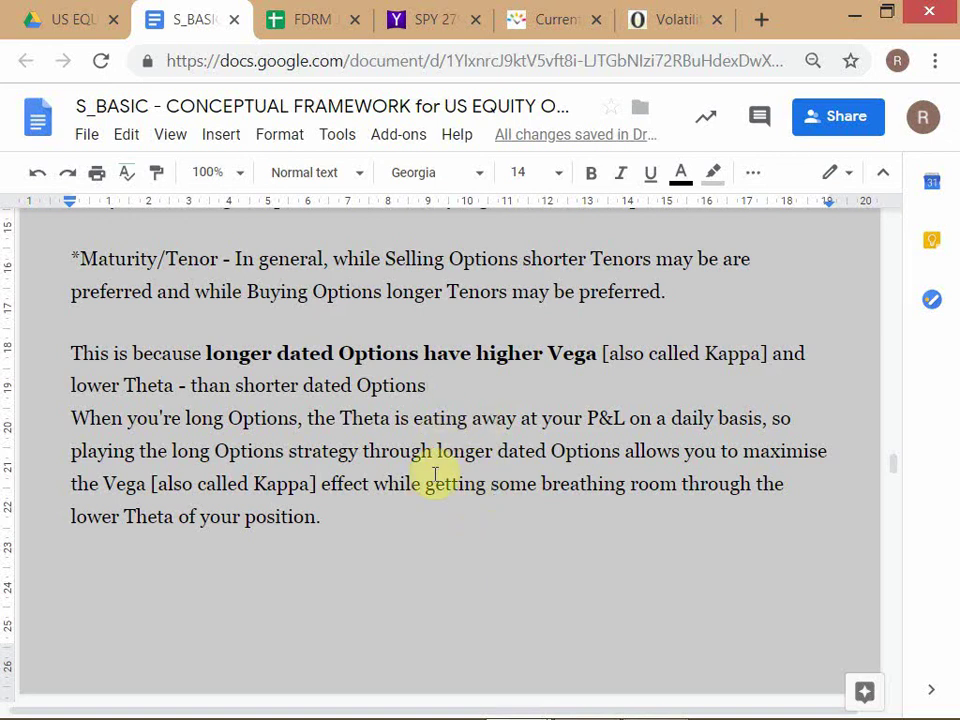
Step: Scroll past the Vega chart to the Theta vs Time to Expiration chart
{"action": "scroll", "coordinate": [435, 474], "scroll_direction": "down", "scroll_amount": 10}
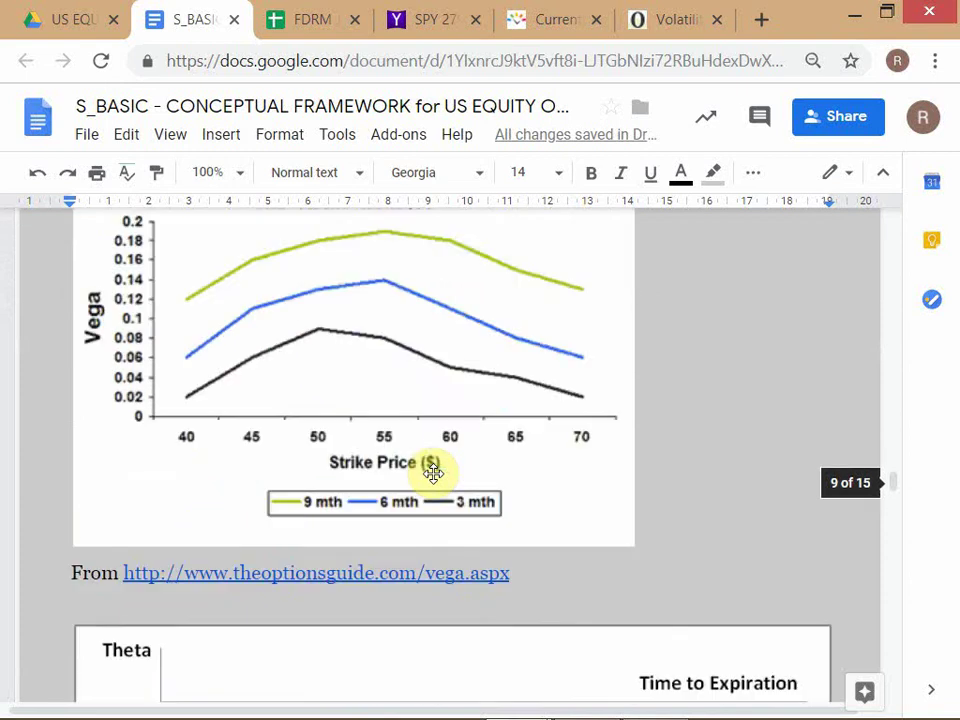
{"action": "scroll", "coordinate": [435, 474], "scroll_direction": "down", "scroll_amount": 3}
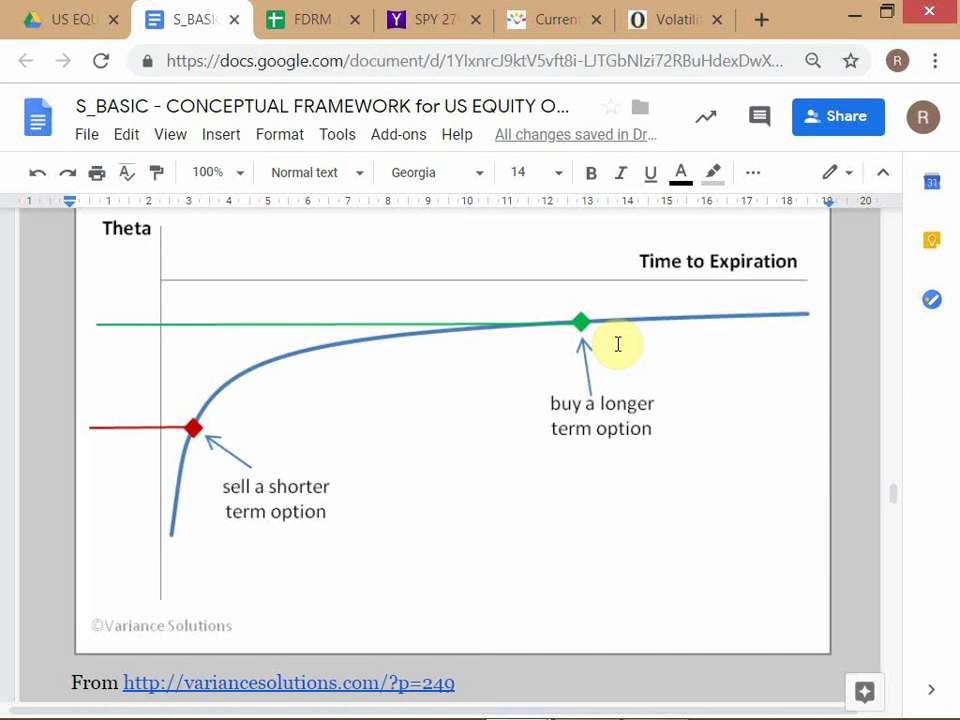
{"action": "key", "text": "alt+Tab"}
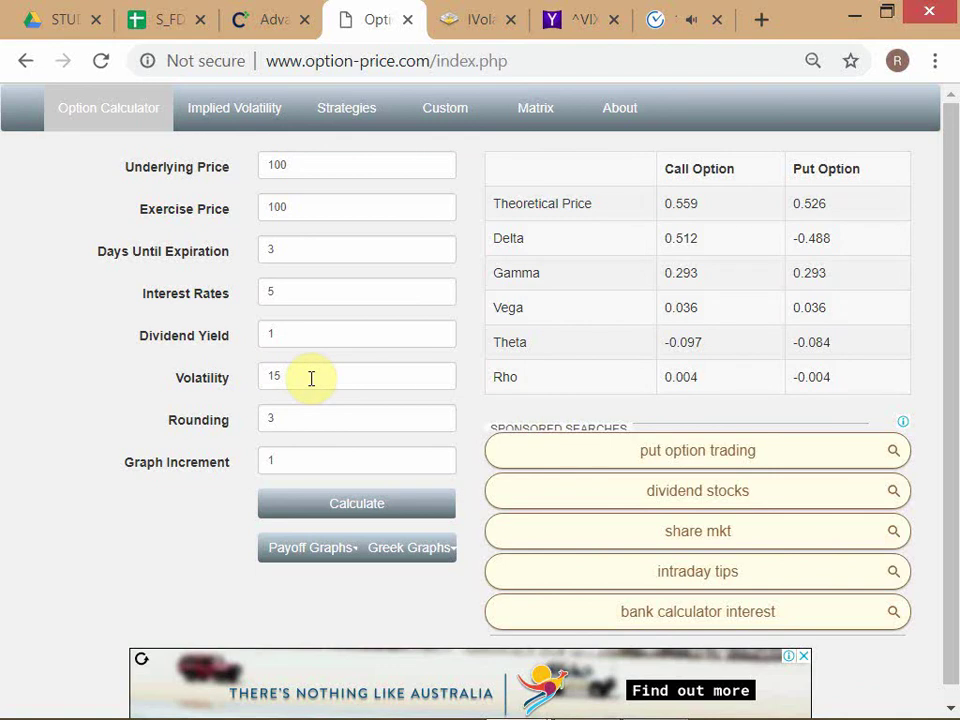
{"action": "key", "text": "alt+Tab"}
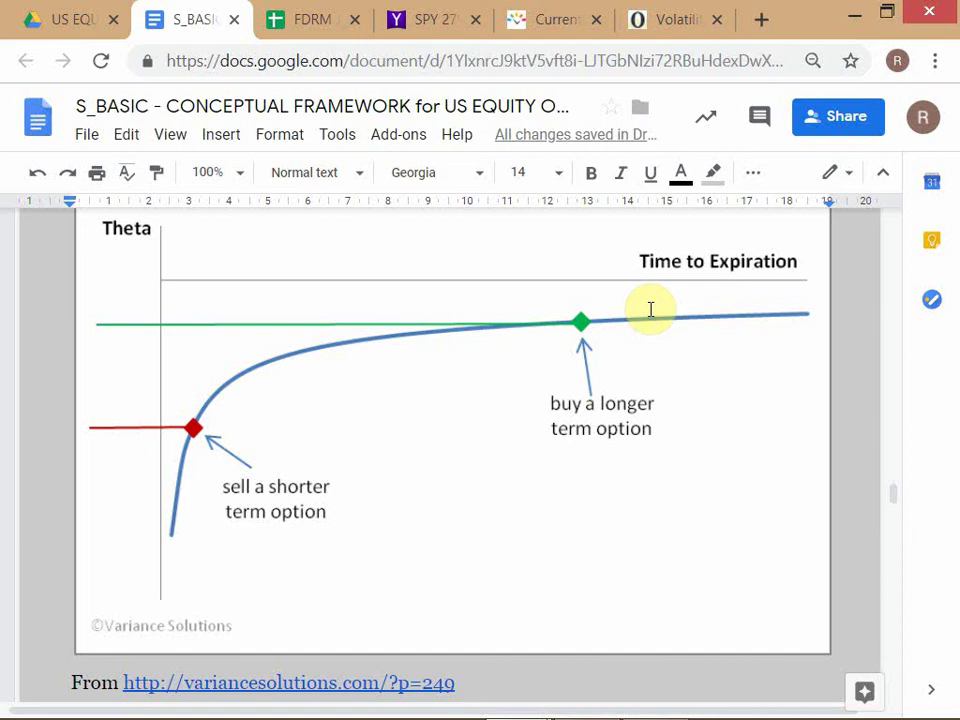
Step: Check the BUY - CALL quadrant on the FDRM spreadsheet, then switch to the option-price.com calculator
{"action": "left_click", "coordinate": [312, 27]}
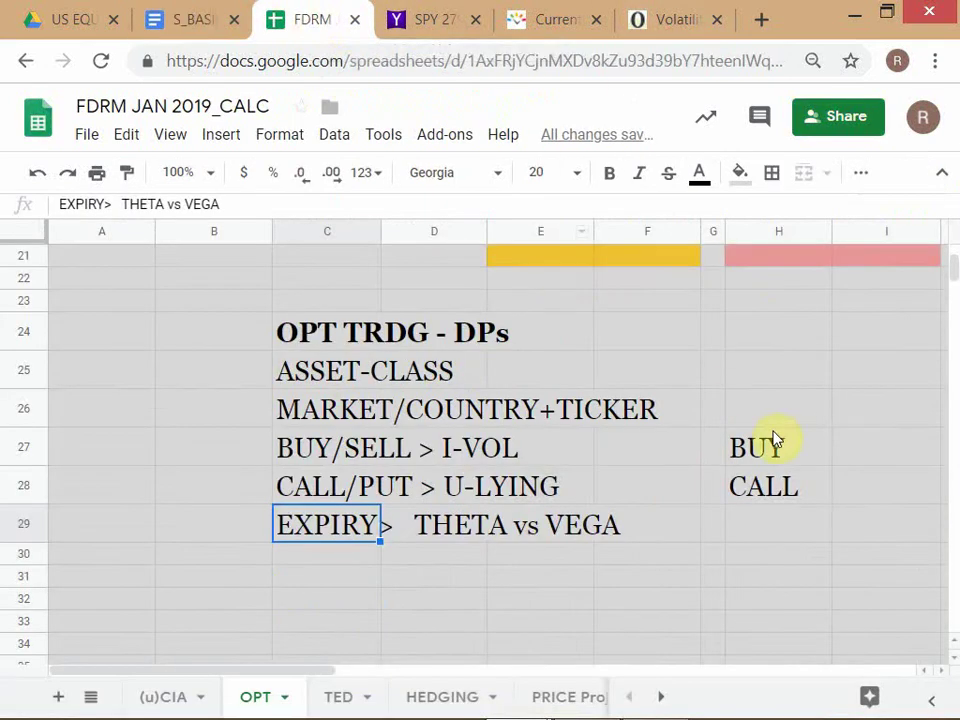
{"action": "scroll", "coordinate": [773, 439], "scroll_direction": "up", "scroll_amount": 5}
{"action": "scroll", "coordinate": [735, 480], "scroll_direction": "down", "scroll_amount": 1}
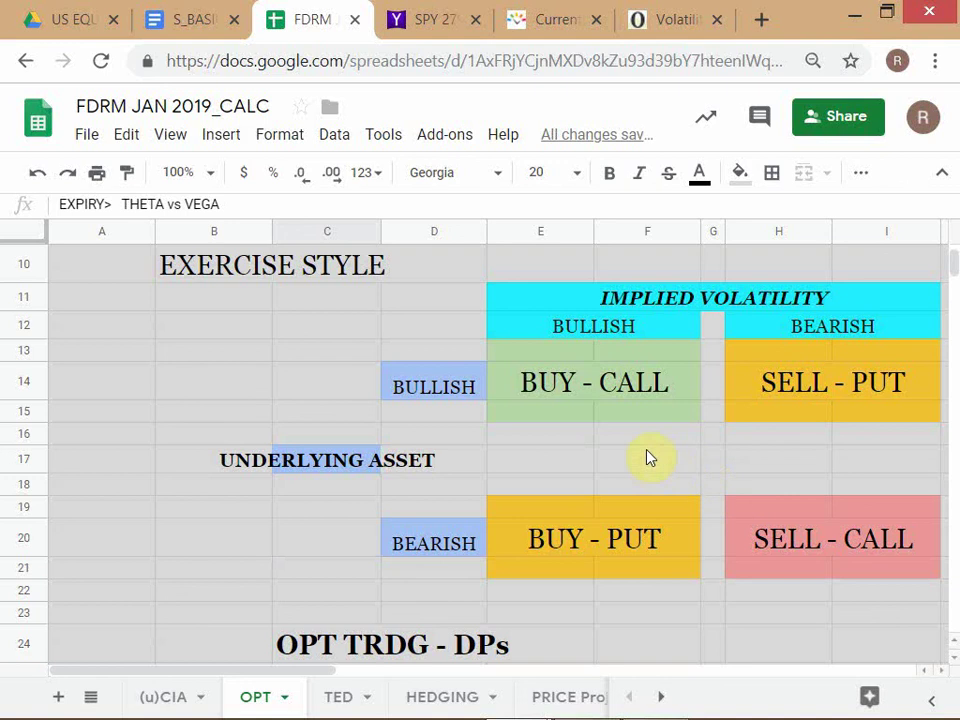
{"action": "left_click", "coordinate": [617, 395]}
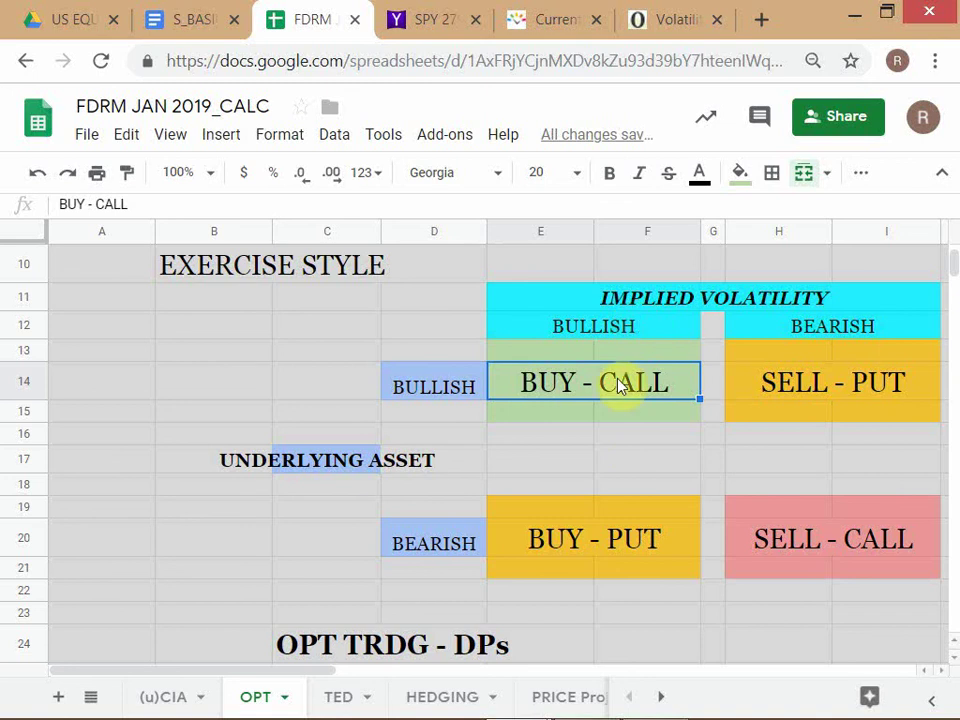
{"action": "left_click", "coordinate": [535, 484]}
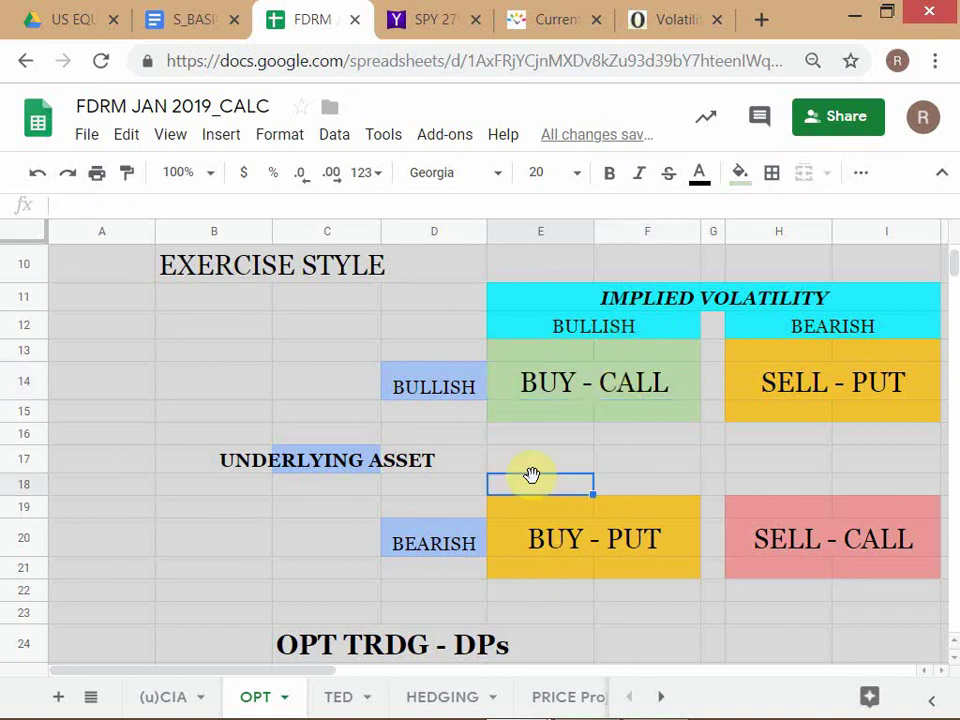
{"action": "key", "text": "alt+Tab"}
{"action": "key", "text": "alt+Tab"}
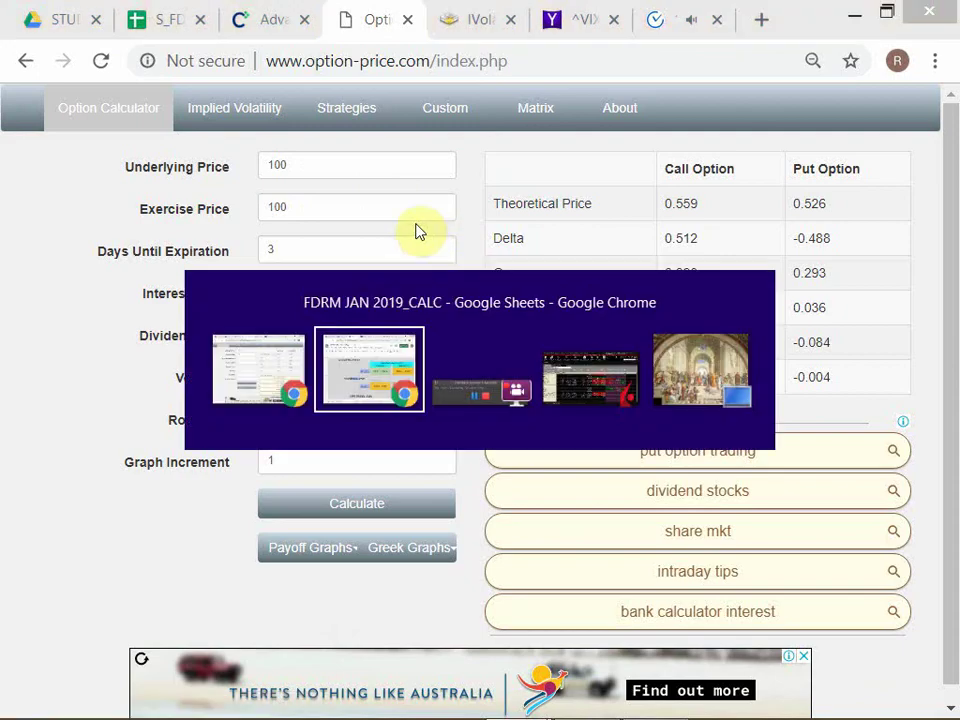
{"action": "left_click", "coordinate": [186, 26]}
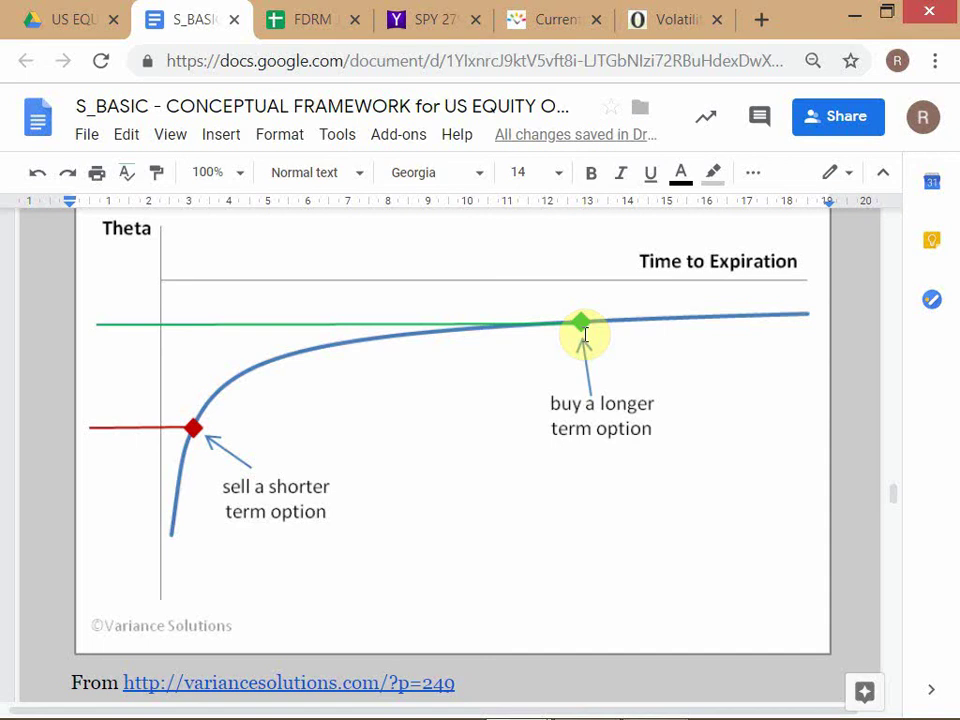
{"action": "key", "text": "alt+Tab"}
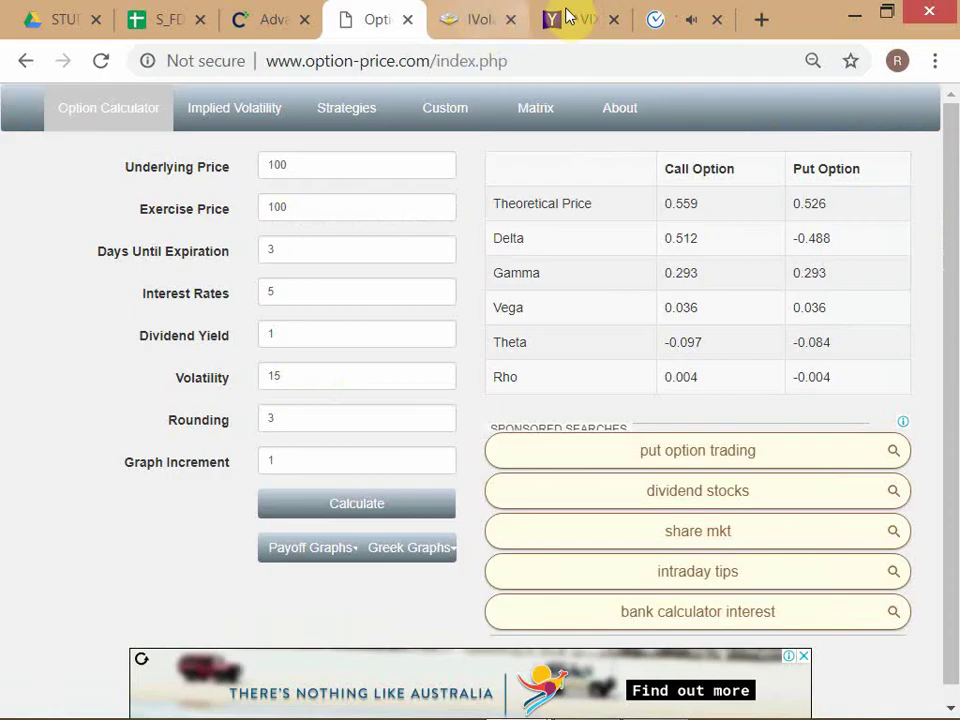
Step: Glance at the Yahoo Finance ^VIX chart, then return to the S_BASIC notes' Theta chart
{"action": "left_click", "coordinate": [567, 17]}
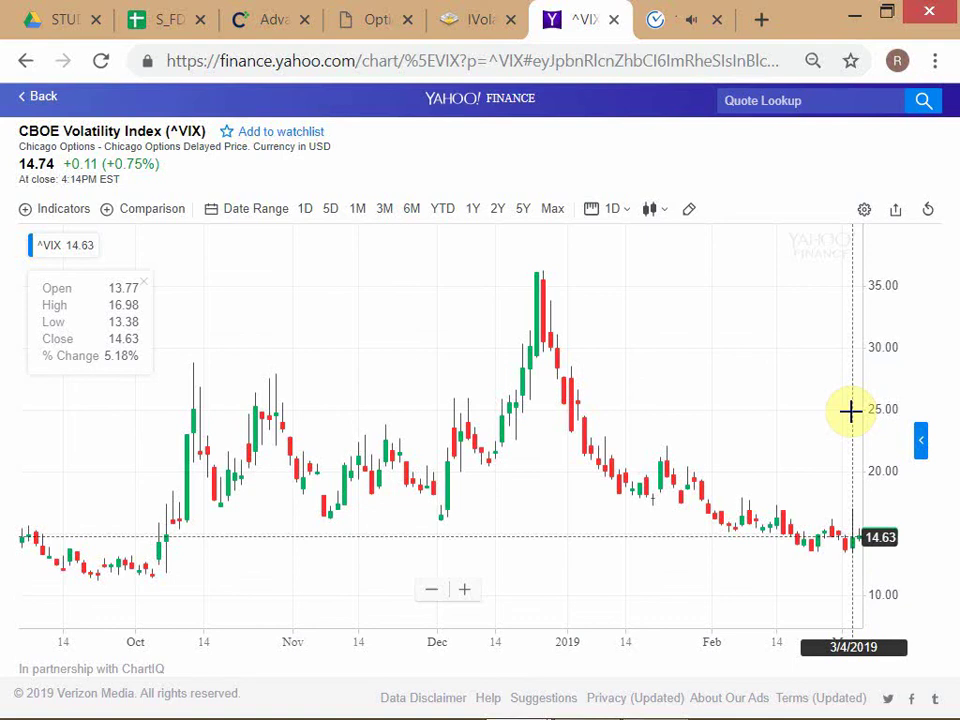
{"action": "key", "text": "alt+Tab"}
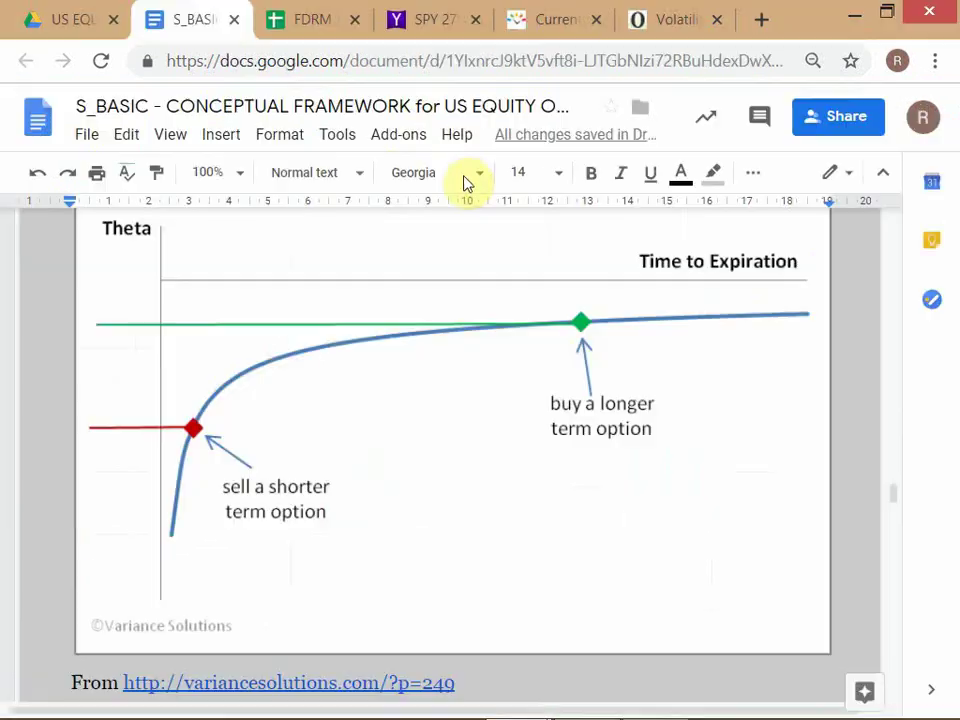